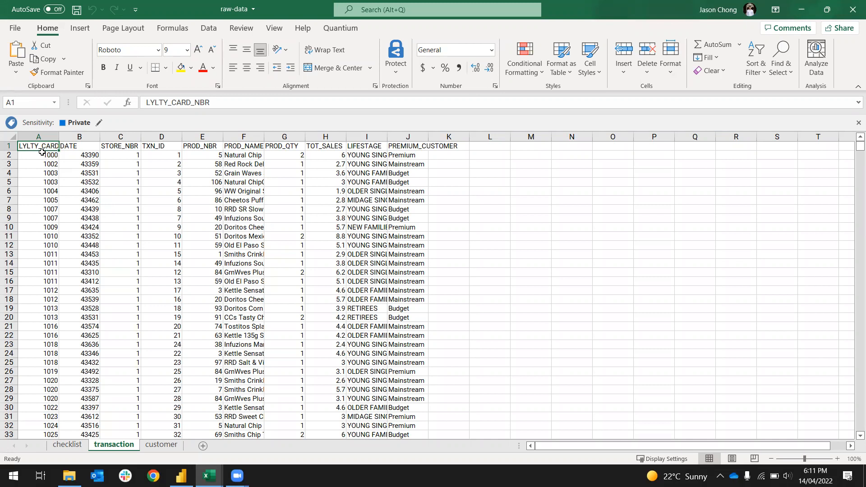
Check how far the records extend in the transaction sheet and look over its first column headers
key(ctrl+Down)
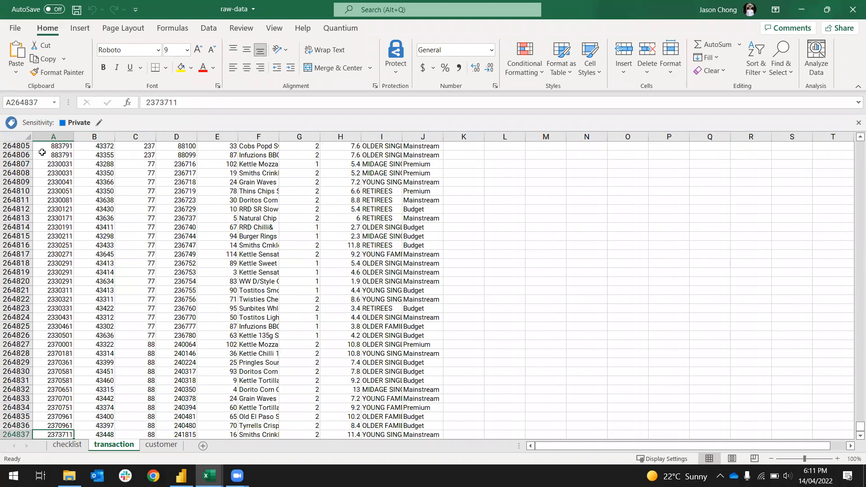
key(ctrl+Up)
key(Right)
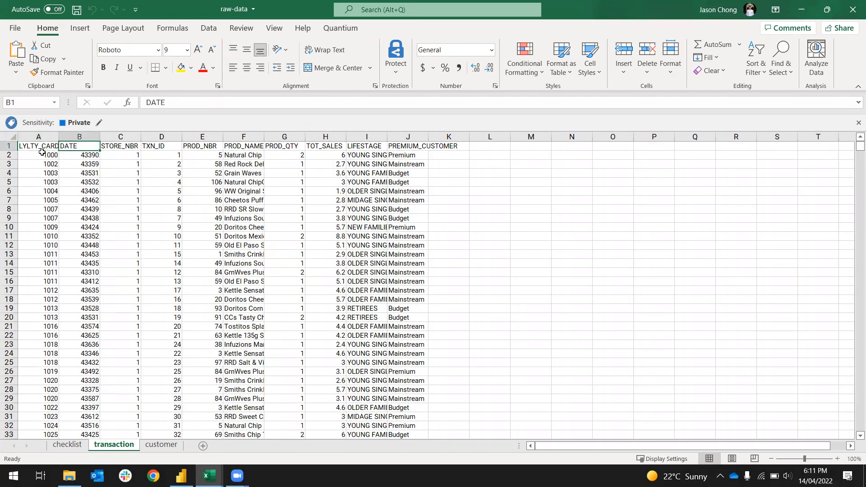
key(Right)
key(Right)
key(Right)
key(Home)
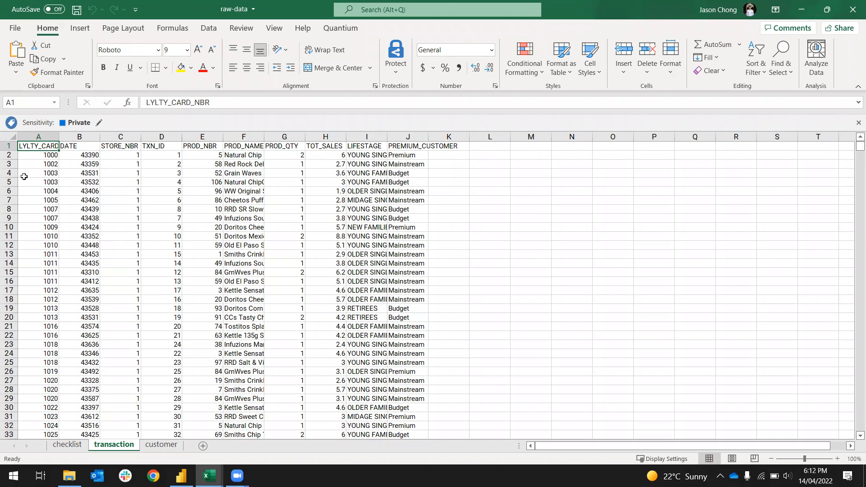
AutoFit the column widths of the whole transaction data range, columns A to J
key(ctrl+shift+Right)
key(ctrl+shift+Down)
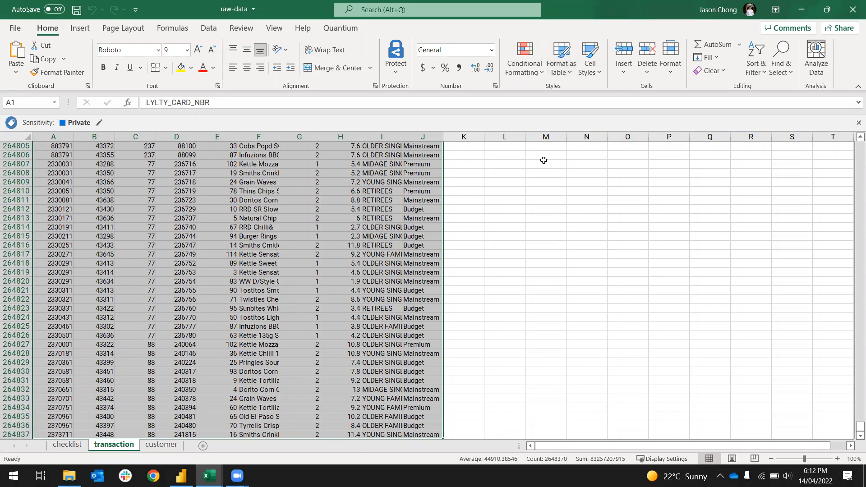
key(alt)
key(h)
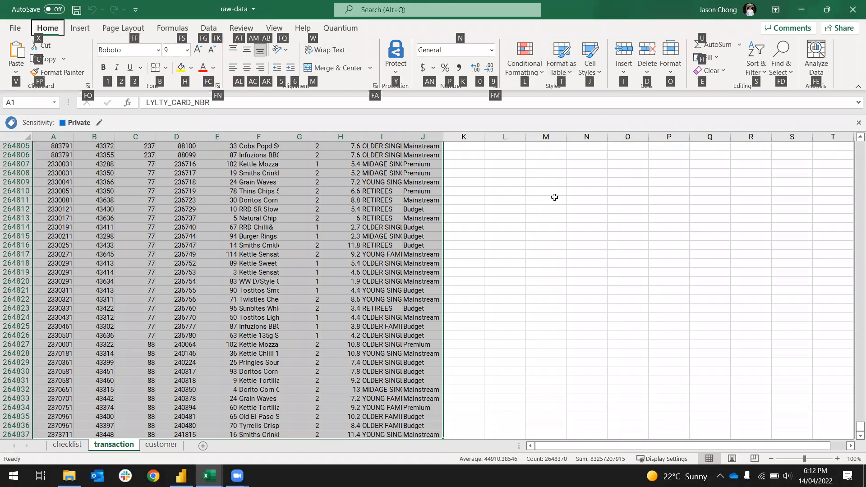
key(o)
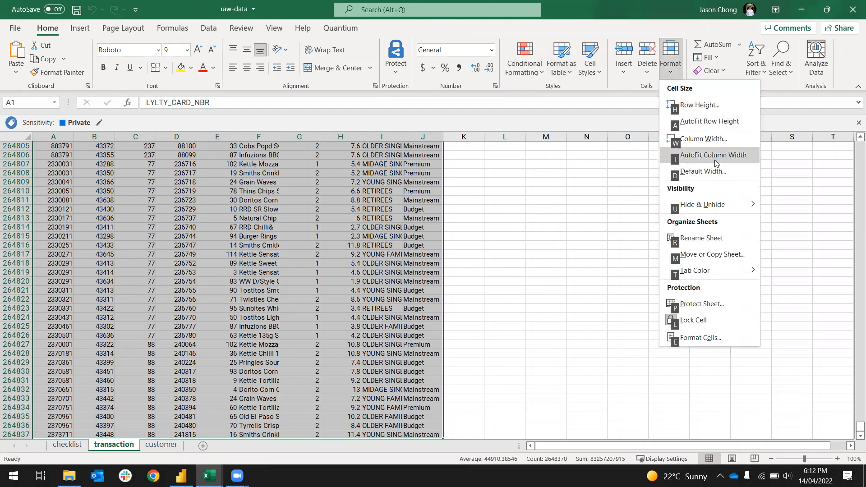
key(i)
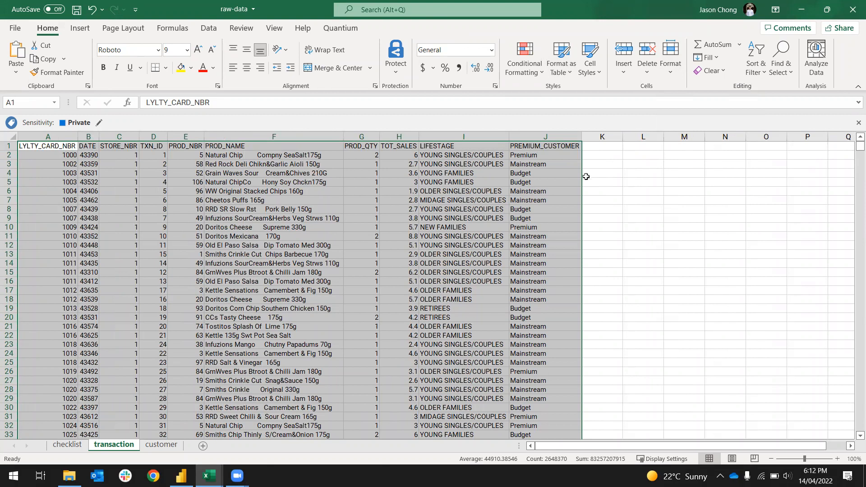
click(507, 182)
Review the header names in row 1 of the transaction sheet, from LYLTY_CARD_NBR onwards
drag(47, 148, 46, 151)
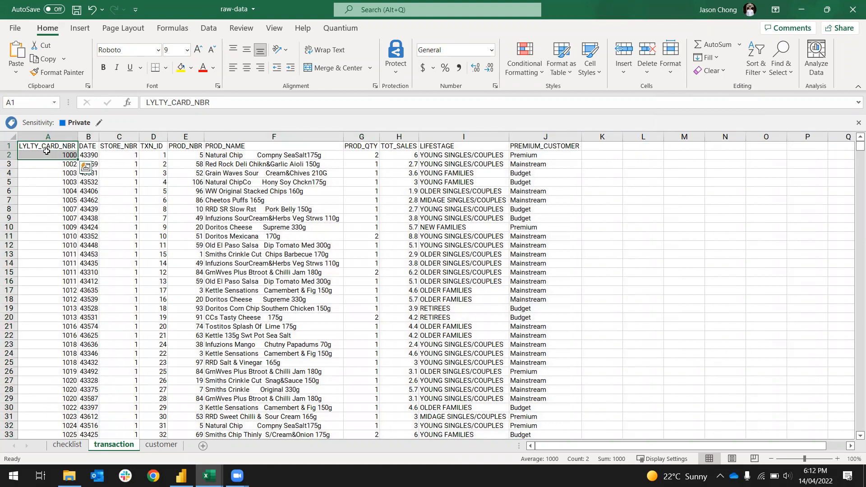
click(46, 149)
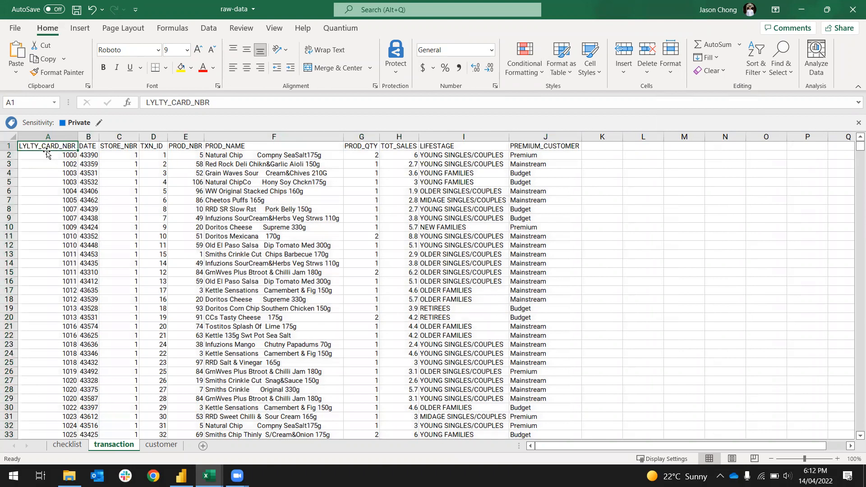
key(shift+Right)
key(shift+Right)
key(shift+Right)
key(shift+Right)
key(shift+Right)
key(shift+Right)
key(shift+Right)
key(shift+Right)
key(shift+Right)
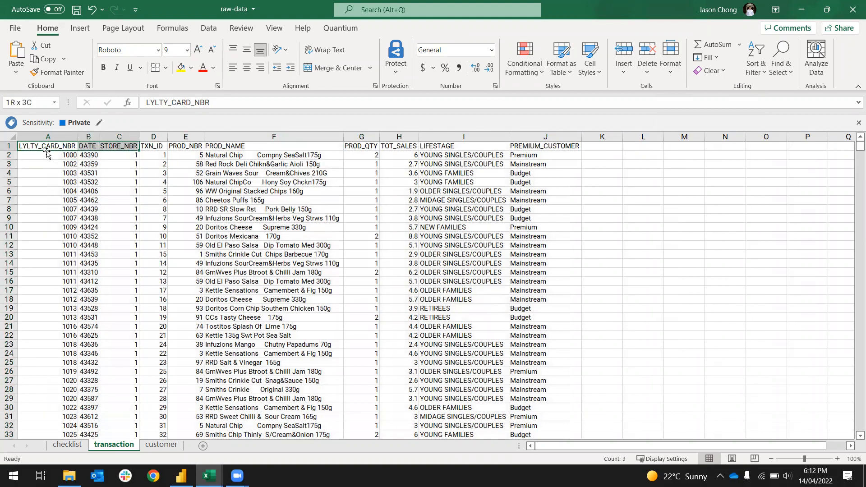
Rename the headers in A1 to C1 as Loyalty Card Number, Date and Store Number
click(46, 151)
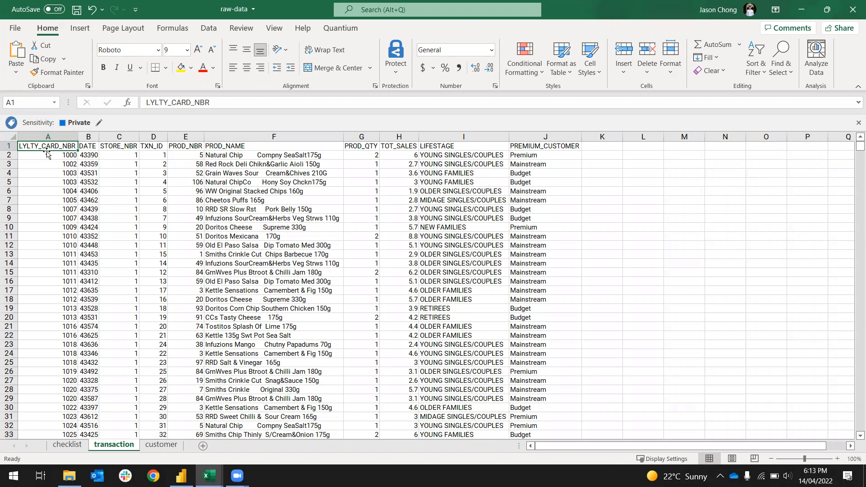
text(Loy)
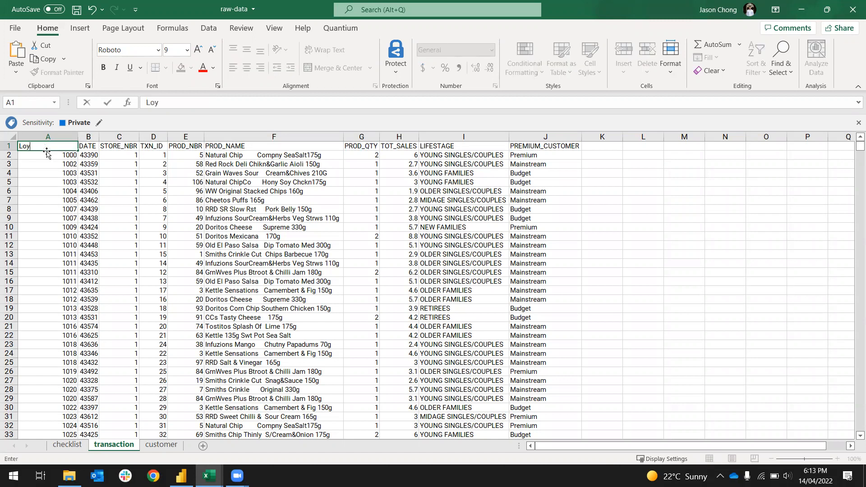
text(alty Card Number)
key(Tab)
text(Date)
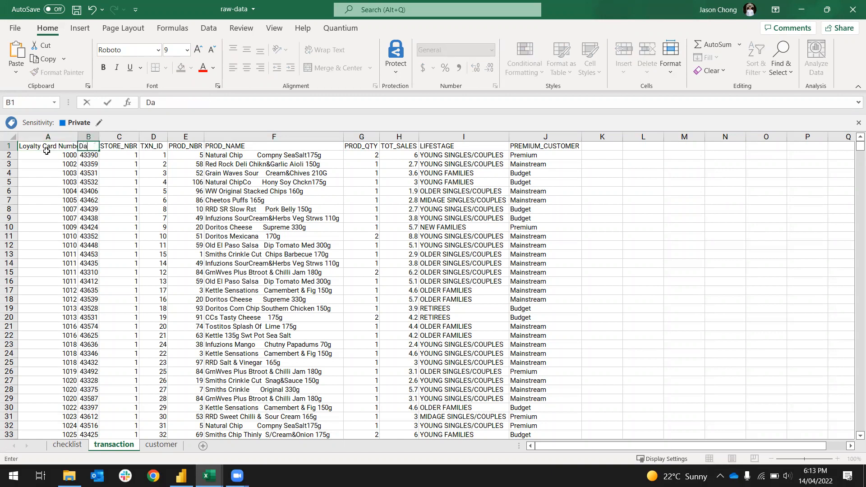
key(Tab)
text(Store Number)
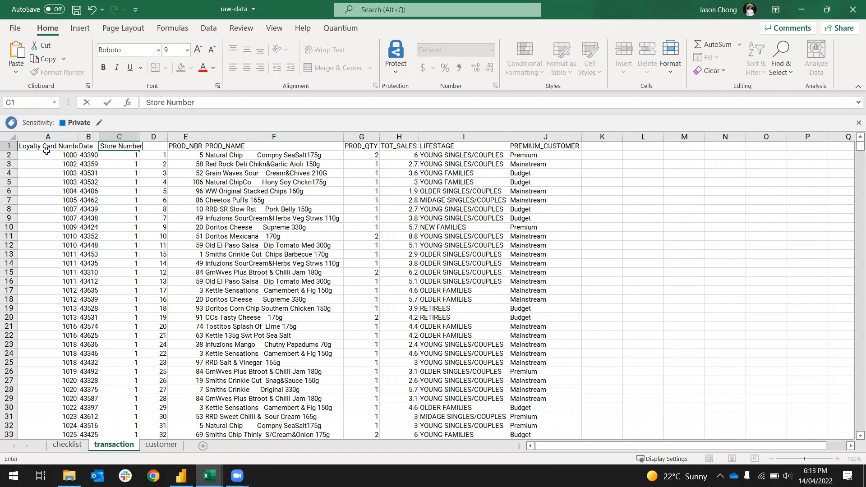
key(Tab)
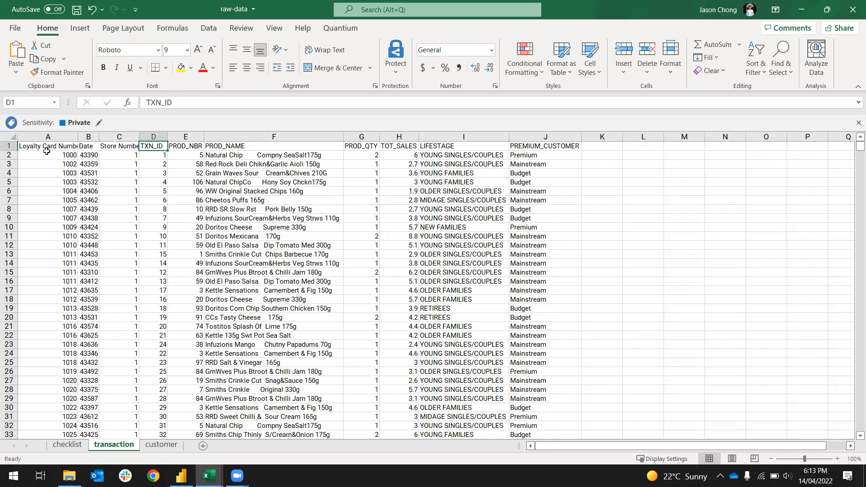
Rename the headers in D1 to F1 as Transaction ID, Product Number and Product Name
text(Tran)
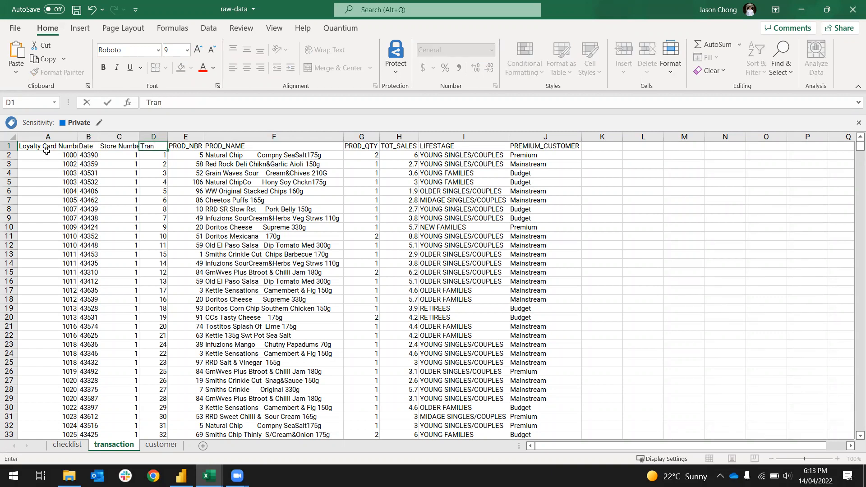
text(saction ID)
key(Tab)
text(P)
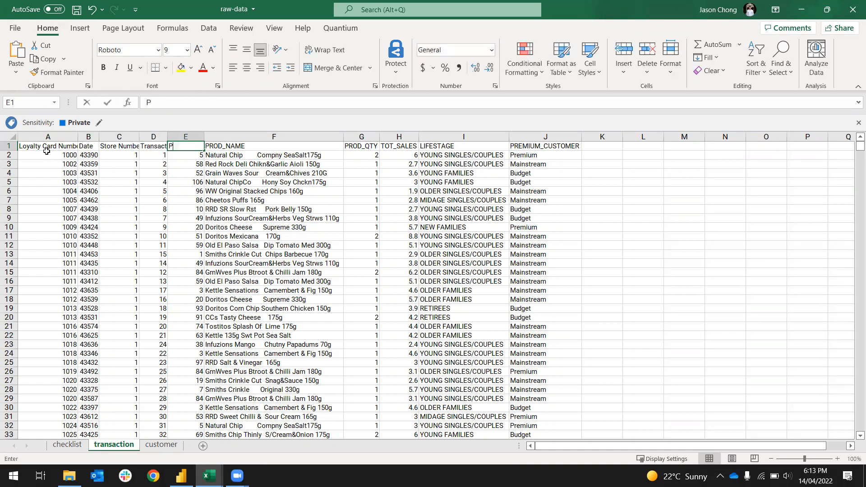
text(roduct Number)
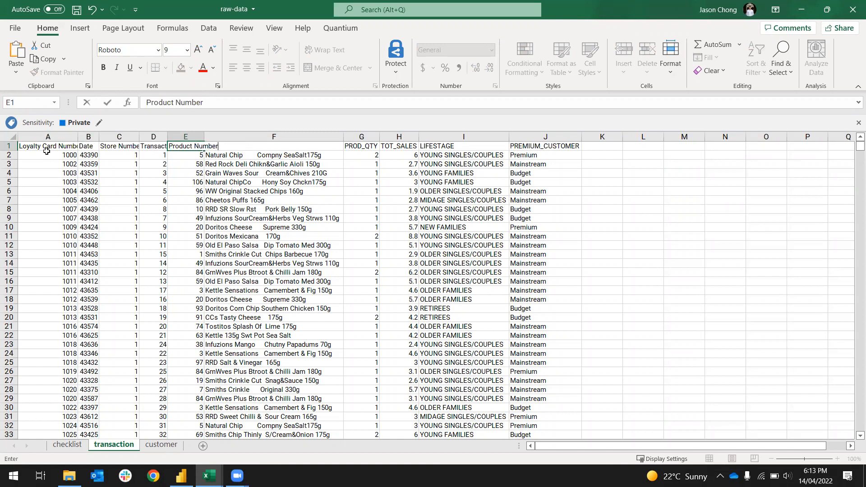
key(Tab)
text(Product Name)
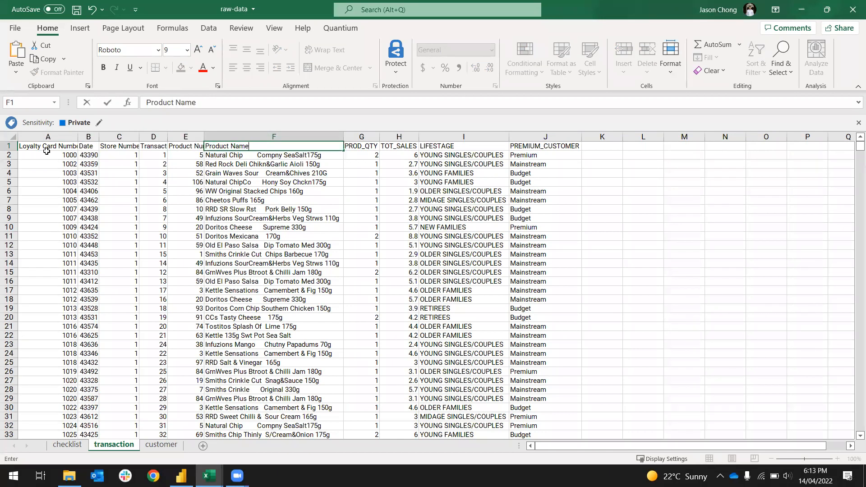
key(Tab)
Rename the headers in G1 and H1 as Product Quantity and Total Sales
text(Pro)
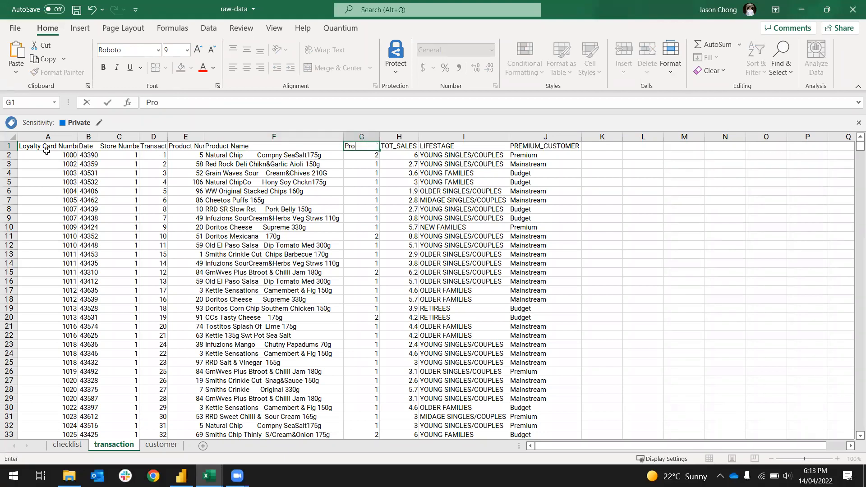
text(duct Quantity)
key(ctrl+Return)
key(Tab)
text(Total S)
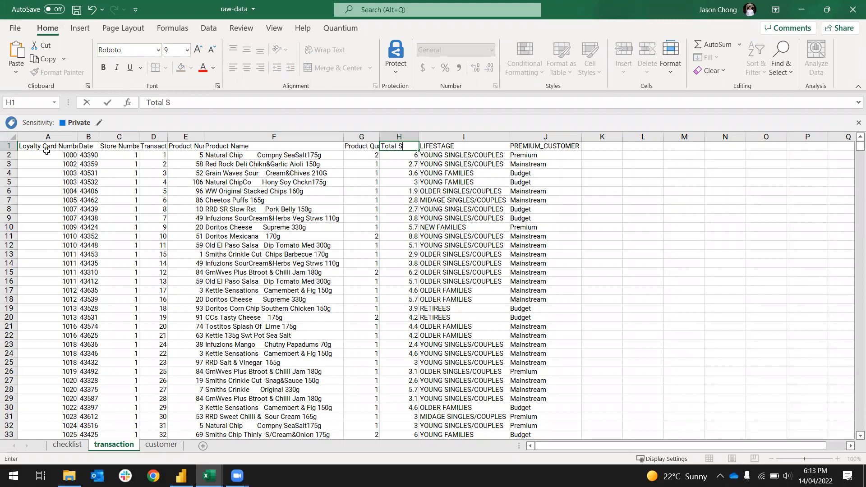
text(ales)
key(Tab)
Rename the headers in I1 and J1 as Lifestage and Premium Customer
text(L)
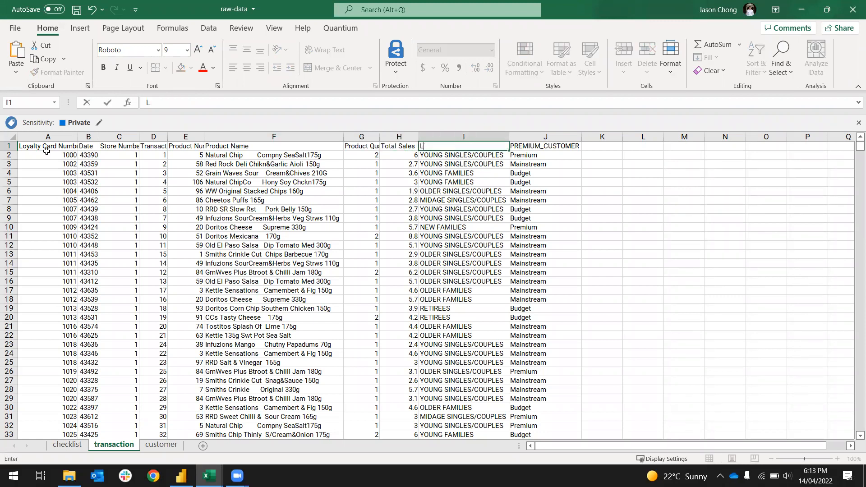
text(ifestage)
key(Tab)
text(Prei)
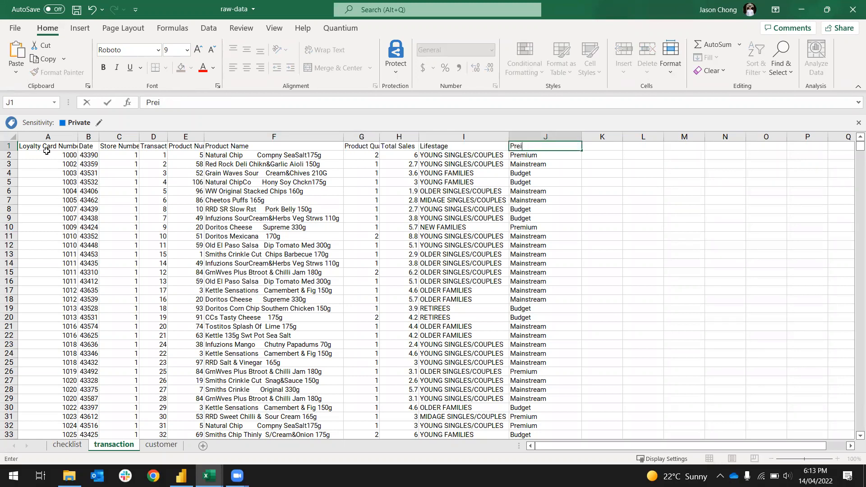
key(BackSpace)
text(mium Customer)
click(48, 153)
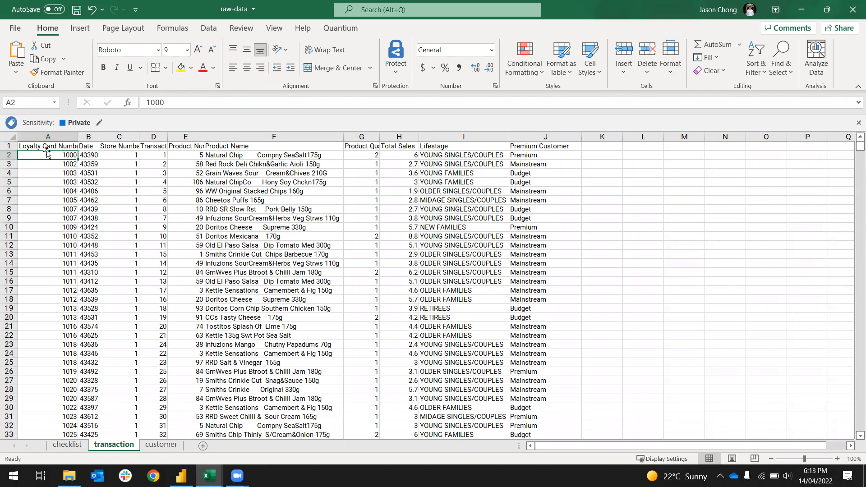
key(Up)
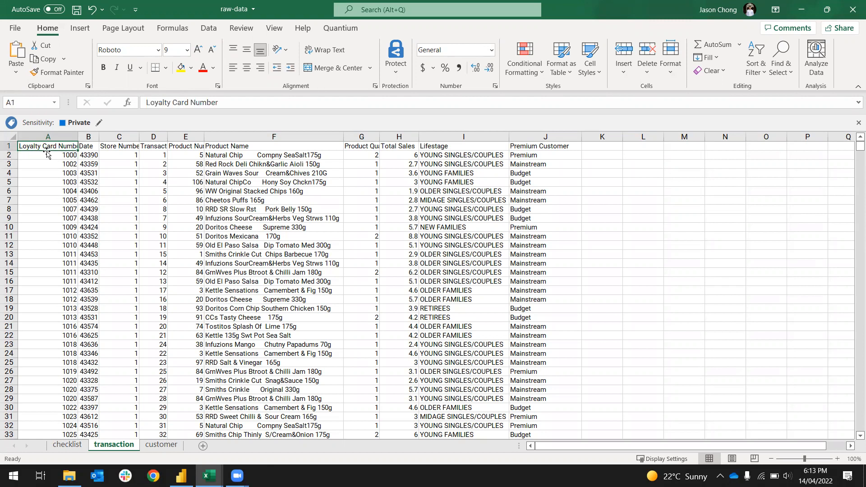
key(ctrl+shift+End)
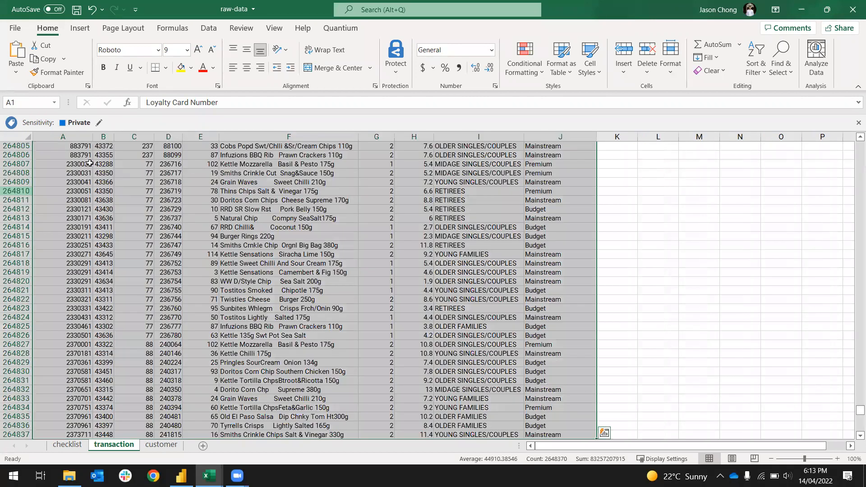
key(alt)
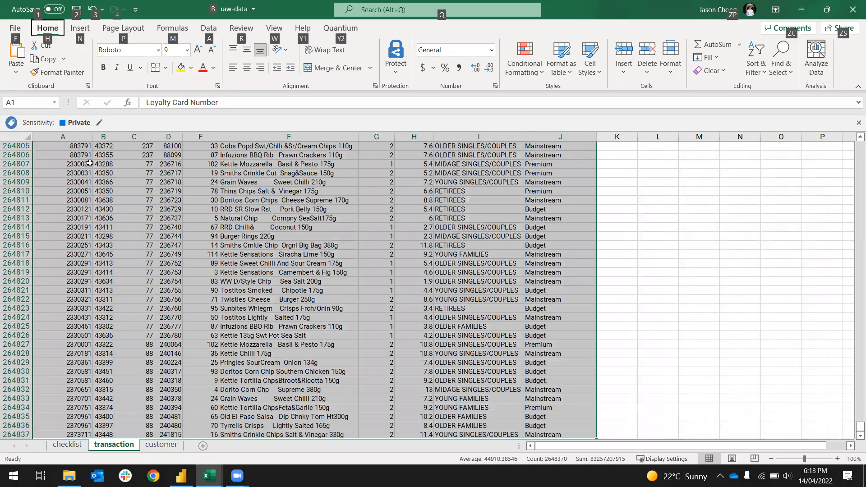
key(h)
key(o)
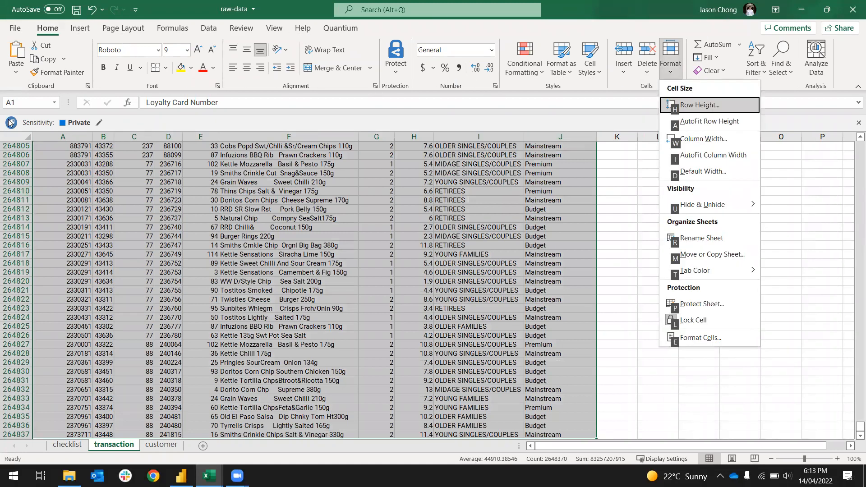
key(Escape)
AutoFit all columns of the transaction data to the renamed headers and return to cell A1
click(139, 225)
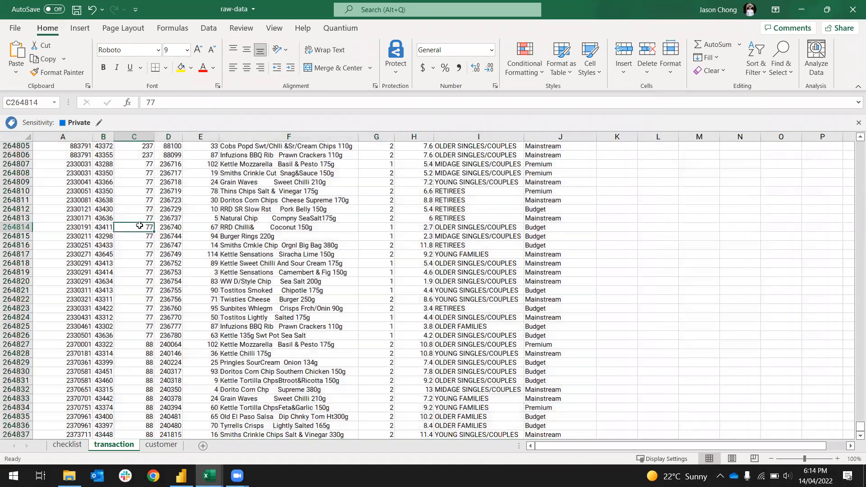
key(ctrl+a)
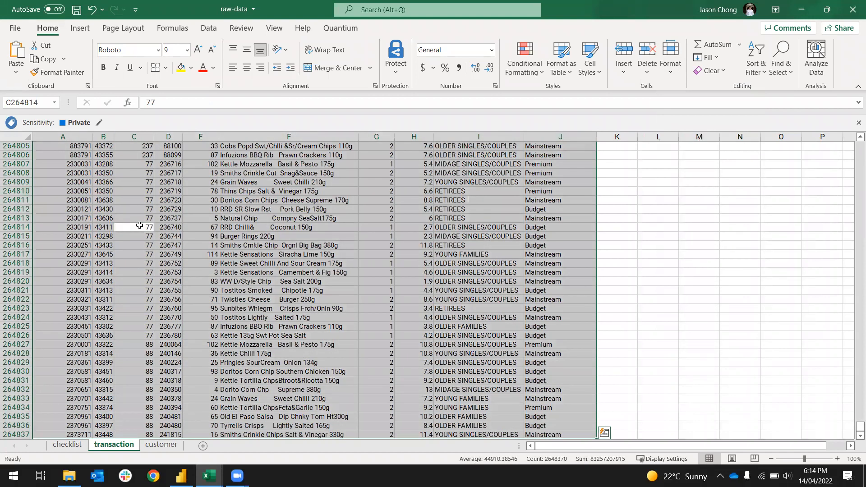
key(alt)
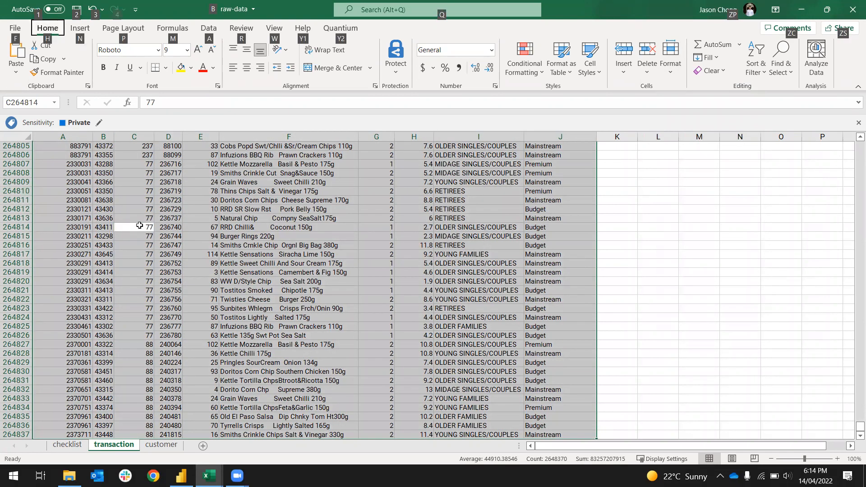
key(h)
key(o)
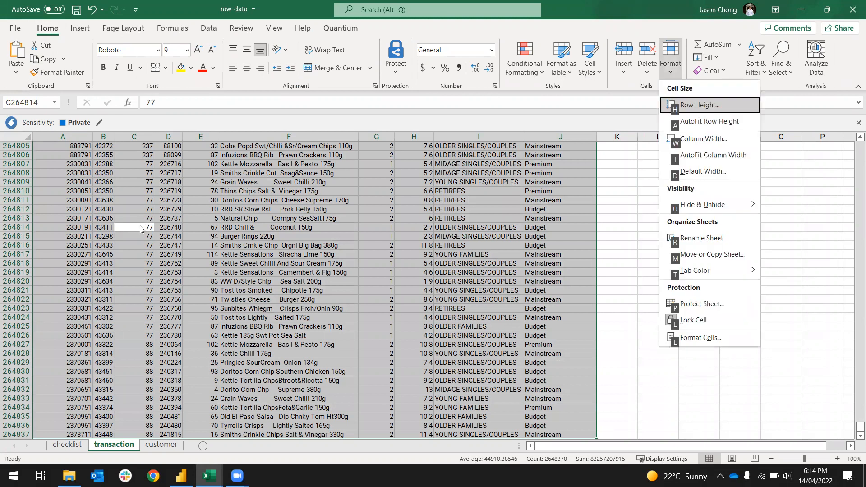
key(i)
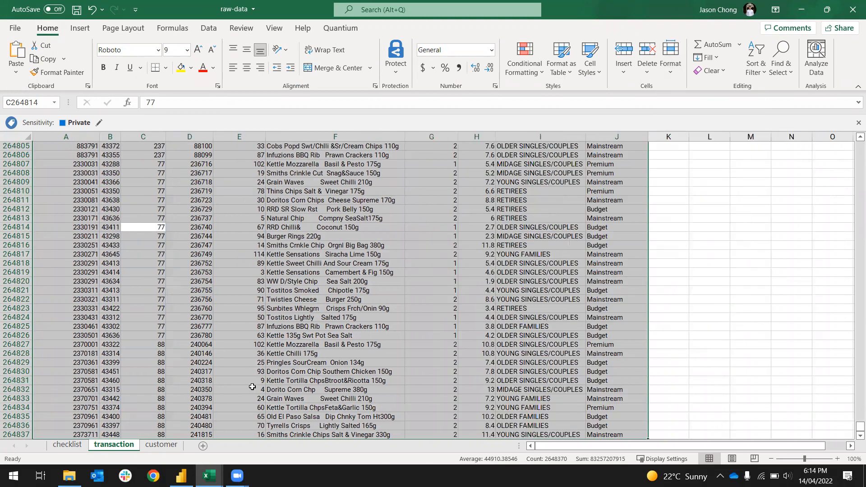
click(356, 312)
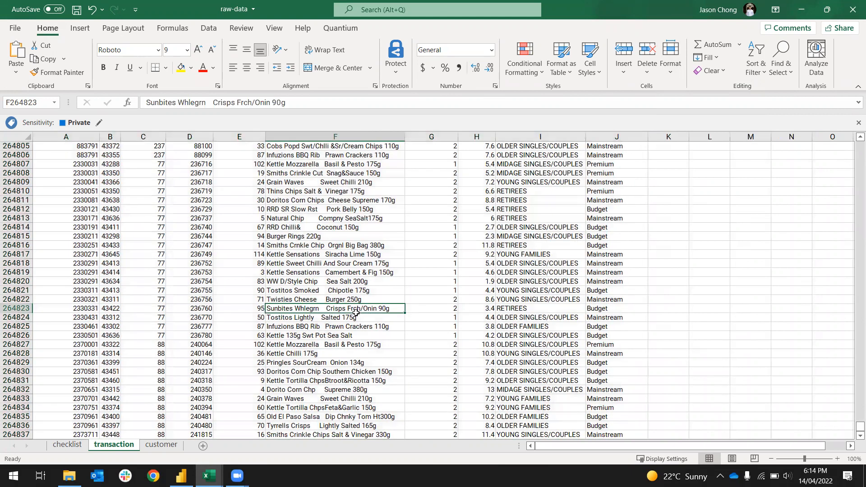
key(ctrl+Home)
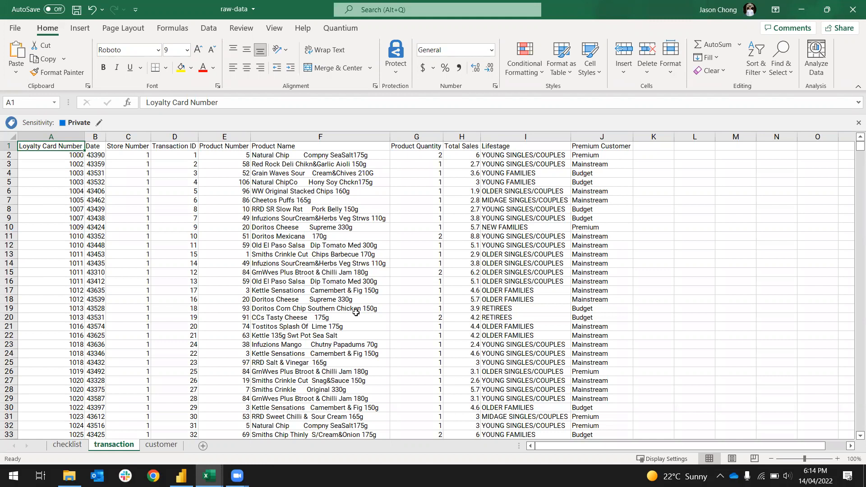
key(Down)
key(Up)
key(Down)
key(Up)
key(Down)
key(Down)
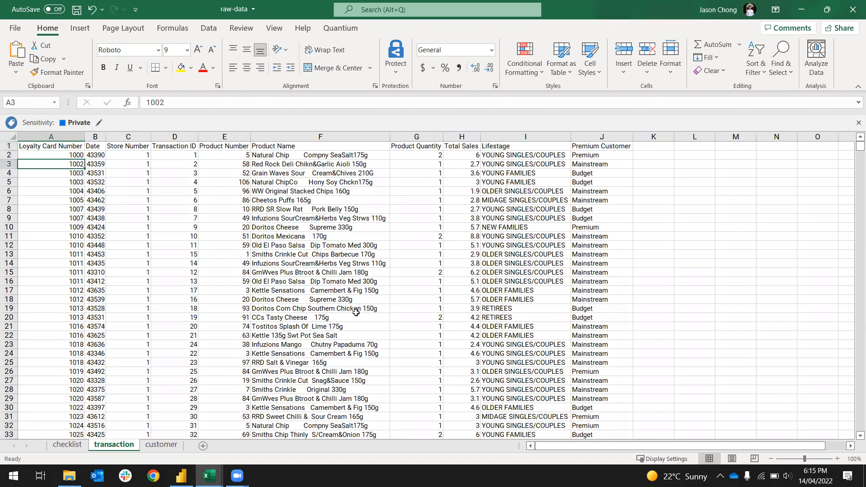
key(Up)
key(Up)
key(Down)
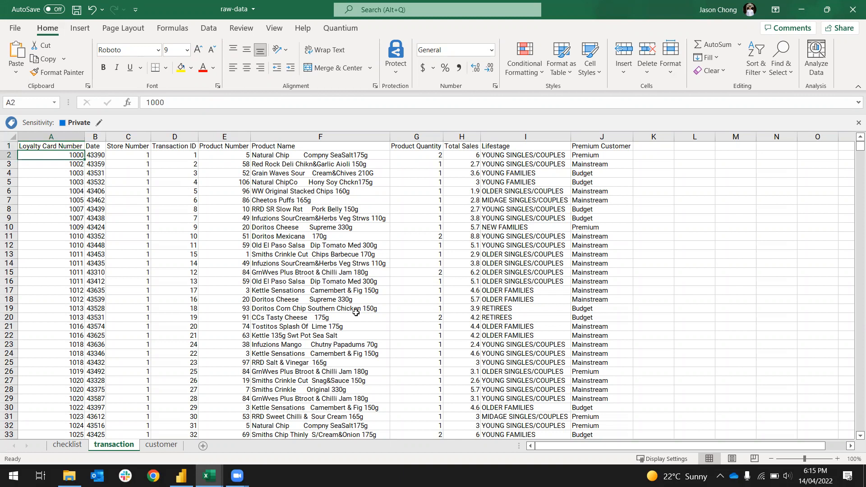
Enter the sample date 1/1/1900 in the empty cell L2 beside the transaction data
key(Right)
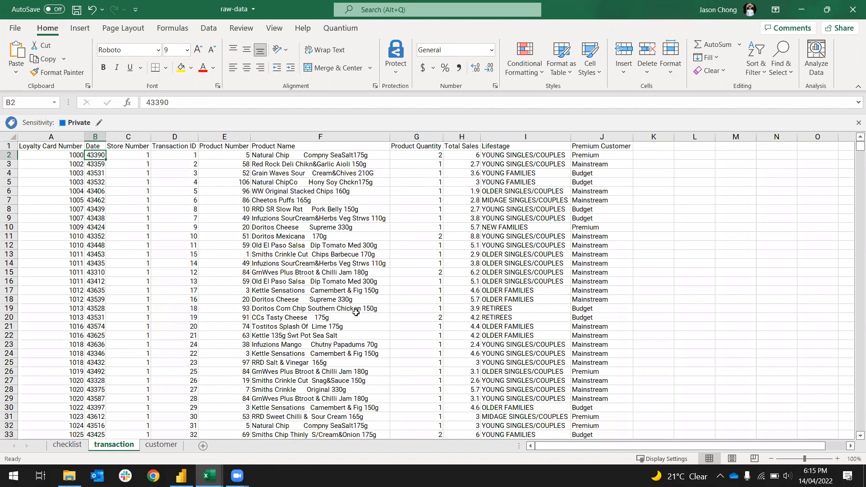
key(Right)
key(Right)
key(Right)
key(Right)
key(Right)
key(Right)
key(Right)
key(Right)
key(Right)
key(Right)
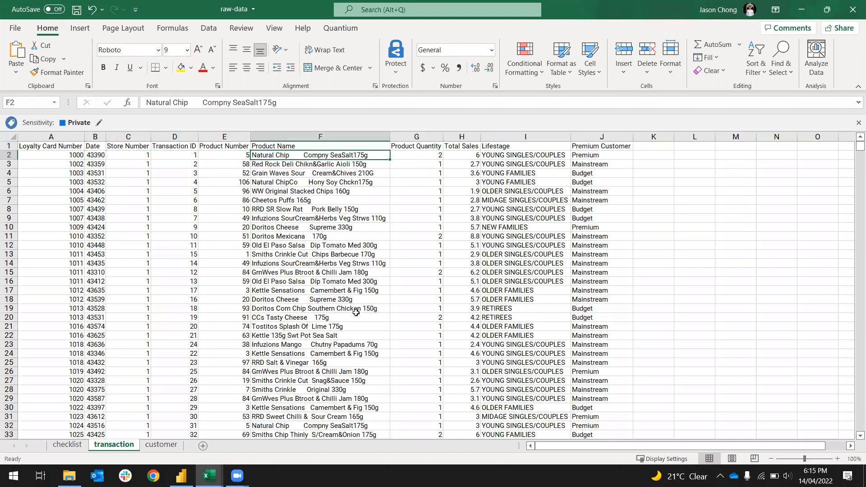
text(1/)
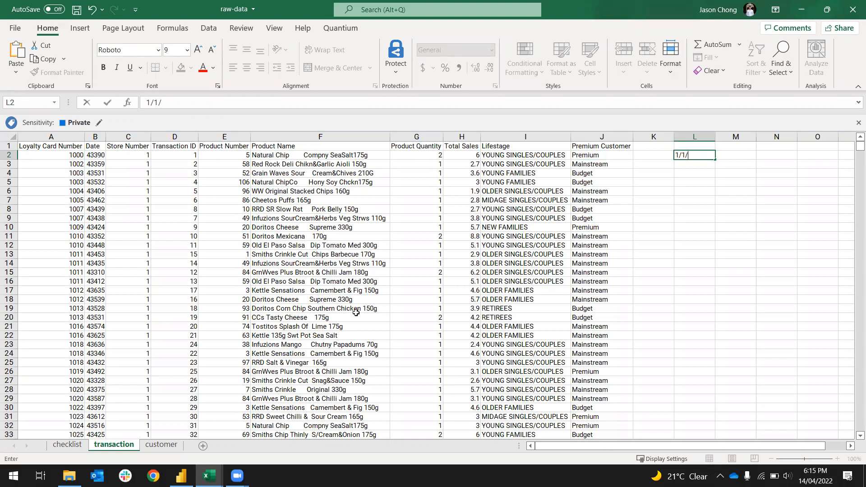
text(01/1900)
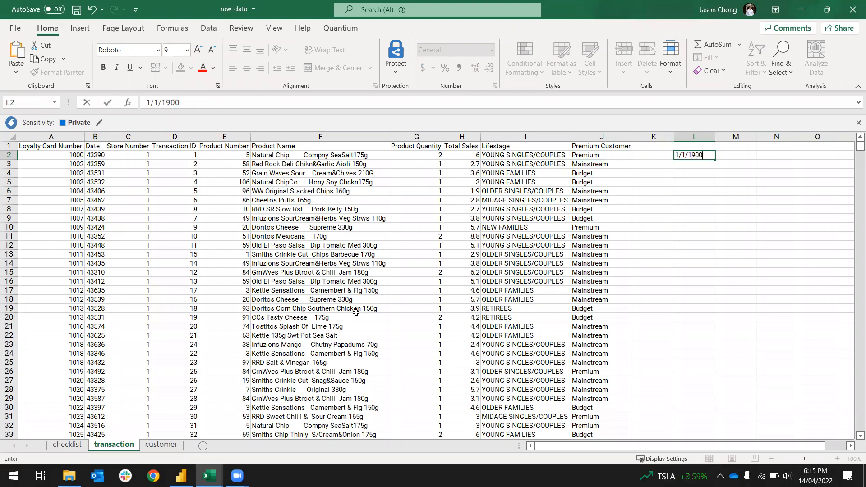
key(Return)
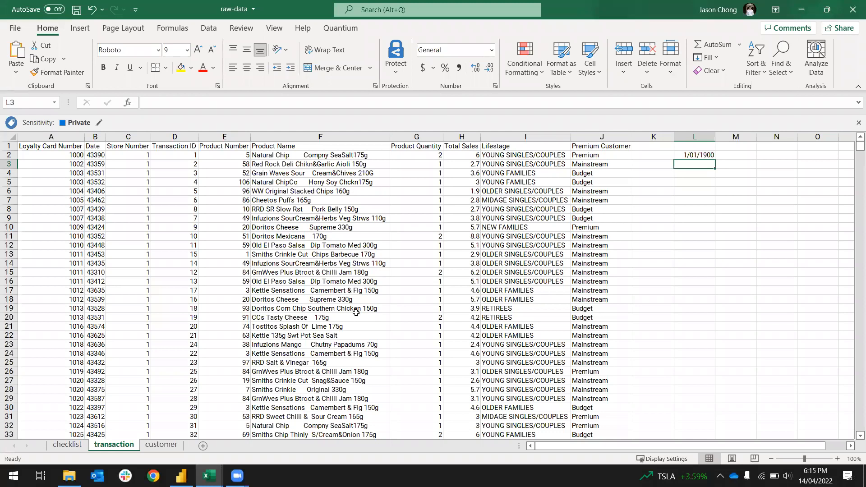
Enter the formula =L2+1 in L3 and fill it down to L6 for consecutive dates
text(=)
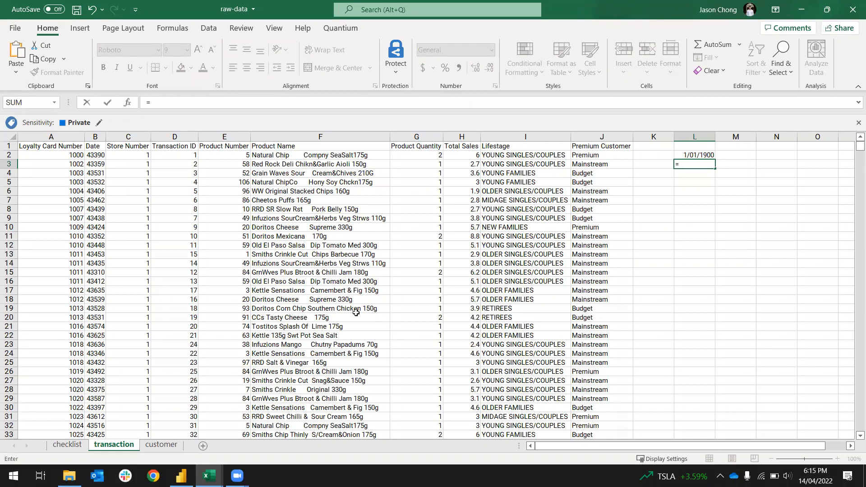
key(Up)
text(+1)
key(ctrl+Return)
key(shift+Down)
key(shift+Down)
key(shift+Down)
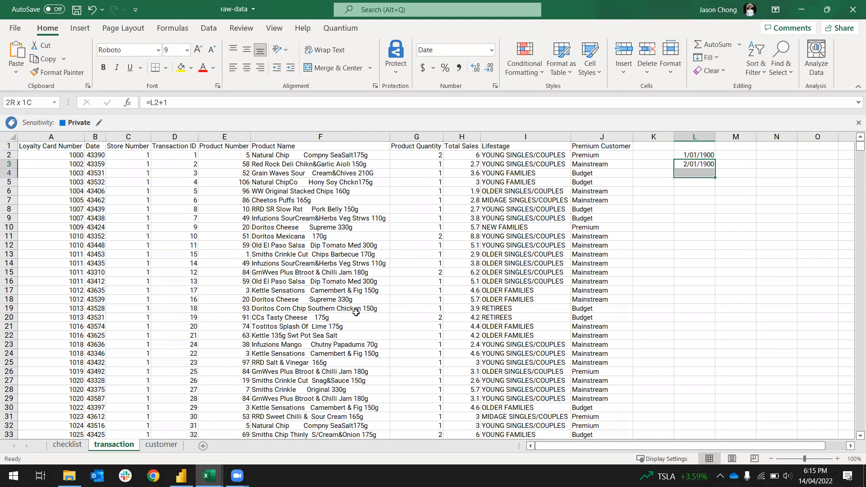
key(ctrl+d)
Change the number format of the sample dates in L2:L6 to General
key(Up)
key(ctrl+Down)
key(Up)
key(Up)
key(Up)
key(Up)
key(shift+Down)
key(shift+Down)
key(shift+Down)
key(shift+Down)
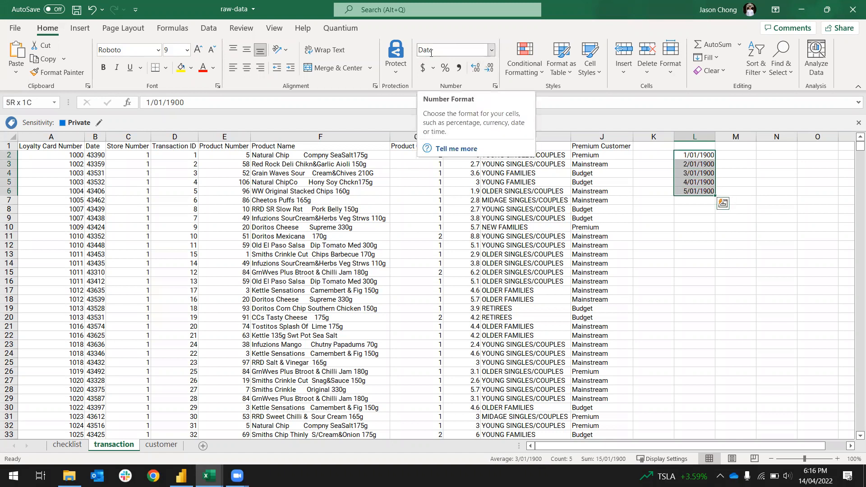
click(492, 49)
click(487, 79)
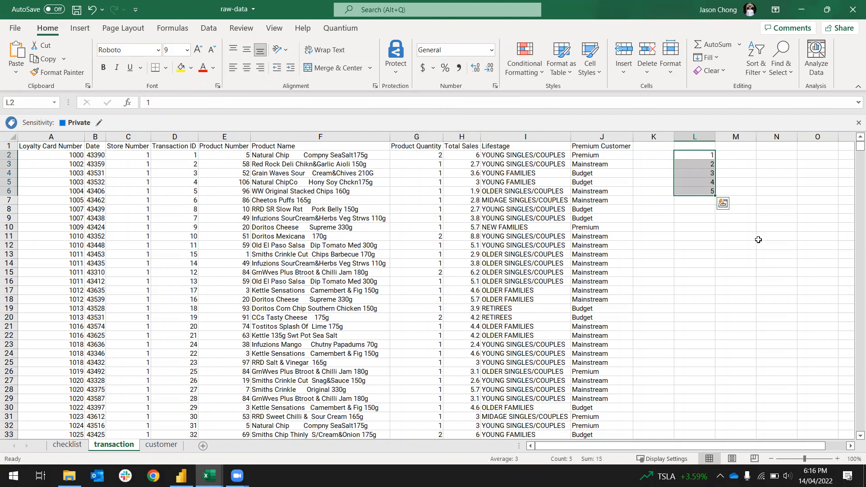
Clear the sample values from L2:L6
click(703, 157)
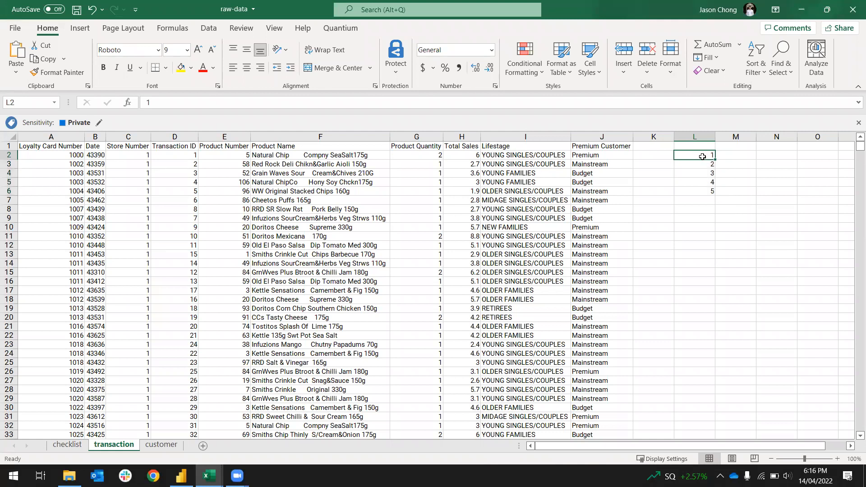
drag(703, 156, 702, 191)
key(Delete)
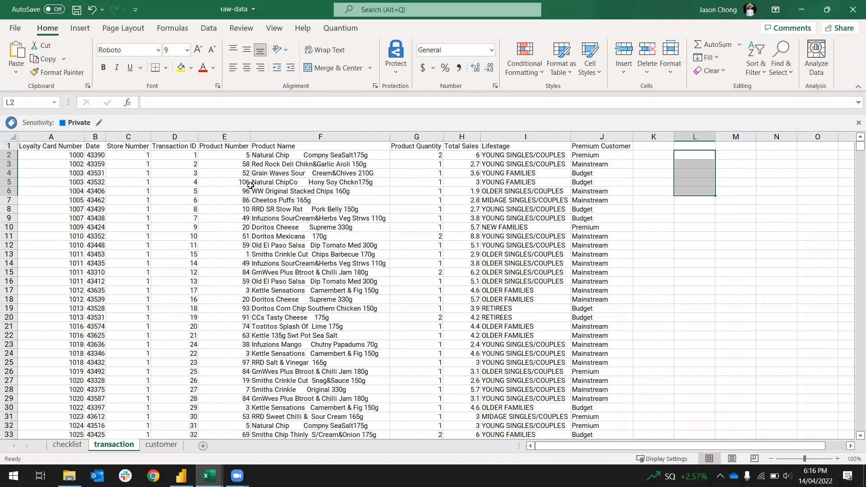
click(92, 148)
click(94, 156)
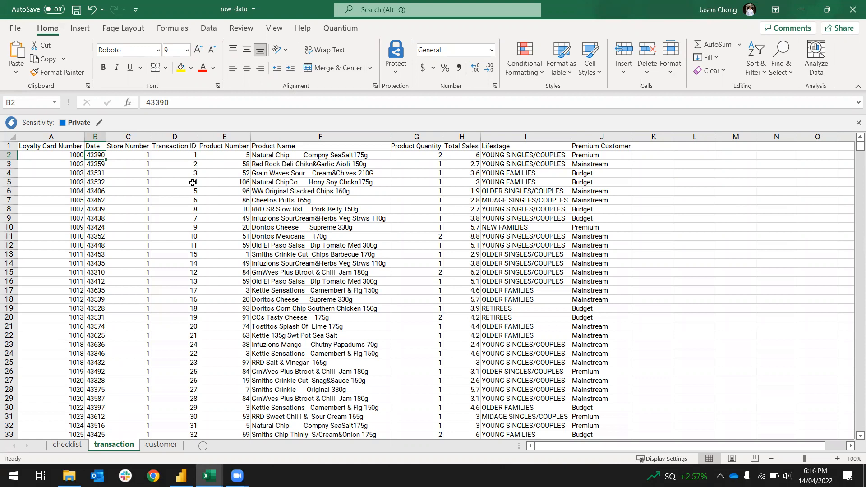
click(58, 153)
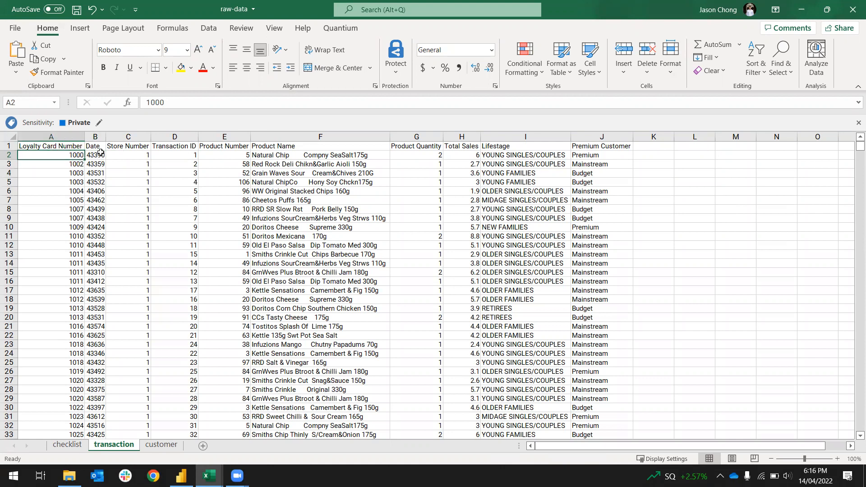
click(96, 154)
click(121, 156)
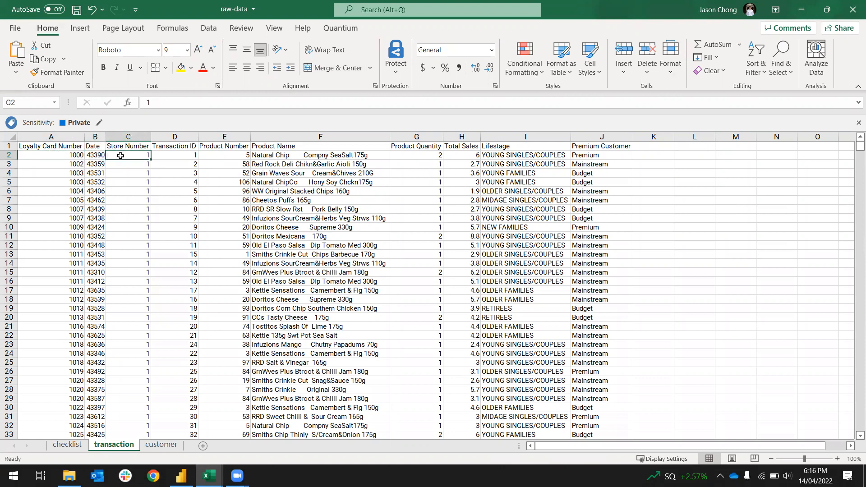
Format all values in the Date column, from B2 to the last data row, as Short Date
click(93, 158)
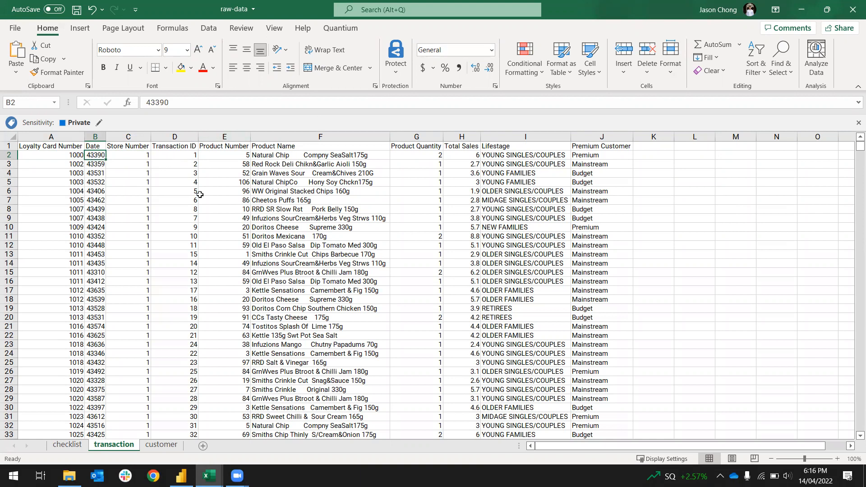
key(ctrl+shift+Down)
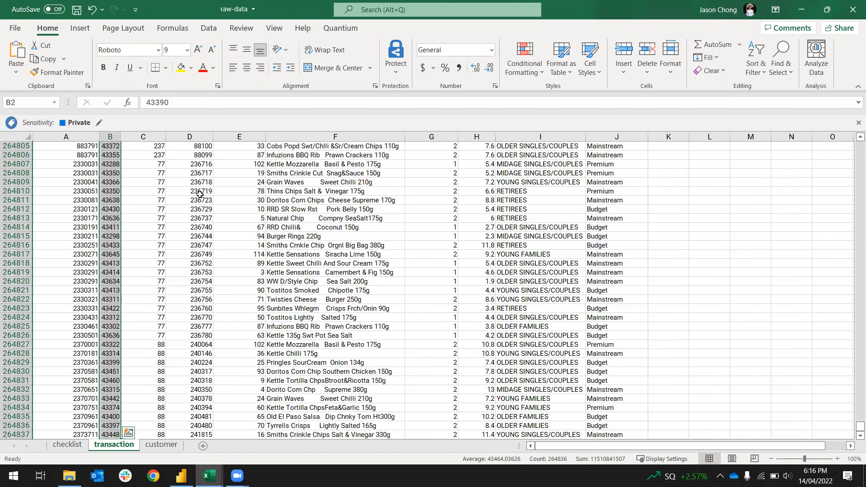
click(492, 51)
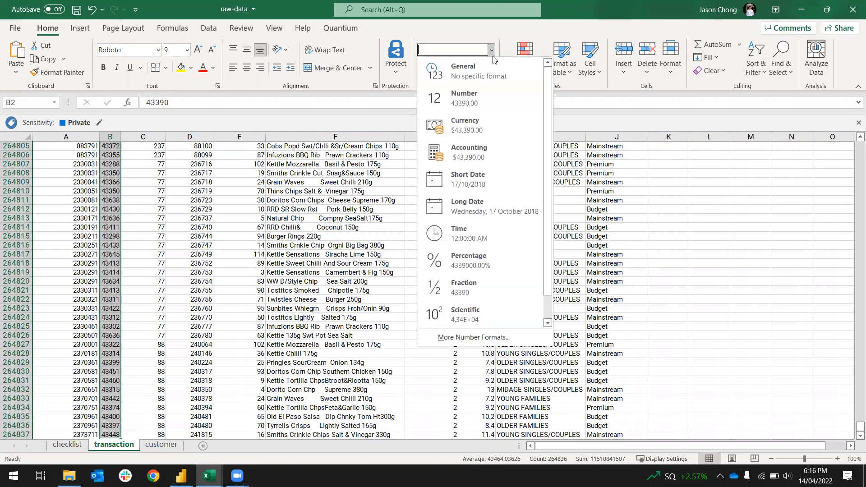
click(501, 181)
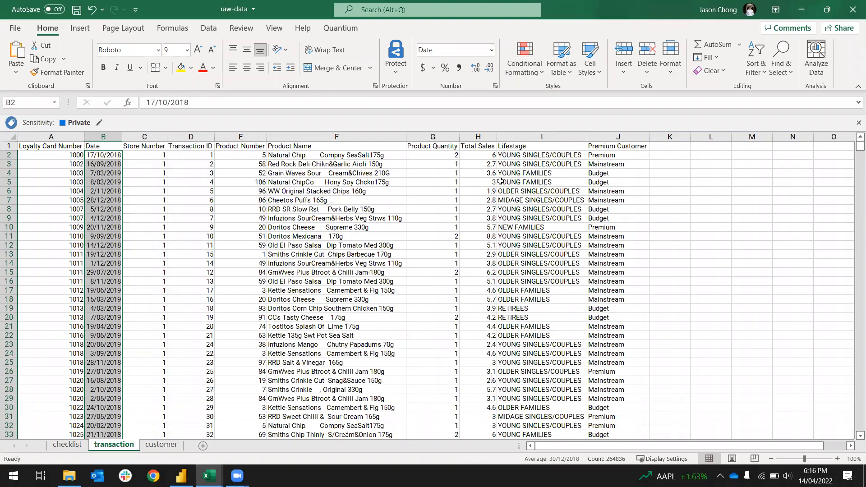
click(185, 184)
click(141, 164)
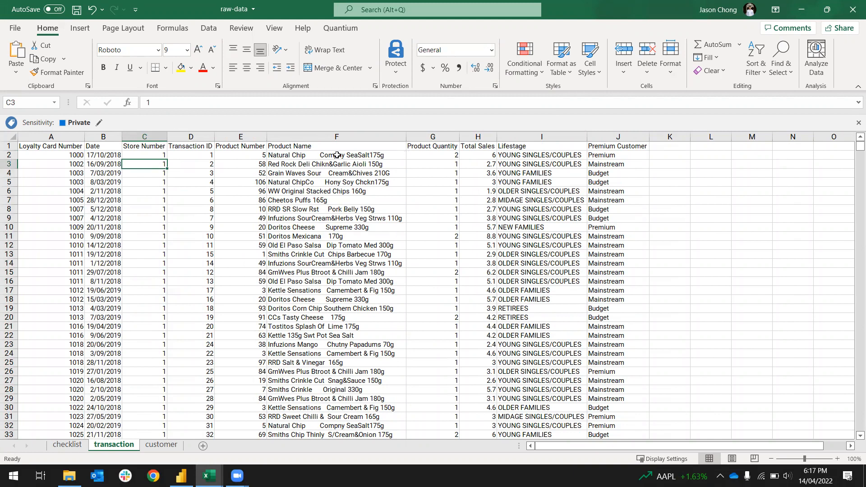
click(255, 154)
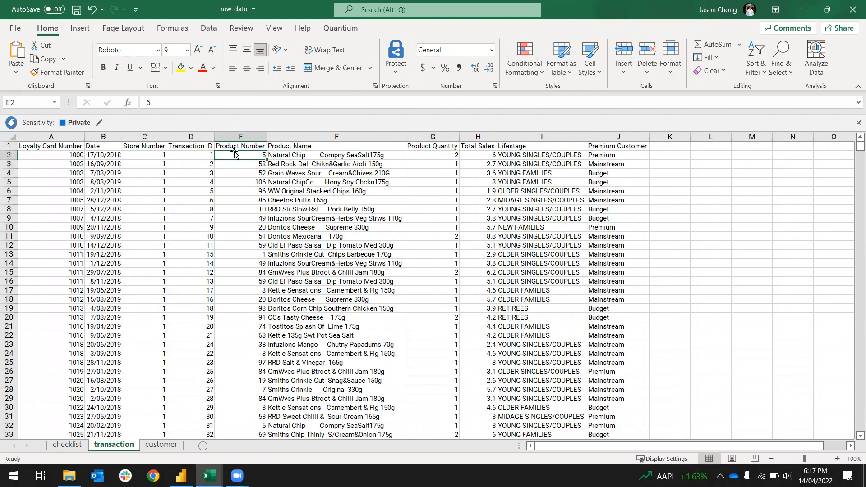
click(160, 154)
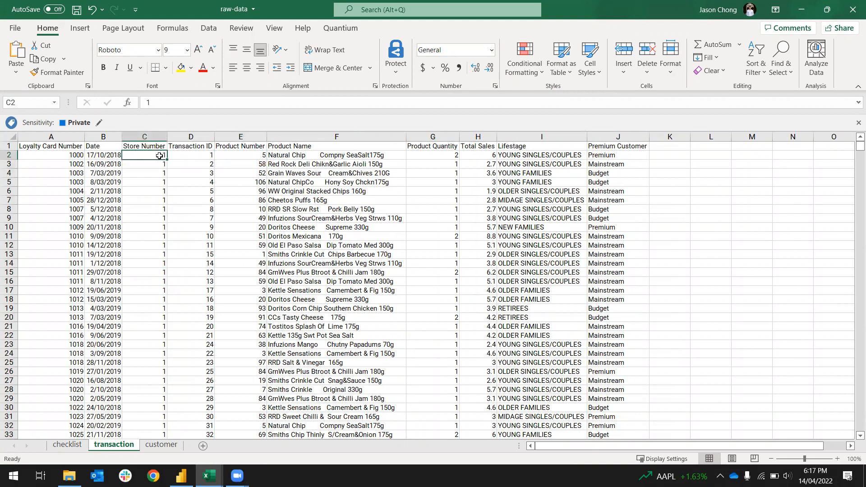
click(190, 156)
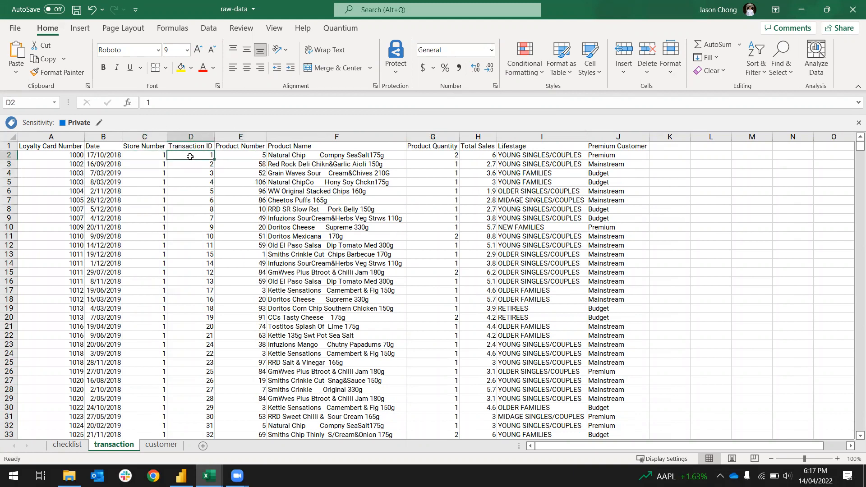
click(243, 159)
click(291, 154)
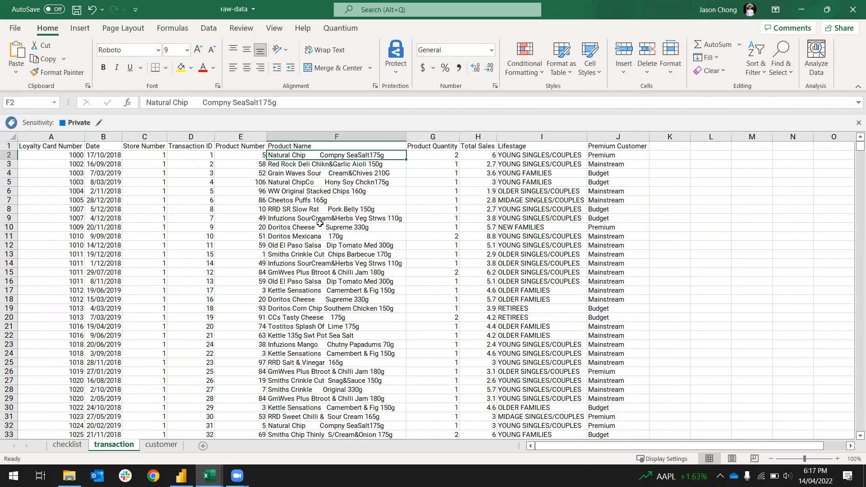
Insert a blank column between Product Name and Product Quantity and enter =TRIM(F2) in G2 to remove the extra spaces
right_click(433, 136)
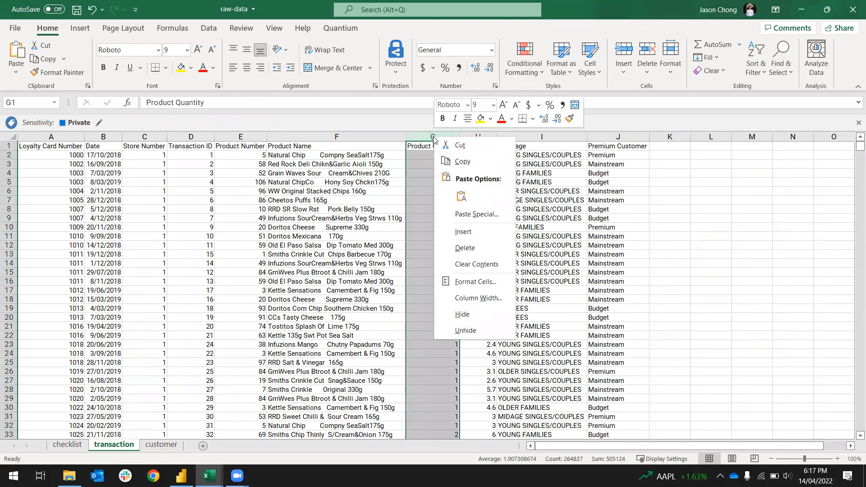
click(484, 239)
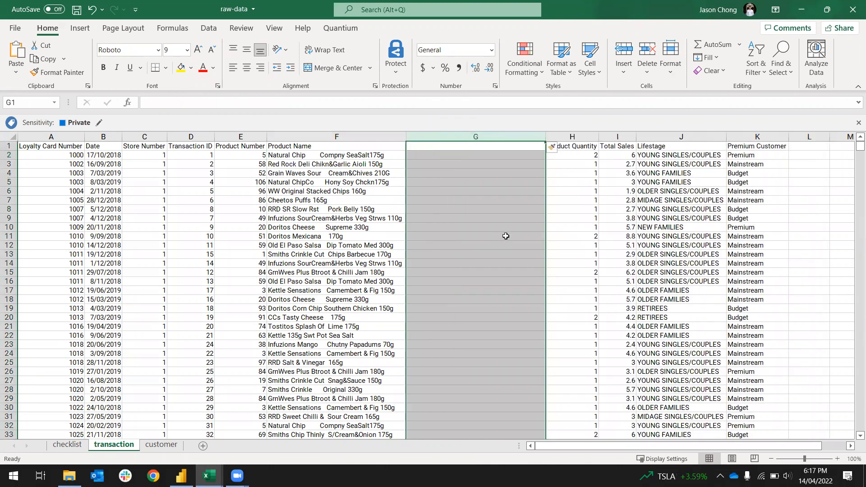
click(468, 156)
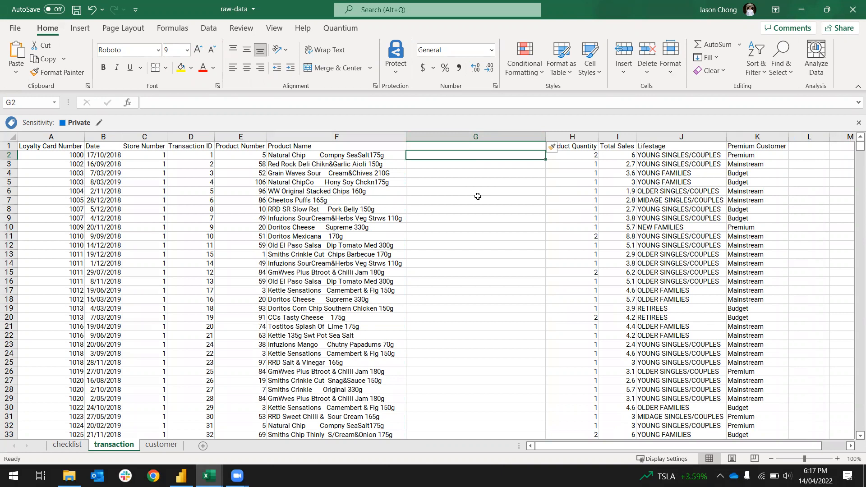
text(=pr)
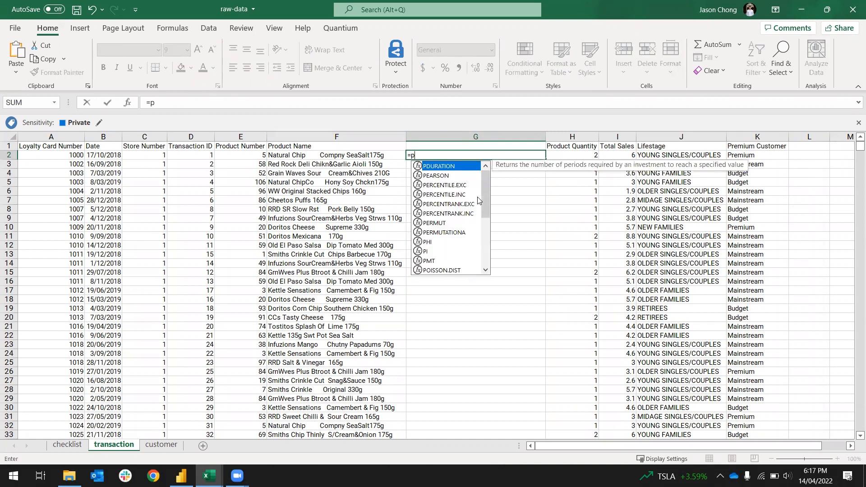
key(BackSpace)
key(BackSpace)
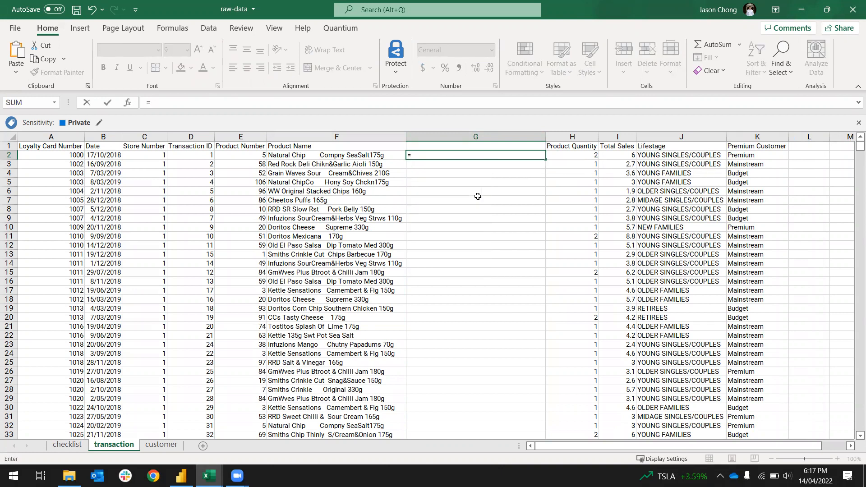
text(trim()
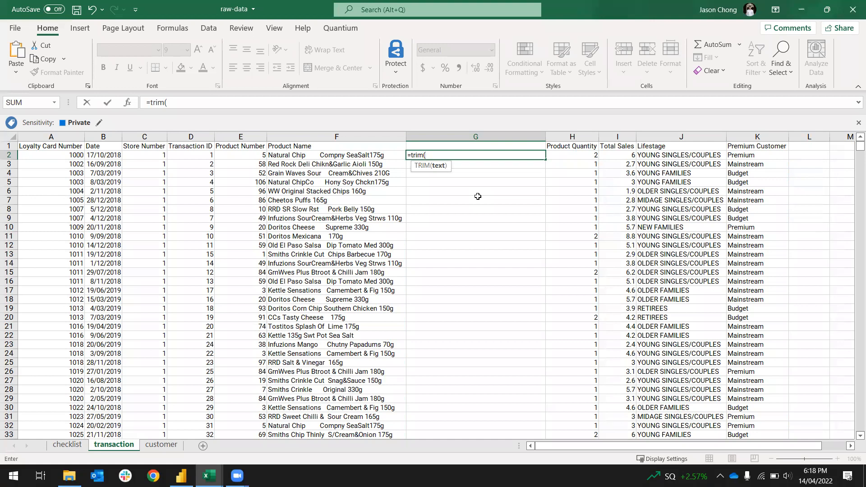
key(BackSpace)
text(()
key(Left)
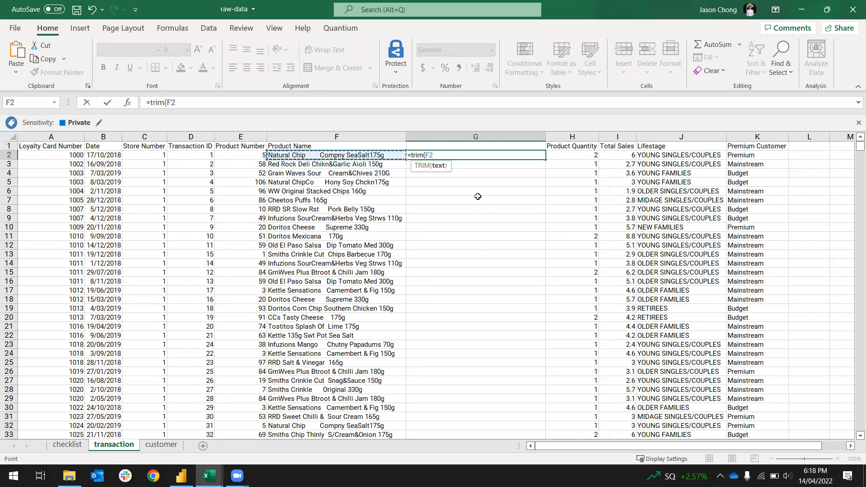
text())
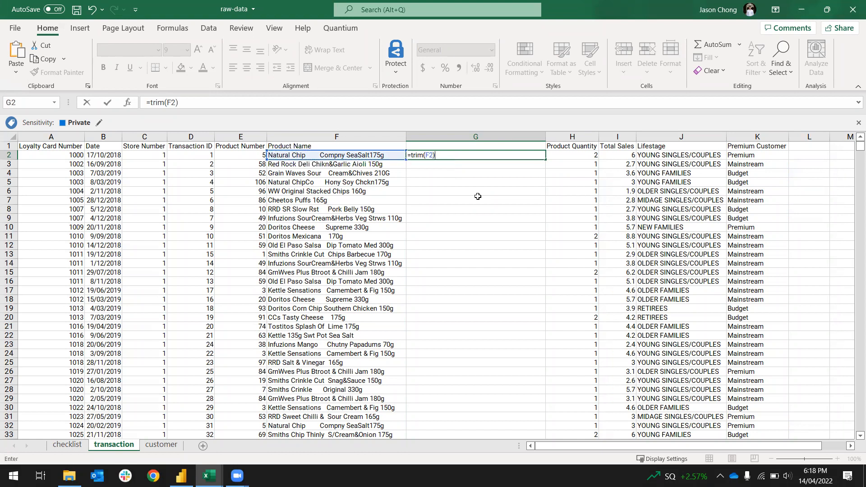
key(Return)
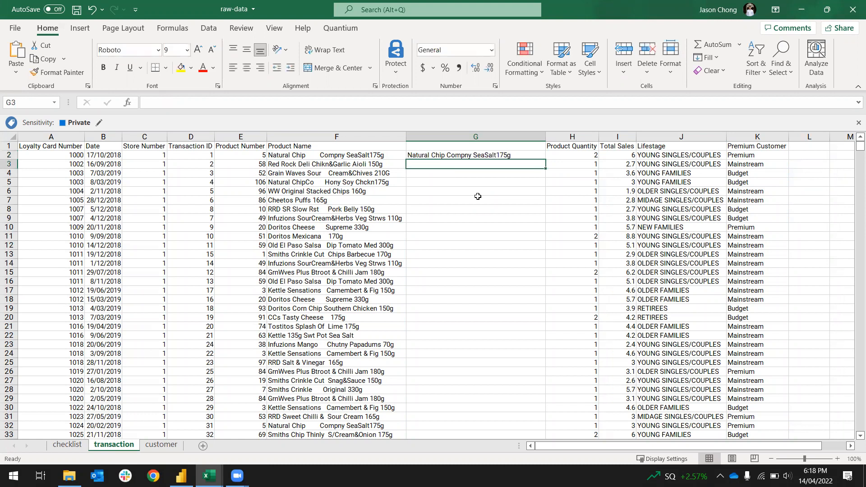
click(454, 154)
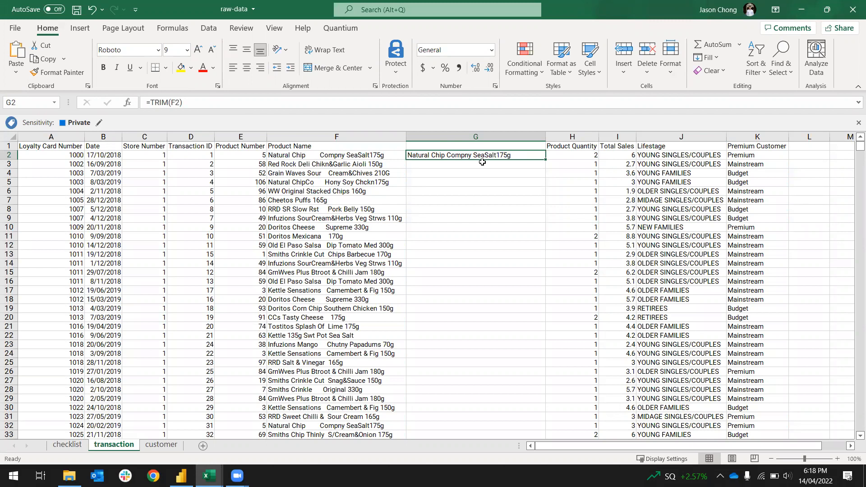
Try filling the TRIM formula from G2 down column G, compare the trimmed names with the originals, and undo the fill
double_click(545, 160)
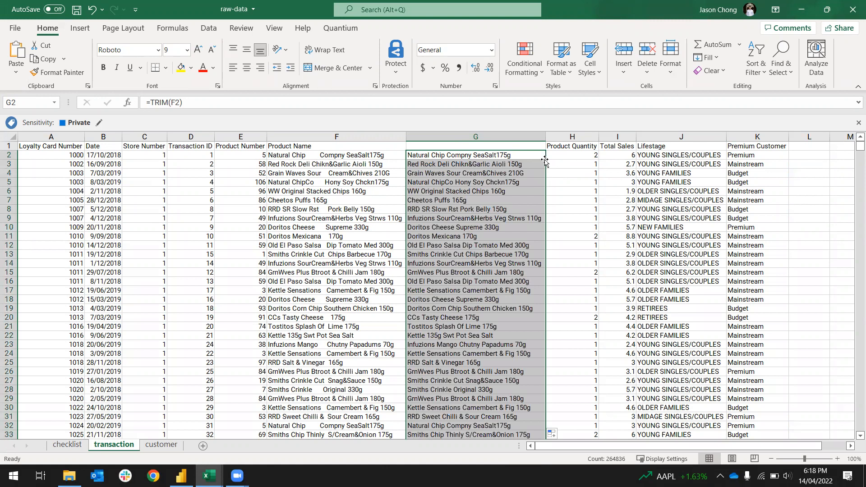
click(505, 173)
click(487, 157)
key(Left)
key(Right)
key(Up)
key(Down)
key(Down)
key(Down)
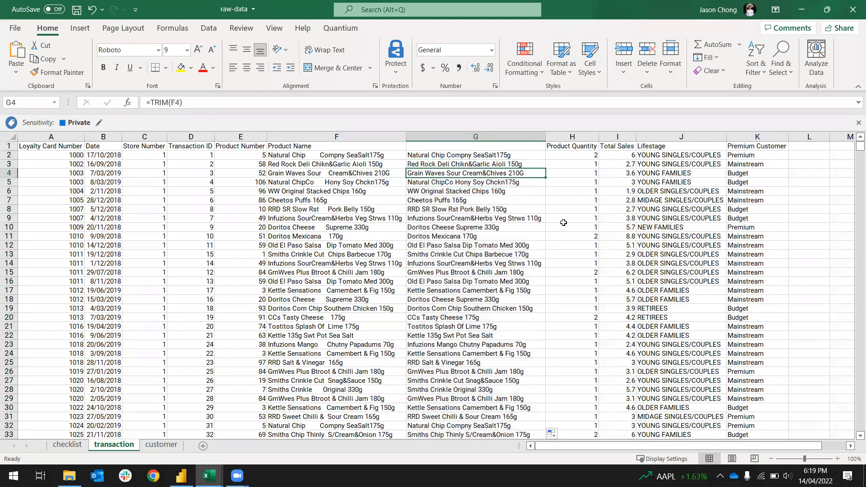
key(Up)
key(Up)
key(Left)
key(Left)
key(Right)
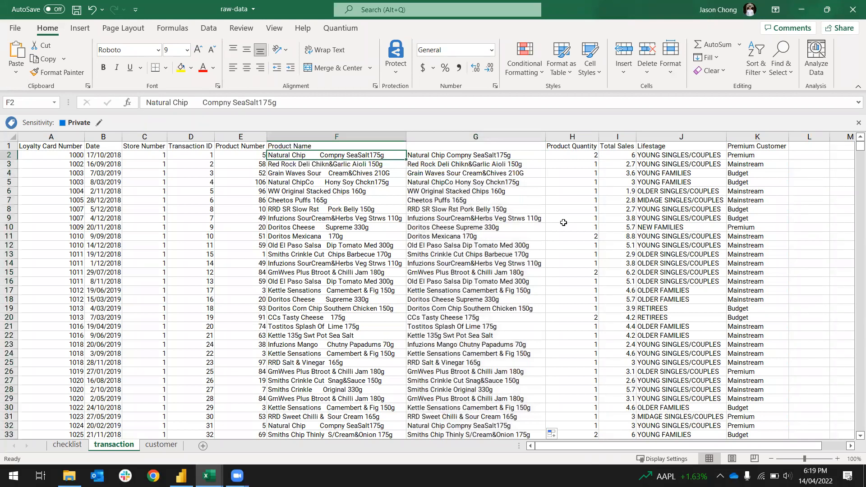
key(Right)
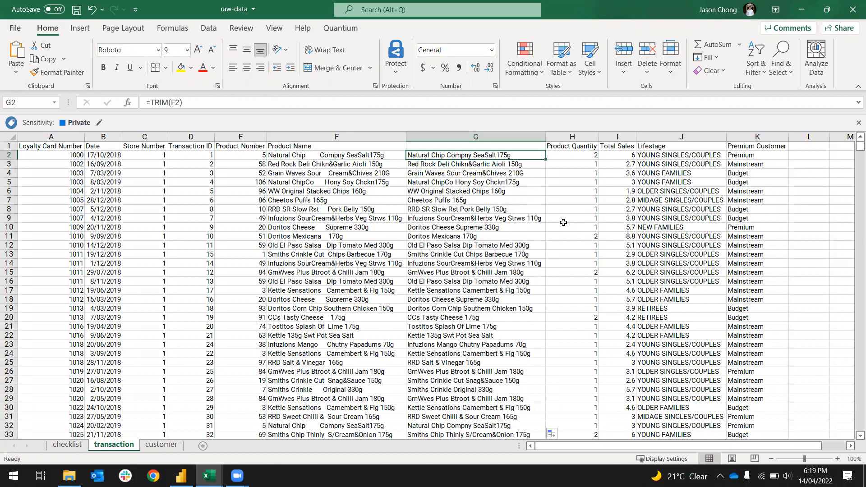
key(ctrl+z)
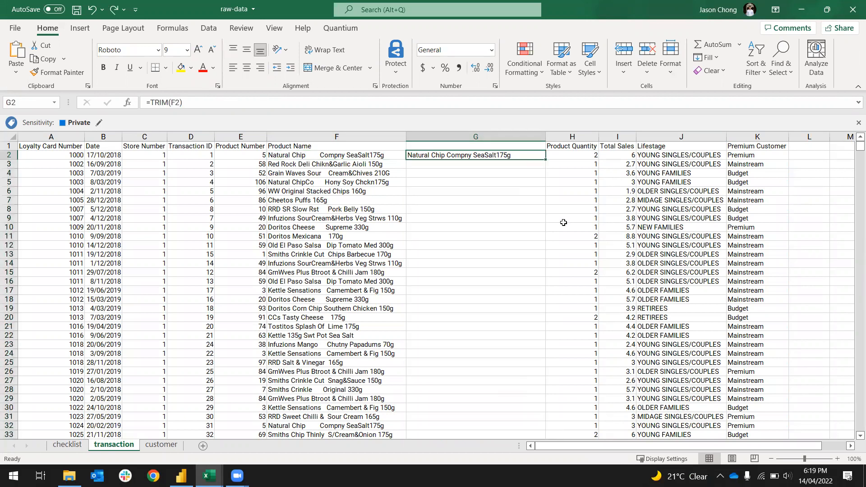
Fill the TRIM formula from G2 down column G to the last data row
double_click(546, 160)
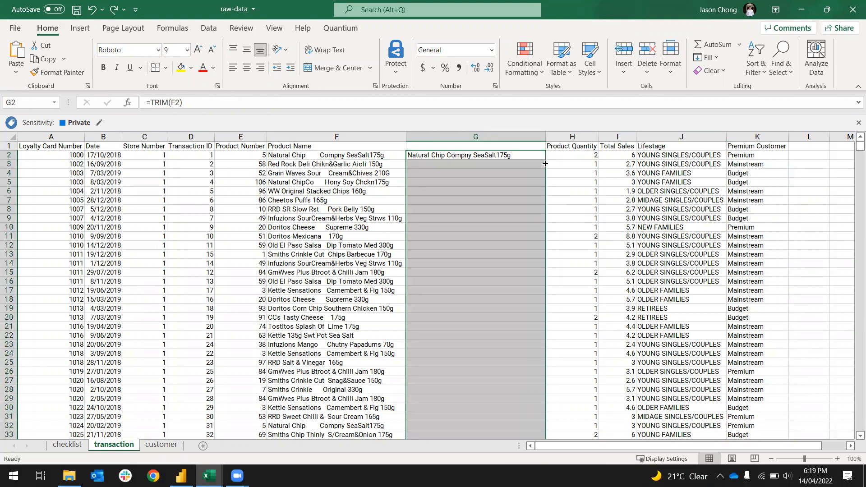
click(509, 218)
click(504, 159)
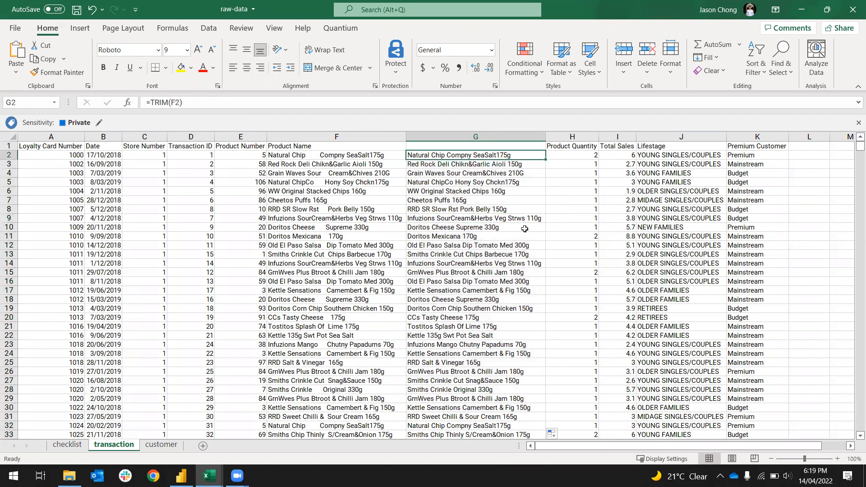
Examine the last data rows of columns F and G to verify that the TRIM formula covers every product name
click(364, 227)
key(ctrl+Down)
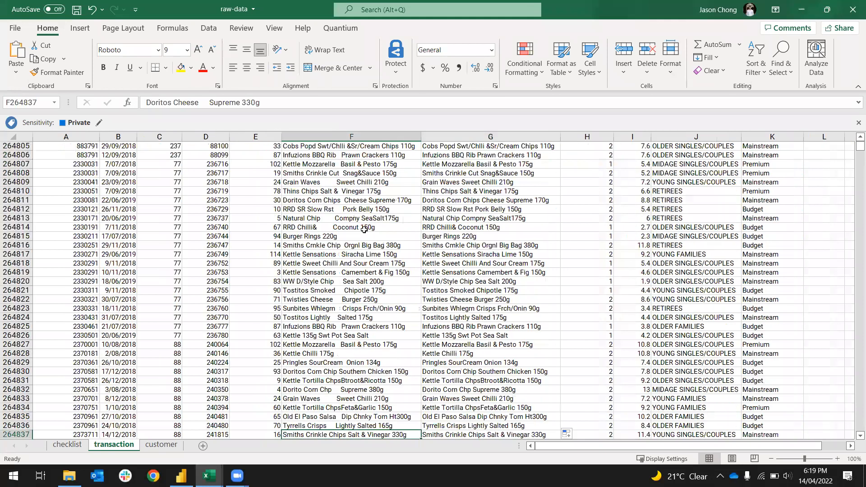
key(Down)
key(Up)
key(Up)
key(Down)
key(Down)
key(Up)
key(Up)
key(Right)
key(Down)
key(Left)
key(Right)
key(Left)
key(Right)
key(Left)
key(Left)
key(Right)
key(Right)
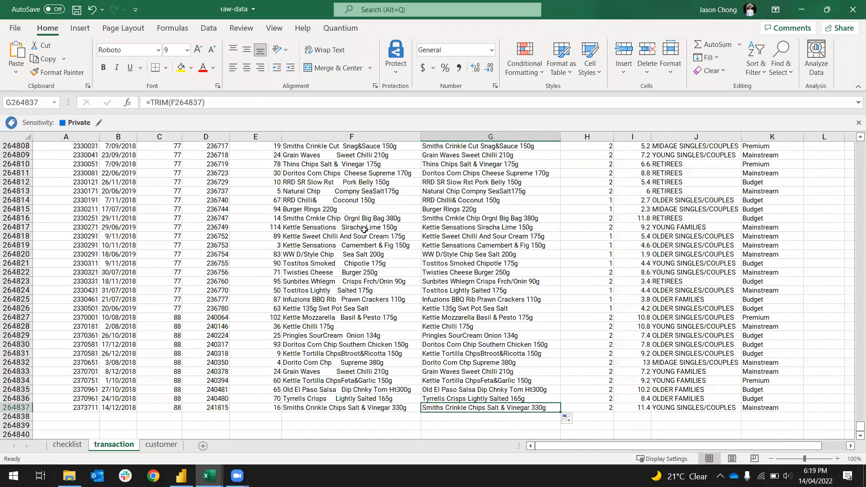
key(ctrl+Up)
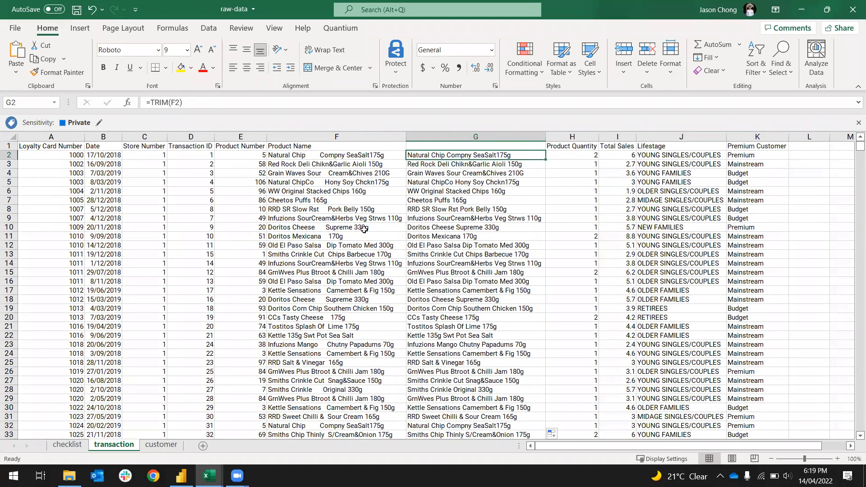
key(Up)
key(Down)
key(Left)
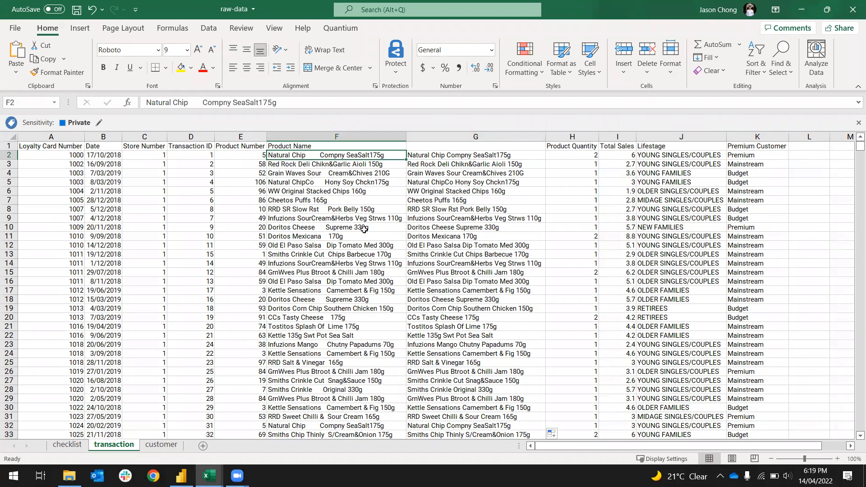
Copy the trimmed names from G2 to the last data row and paste them as values over Product Name from F2
key(Right)
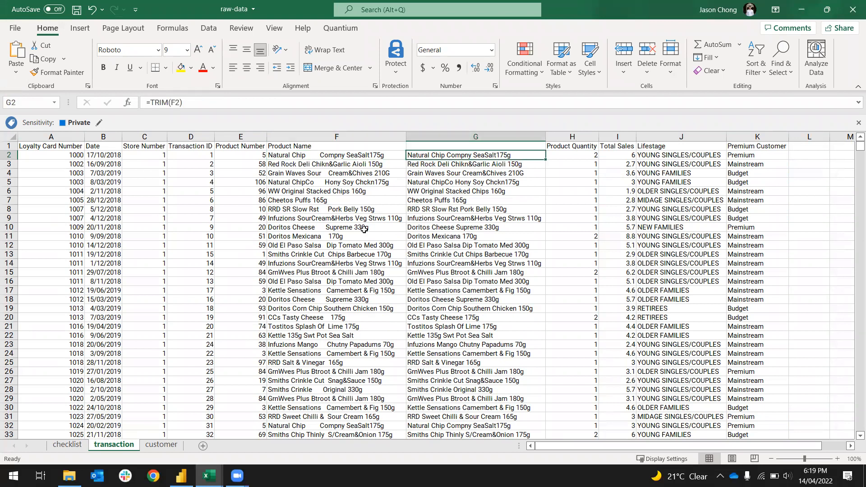
key(ctrl+shift+Down)
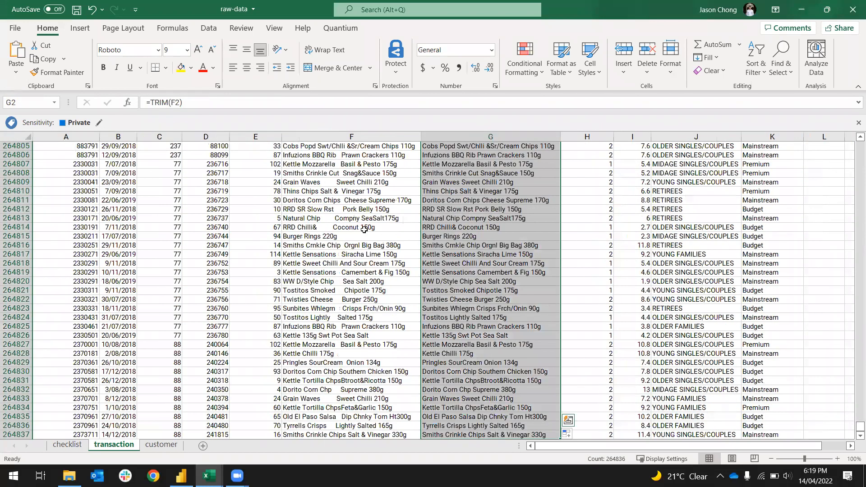
key(ctrl+c)
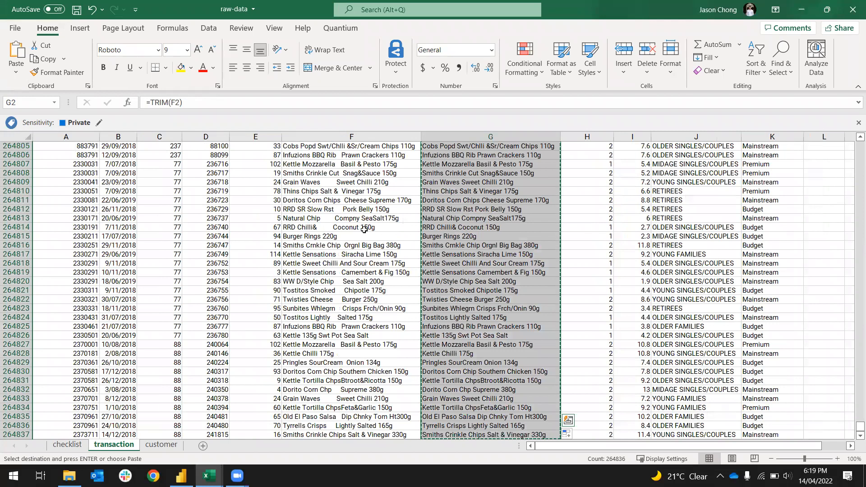
key(Left)
scroll(364, 230, up, 1)
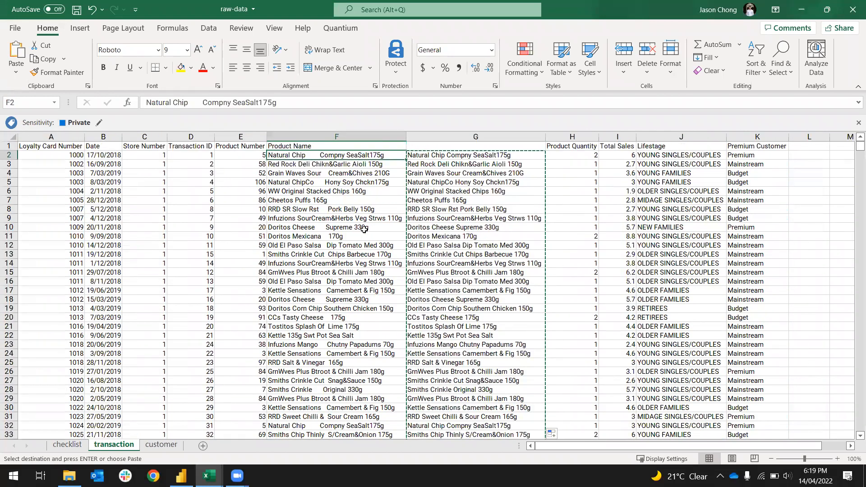
right_click(355, 155)
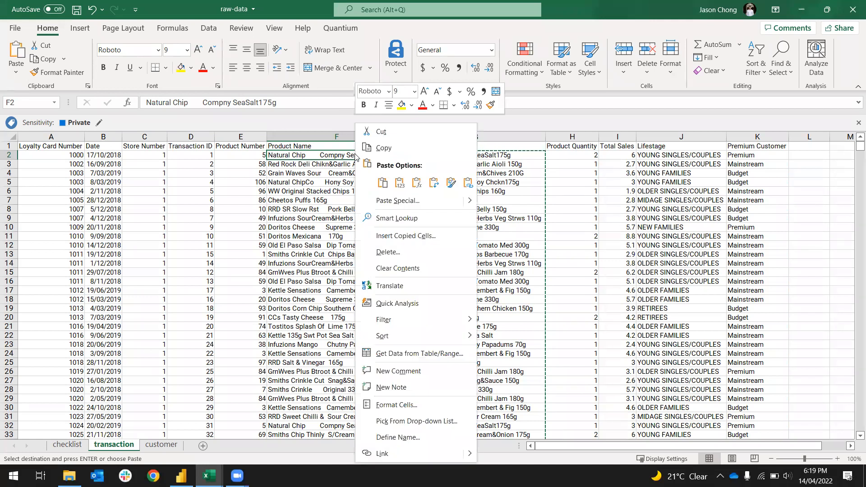
click(400, 183)
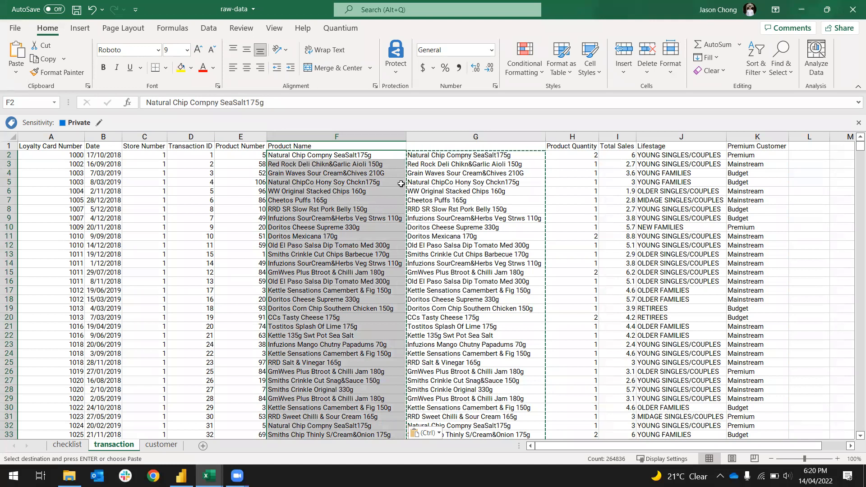
Delete the helper column G that holds the TRIM formulas
click(483, 136)
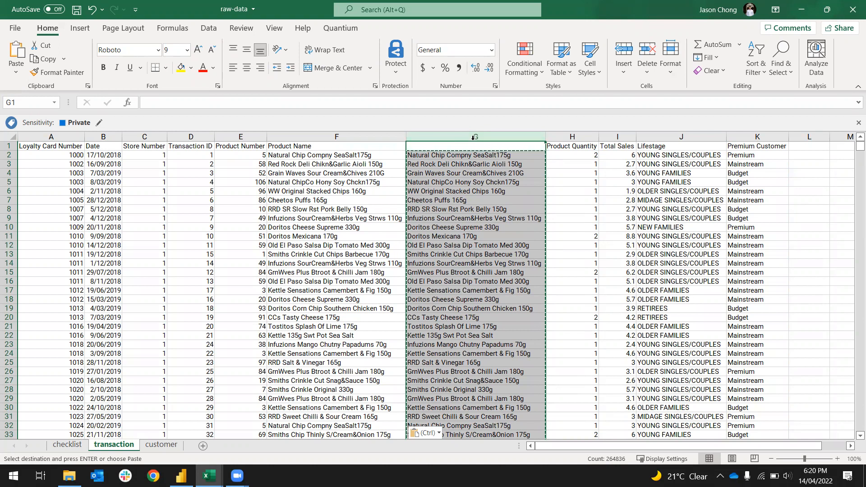
right_click(474, 133)
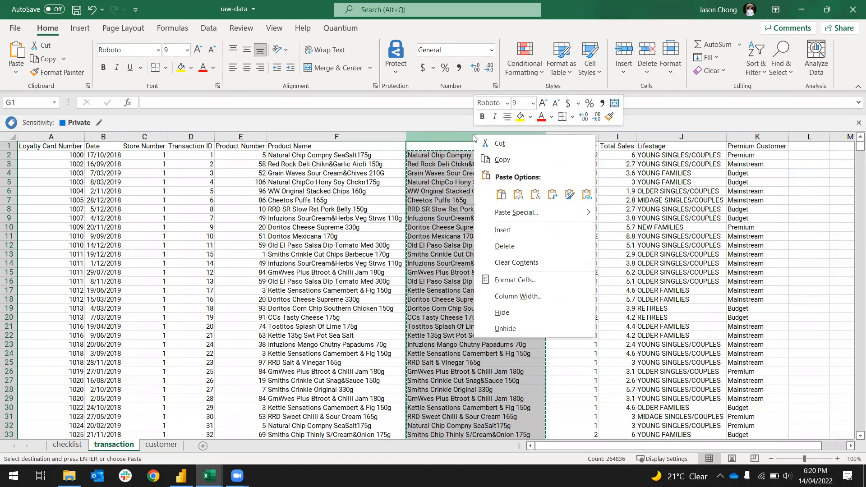
click(512, 245)
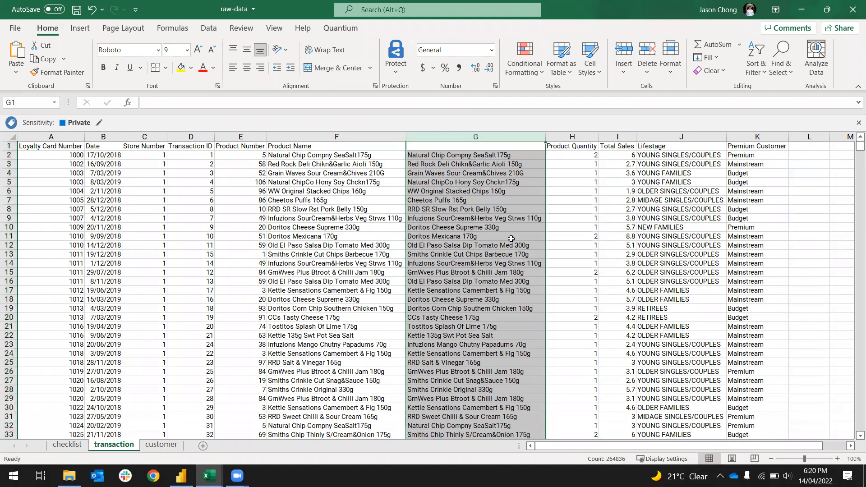
click(527, 244)
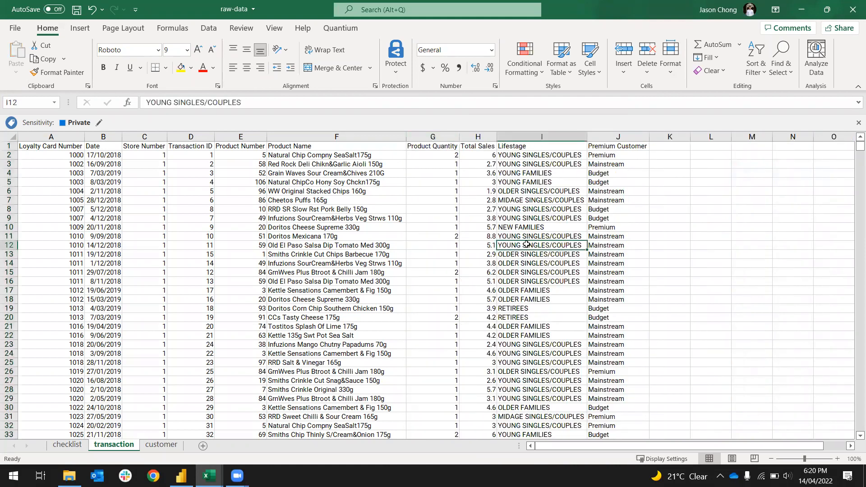
Format all Total Sales values, from H2 to the last data row, as Accounting with the dollar symbol
click(432, 146)
scroll(466, 258, down, 1)
scroll(466, 258, up, 1)
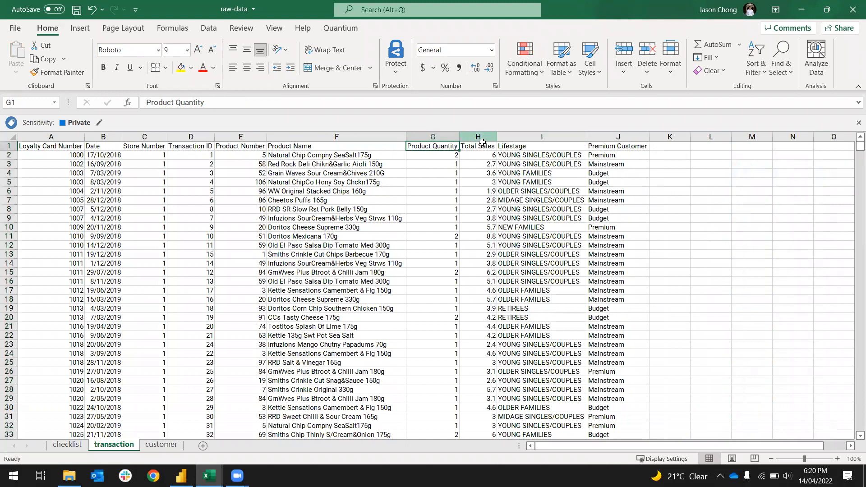
click(486, 145)
click(488, 158)
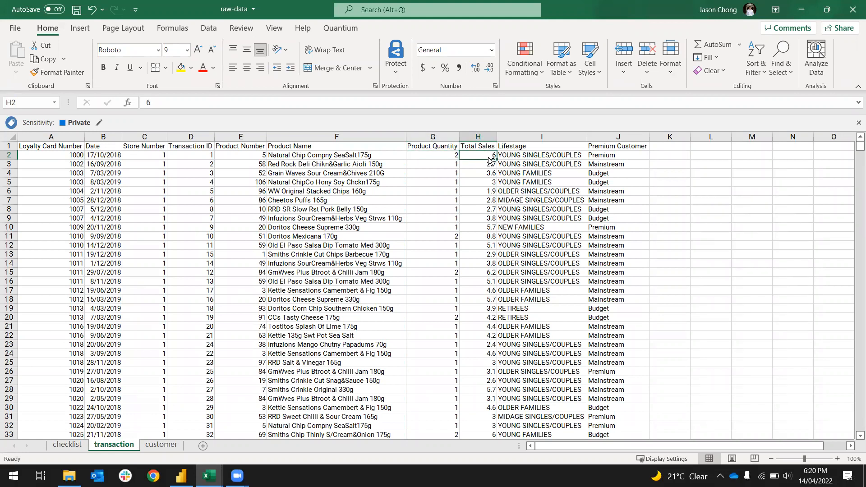
key(ctrl+shift+Down)
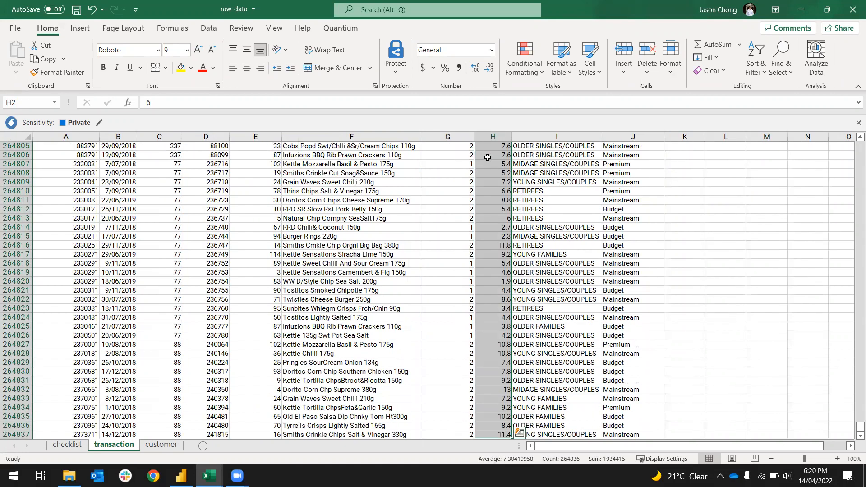
click(423, 69)
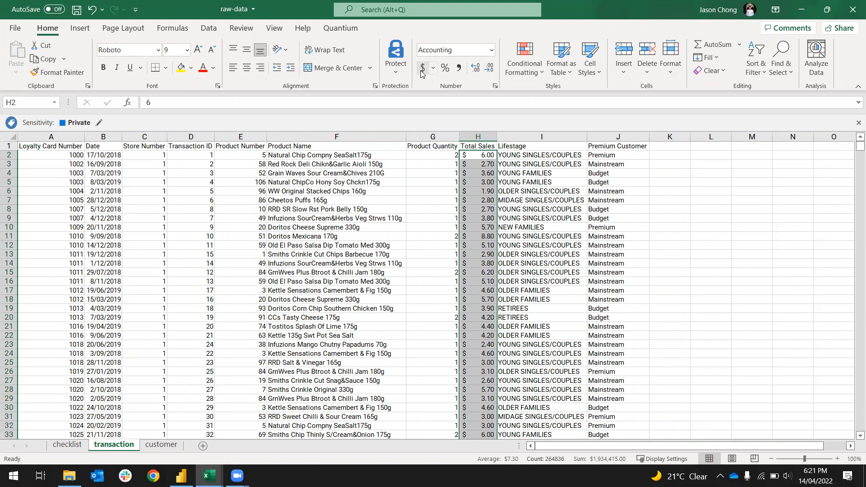
click(564, 164)
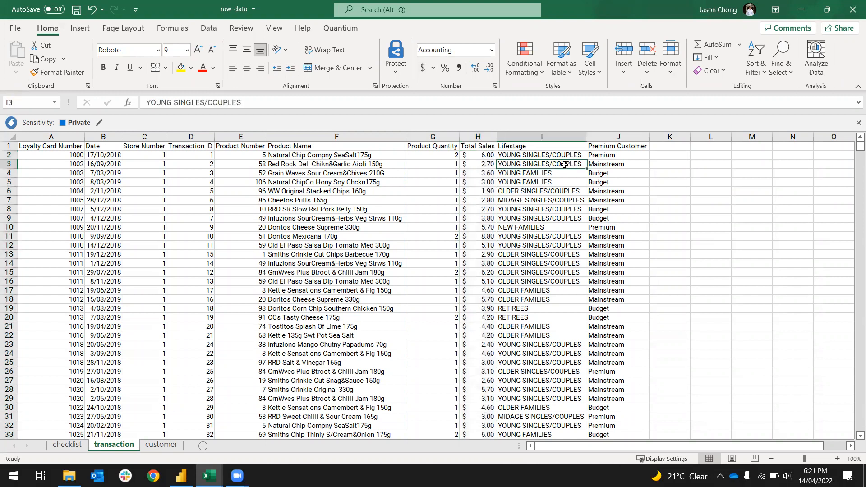
click(599, 137)
right_click(604, 140)
click(775, 207)
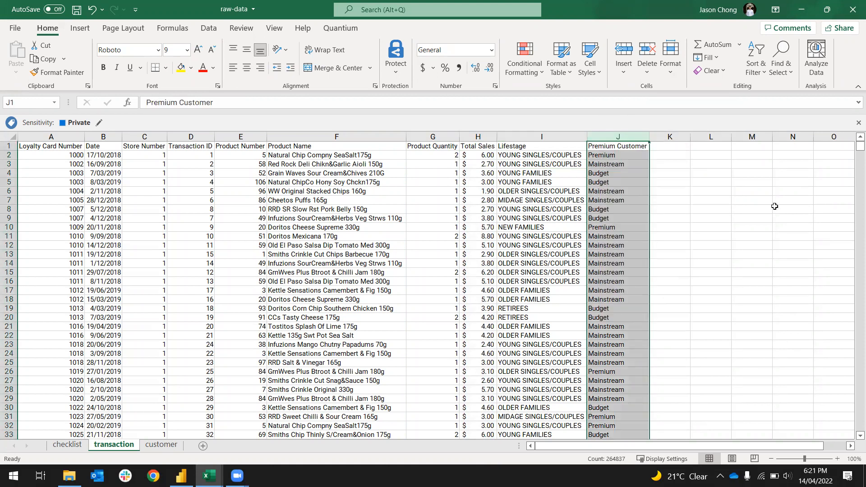
click(547, 175)
click(565, 156)
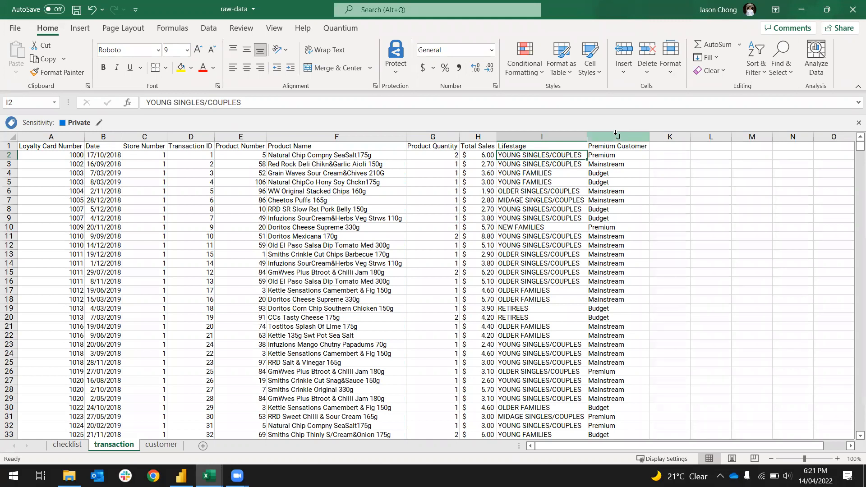
click(615, 133)
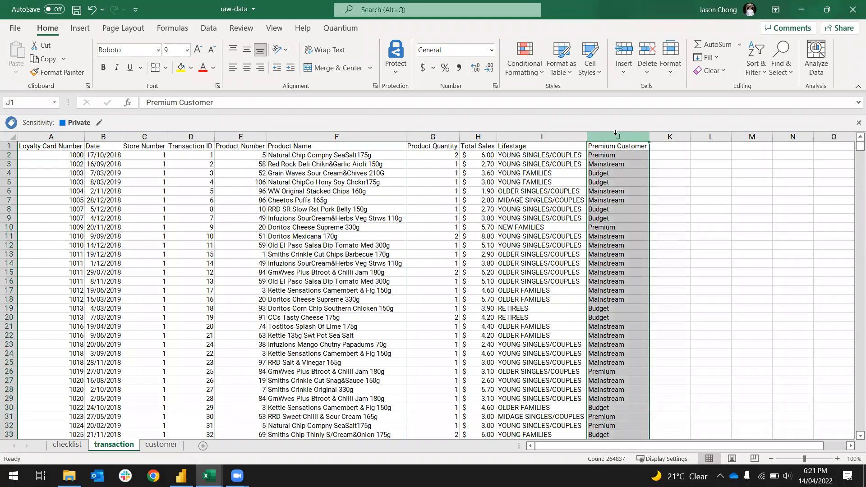
click(562, 136)
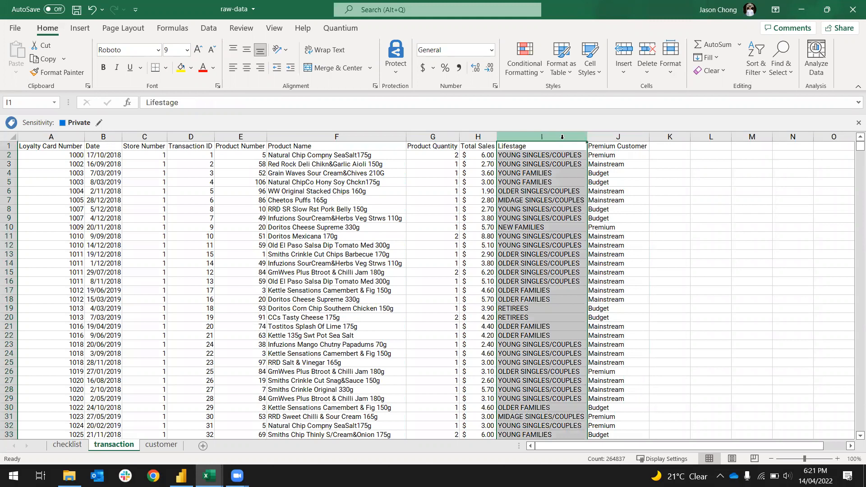
Insert a blank helper column between Lifestage and Premium Customer
click(600, 137)
right_click(600, 137)
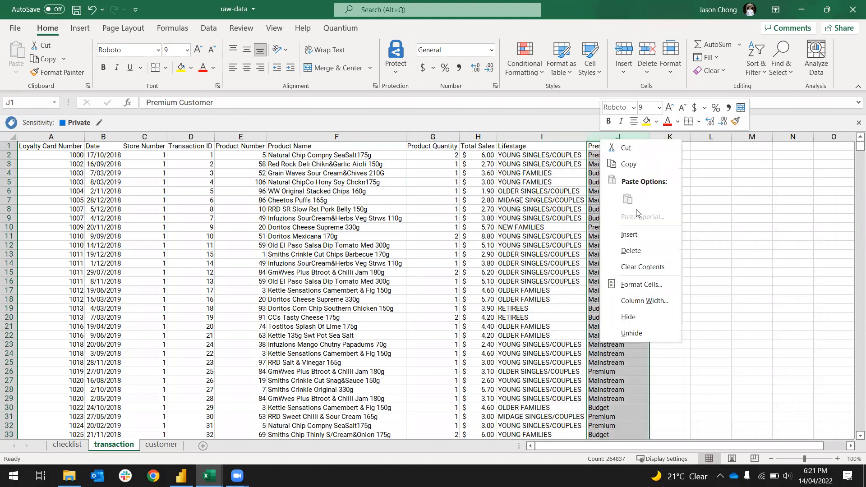
click(647, 236)
key(Down)
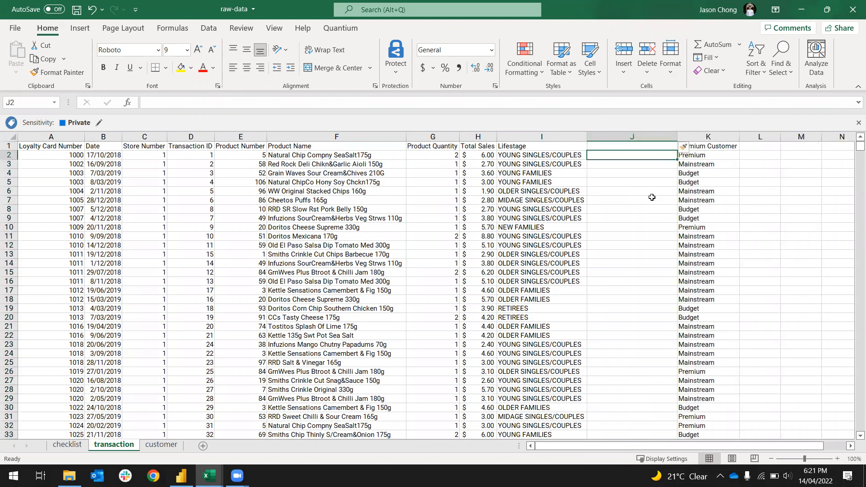
Enter =PROPER(I2) in J2 and fill the formula down to the last data row
text(=proper)
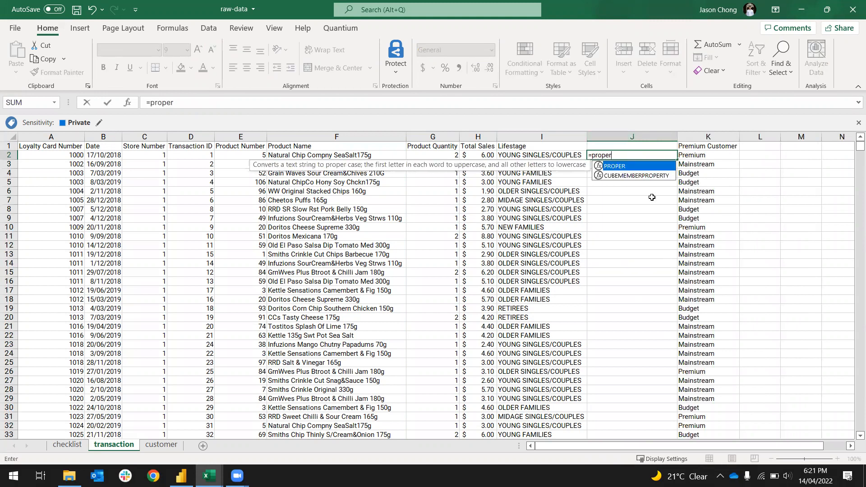
text(()
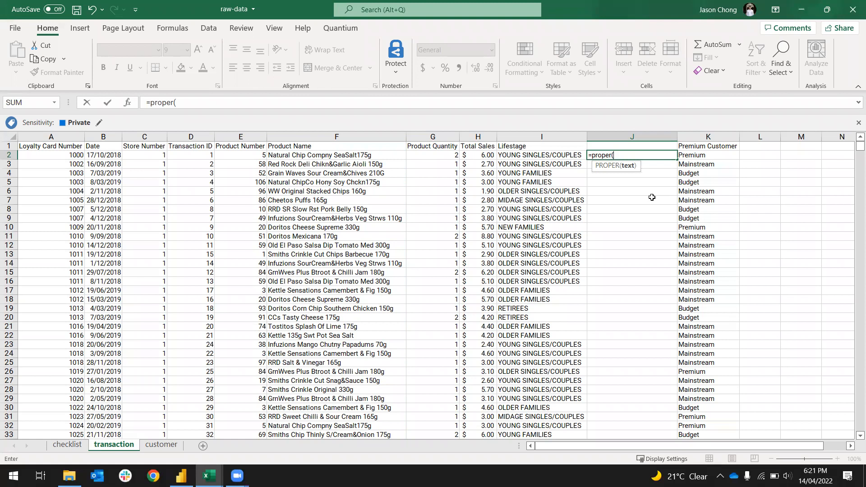
key(Left)
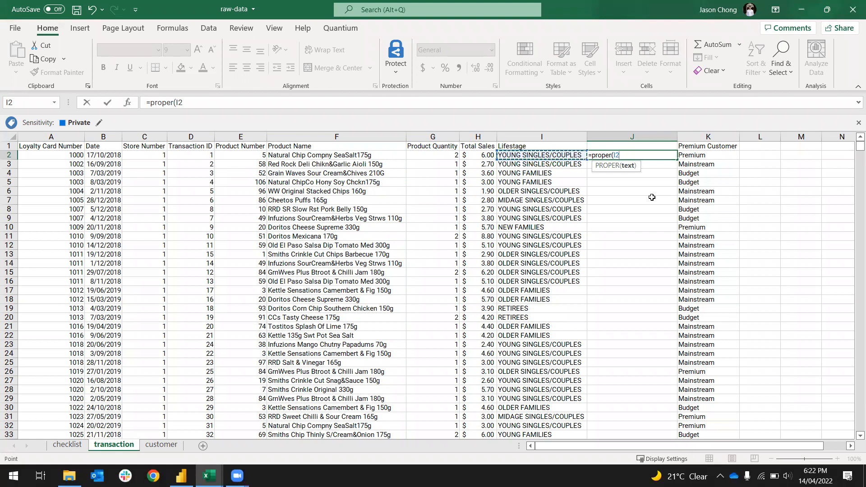
text())
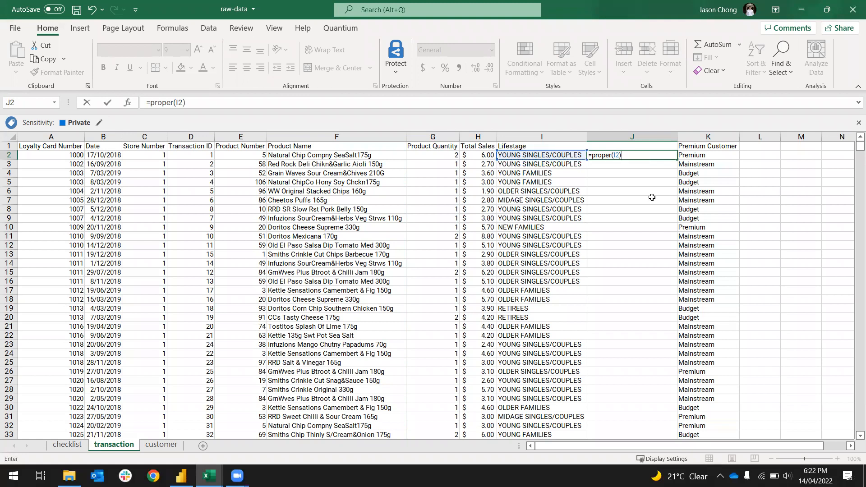
key(Return)
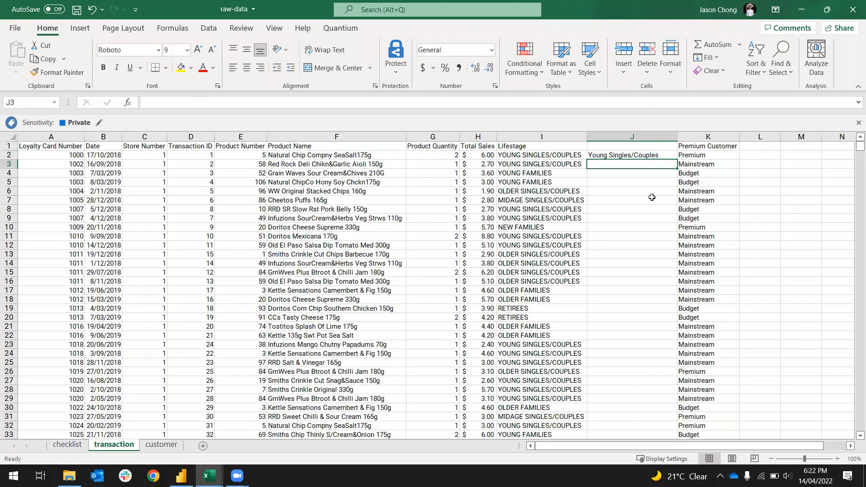
click(654, 156)
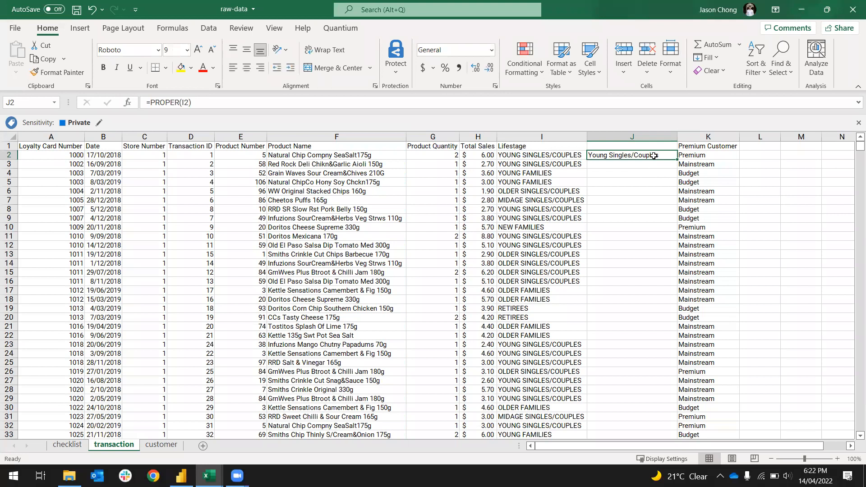
double_click(677, 159)
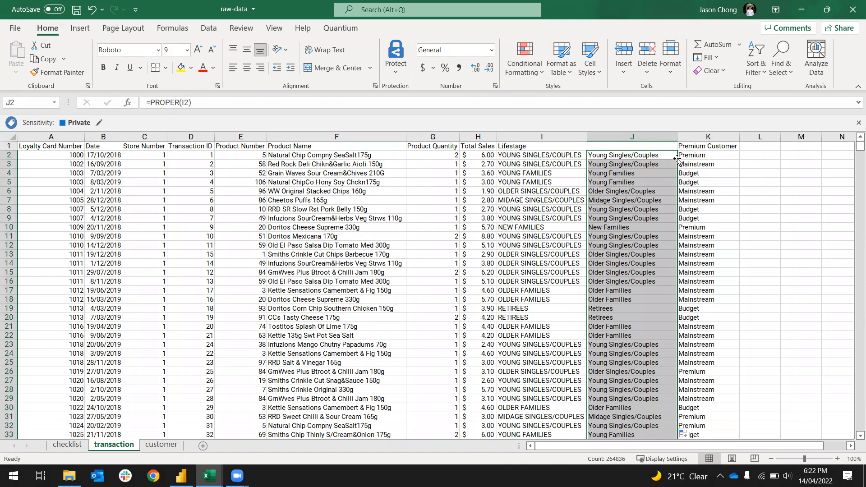
Copy the proper-case text from J2 to the last data row and paste it as values over Lifestage from I2
click(652, 157)
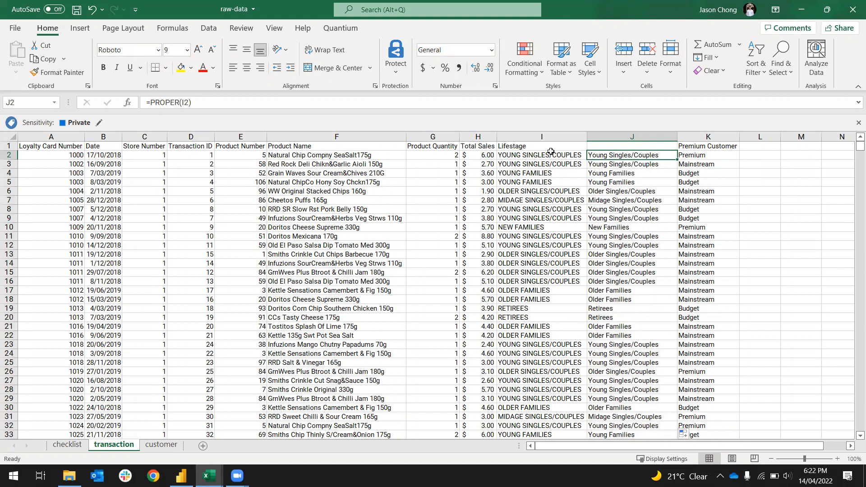
key(ctrl+shift+Down)
key(ctrl+c)
click(561, 201)
key(ctrl+Up)
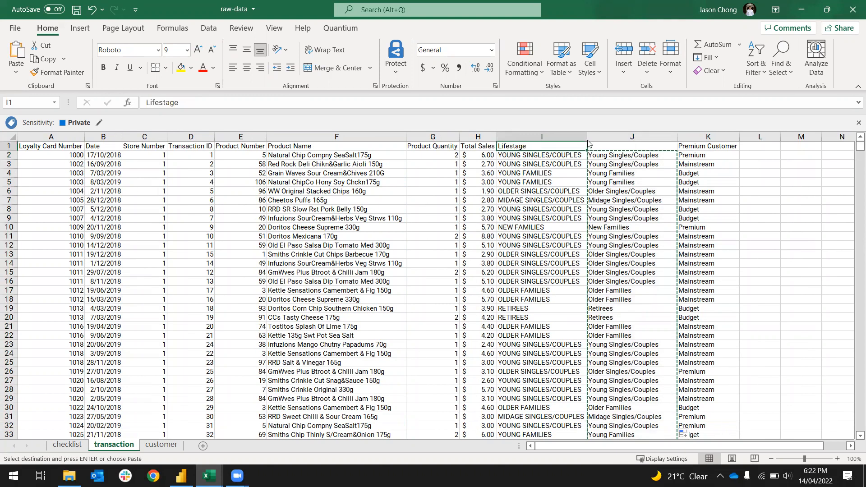
click(545, 156)
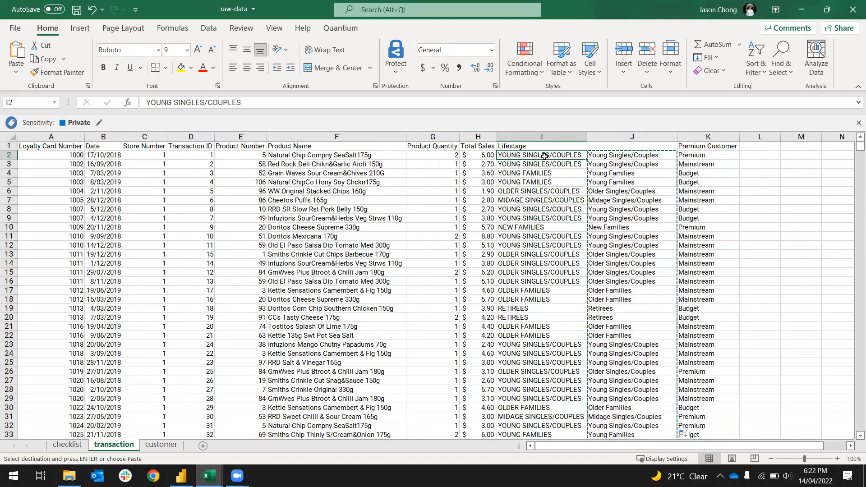
right_click(545, 156)
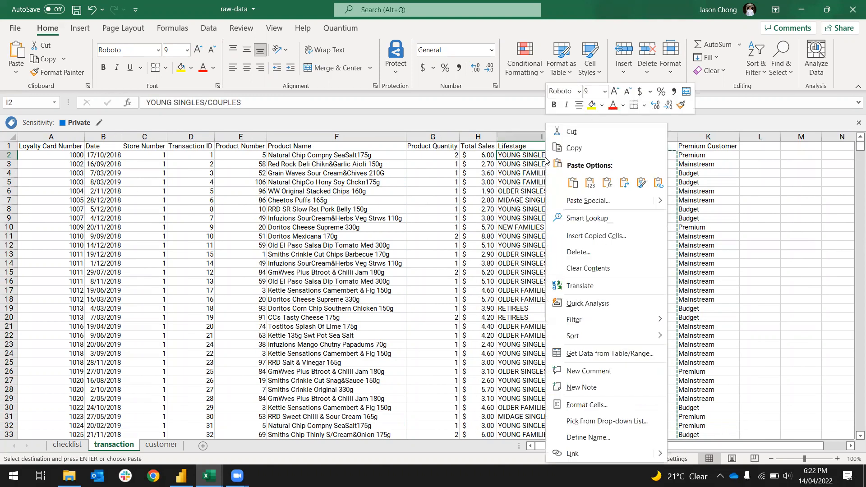
click(590, 182)
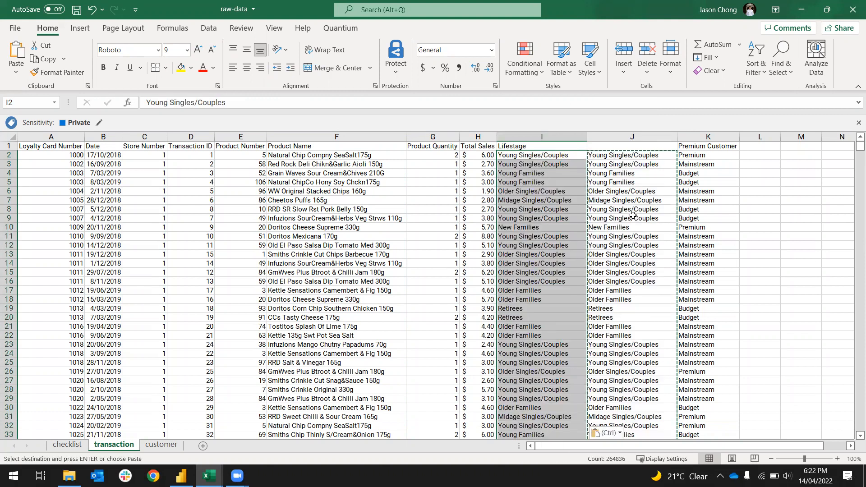
Delete the helper column J that holds the PROPER formulas
click(619, 137)
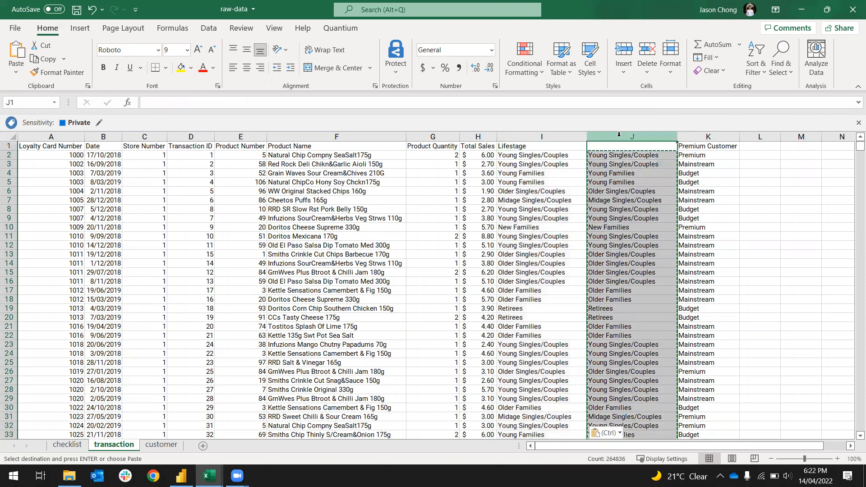
right_click(621, 137)
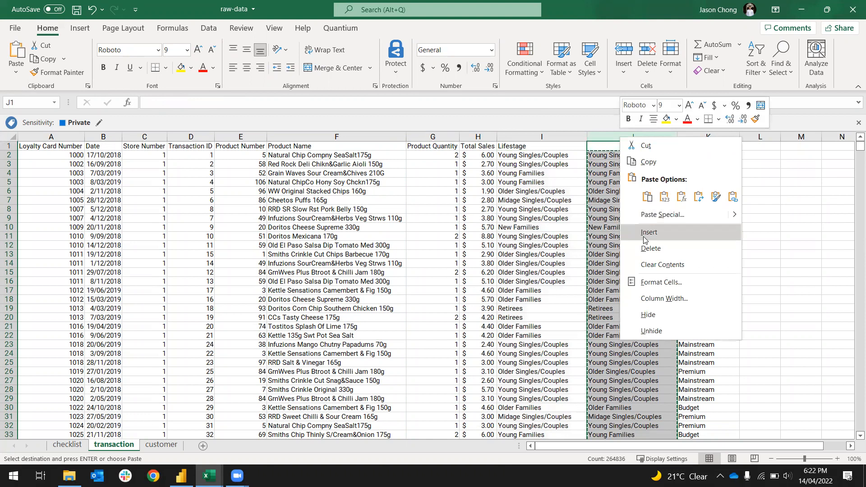
click(650, 249)
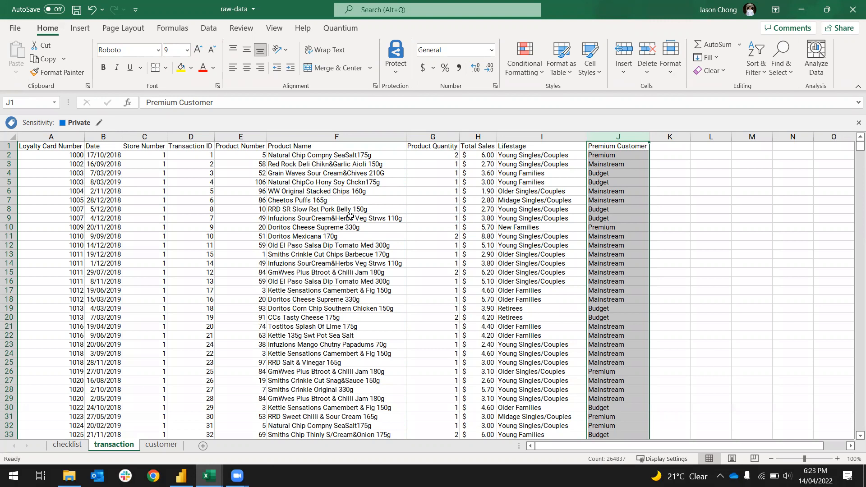
click(336, 220)
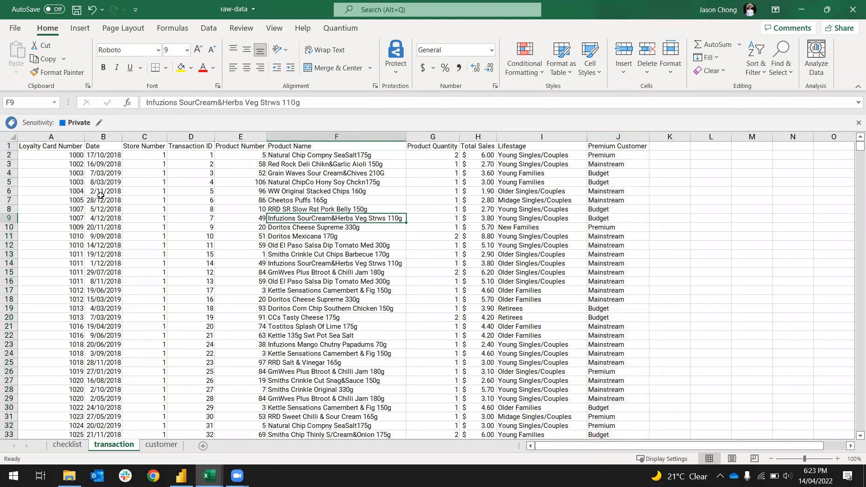
click(64, 156)
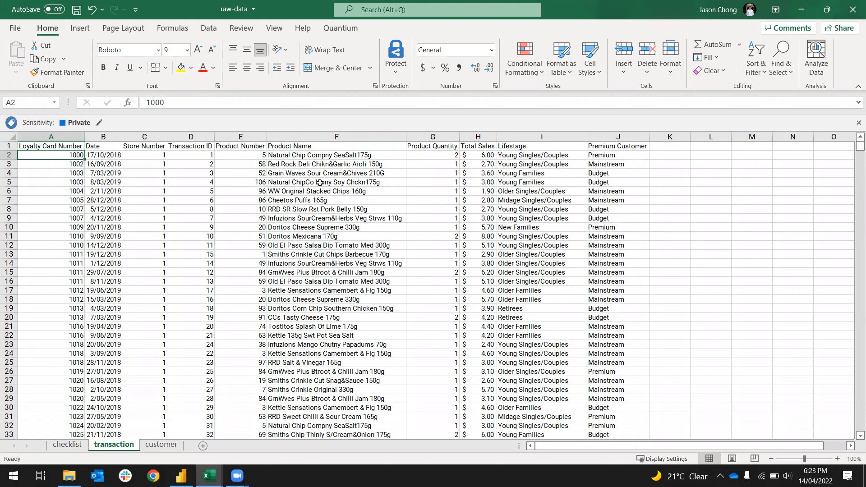
Enter two identical sample rows with a, b and c in L4:N5 to illustrate a duplicate record
click(706, 173)
text(a)
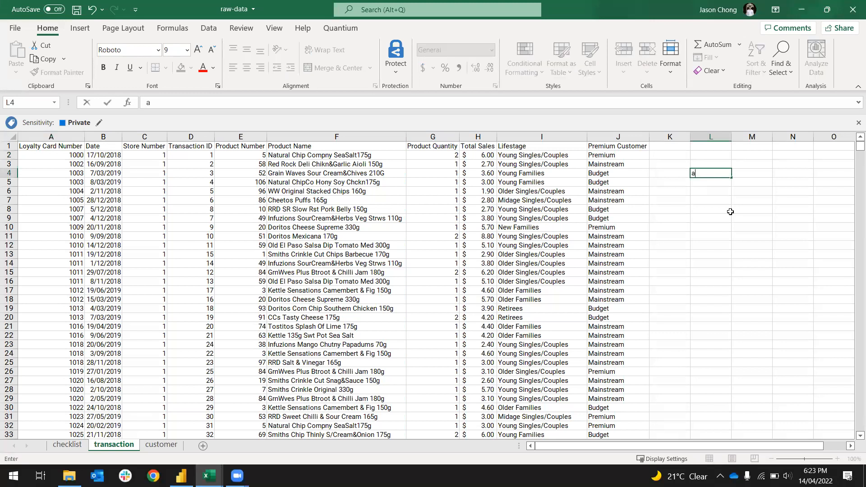
key(Tab)
text(b)
key(Tab)
text(c)
key(Return)
text(a)
key(Tab)
text(b)
key(Tab)
text(c)
key(Down)
key(Left)
key(Left)
key(Up)
key(Up)
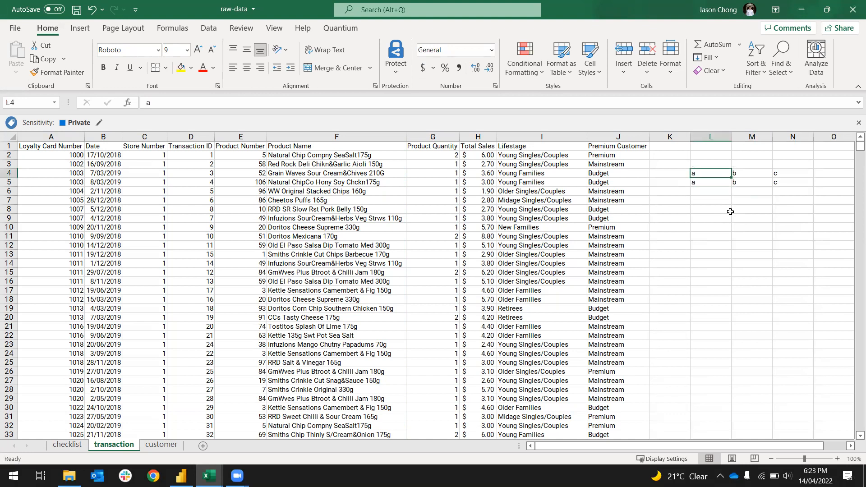
Clear the sample duplicate rows from L4:N5
key(shift+Right)
key(shift+Right)
key(shift+Down)
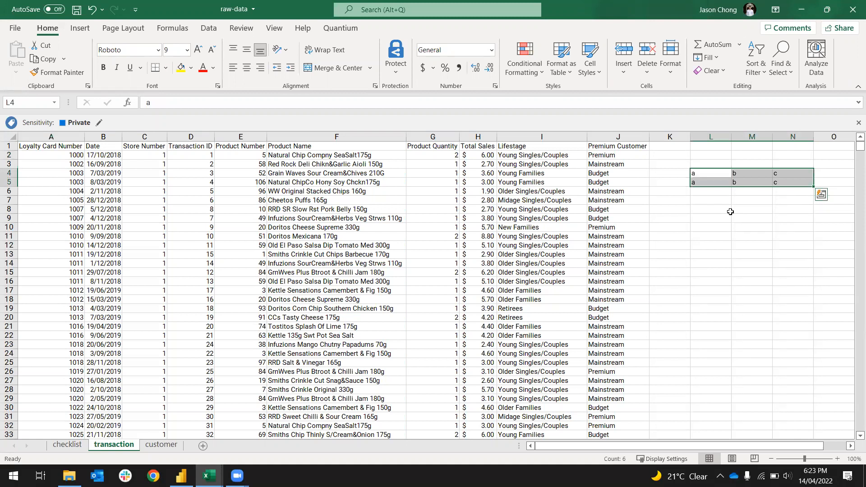
key(Delete)
Remove duplicate rows from the transaction data, comparing all columns from Loyalty Card Number to Premium Customer and treating the first row as headers
click(209, 28)
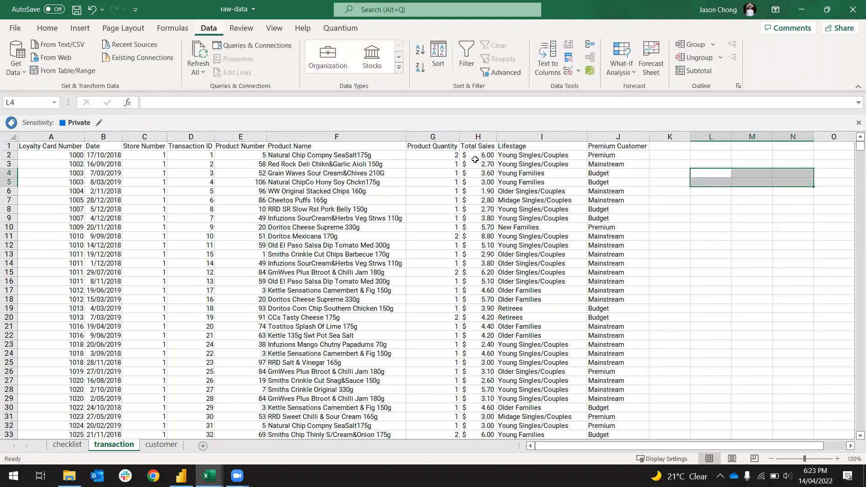
click(569, 61)
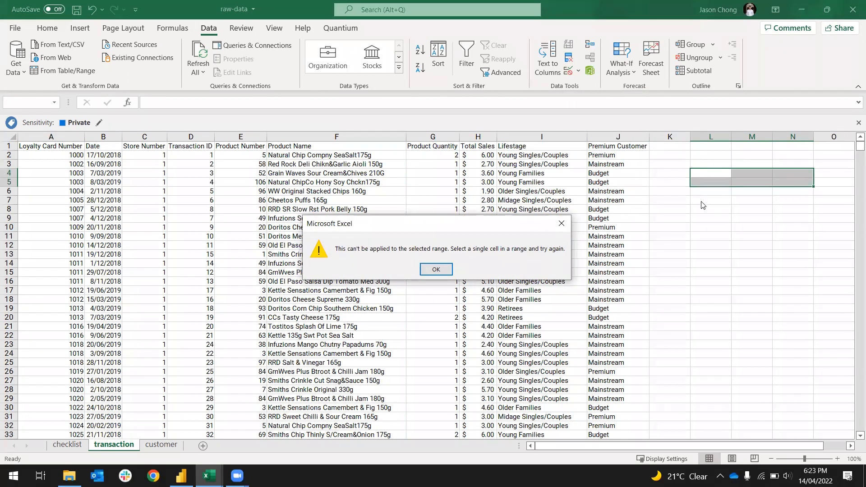
click(561, 223)
click(669, 155)
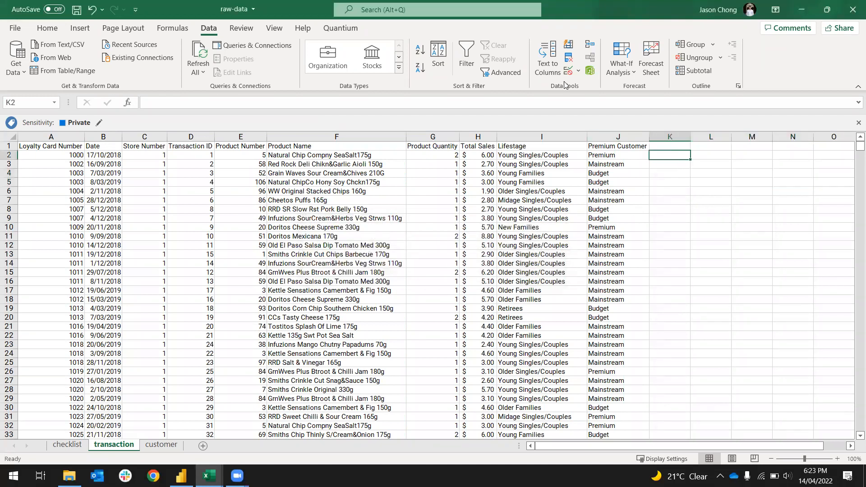
click(569, 62)
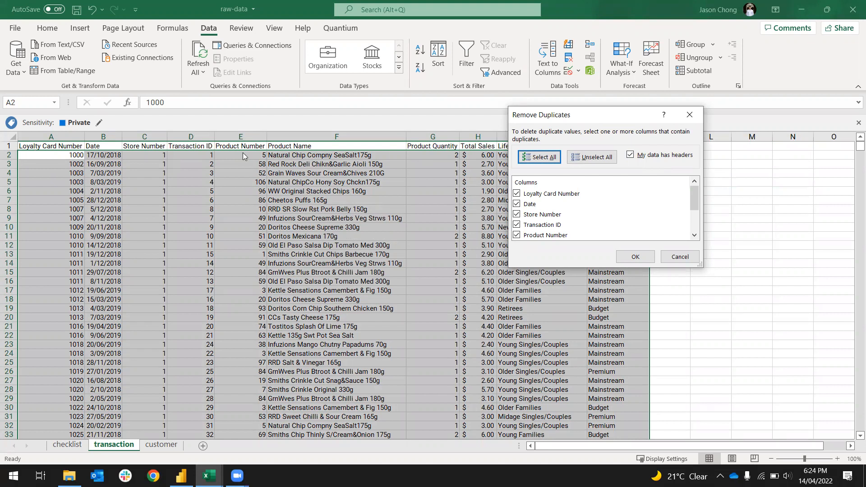
drag(701, 264, 706, 352)
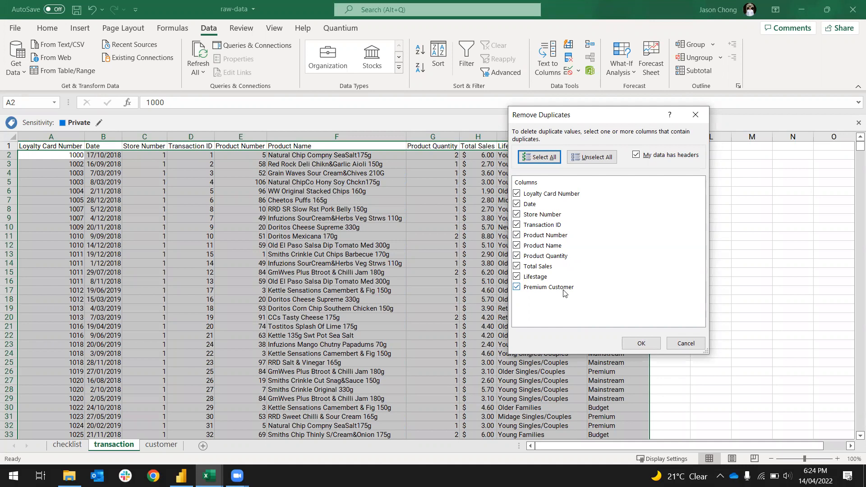
click(642, 344)
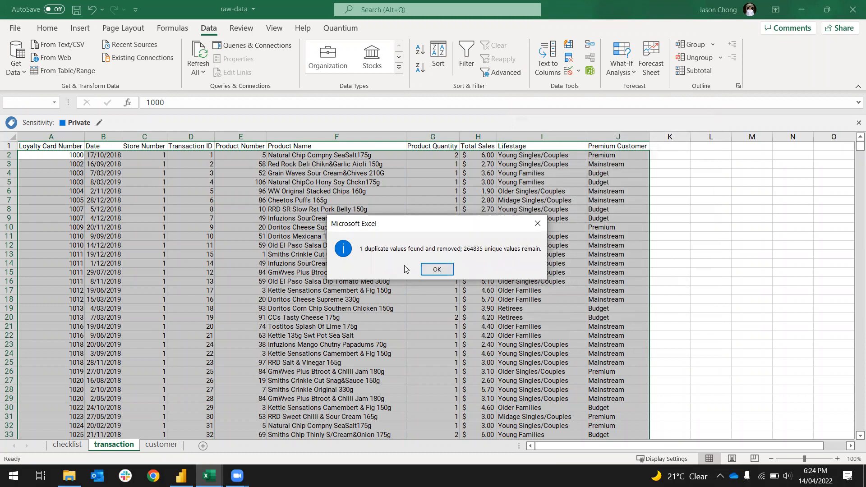
click(439, 269)
click(522, 245)
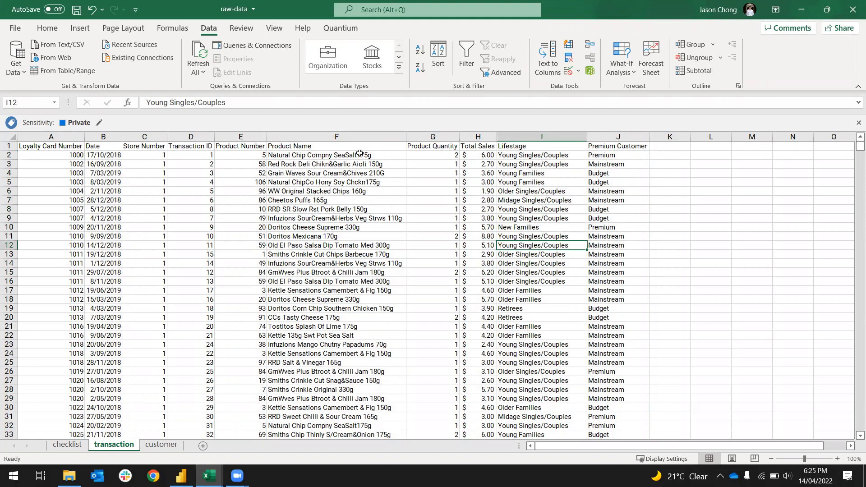
Insert a blank column between Product Name and Product Quantity
click(340, 137)
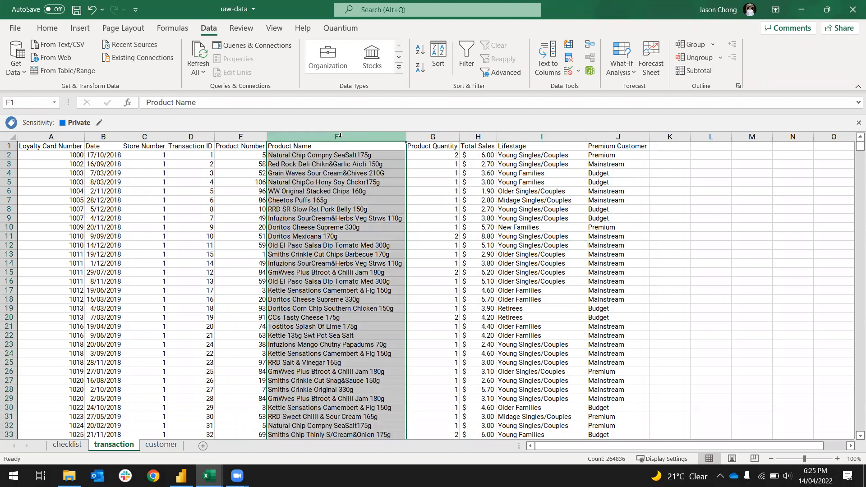
click(287, 158)
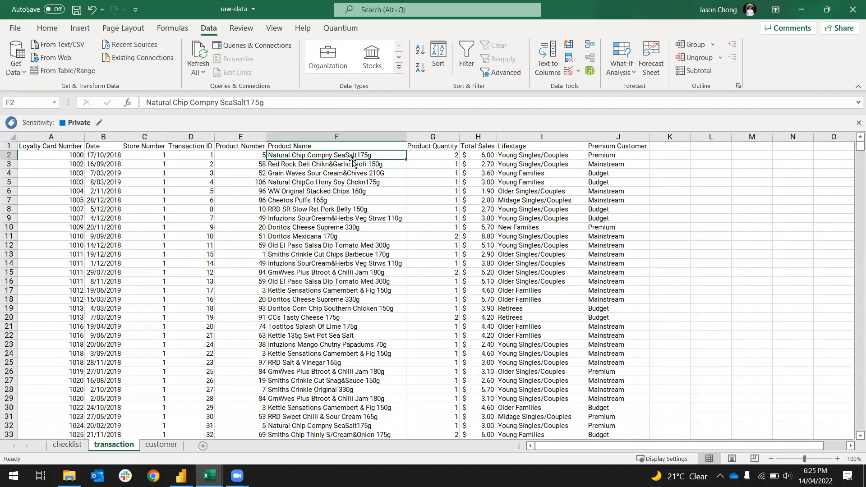
right_click(436, 135)
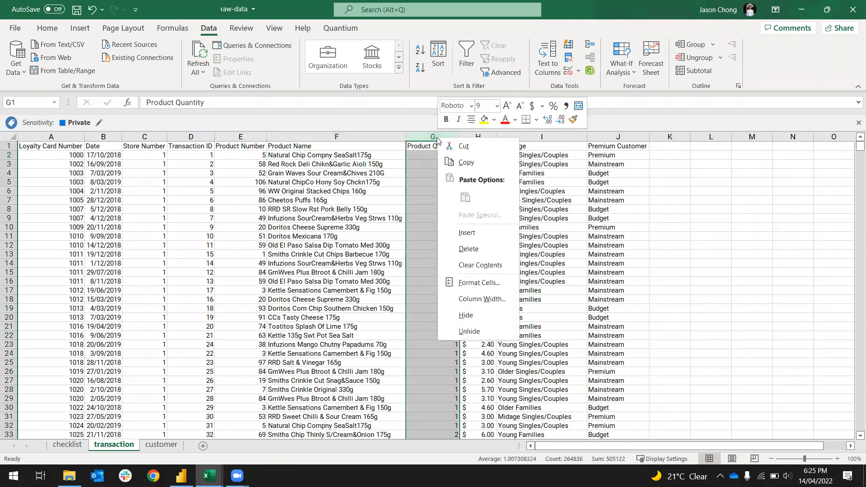
click(504, 235)
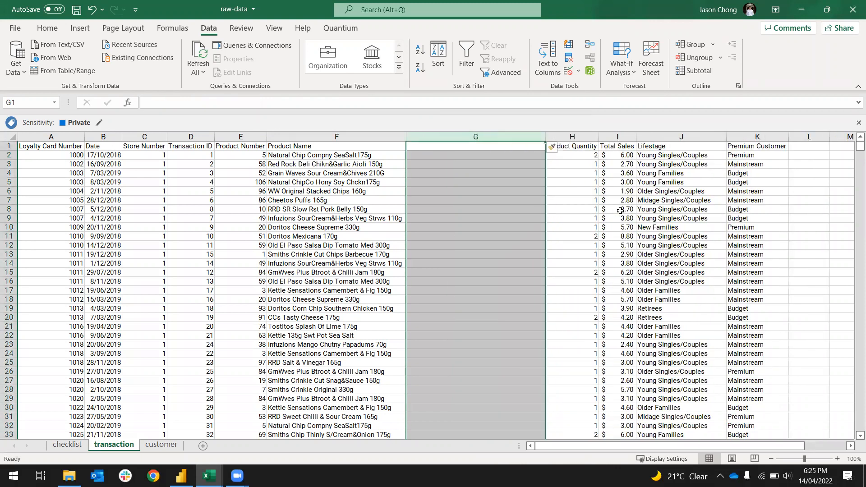
Enter 175g and 150g in G2:G3 and accept the suggested pack sizes for the rest of the column
click(505, 155)
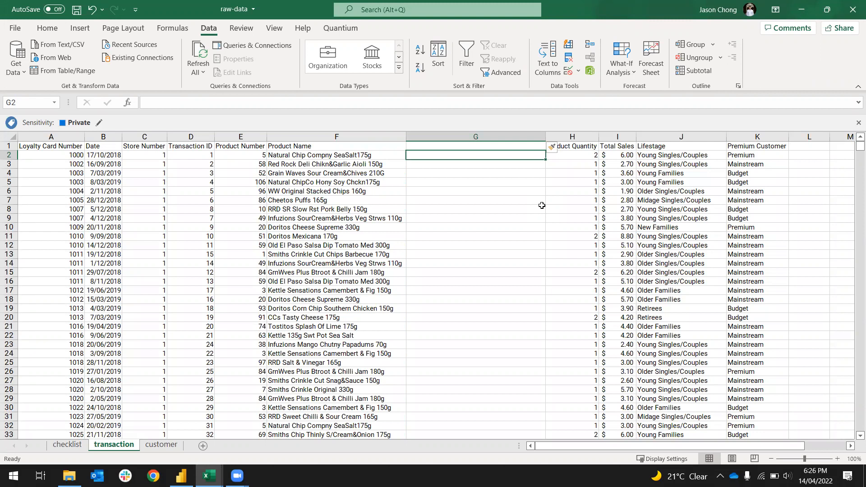
text(175g)
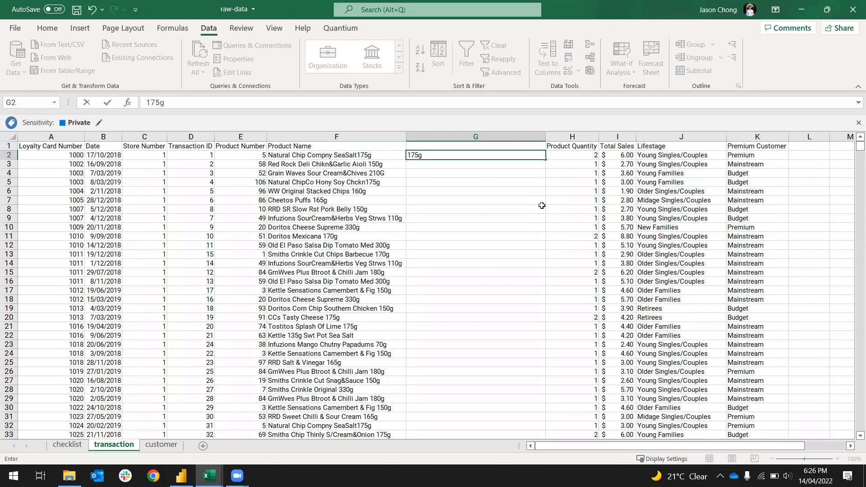
key(Return)
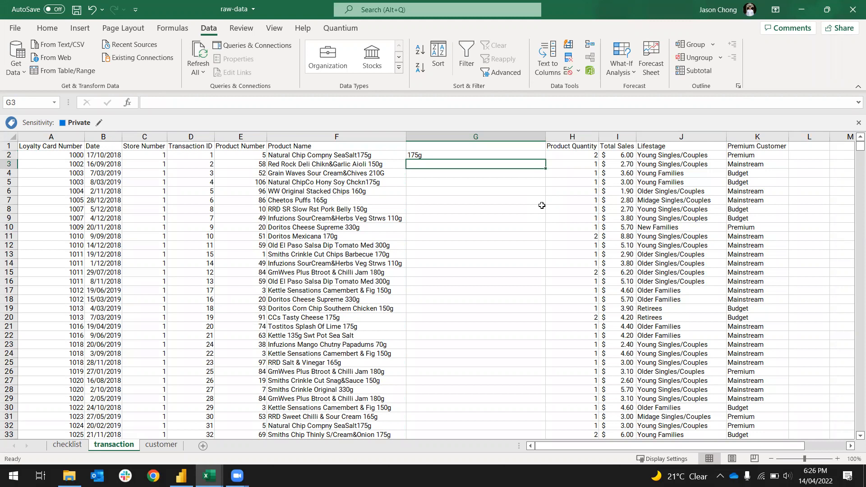
text(150g)
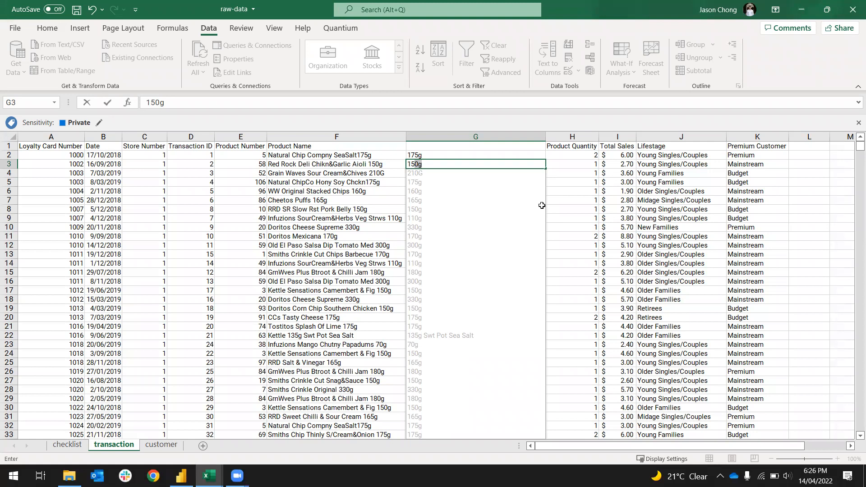
key(Return)
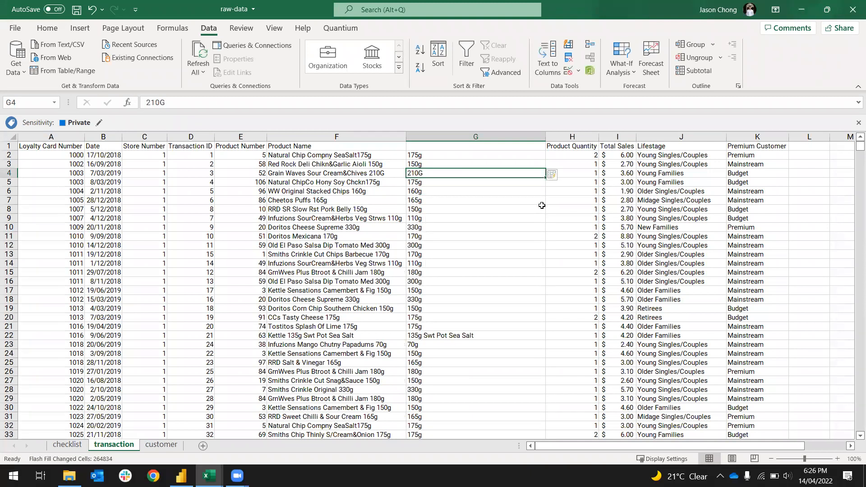
Undo the suggested fill and clear the two sample pack sizes from G2:G3
key(ctrl+z)
key(Up)
key(Up)
key(Delete)
key(Down)
key(Delete)
key(Up)
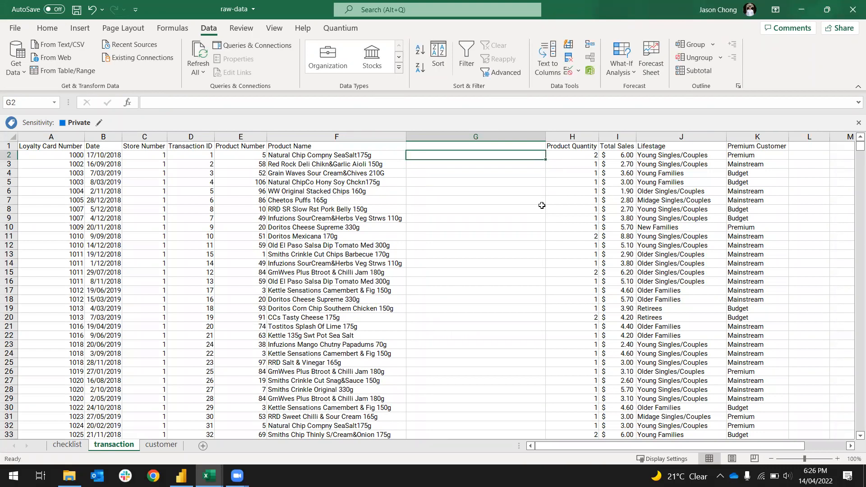
Enter 175g in G2 and 150g in G3, and use Flash Fill to extract the remaining pack sizes into column G
text(175g)
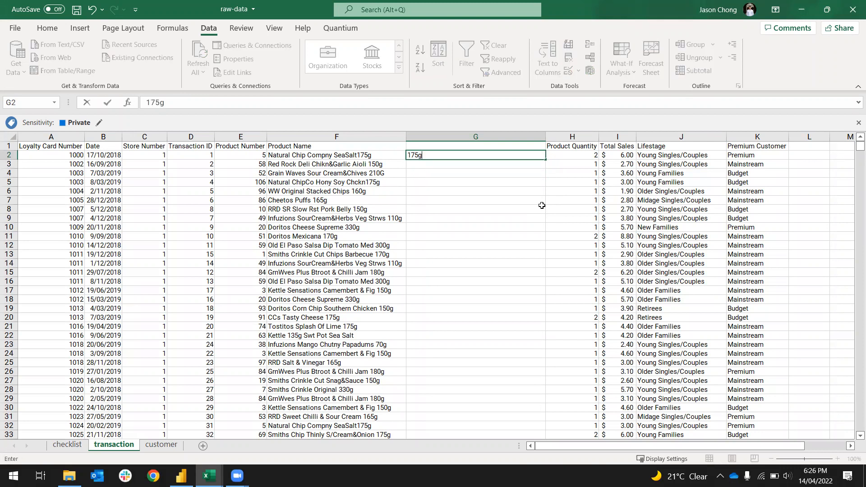
key(Return)
text(150g)
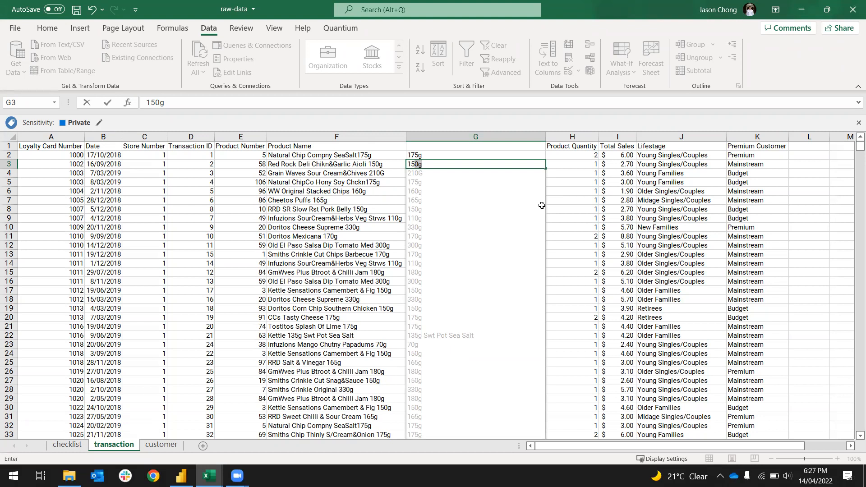
key(Return)
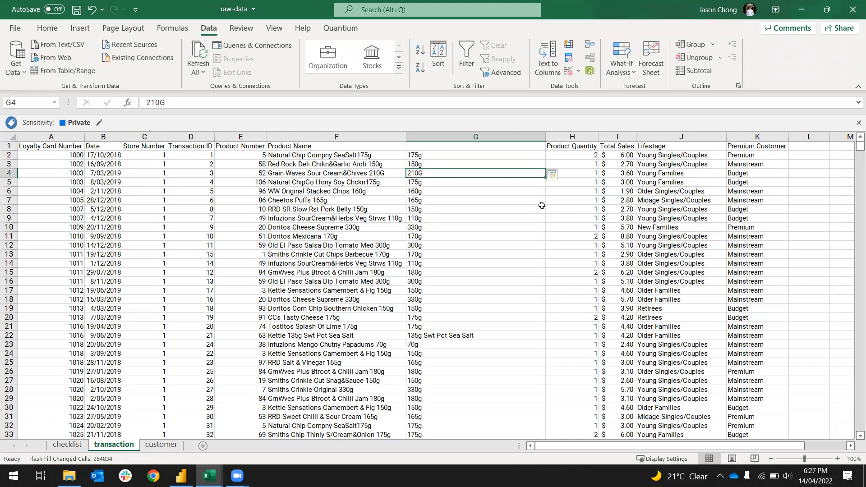
key(ctrl+z)
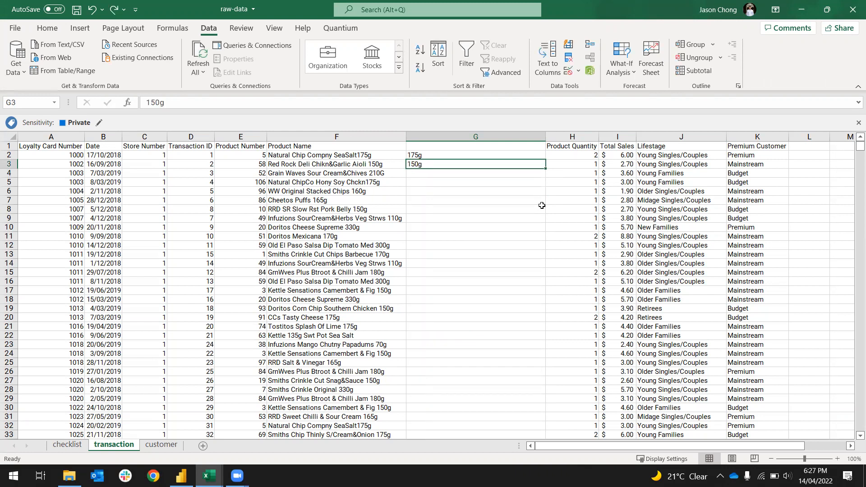
key(ctrl+e)
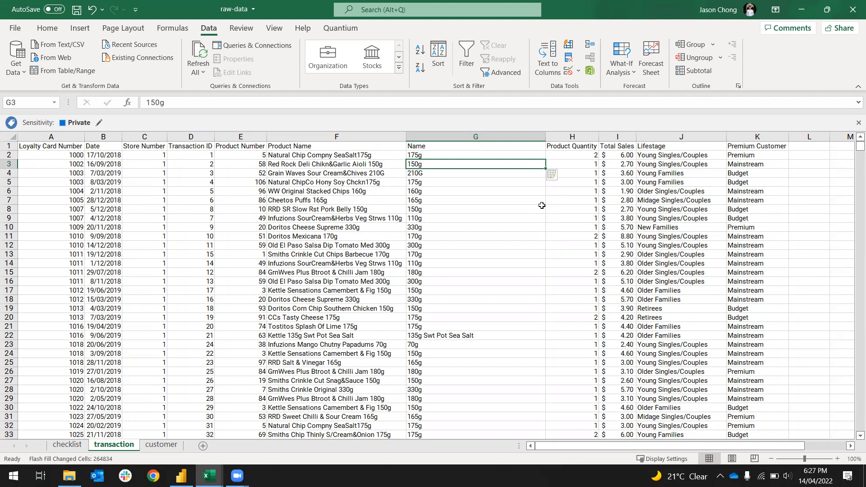
Examine the extracted pack sizes in column G against the product names for incorrectly extracted entries
scroll(542, 205, down, 5)
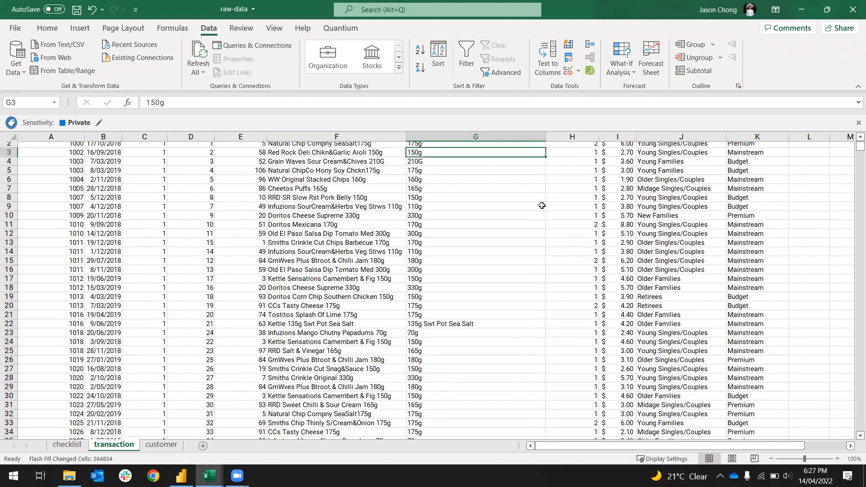
scroll(542, 206, down, 4)
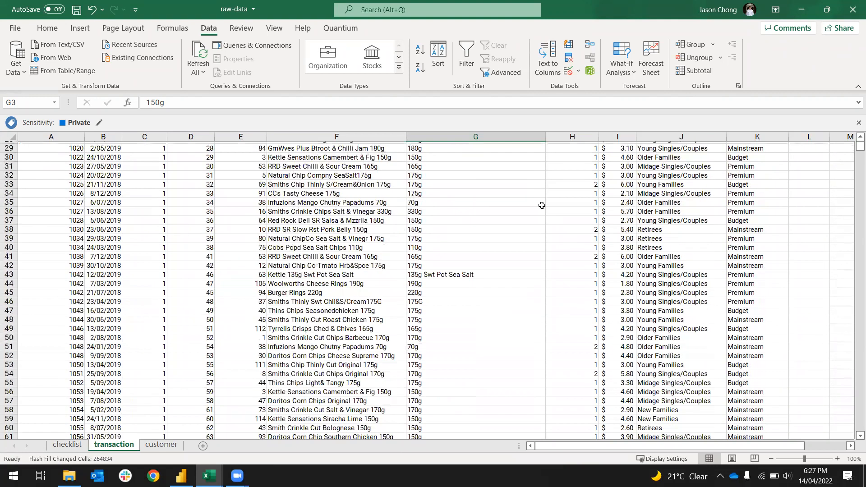
scroll(542, 206, down, 6)
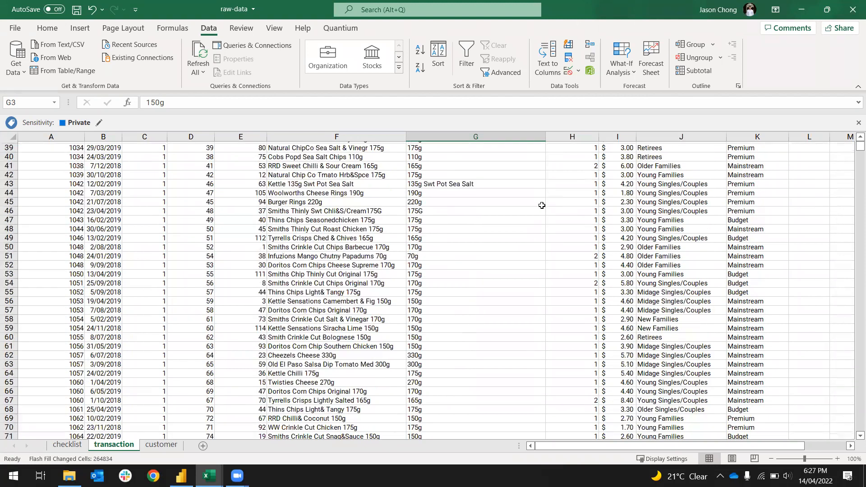
scroll(542, 205, down, 1)
scroll(542, 205, up, 16)
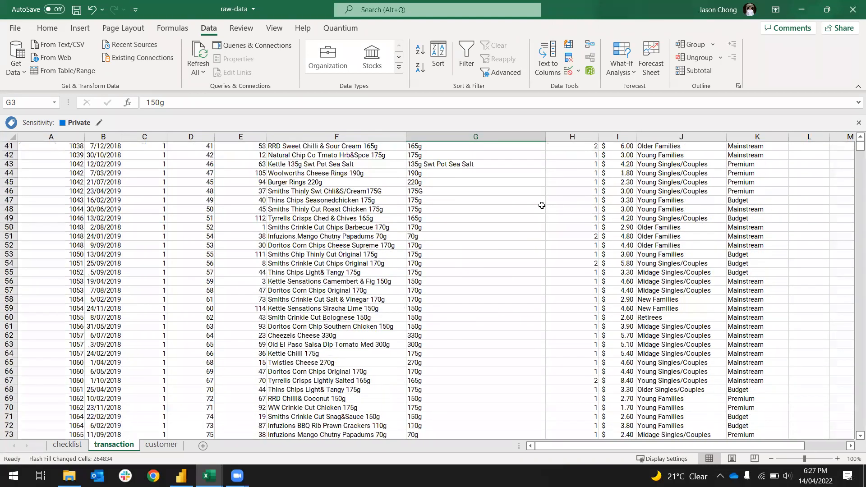
scroll(542, 205, up, 1)
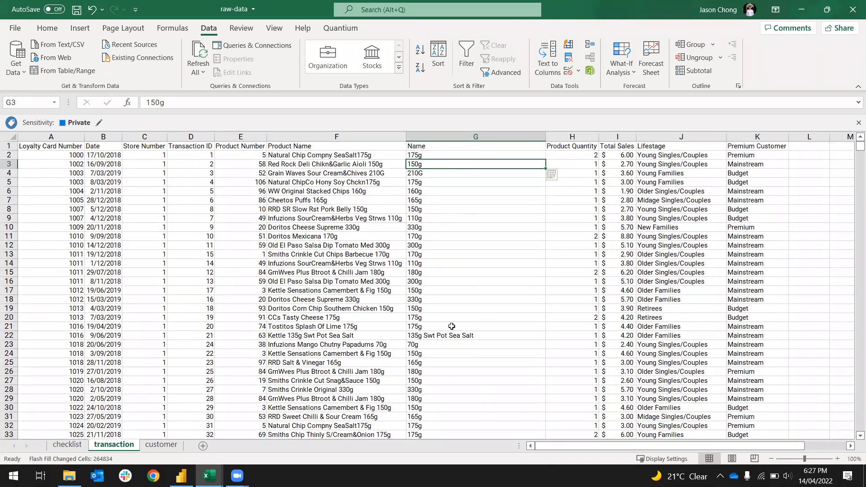
click(461, 337)
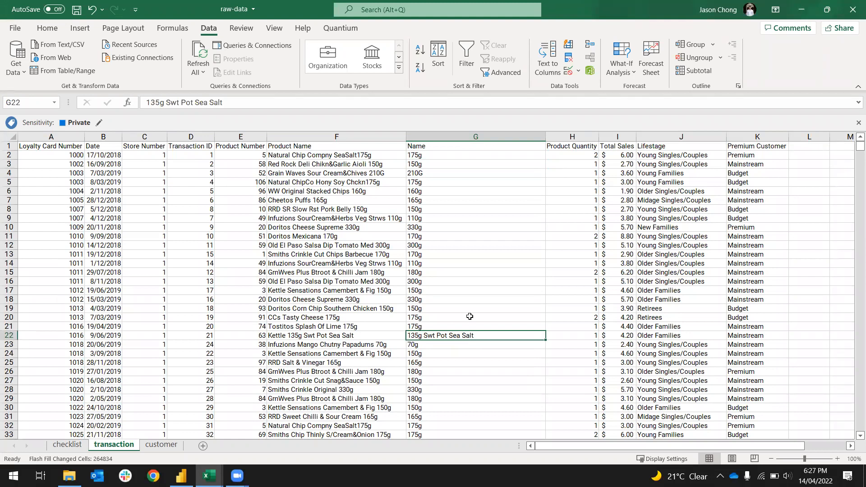
scroll(470, 316, down, 1)
scroll(469, 316, down, 4)
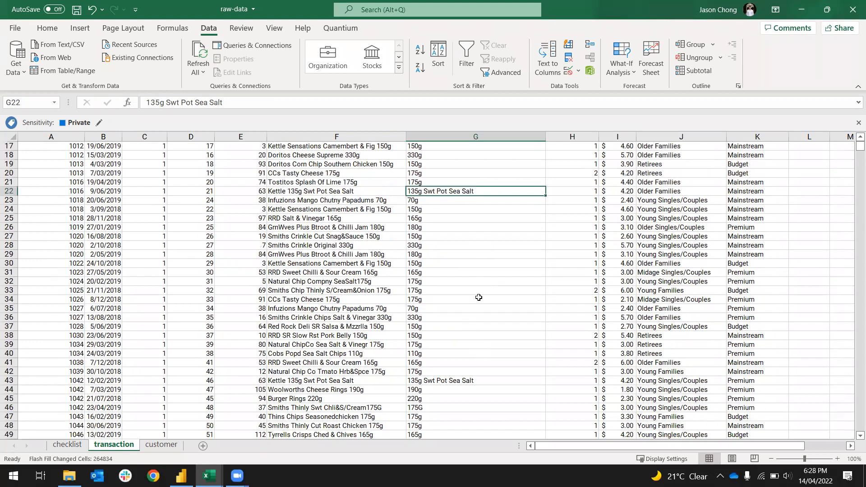
scroll(479, 297, down, 5)
scroll(479, 297, up, 11)
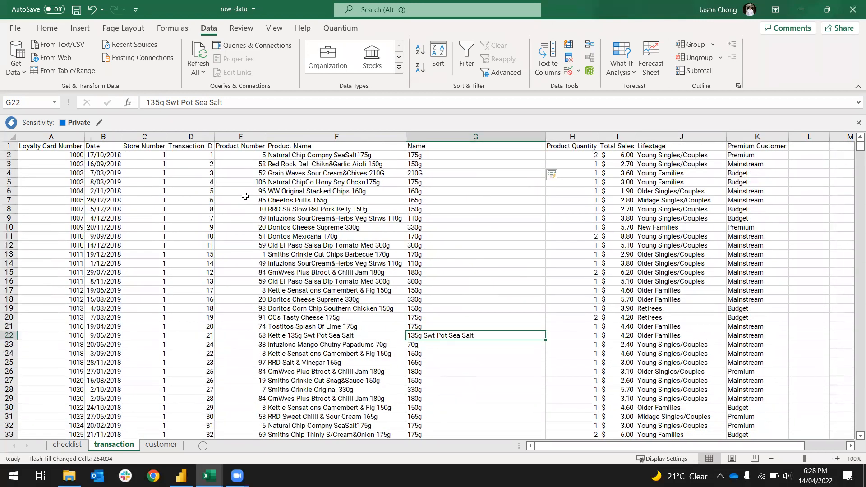
Add filters to the header row of the whole transaction table and return to the column G header
click(65, 150)
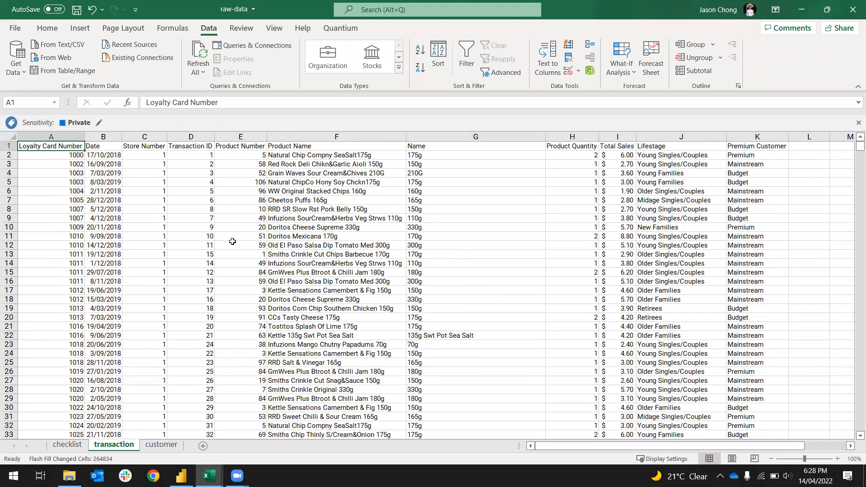
key(ctrl+shift+End)
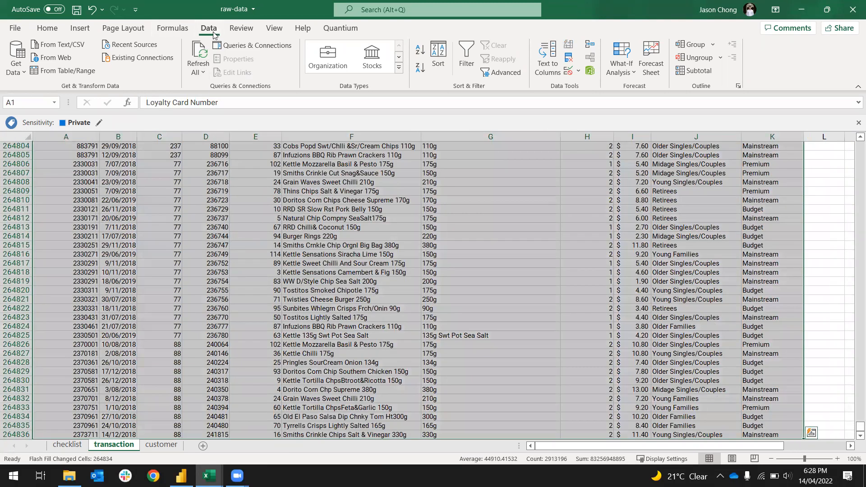
click(468, 61)
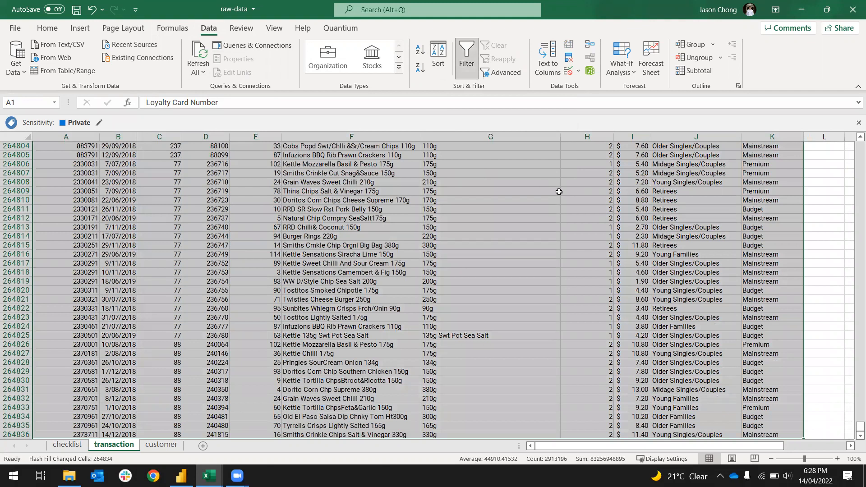
click(559, 191)
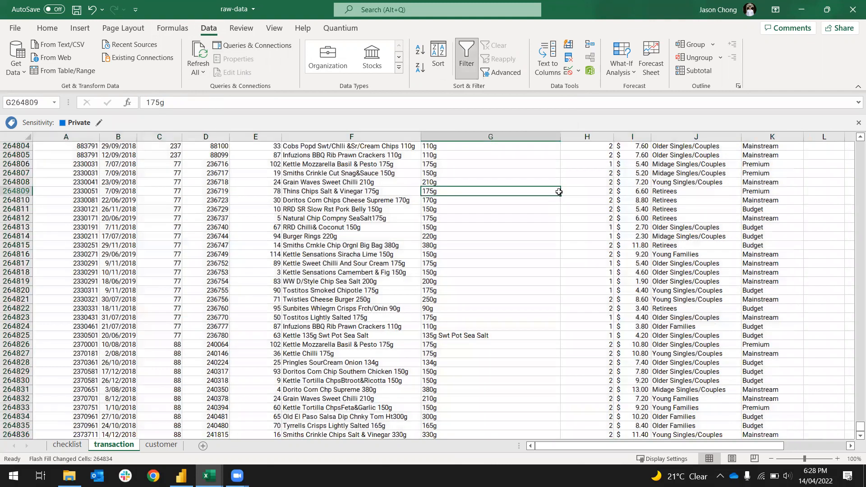
key(ctrl+Up)
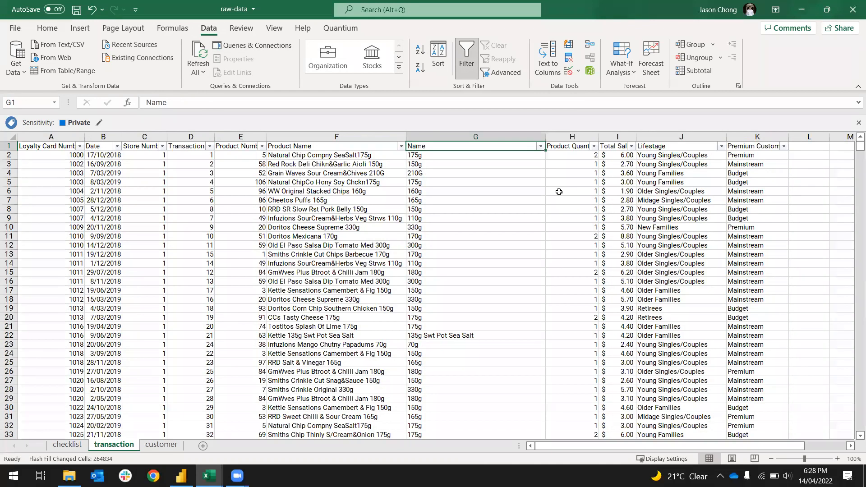
Filter Product Number to show only 1, and clear that filter again
click(261, 147)
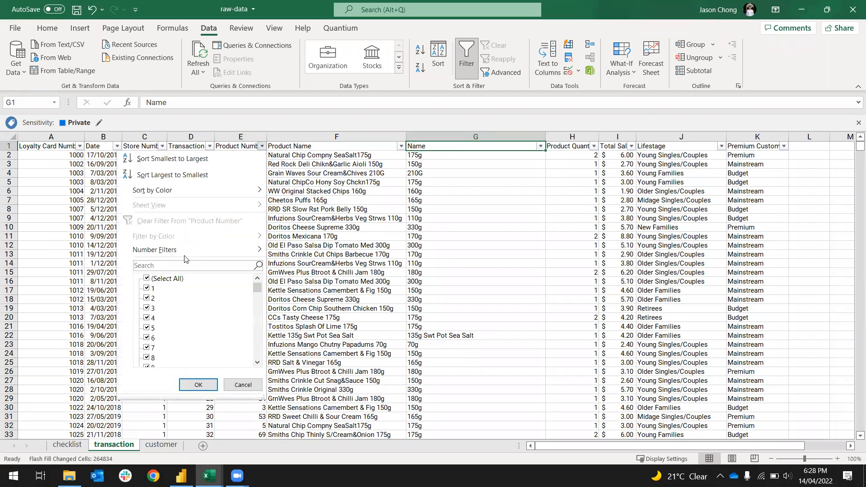
click(147, 279)
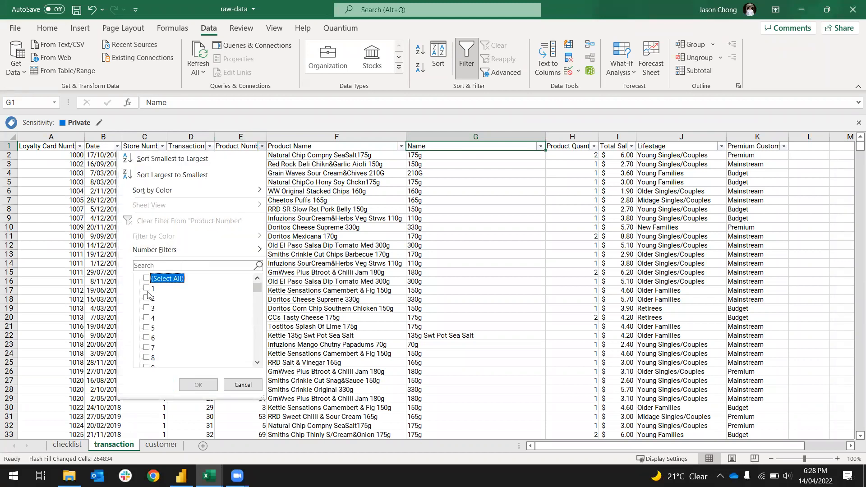
click(147, 288)
click(198, 385)
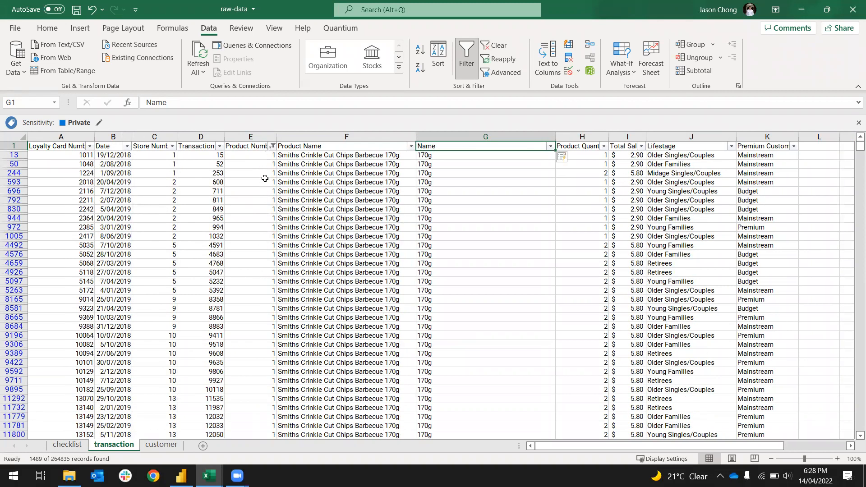
click(273, 146)
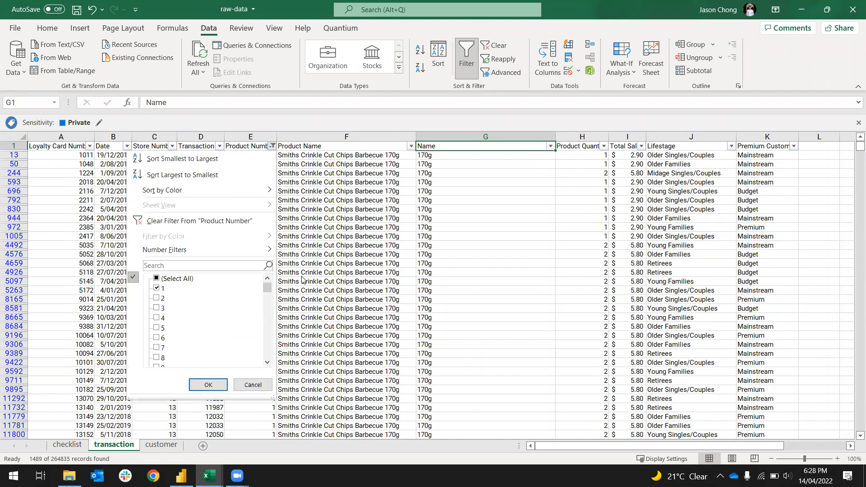
click(182, 221)
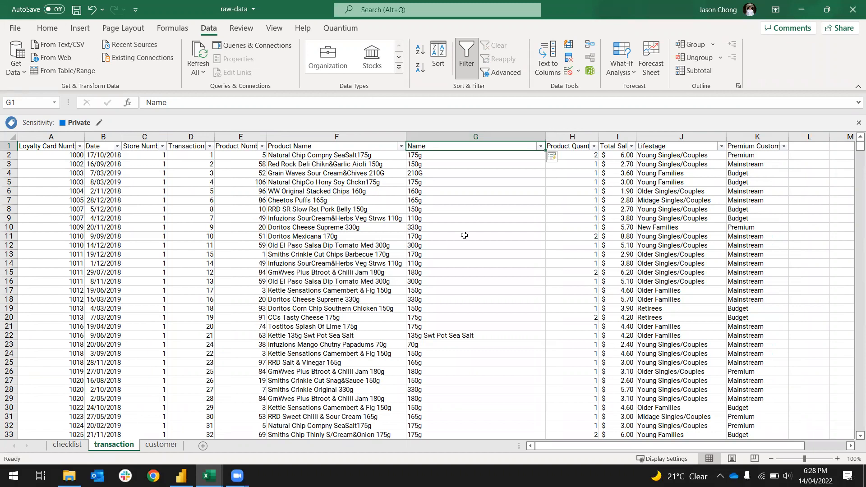
Review the distinct pack sizes in column G and filter the column to only "135g Swt Pot Sea Salt"
click(540, 151)
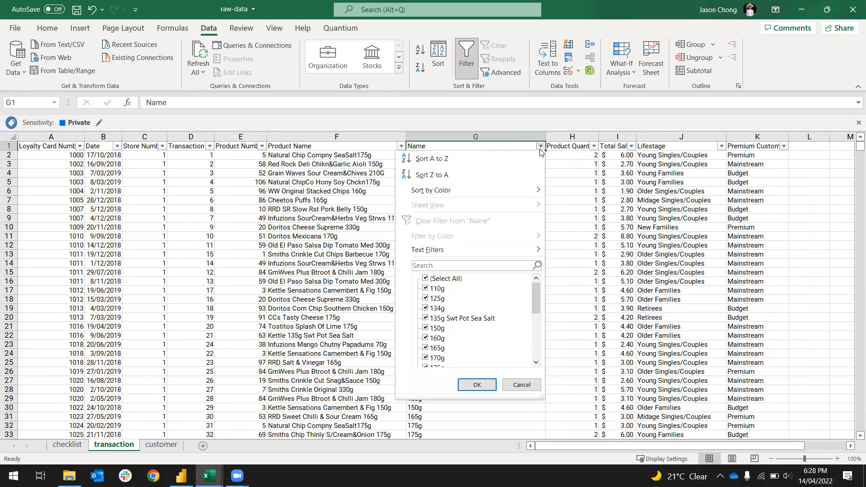
scroll(495, 329, down, 2)
scroll(495, 329, down, 4)
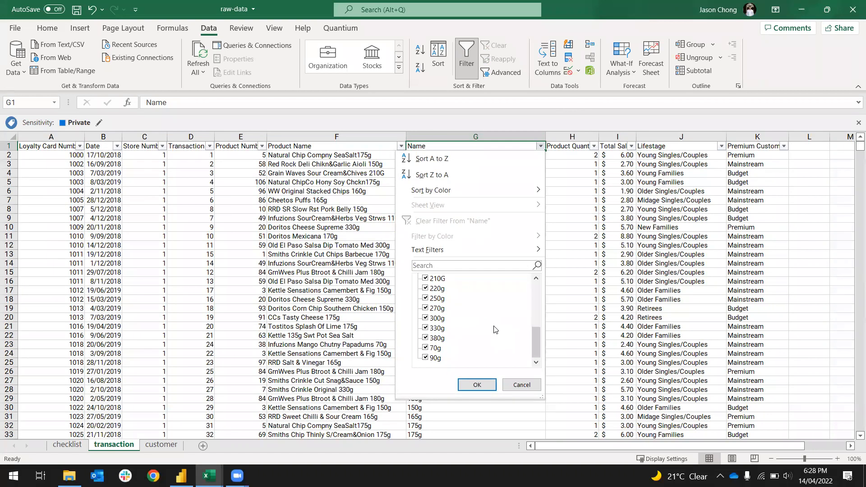
scroll(466, 316, up, 2)
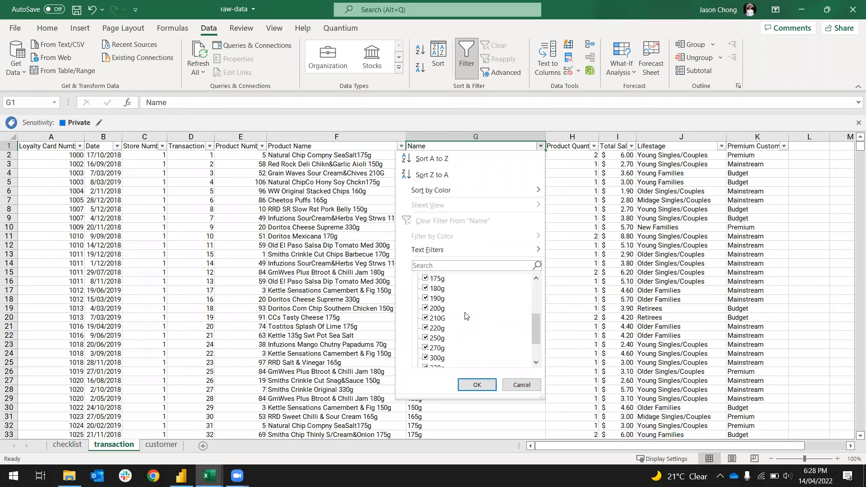
scroll(466, 316, up, 1)
scroll(466, 316, up, 4)
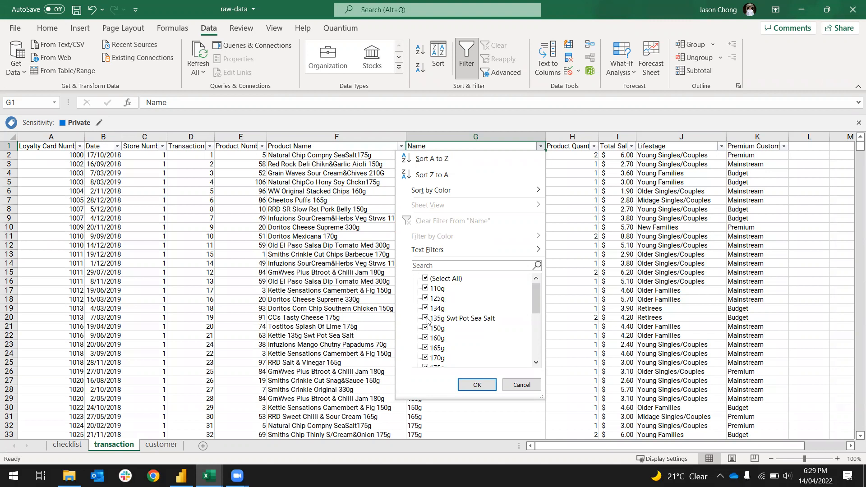
click(428, 279)
click(425, 318)
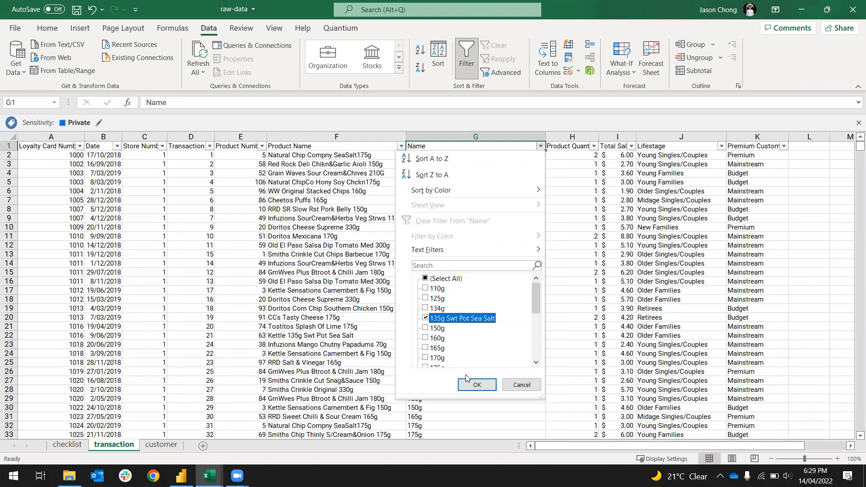
click(476, 384)
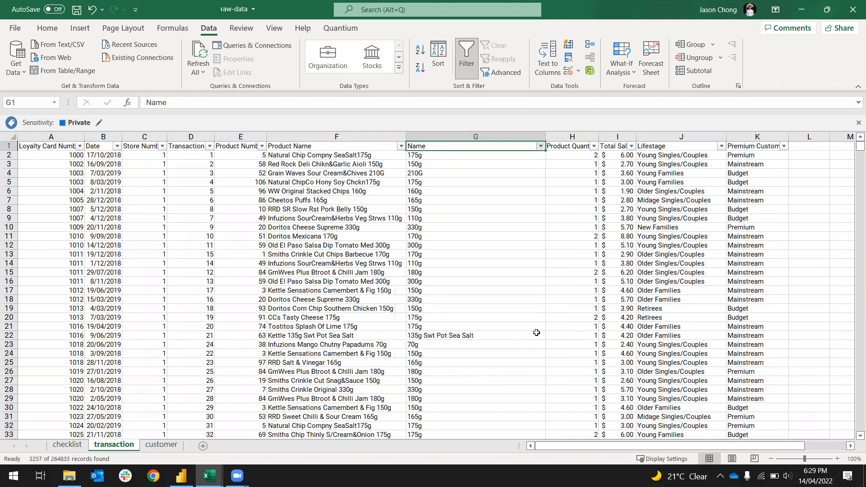
Shorten the pack size in G22 to "135g" and Flash Fill the remaining filtered rows of column G to match
click(465, 158)
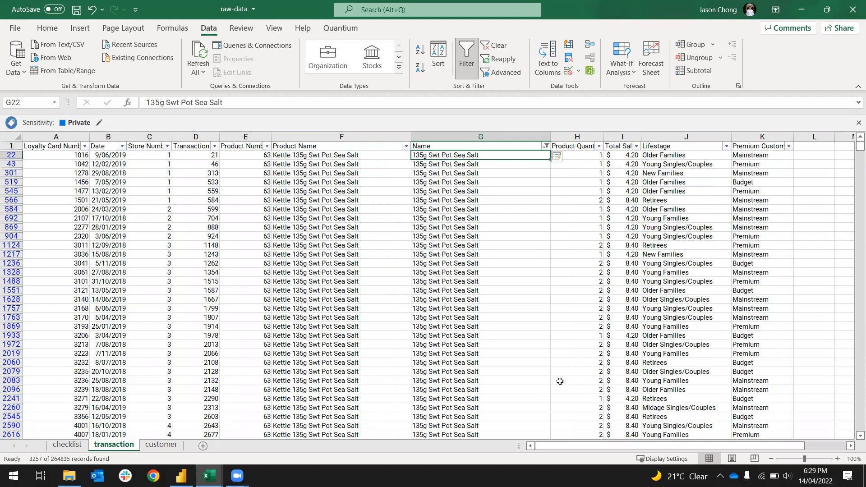
key(F2)
key(ctrl+shift+Left)
key(ctrl+shift+Left)
key(ctrl+shift+Left)
key(ctrl+shift+Left)
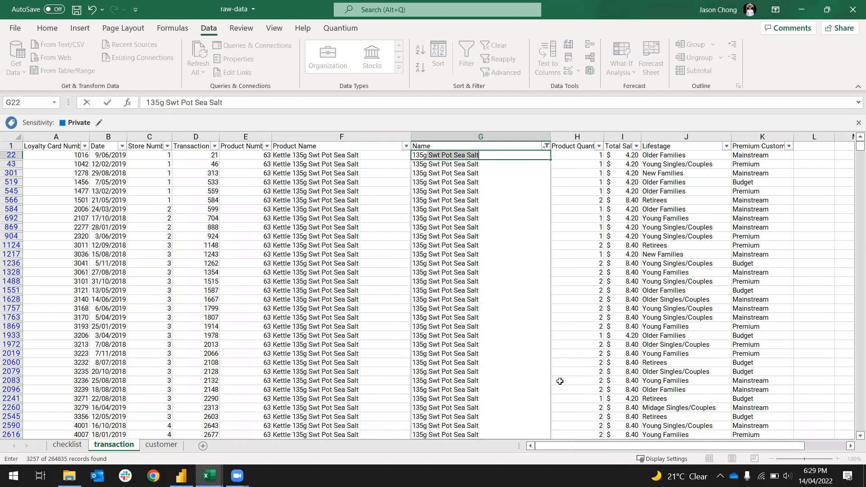
key(BackSpace)
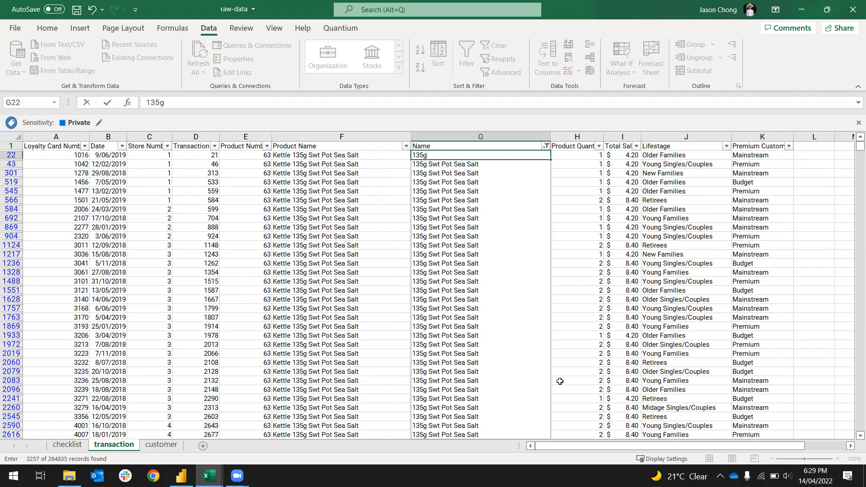
key(Return)
key(ctrl+e)
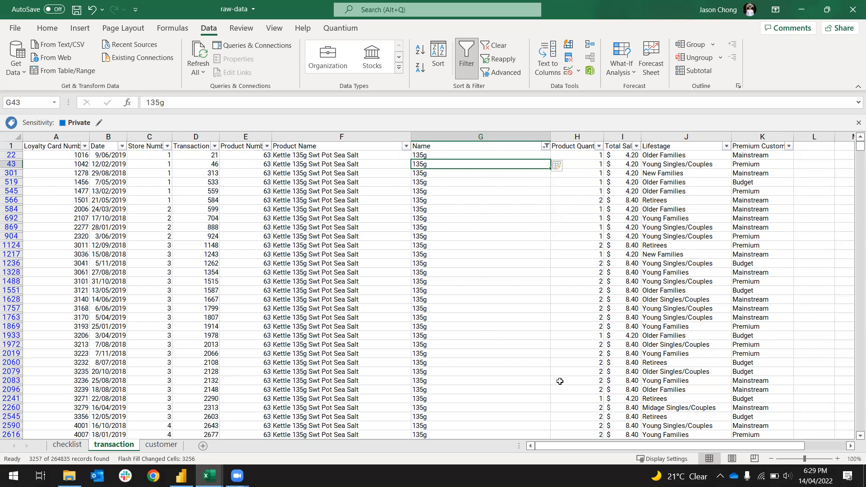
Review the distinct pack sizes in column G's filter list and remove the filters from the table
click(547, 147)
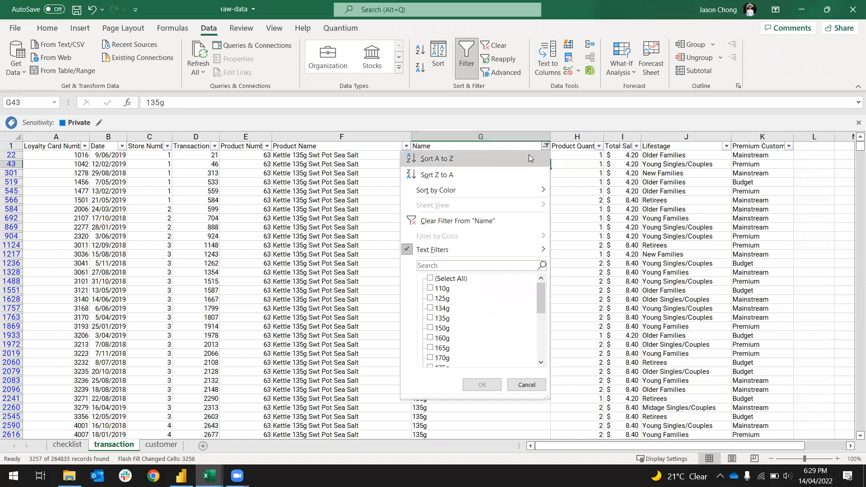
scroll(509, 319, down, 1)
scroll(508, 319, down, 5)
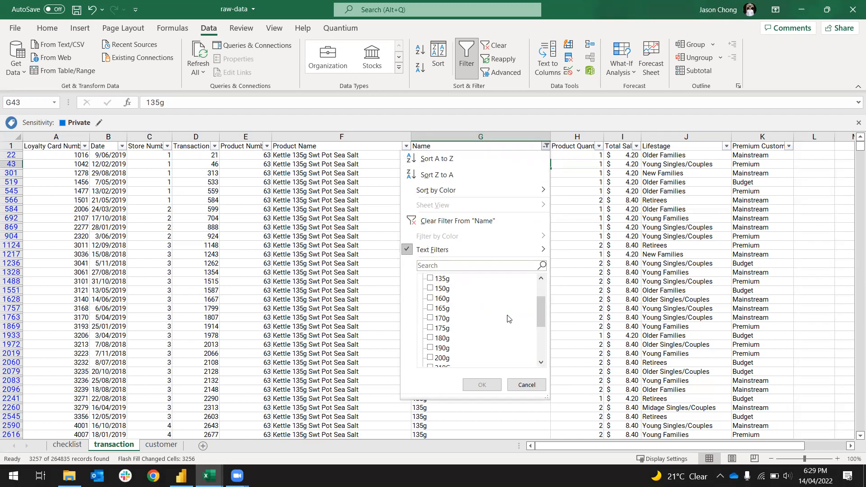
scroll(509, 319, up, 5)
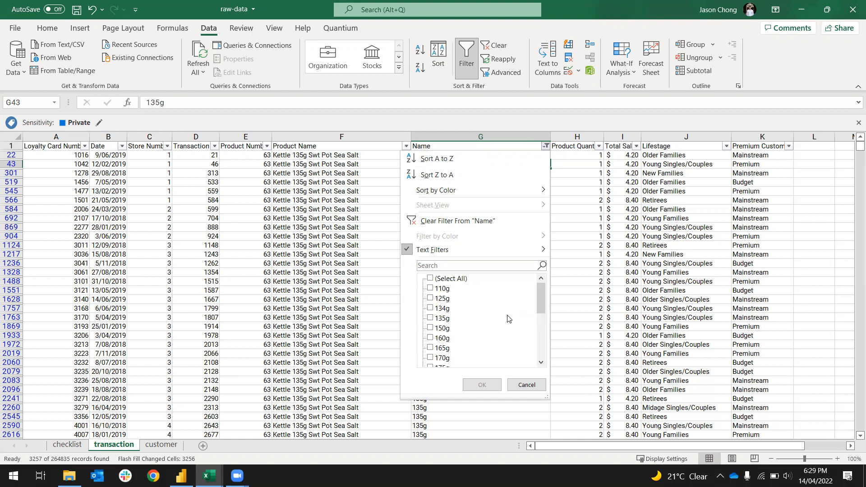
click(526, 385)
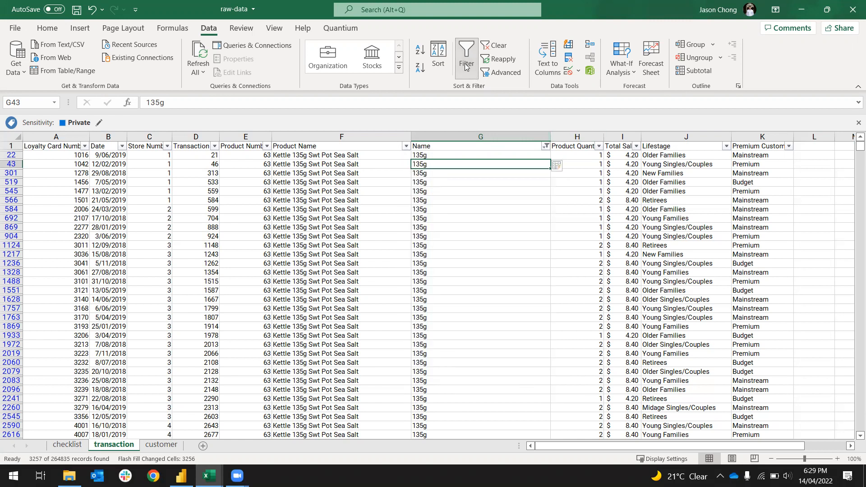
click(466, 66)
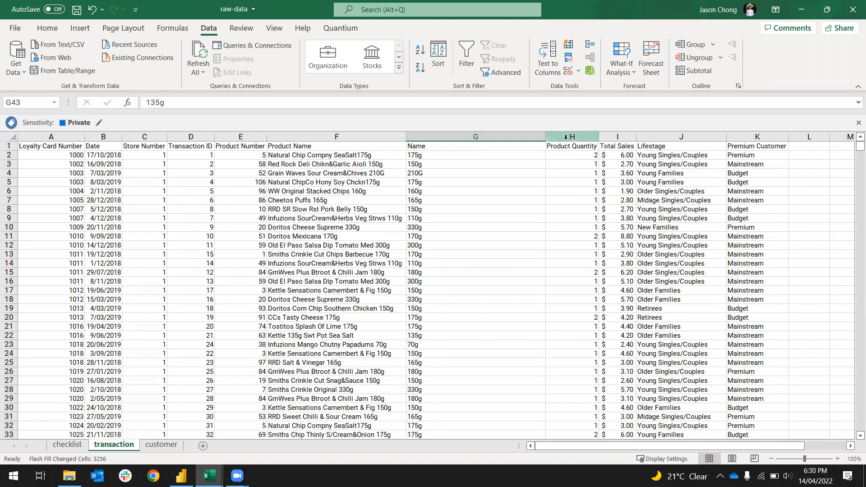
Insert a blank column between the extracted pack sizes and Product Quantity
click(496, 171)
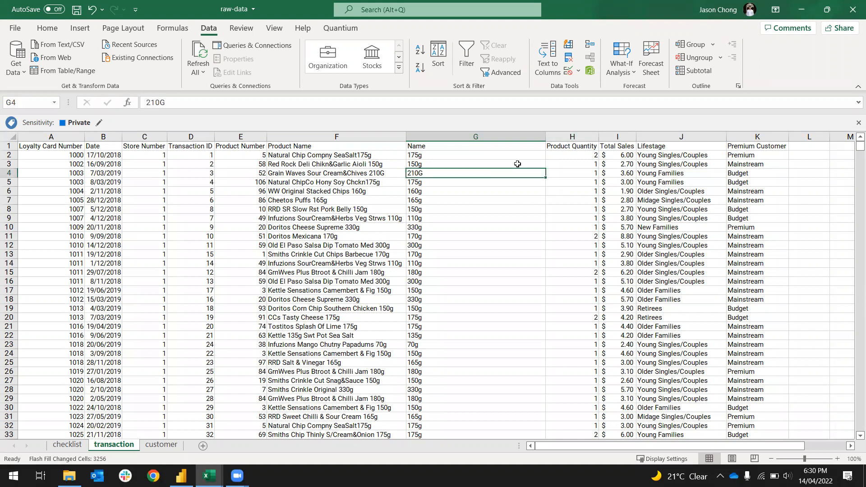
click(566, 137)
right_click(566, 136)
click(596, 180)
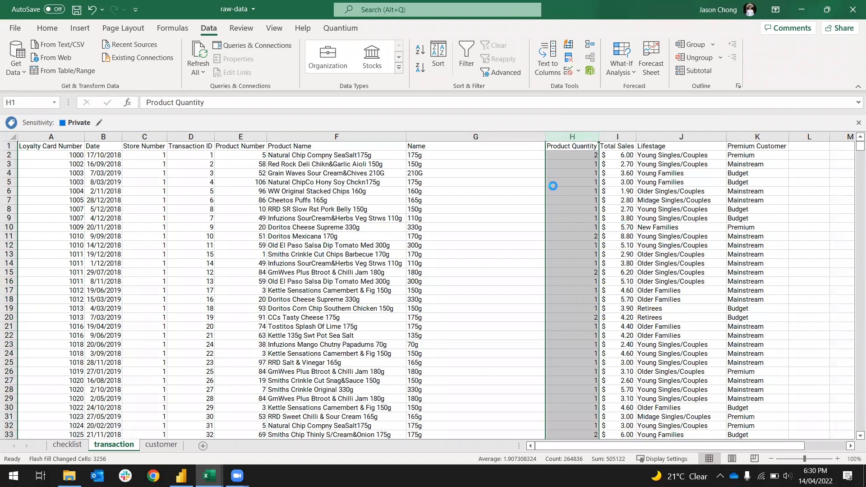
click(489, 154)
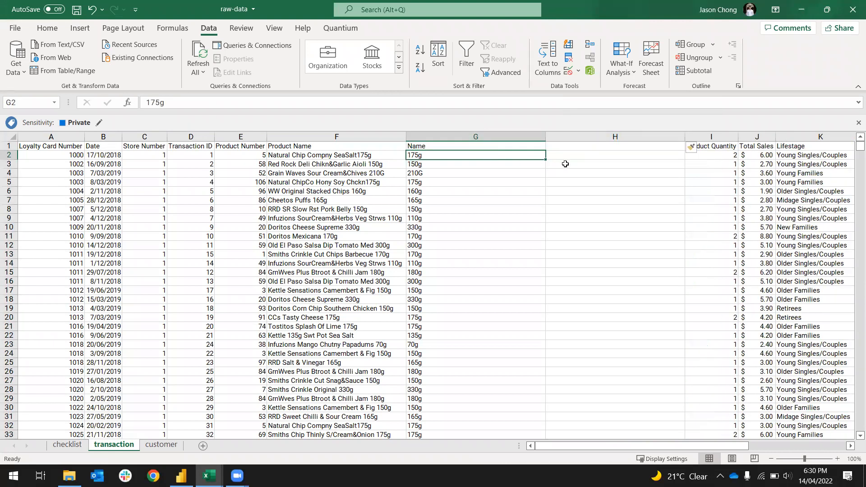
Enter =LEFT(G2,2) in H2 to take the first two characters of the pack size
click(577, 156)
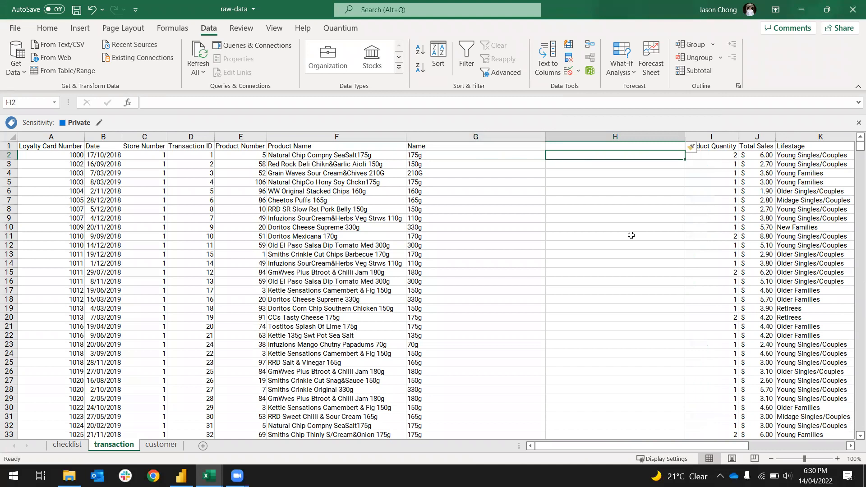
text(=left()
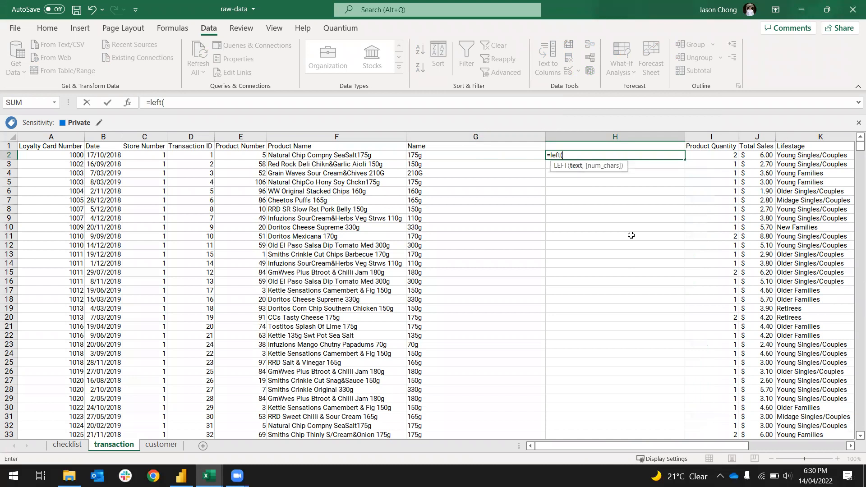
key(Left)
text(,)
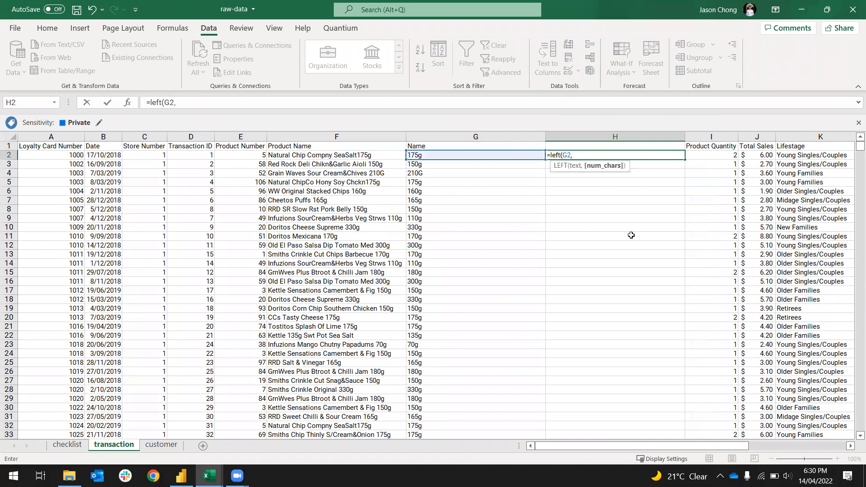
text(2))
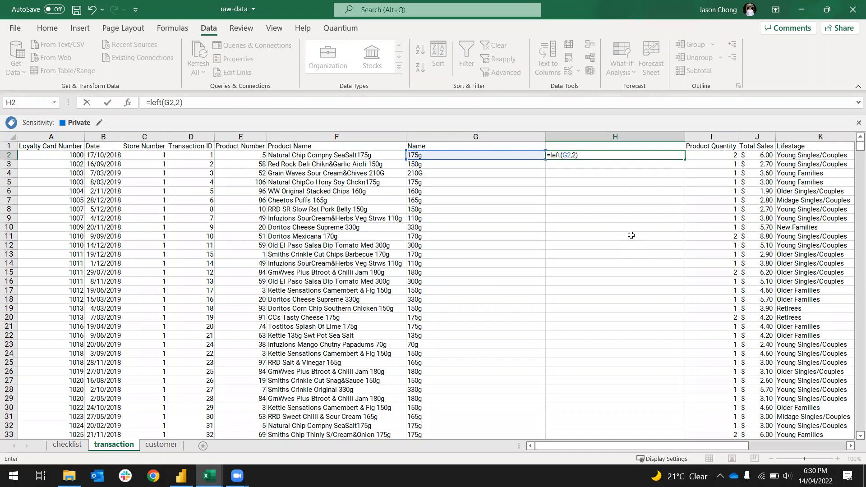
key(Return)
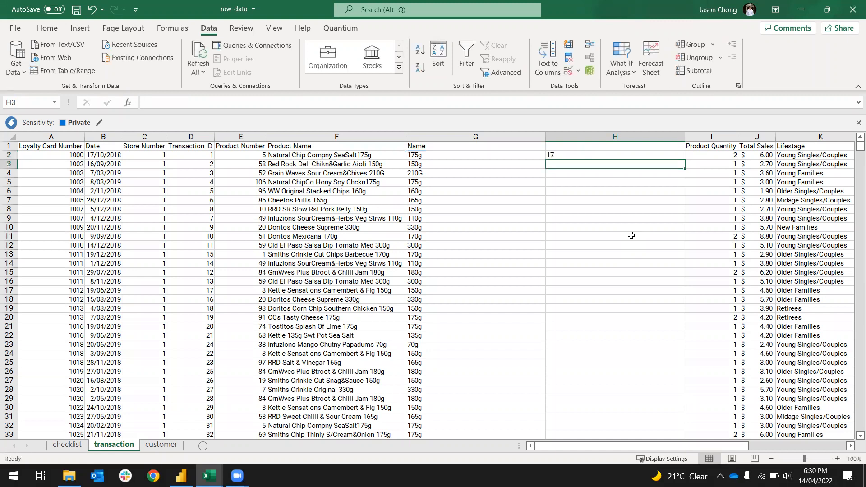
Fill the LEFT formula from H2 down through H6
key(Up)
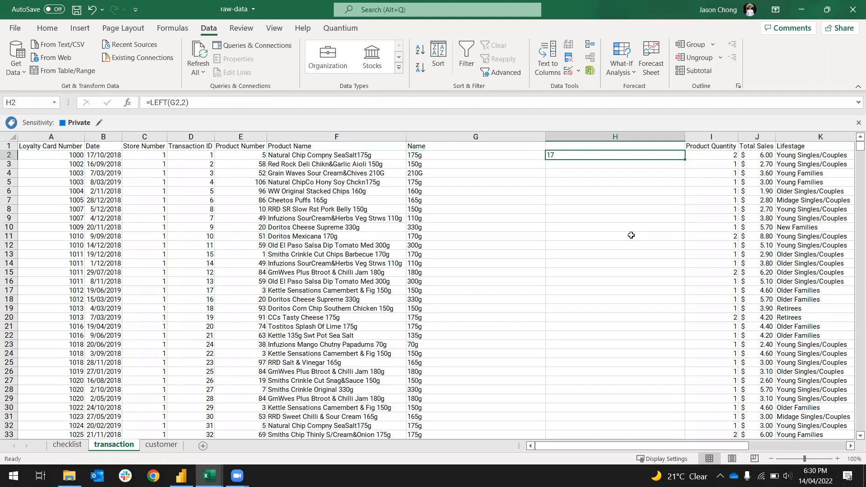
key(shift+Down)
key(shift+Down)
key(shift+Down)
key(shift+Down)
key(ctrl+d)
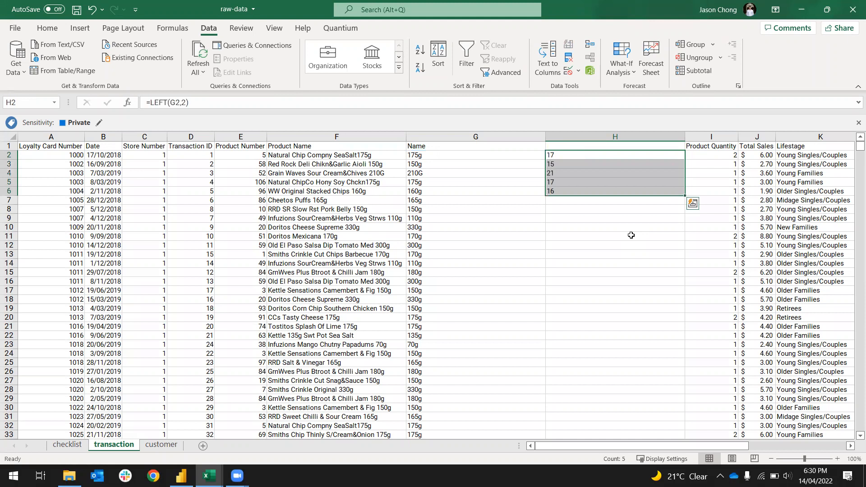
key(Up)
key(Down)
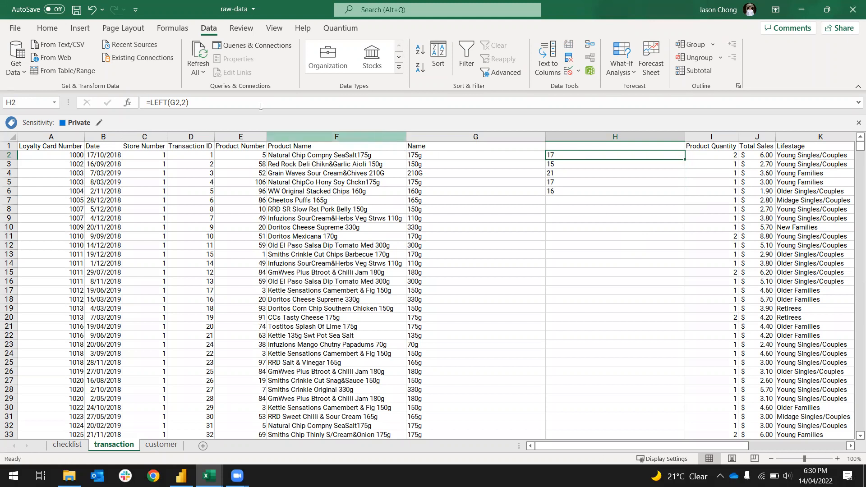
Compare the pack sizes in column G with the LEFT results and clear the trial formulas from H2:H6
click(449, 155)
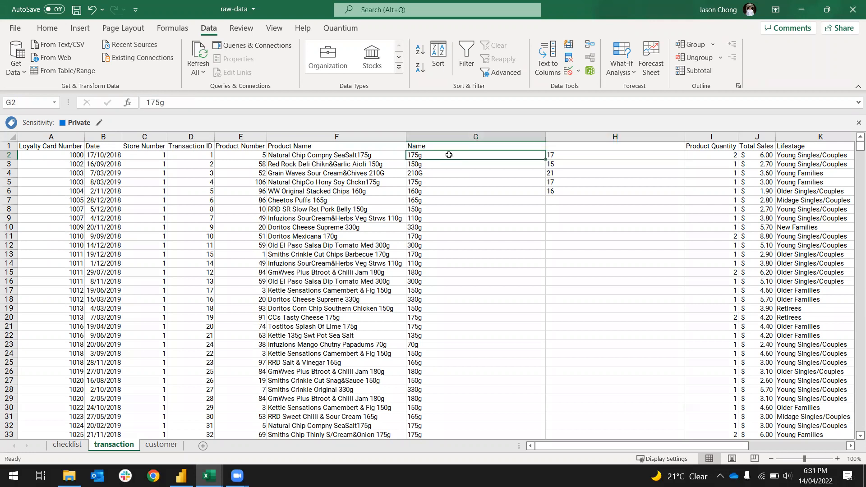
key(Down)
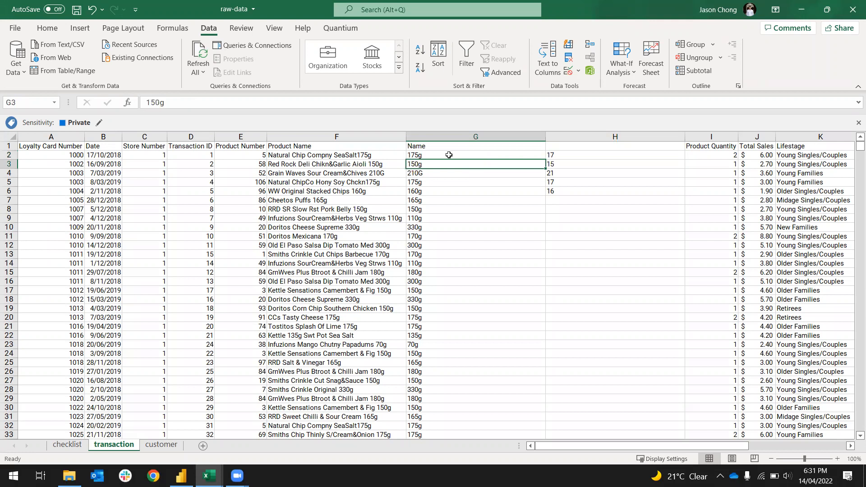
key(Down)
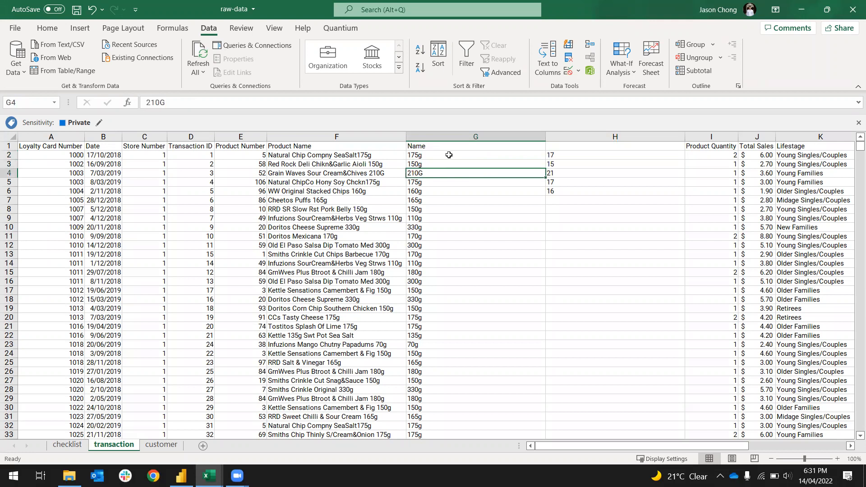
key(Right)
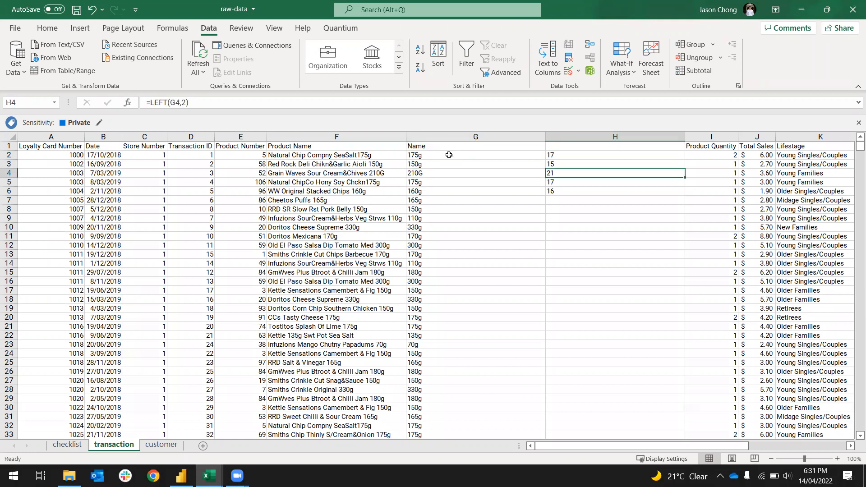
key(Up)
key(Up)
key(shift+Down)
key(shift+Down)
key(shift+Down)
key(shift+Down)
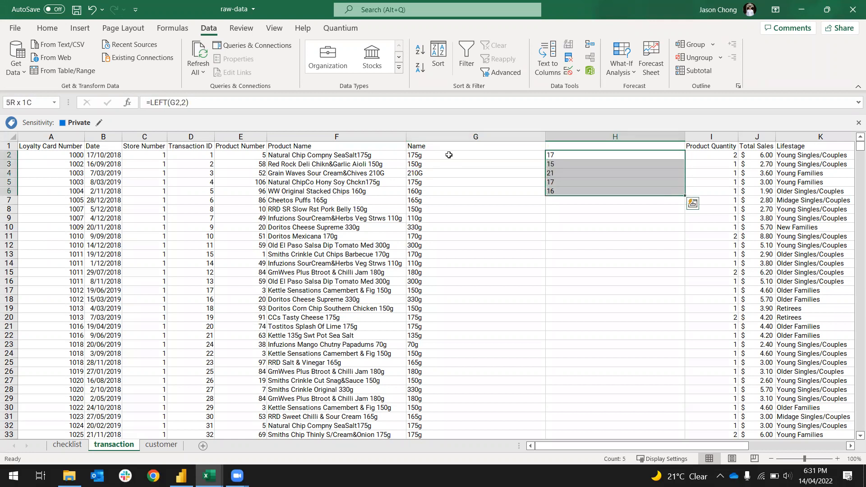
key(Delete)
key(Up)
key(Down)
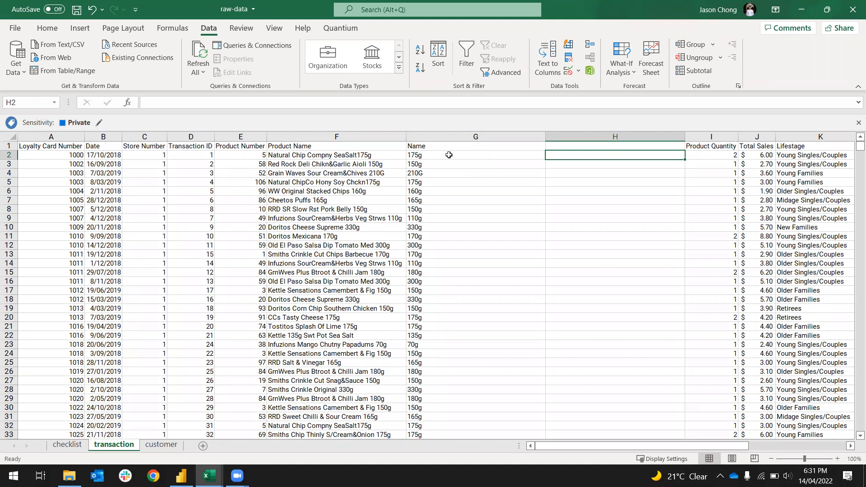
Enter =LEN(G2) in H2 to count the characters of the first pack size
text(=)
text(oen)
key(BackSpace)
key(BackSpace)
key(BackSpace)
text(l)
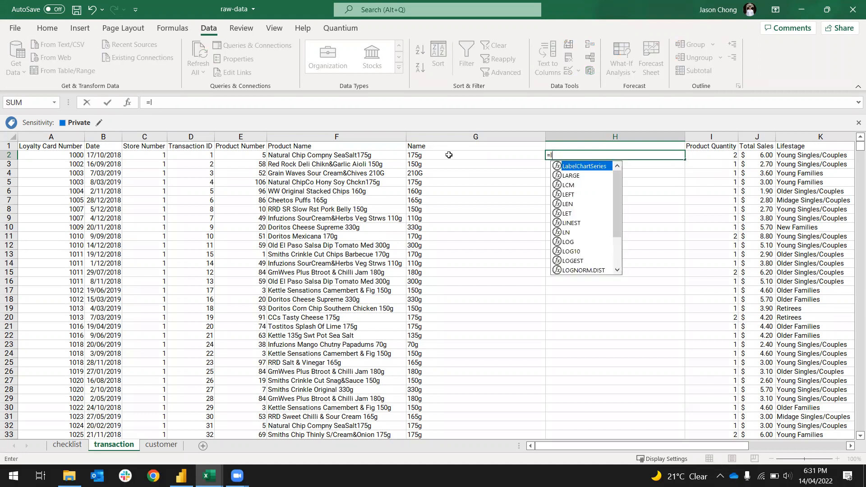
text(en)
key(Tab)
click(449, 155)
key(ctrl+Return)
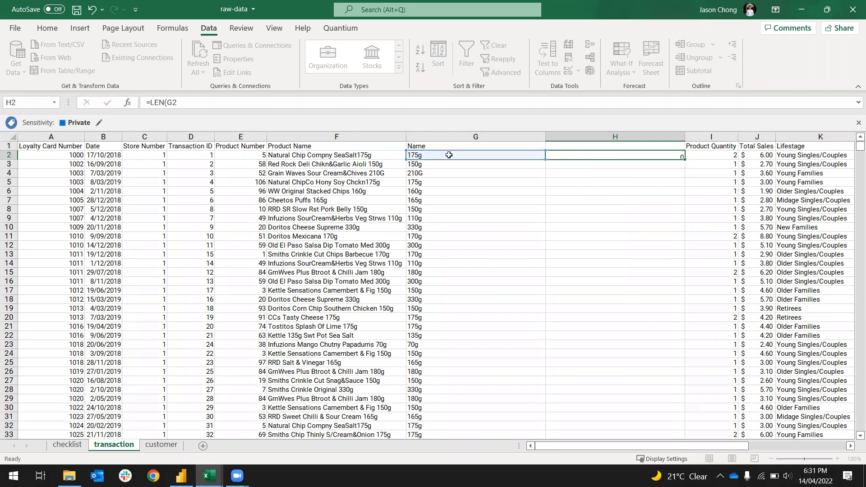
key(Return)
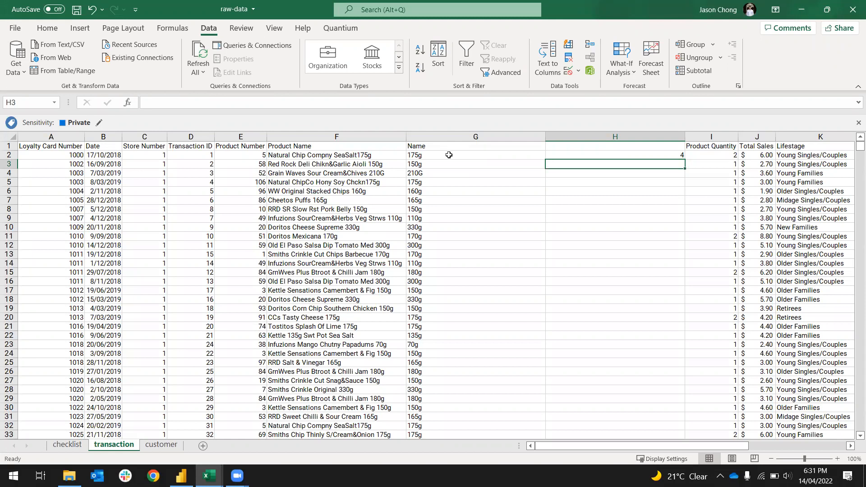
Enter =LEFT(G2,LEN(G2)-1) in H2 to strip the last character from the pack size
click(444, 155)
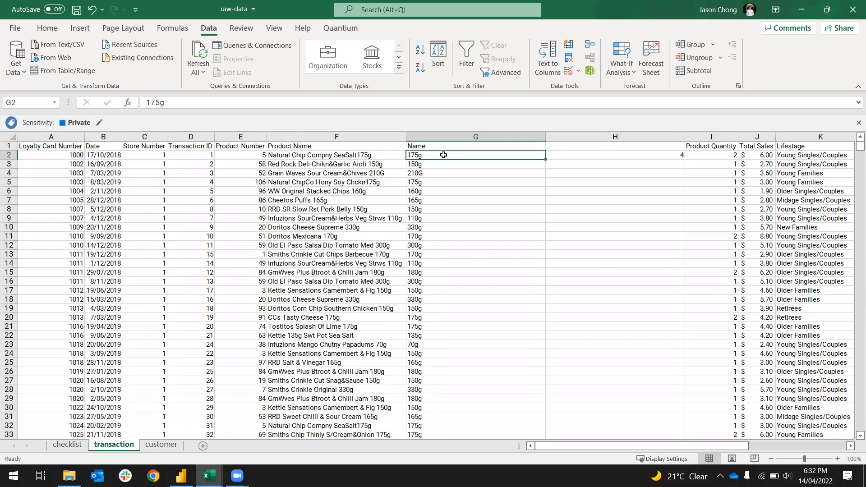
key(Right)
text(=)
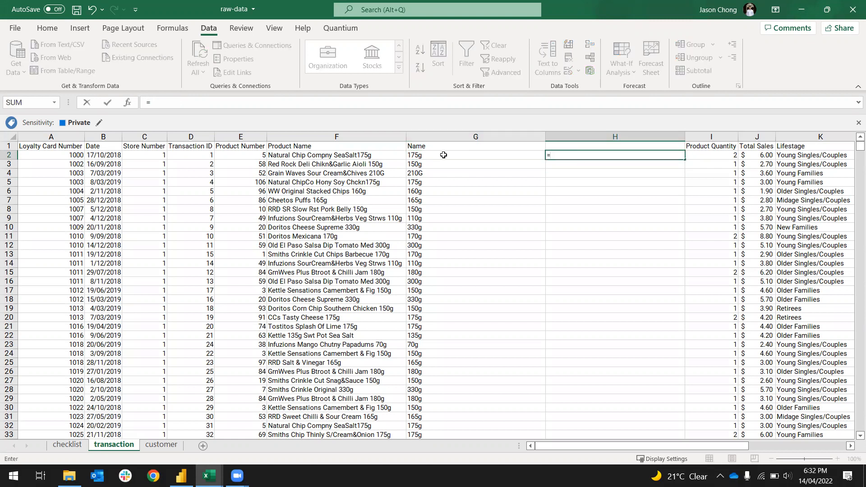
text(left()
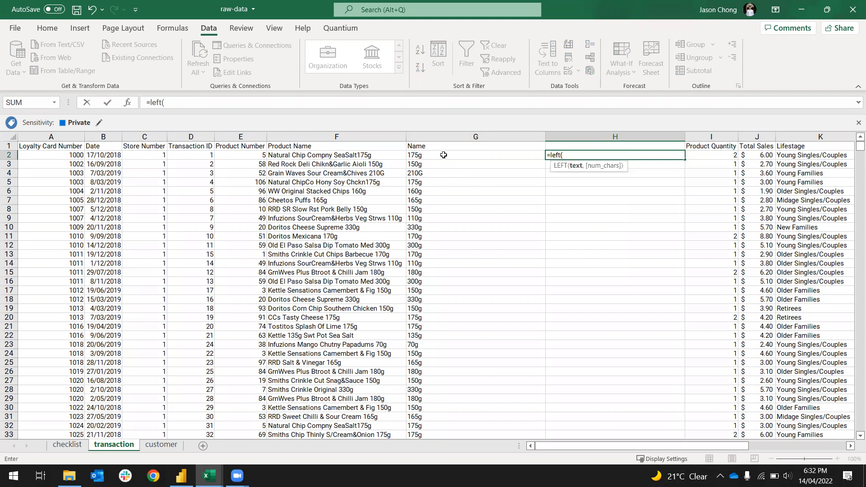
click(444, 154)
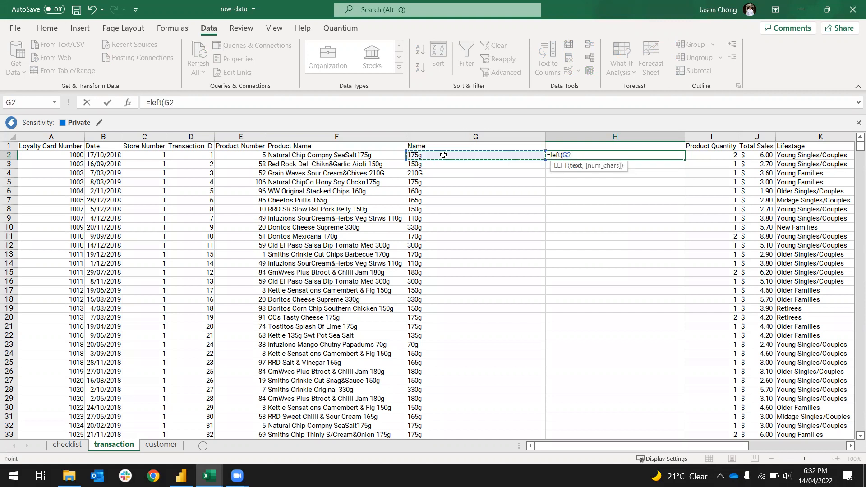
text(,)
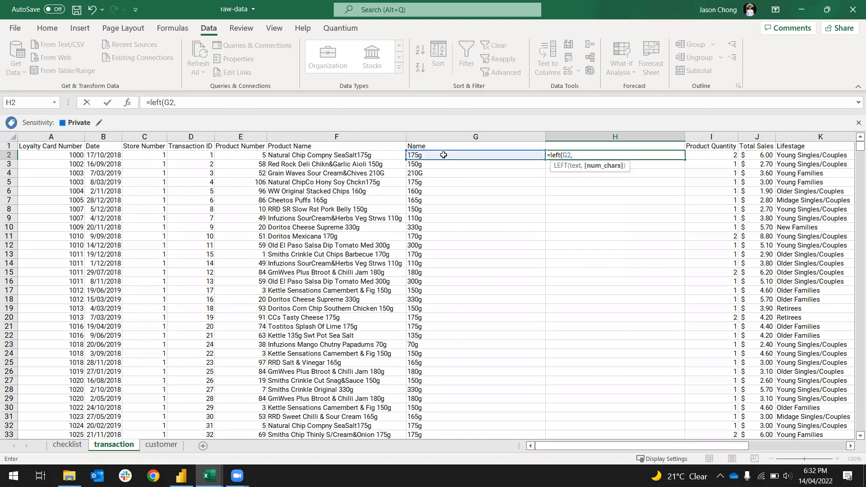
text(len)
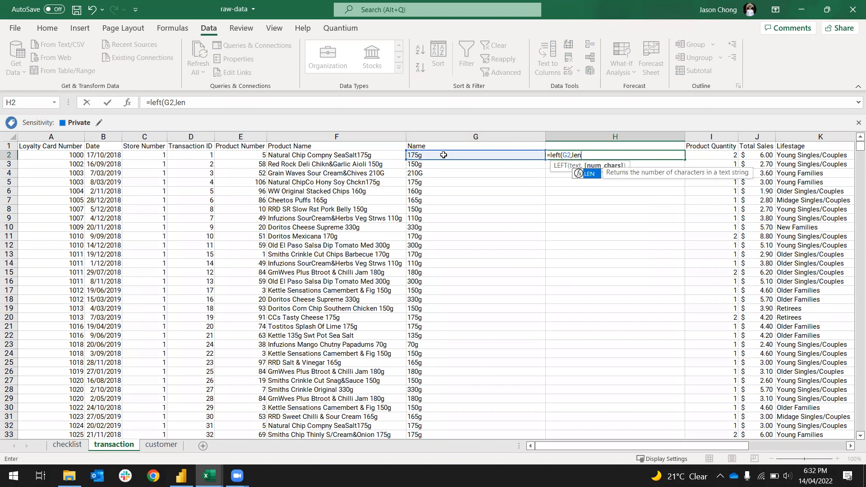
text(()
click(443, 155)
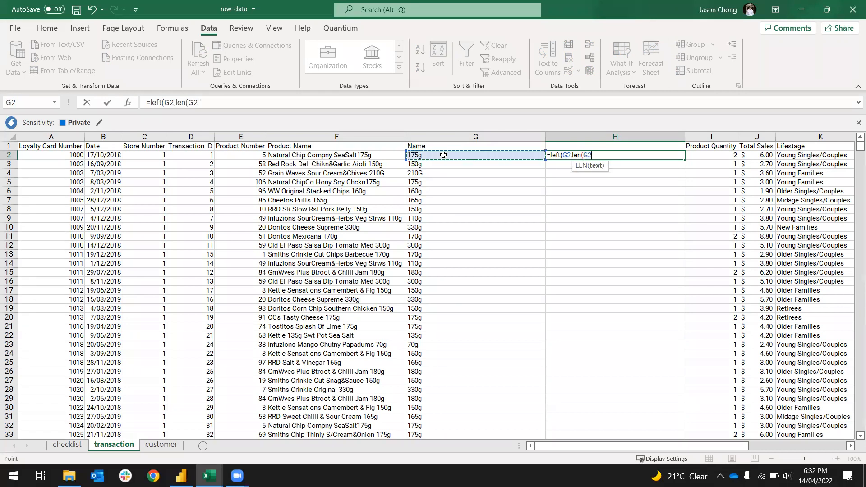
text()-1)
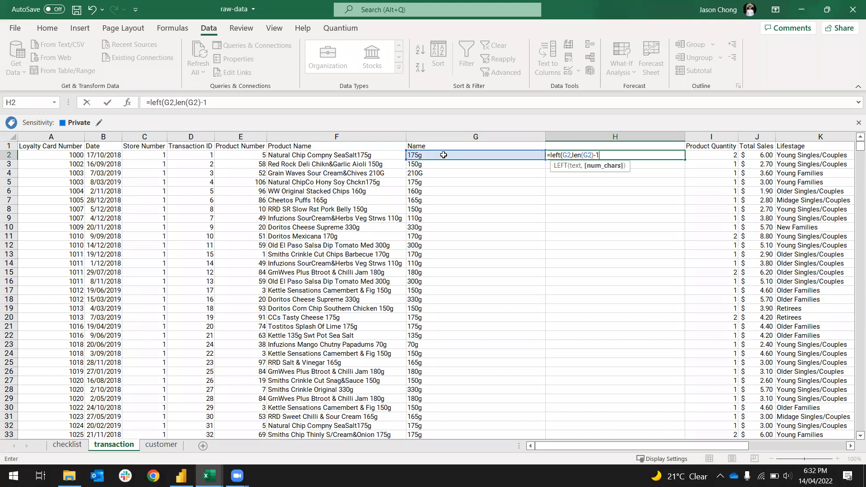
text())
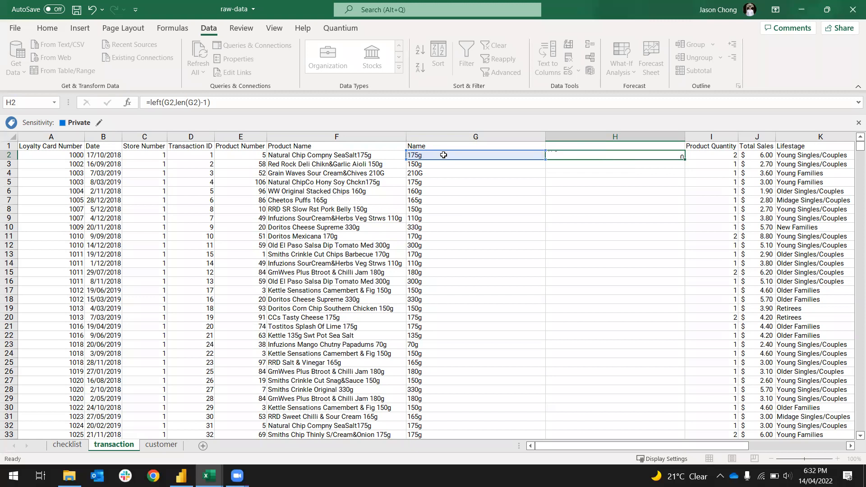
key(Return)
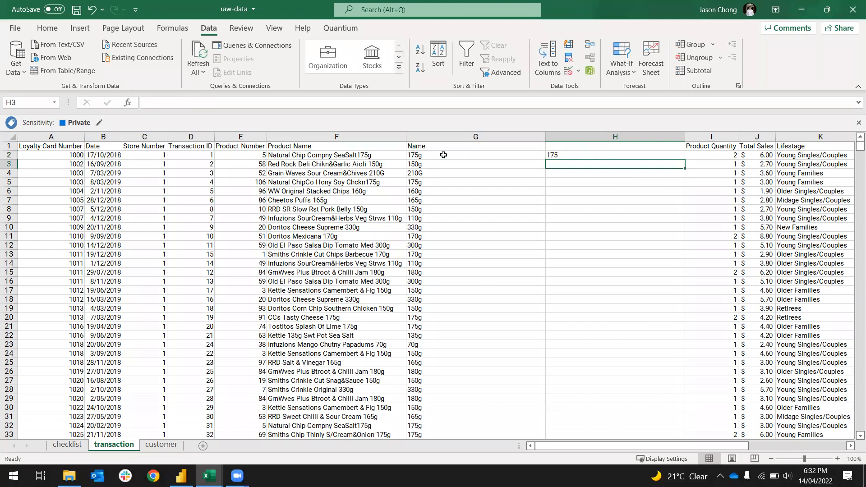
Fill the LEFT/LEN formula from H2 down the whole of column H
key(Up)
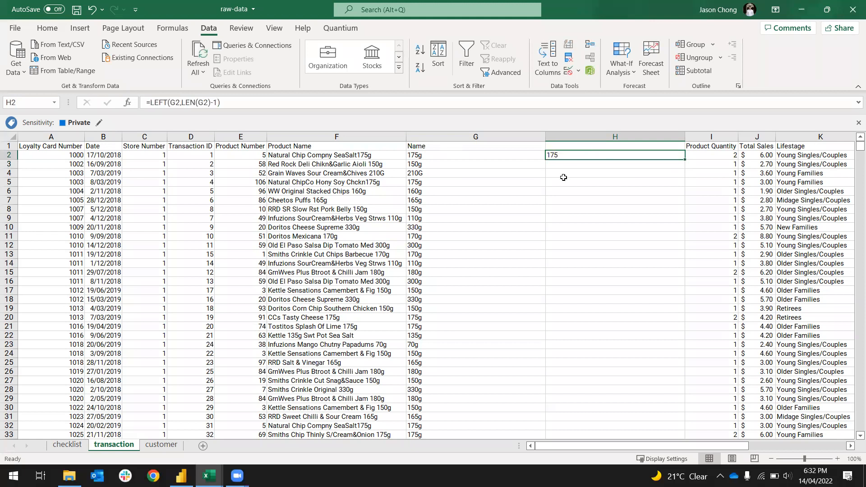
double_click(686, 158)
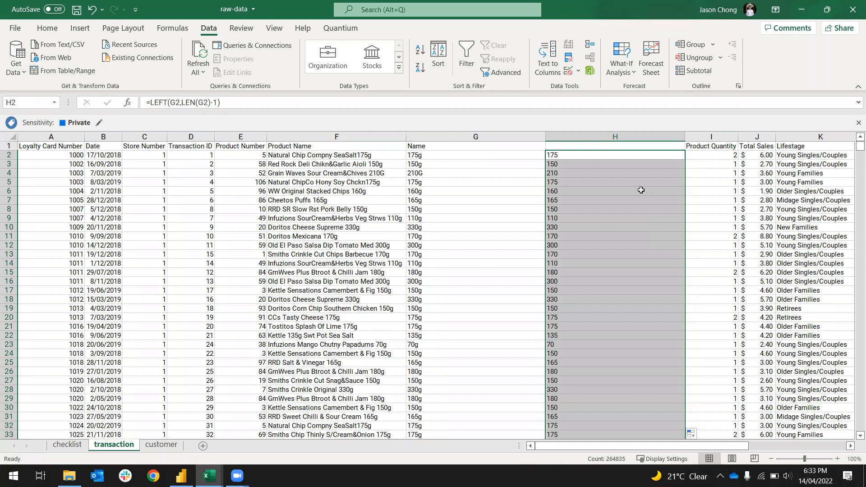
click(616, 175)
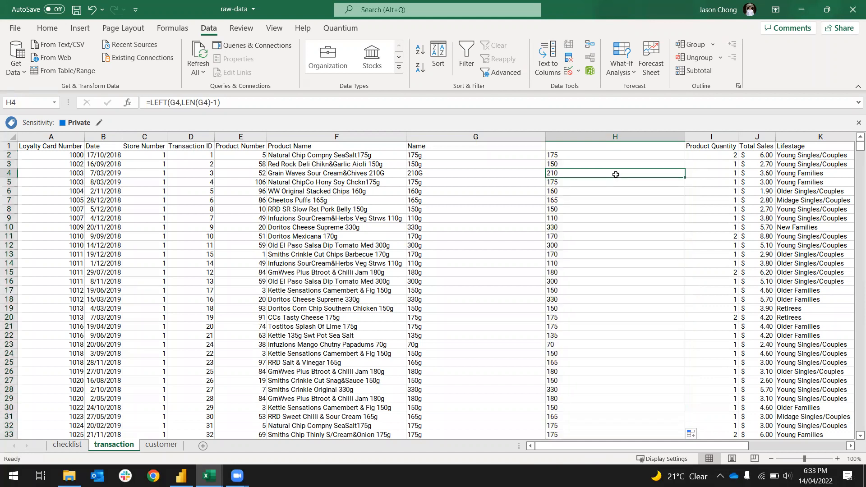
Copy all the stripped pack sizes from H2 downward and paste them as values over column G starting at G2
click(596, 154)
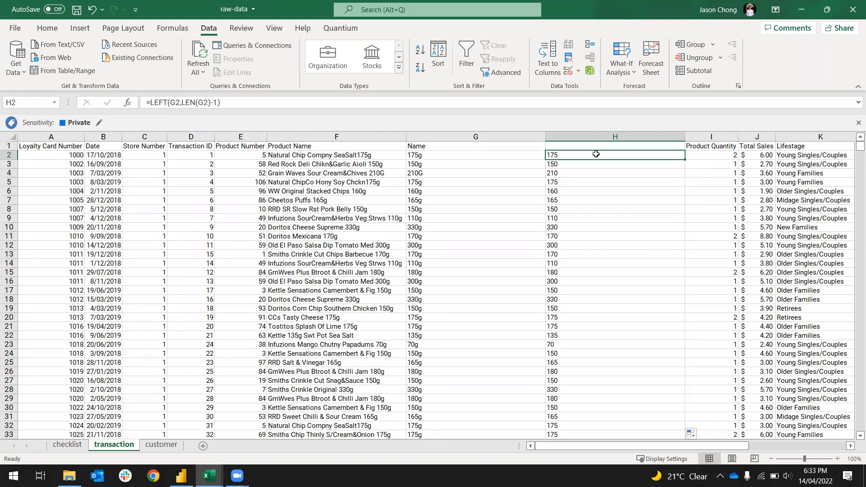
key(ctrl+shift+Down)
key(ctrl+c)
click(499, 178)
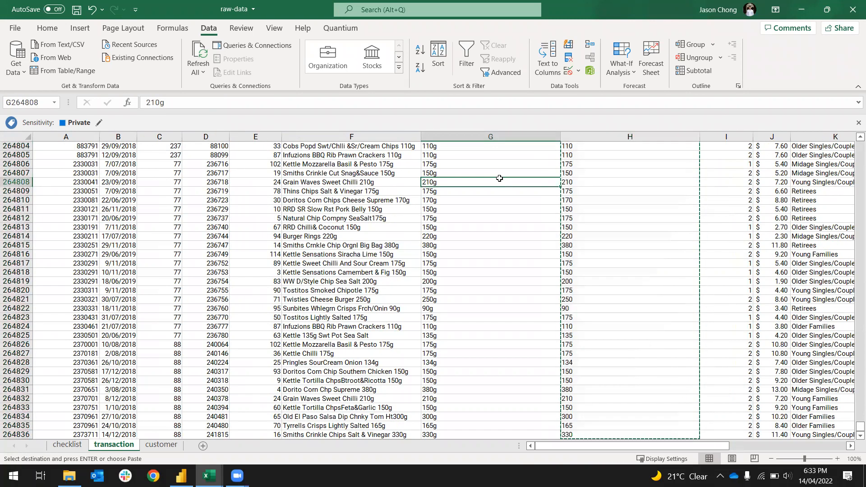
key(ctrl+Up)
click(437, 156)
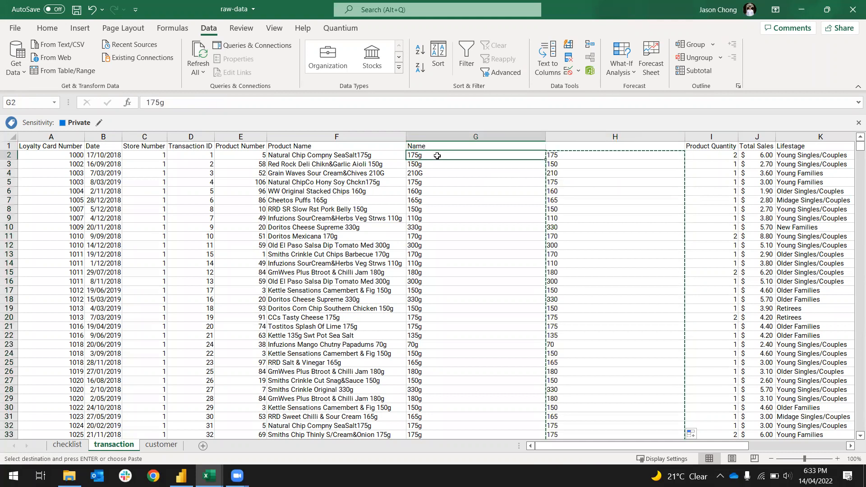
right_click(437, 156)
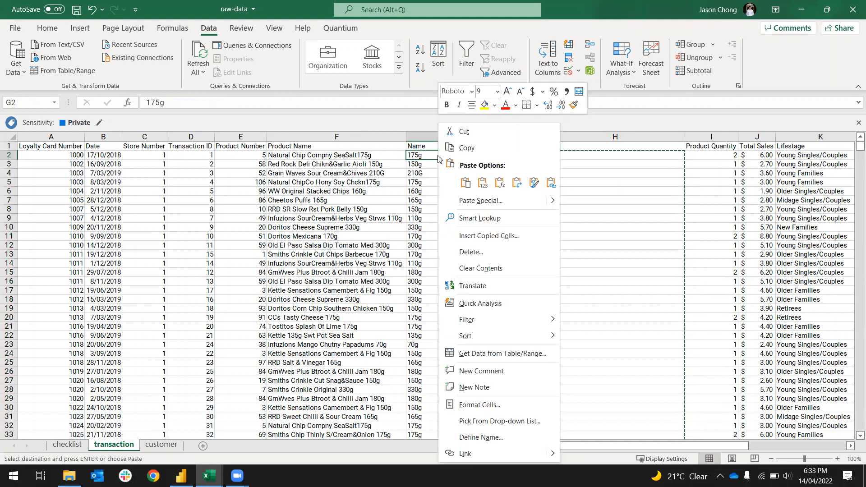
click(483, 182)
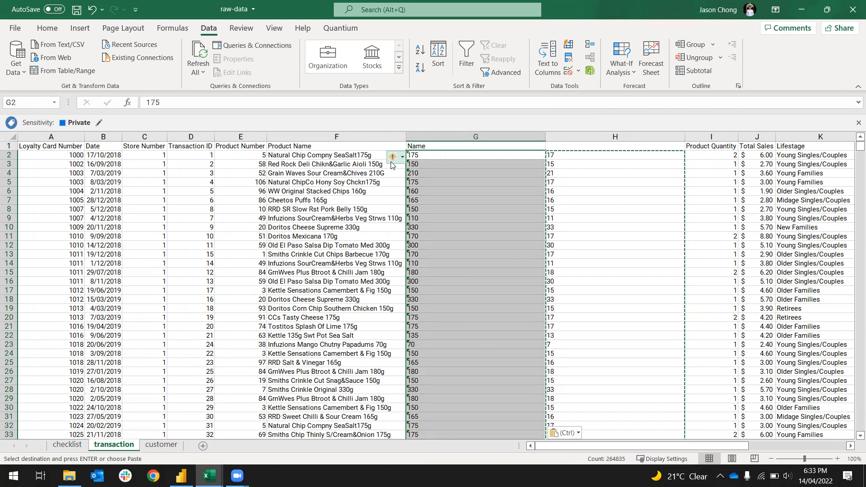
Convert the pasted pack sizes in column G from text to numbers
mouse_move(392, 165)
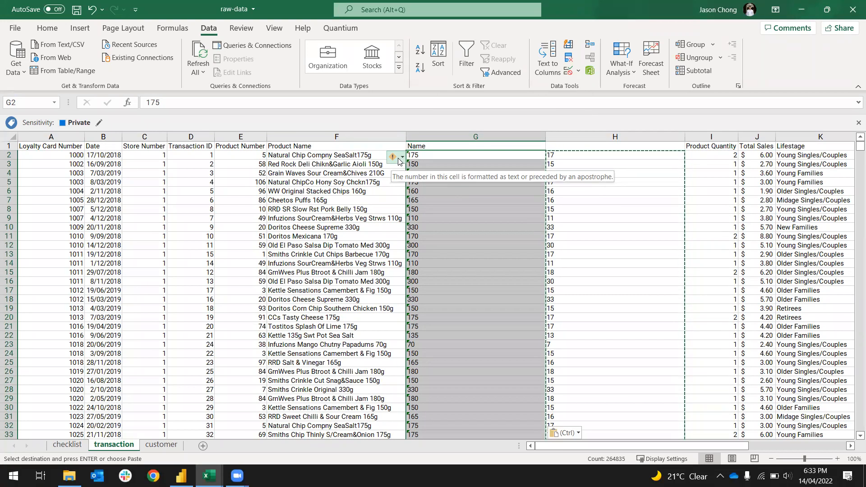
click(401, 159)
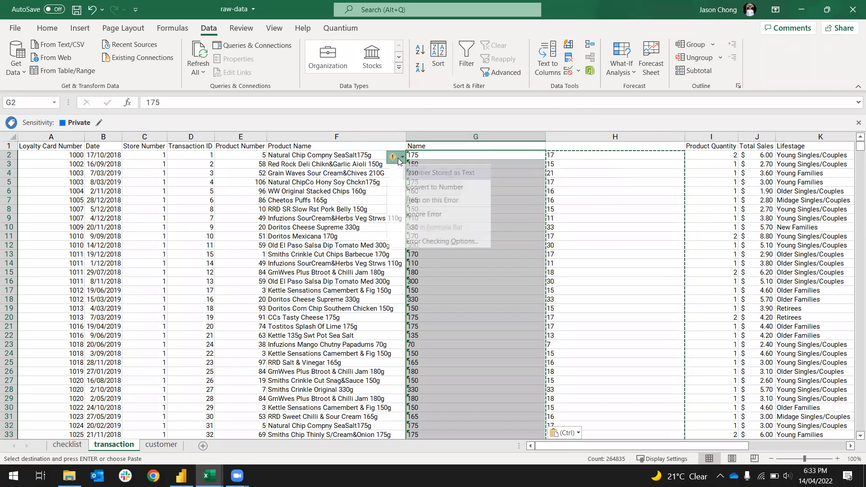
click(411, 187)
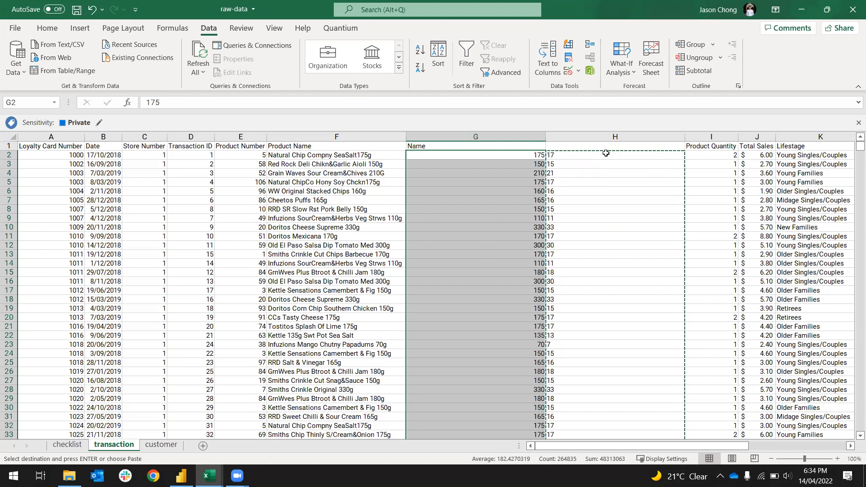
Delete the helper column H that holds the LEFT/LEN formulas
click(618, 136)
right_click(621, 135)
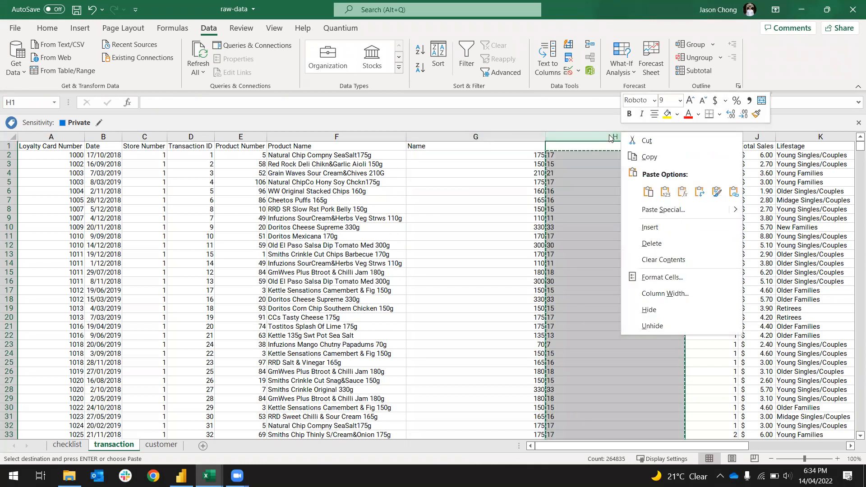
click(615, 137)
right_click(610, 136)
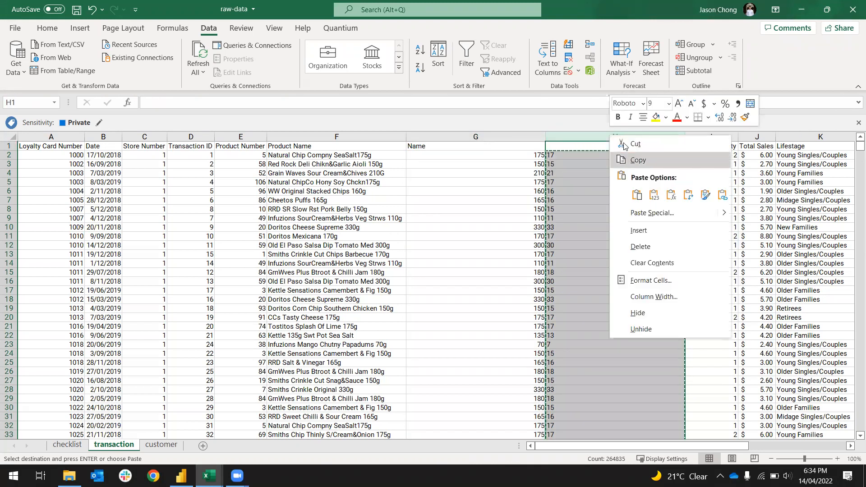
click(641, 246)
click(501, 239)
click(616, 247)
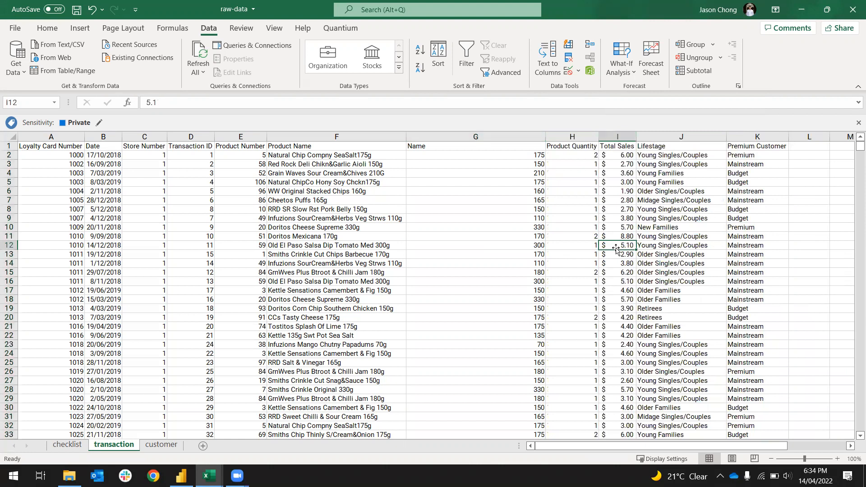
Rename the header in G1 to Pack Size and narrow column G
click(453, 150)
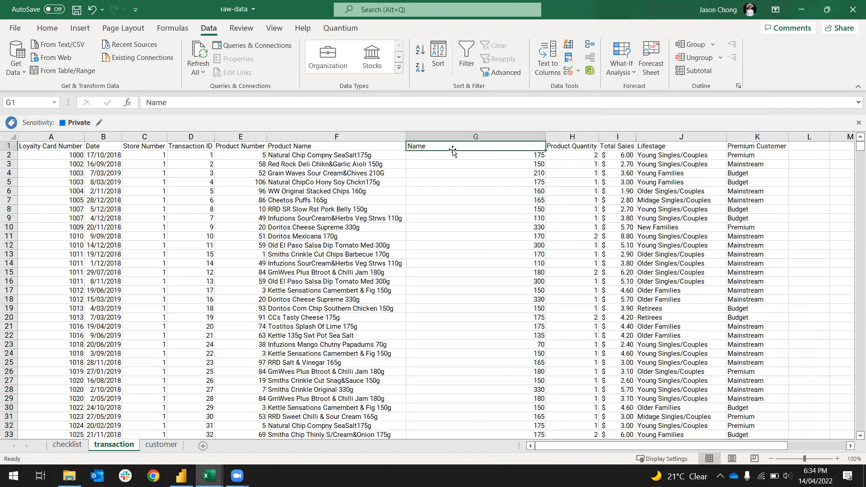
text(Pack Size)
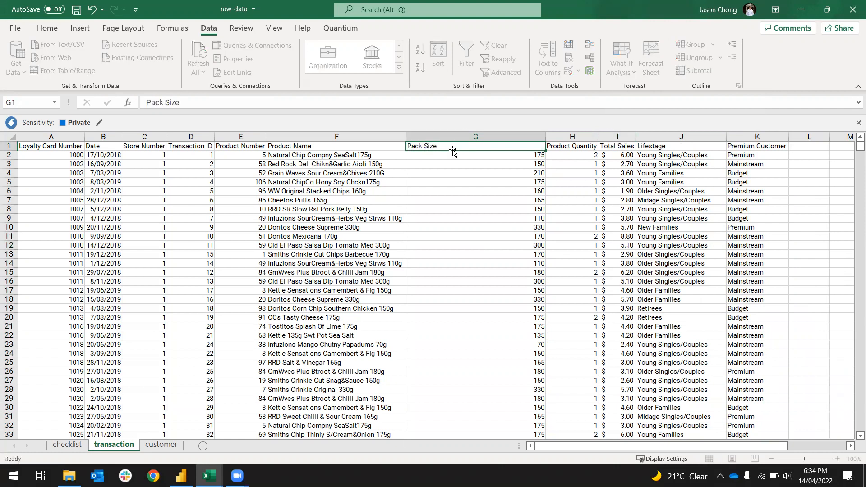
key(Return)
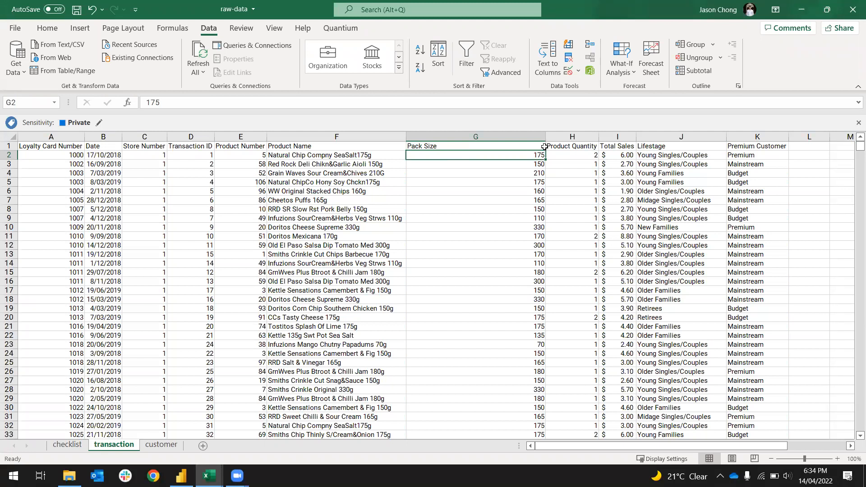
drag(546, 135, 462, 135)
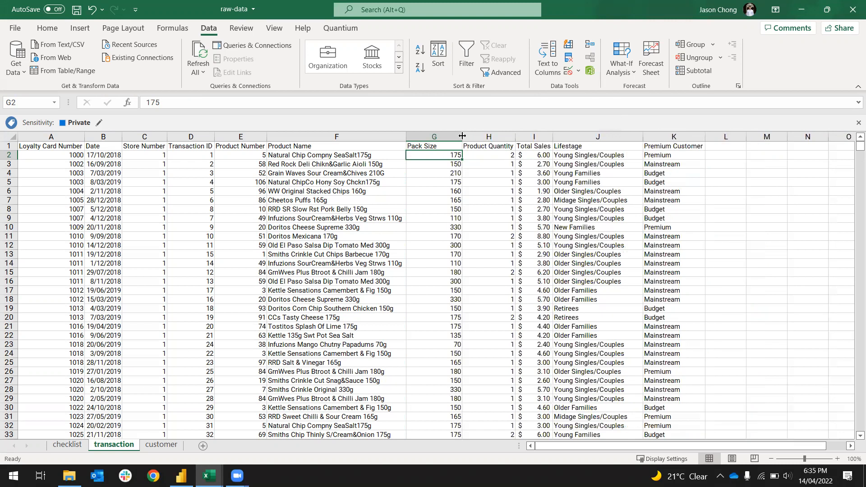
click(493, 199)
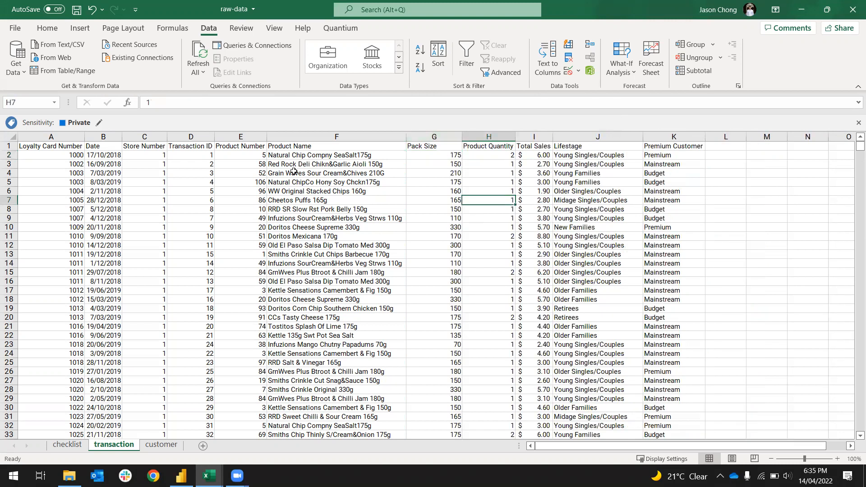
Check the first product names, insert a blank column between Product Name and Pack Size, and select its cell G2
click(278, 149)
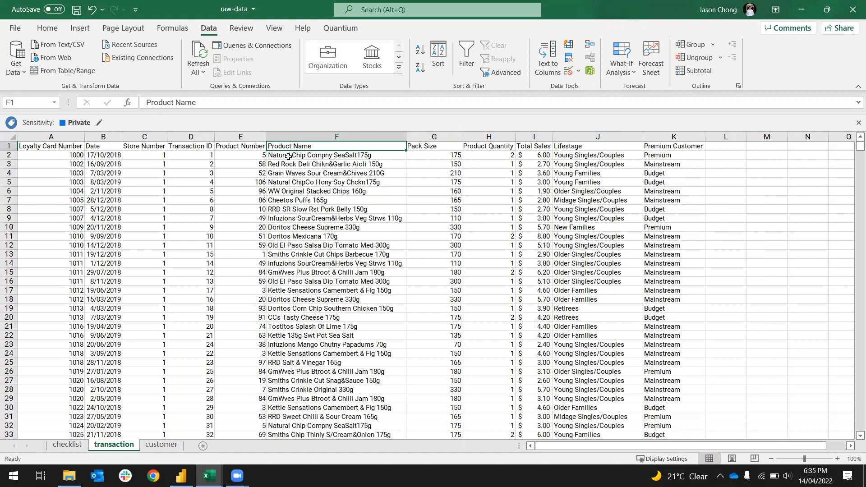
click(288, 157)
click(304, 167)
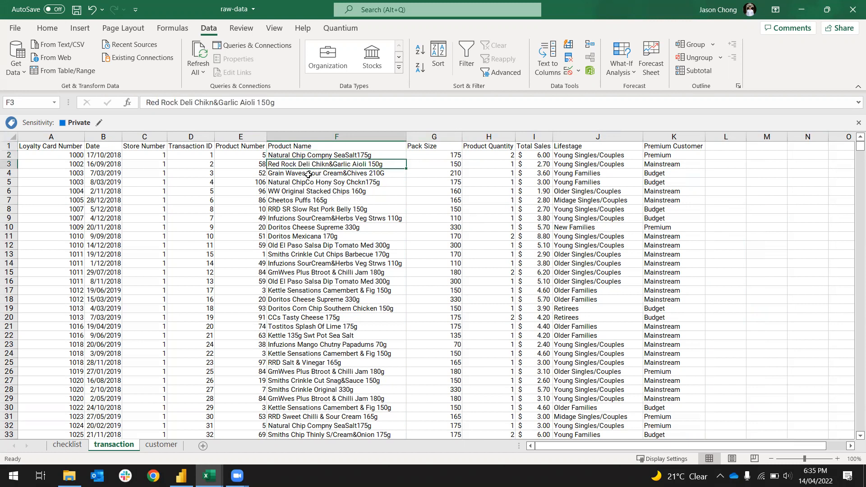
click(315, 175)
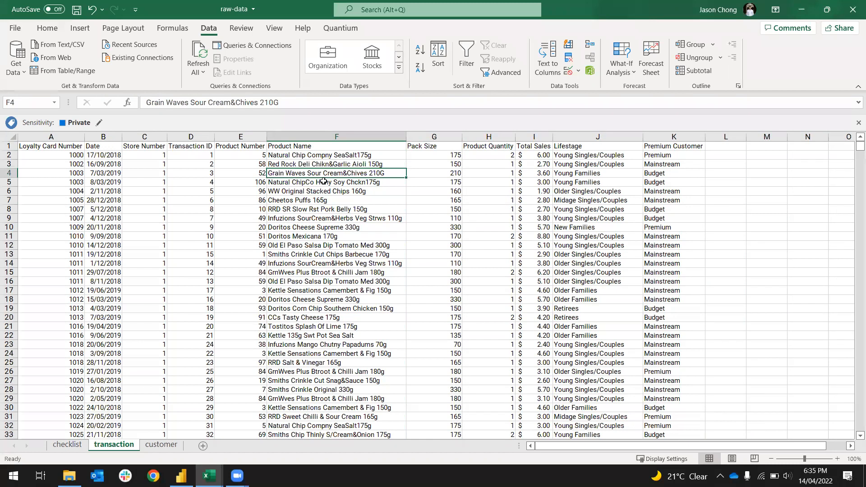
click(427, 135)
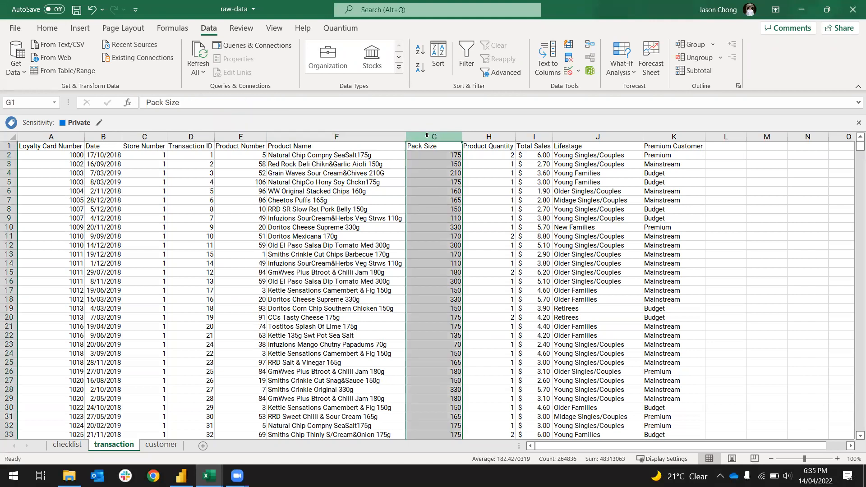
right_click(427, 135)
click(487, 233)
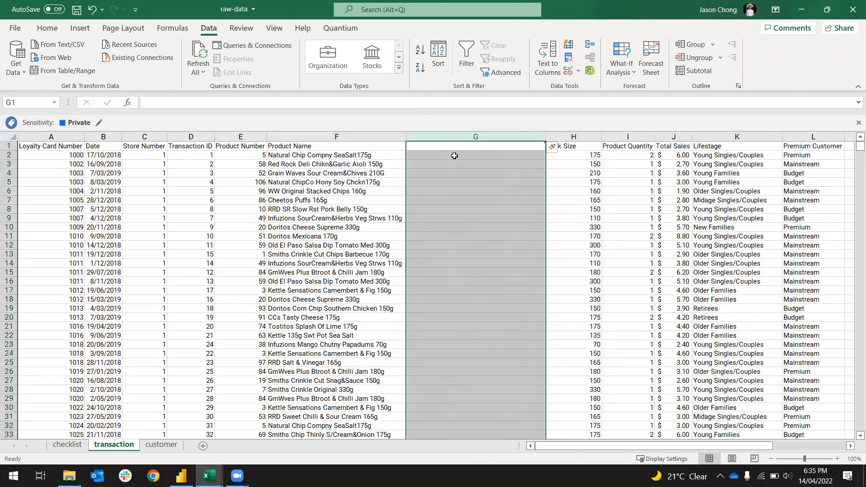
click(454, 156)
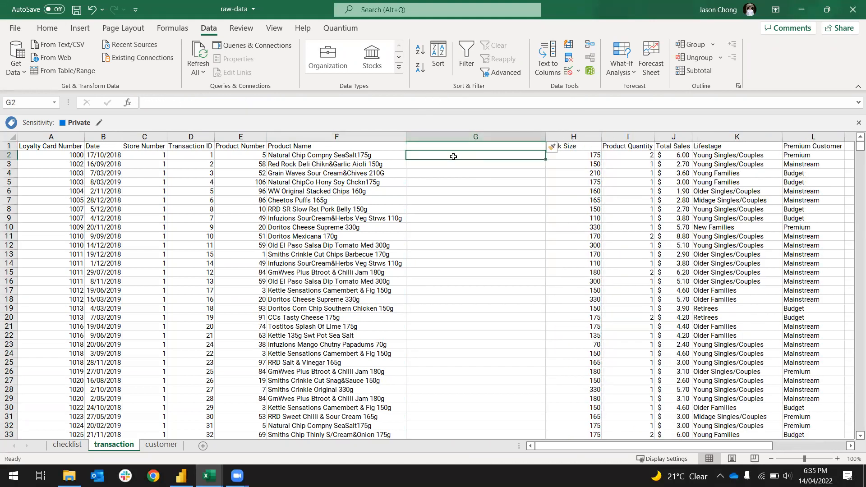
text(=)
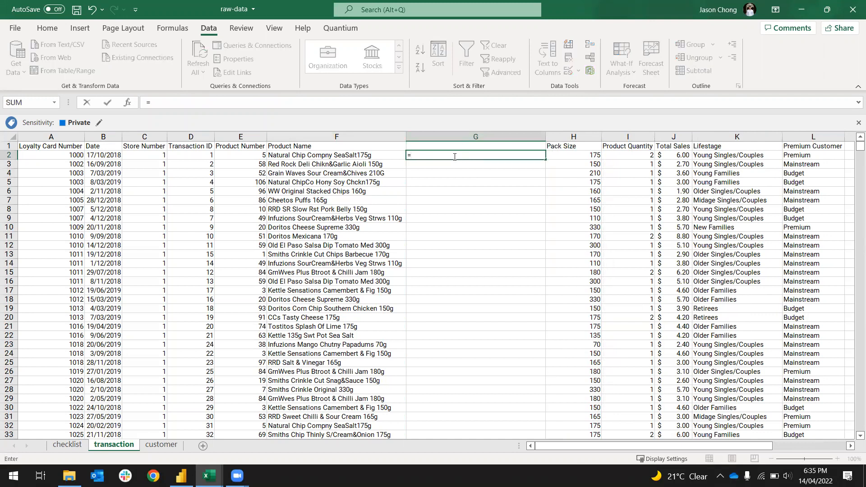
text(left)
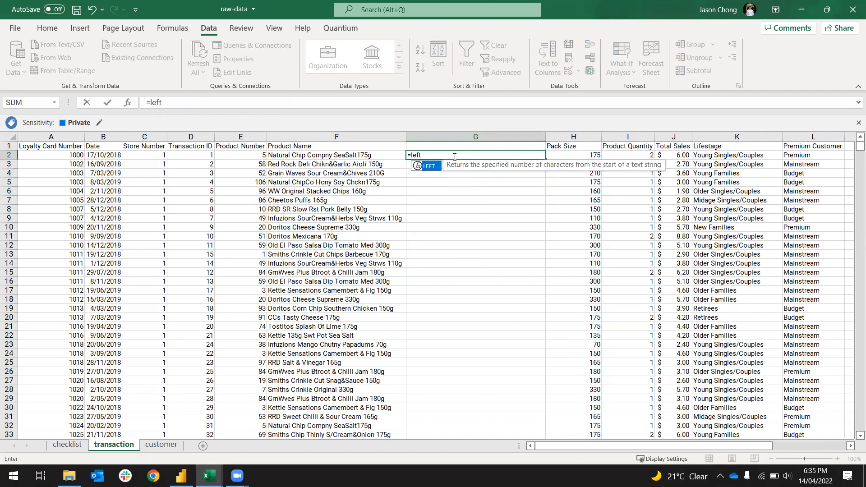
text(()
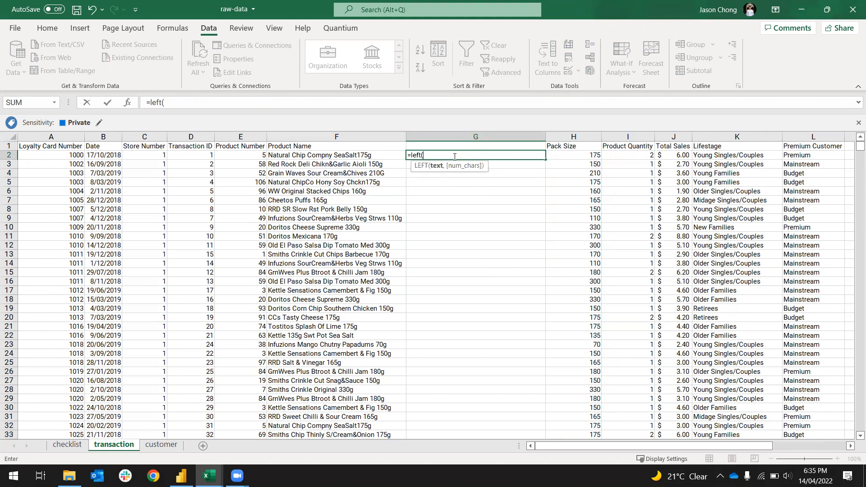
key(BackSpace)
key(BackSpace)
key(BackSpace)
key(BackSpace)
key(BackSpace)
text(which)
key(BackSpace)
key(BackSpace)
key(BackSpace)
key(BackSpace)
key(BackSpace)
Enter =FIND(" ", F2) in G2 to locate the first space in the product name
text(find()
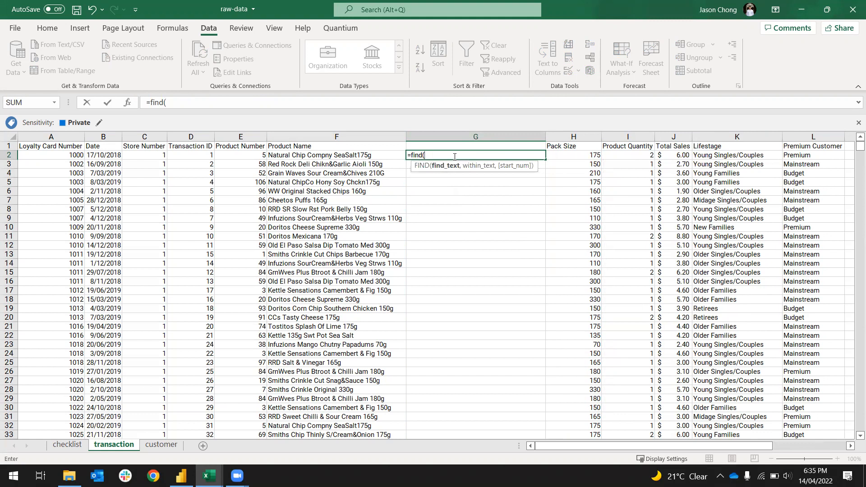
text(" ",)
click(337, 156)
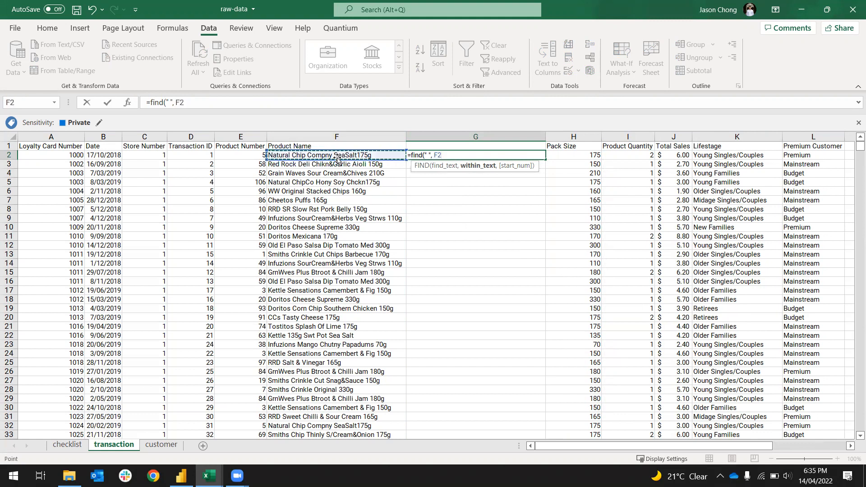
text())
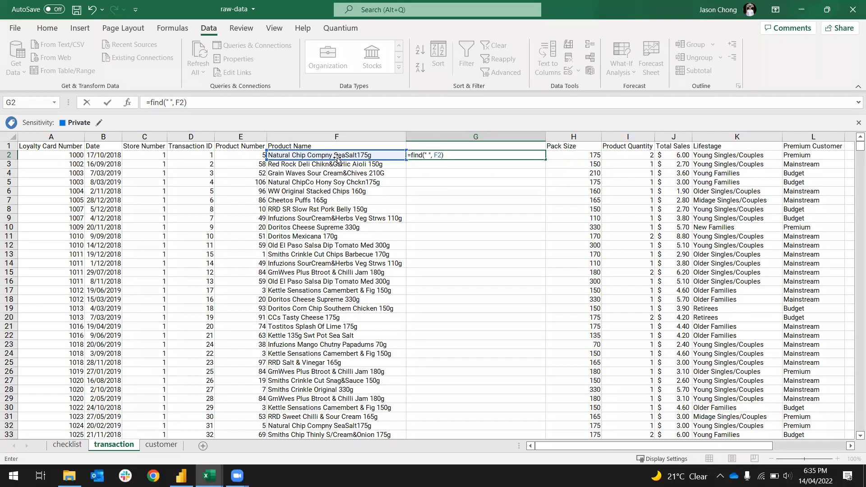
key(Return)
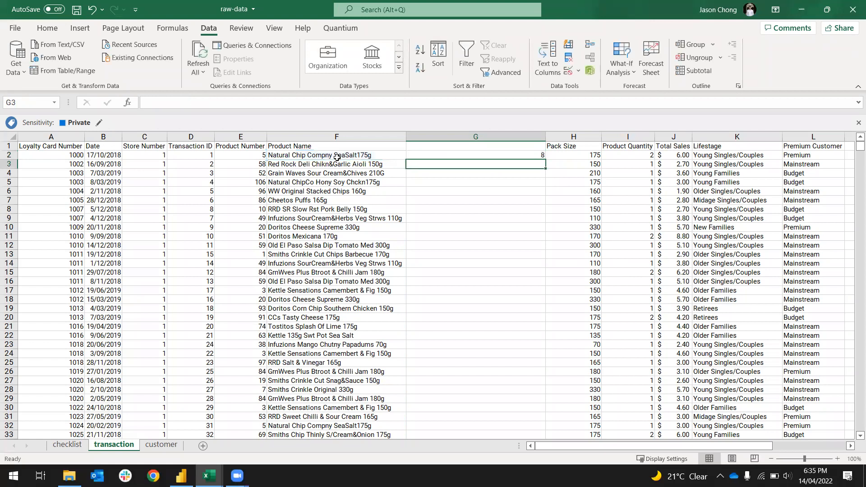
Fill the FIND formula from G2 down to G6 to test it on more product names
key(Up)
key(shift+Down)
key(shift+Down)
key(shift+Down)
key(shift+Down)
key(ctrl+d)
key(Down)
key(Down)
key(Down)
key(Down)
key(Down)
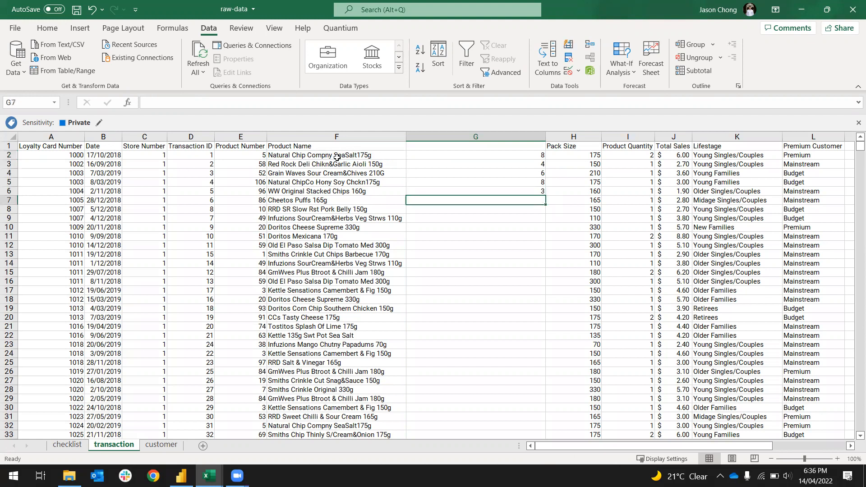
Replace the formula in G2 with =LEFT(F2, FIND(" ",F2)) to extract the product name's first word
key(Up)
key(Up)
key(Up)
key(Up)
key(Up)
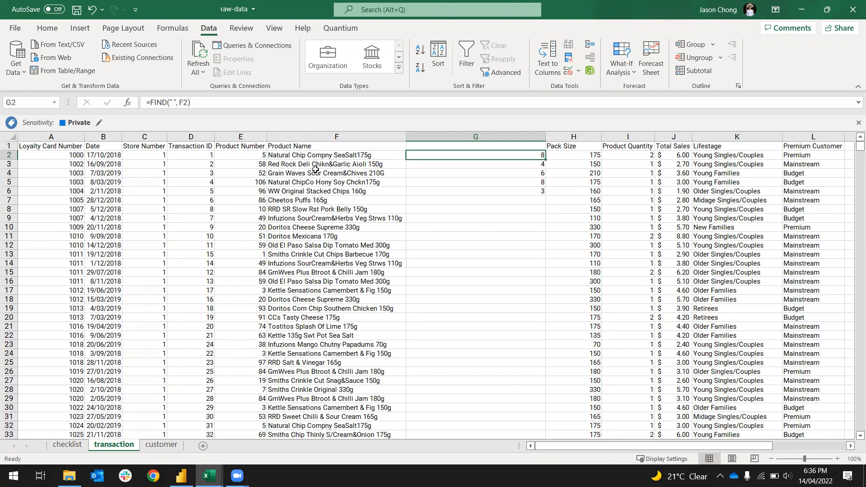
text(=)
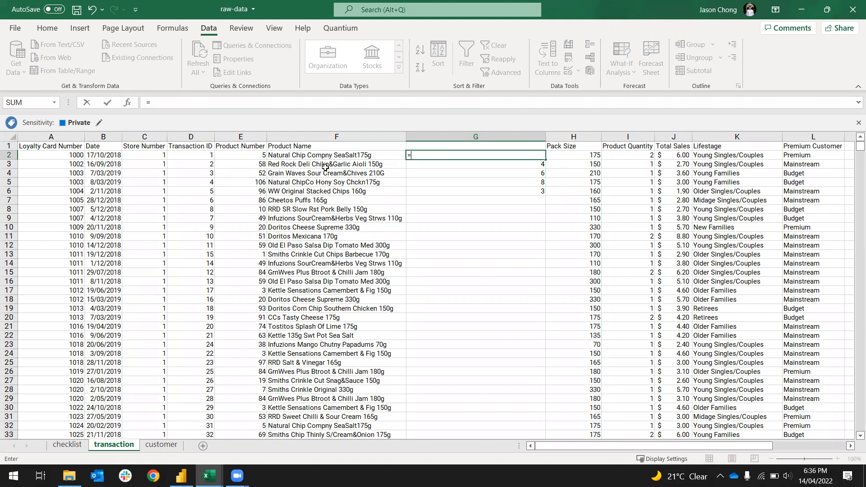
text(left()
key(Left)
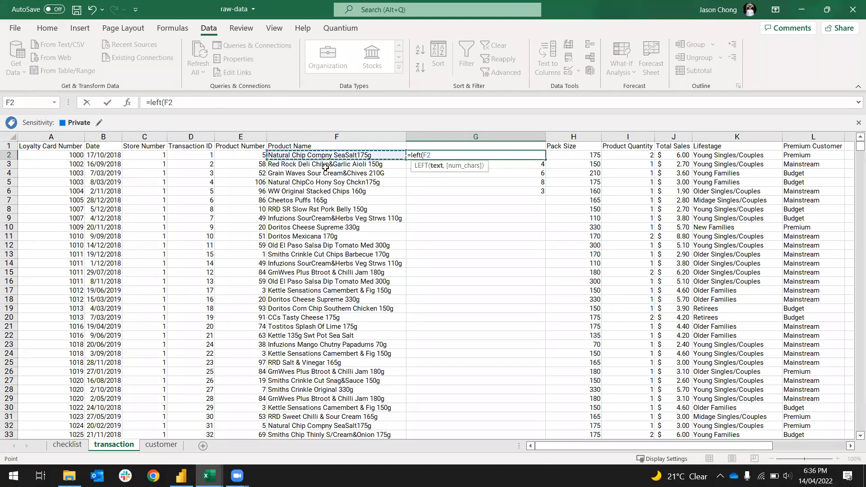
text(, find()
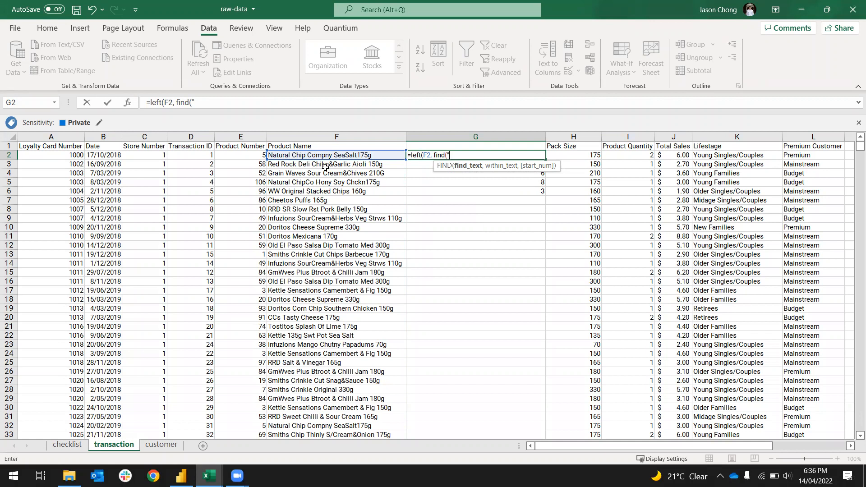
text(",)
key(Left)
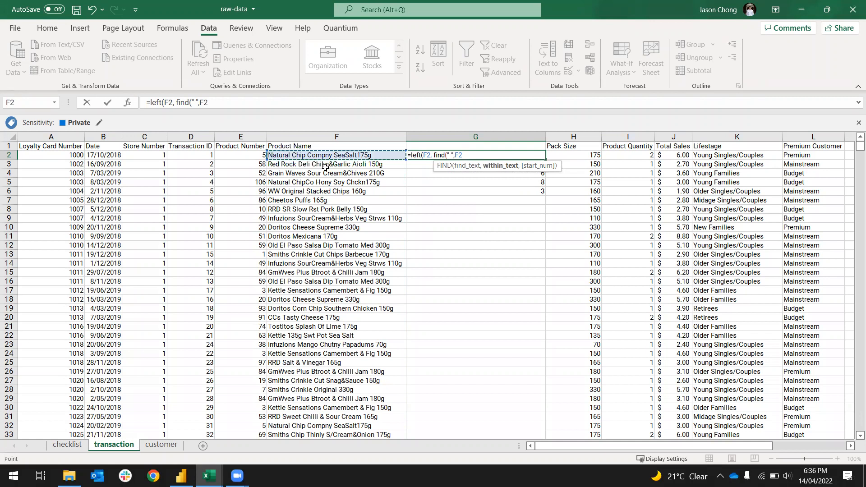
text()))
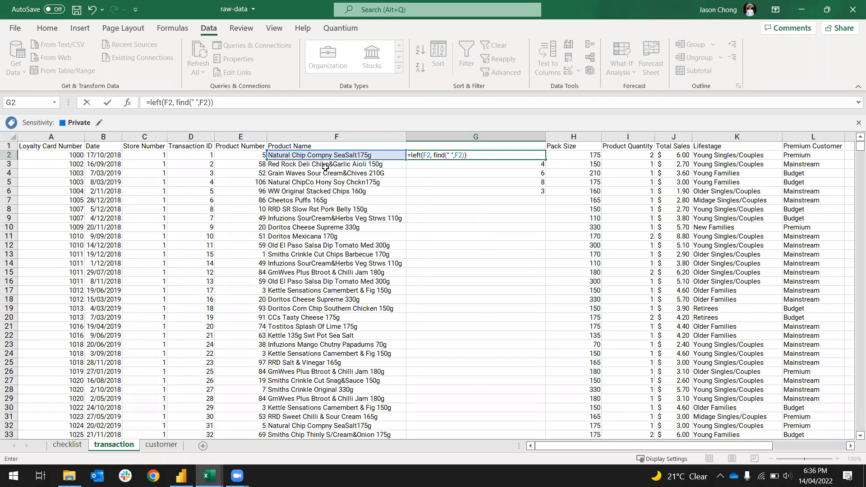
key(Return)
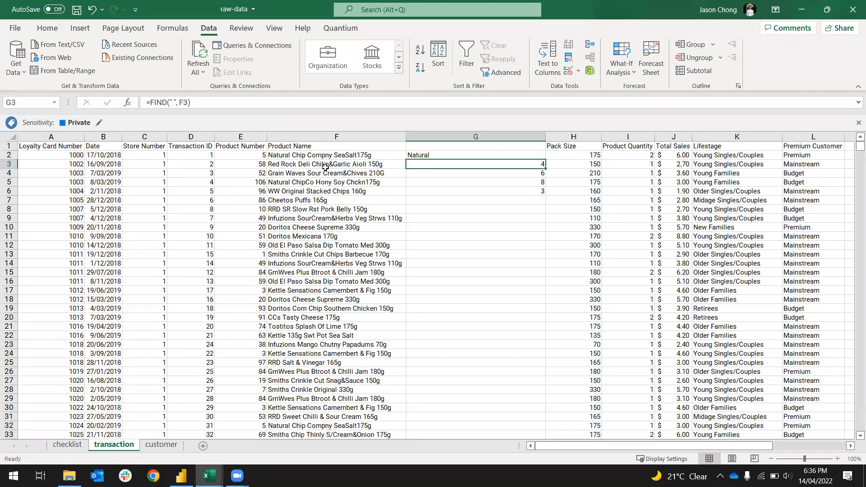
Subtract 1 from the character count in G2 to drop the trailing space, making it =LEFT(F2, FIND(" ",F2)-1)
key(Up)
click(221, 103)
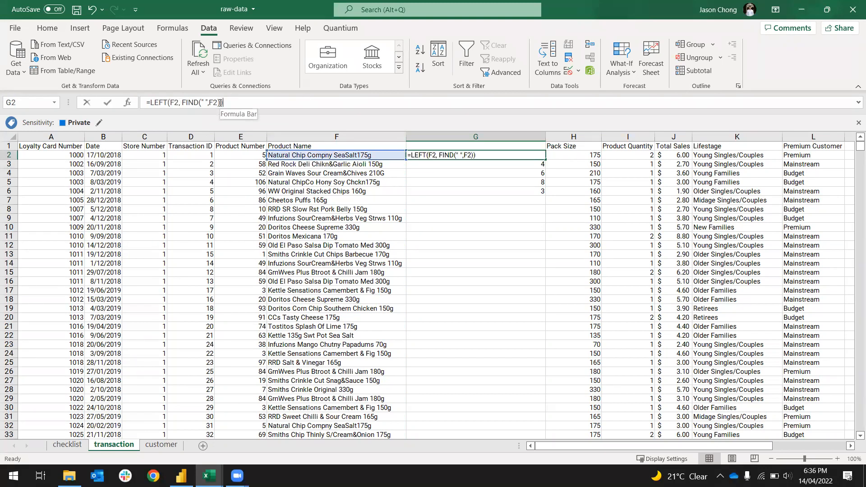
click(221, 102)
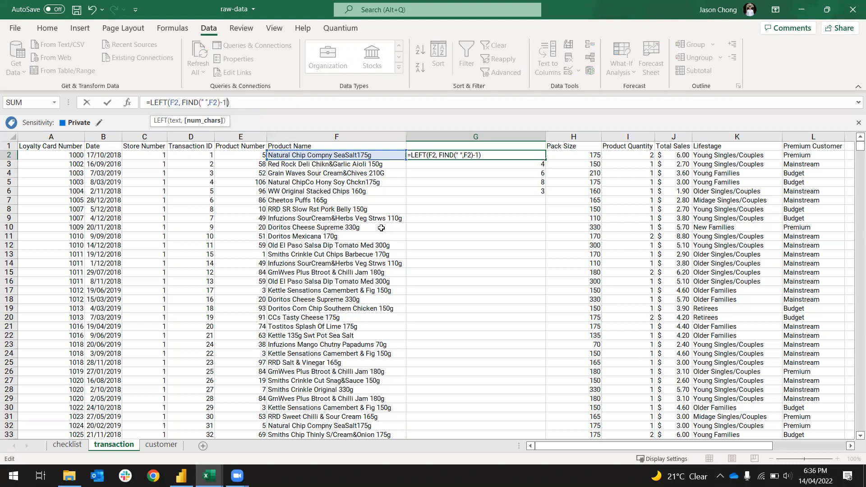
key(Return)
key(Up)
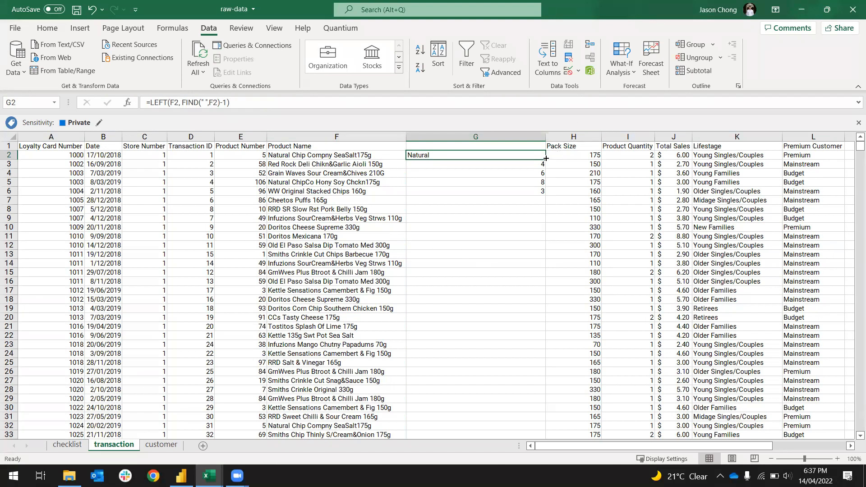
Test the G2 formula on the rows down to G6 and clear the copies below G2
drag(546, 158, 545, 194)
click(511, 172)
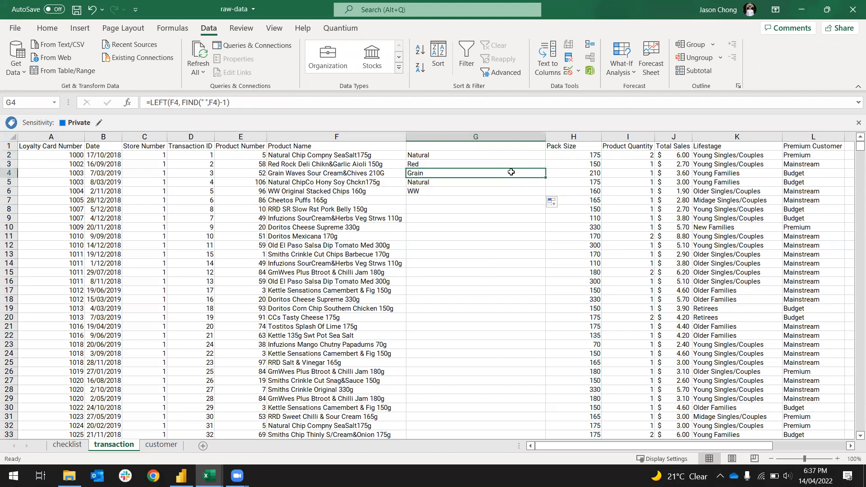
click(494, 160)
key(shift+Down)
key(shift+Down)
key(shift+Down)
key(Delete)
click(485, 155)
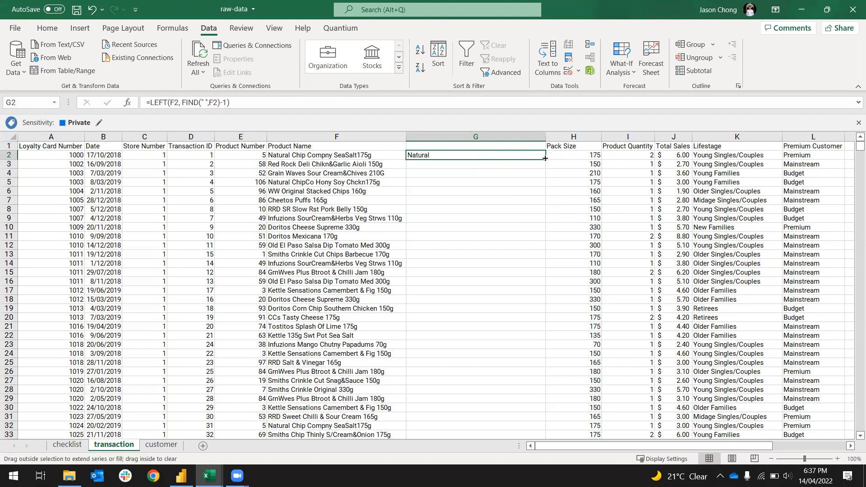
Fill the G2 formula down to the last data row and copy all the extracted first words
key(ctrl+shift+Down)
key(ctrl+d)
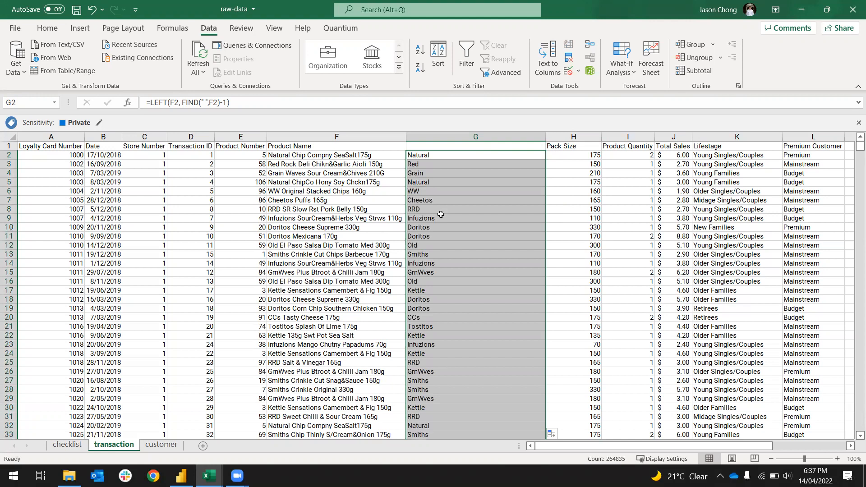
key(Up)
key(Down)
key(ctrl+shift+Down)
key(ctrl+c)
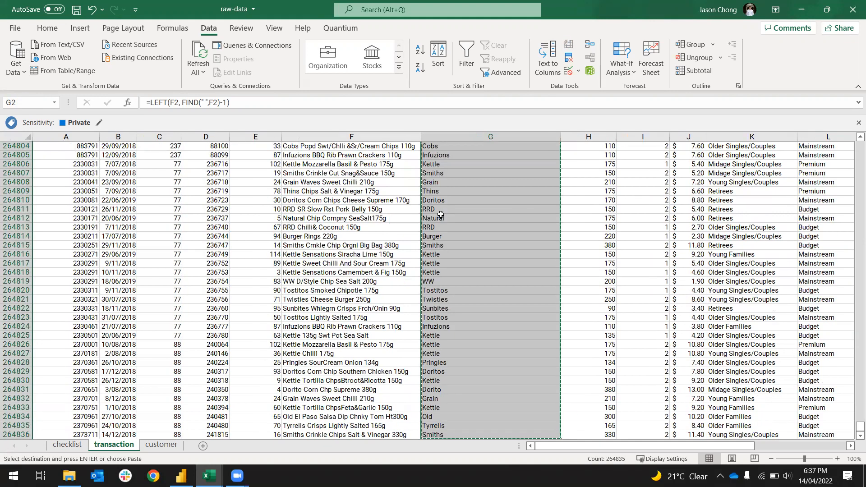
Paste the extracted words as values over the Product Name column from F2, and delete the helper column G
key(Left)
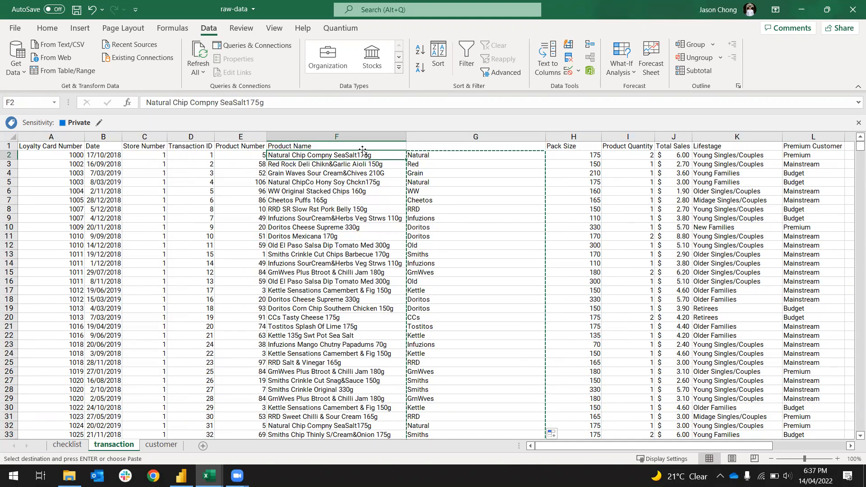
right_click(354, 154)
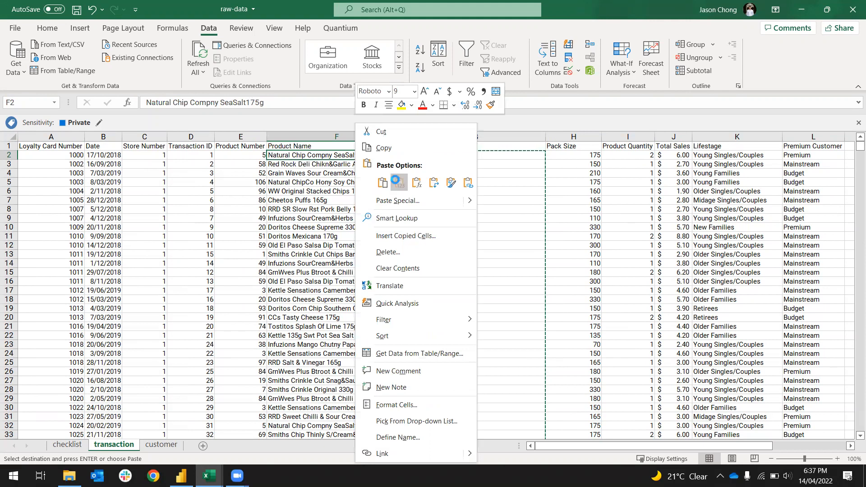
click(400, 182)
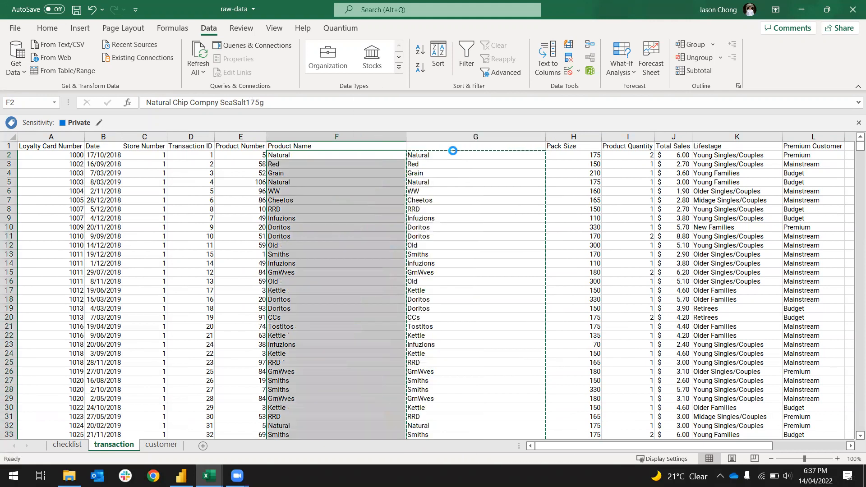
right_click(466, 136)
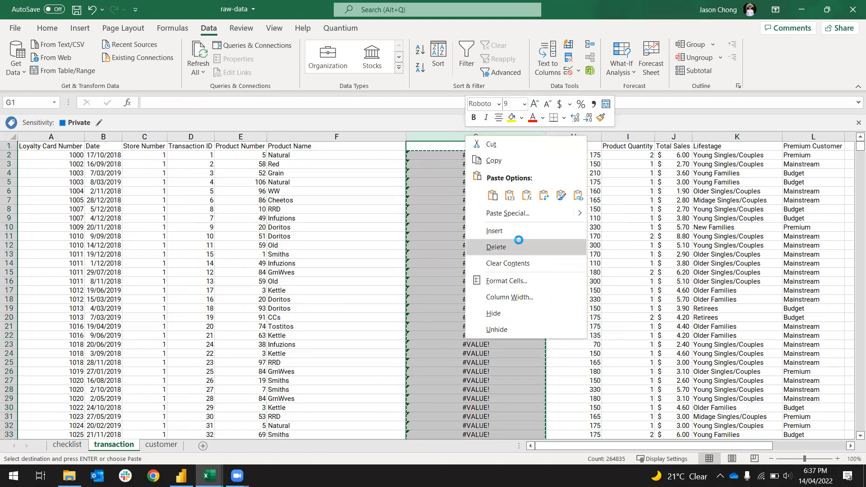
click(519, 241)
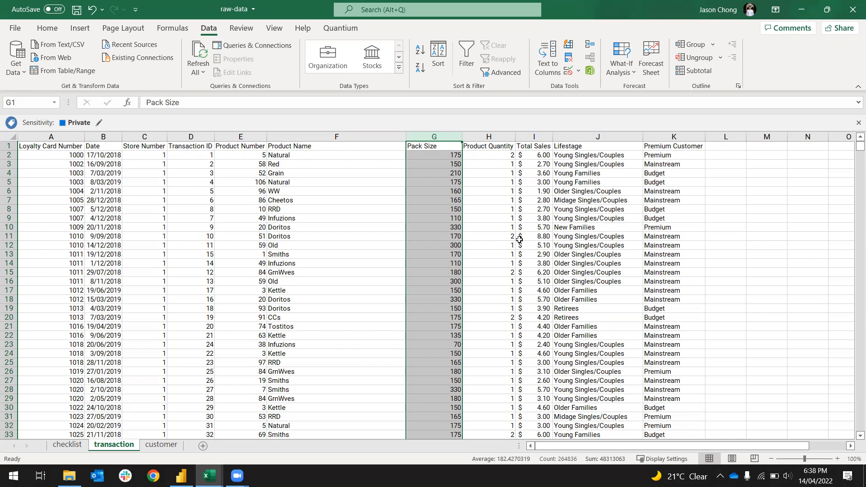
click(556, 229)
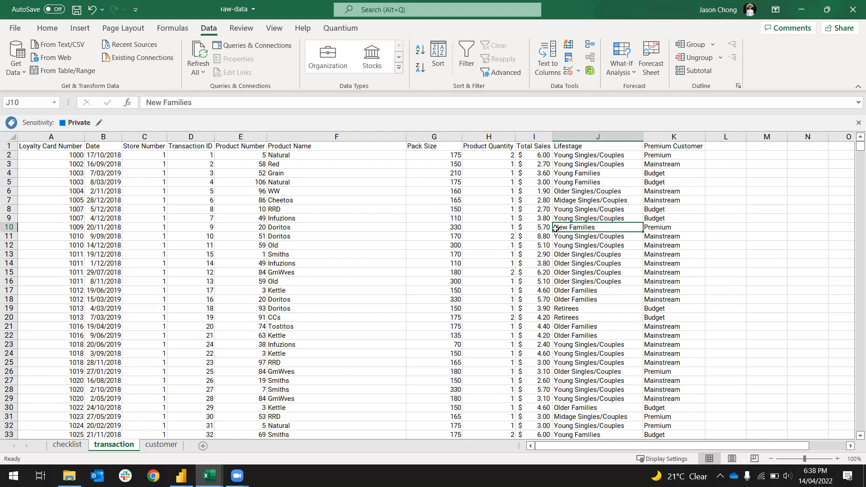
key(Up)
key(Up)
key(Up)
key(Up)
key(Up)
key(Up)
key(Up)
key(Up)
key(Up)
key(Home)
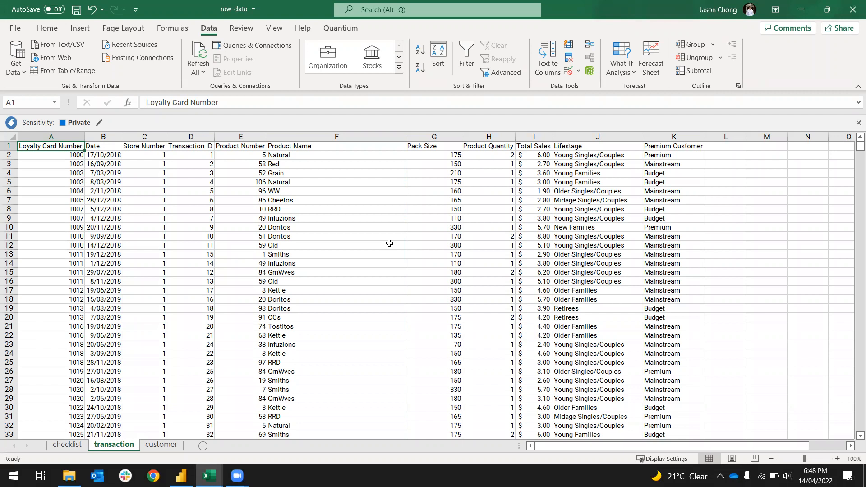
click(509, 60)
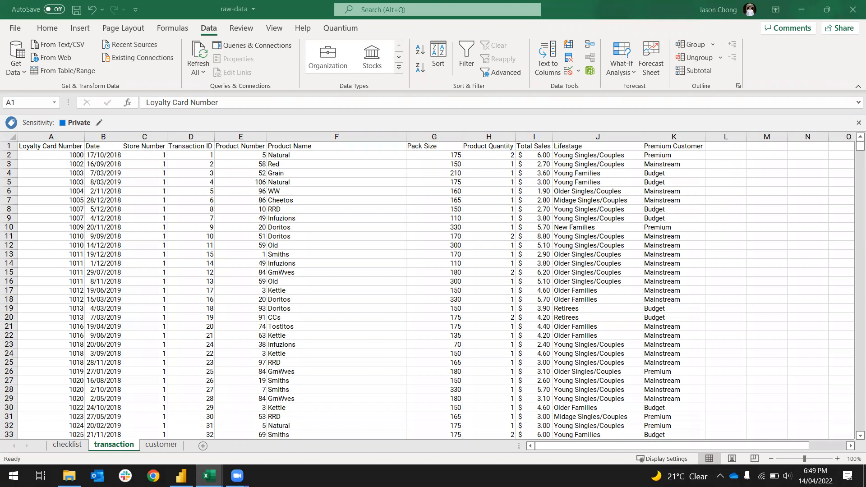
click(447, 263)
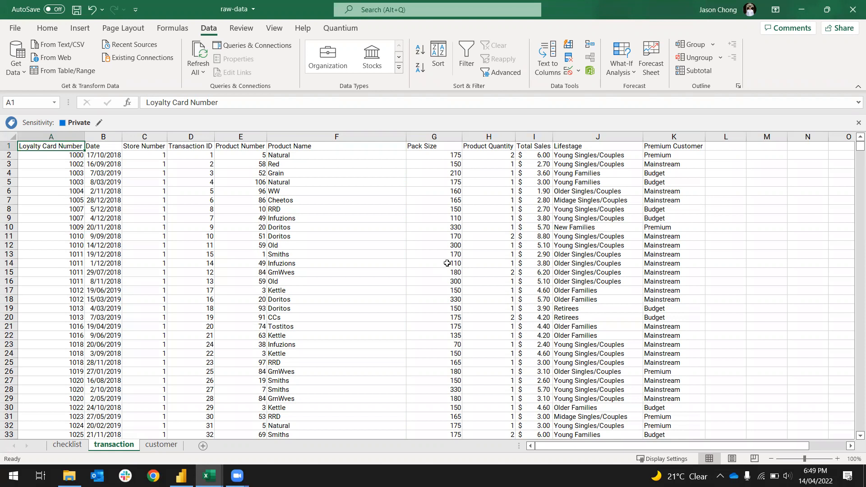
click(512, 192)
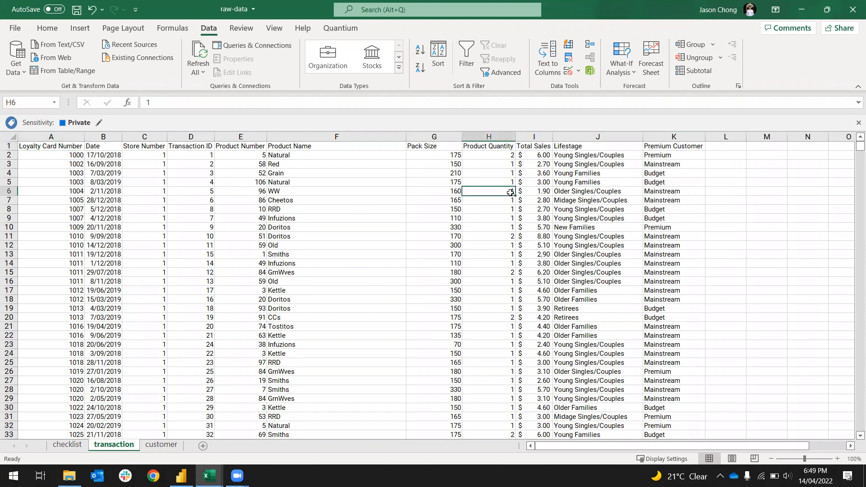
click(109, 180)
click(68, 156)
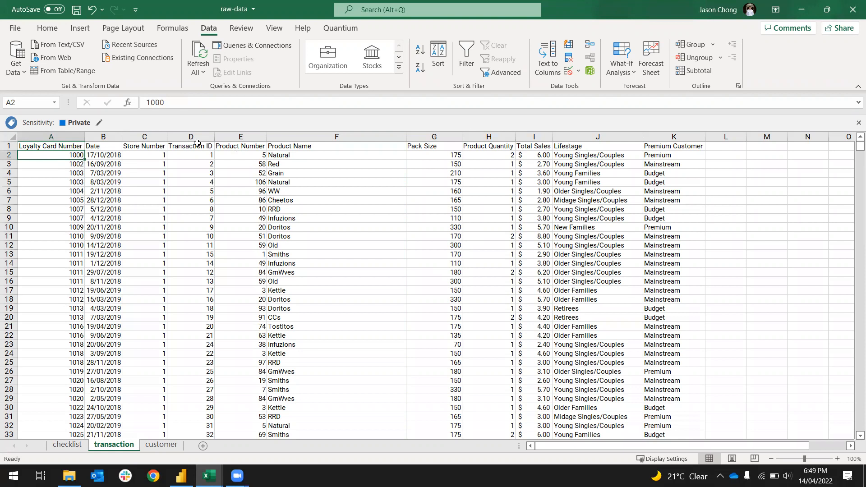
Select the whole transaction table from A1 to its last cell and turn on filtering for it
click(71, 146)
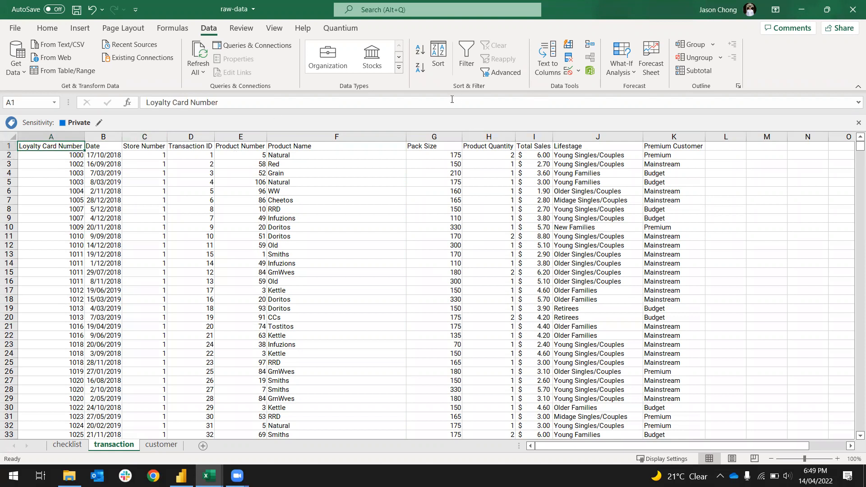
key(ctrl+shift+End)
key(ctrl+shift+l)
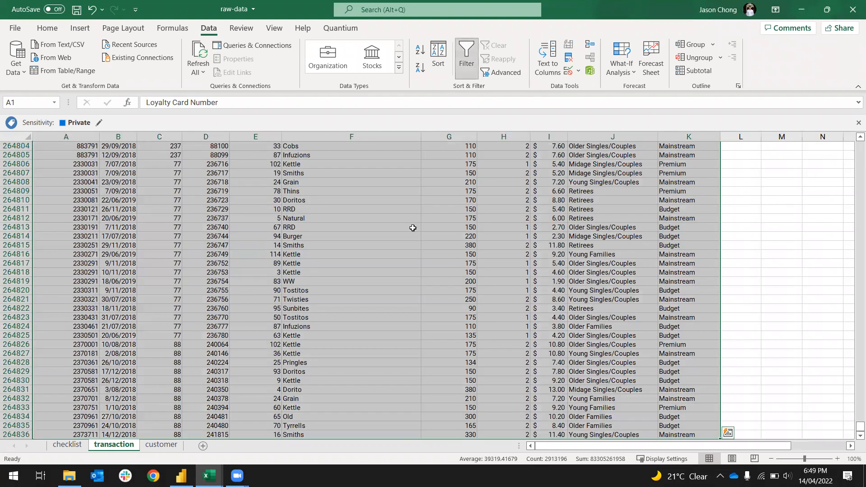
Examine the distinct brand words in the Product Name filter list for abbreviations and inconsistent spellings
click(378, 217)
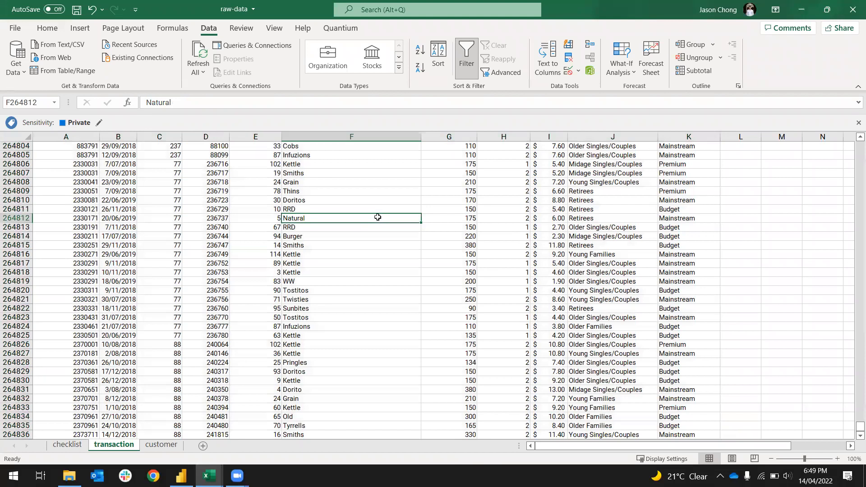
key(ctrl+Up)
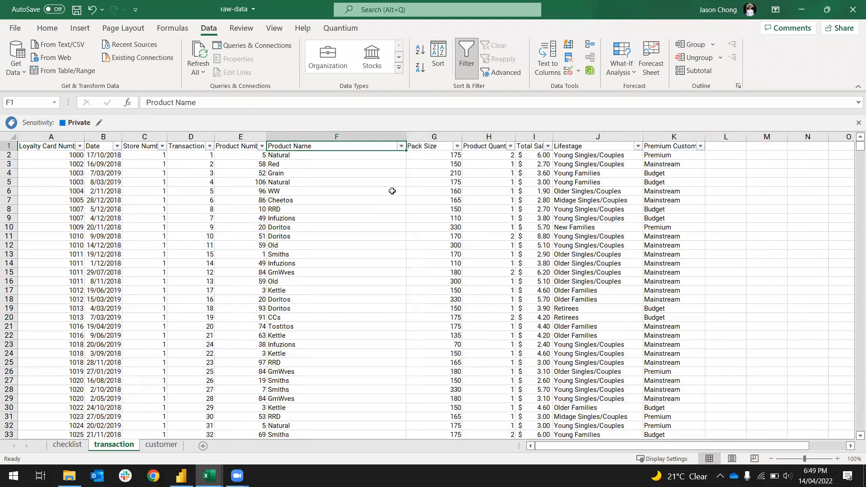
click(401, 146)
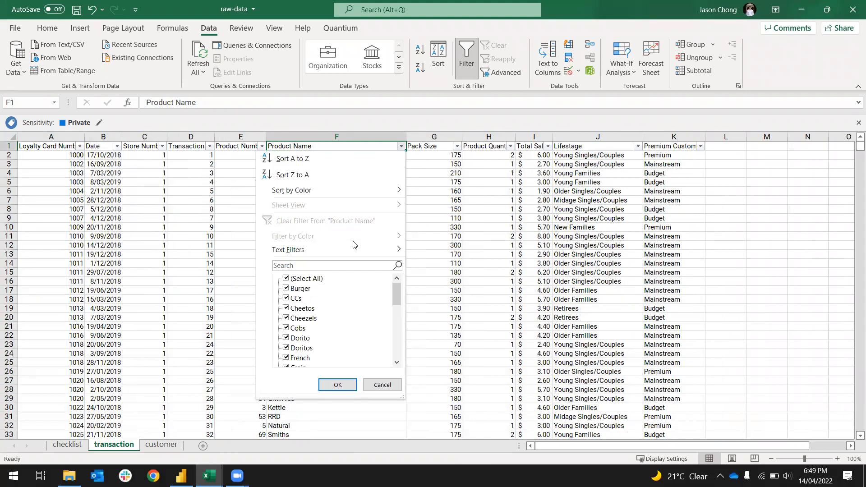
scroll(349, 303, down, 5)
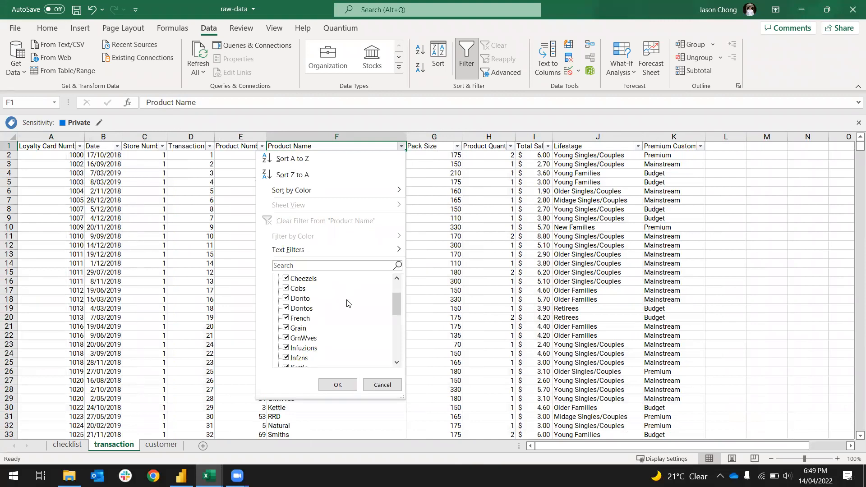
scroll(348, 303, down, 3)
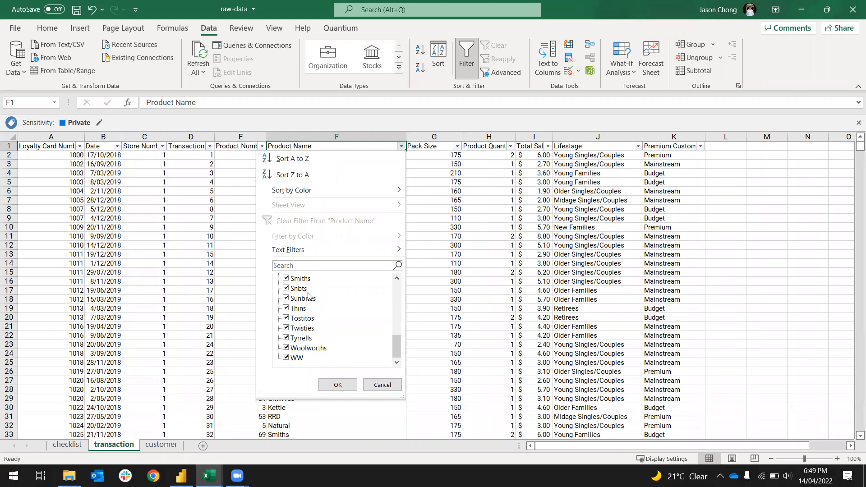
scroll(308, 296, up, 3)
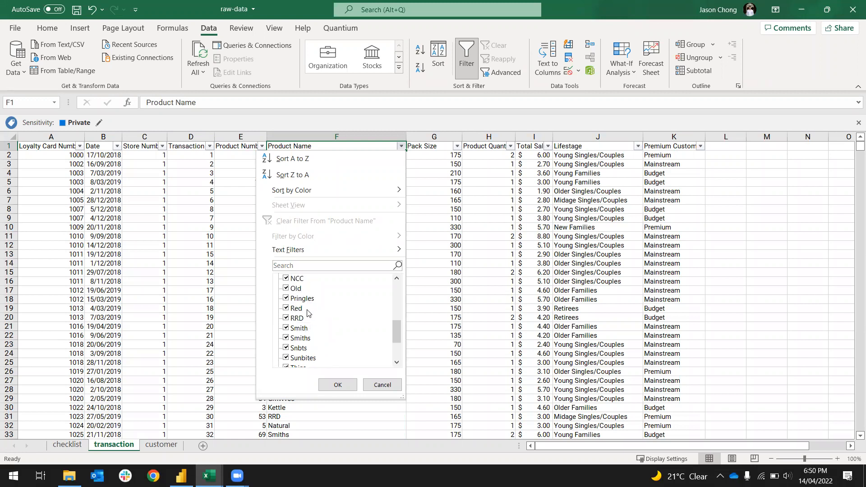
scroll(307, 310, up, 3)
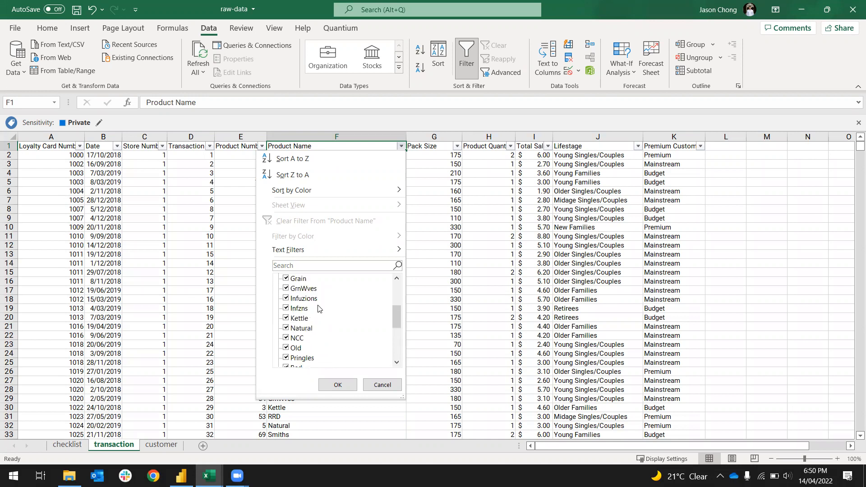
scroll(318, 308, up, 1)
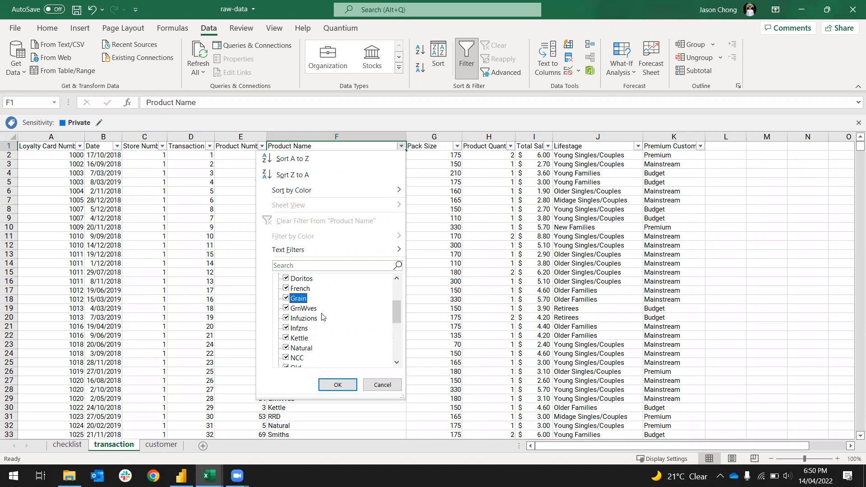
click(382, 385)
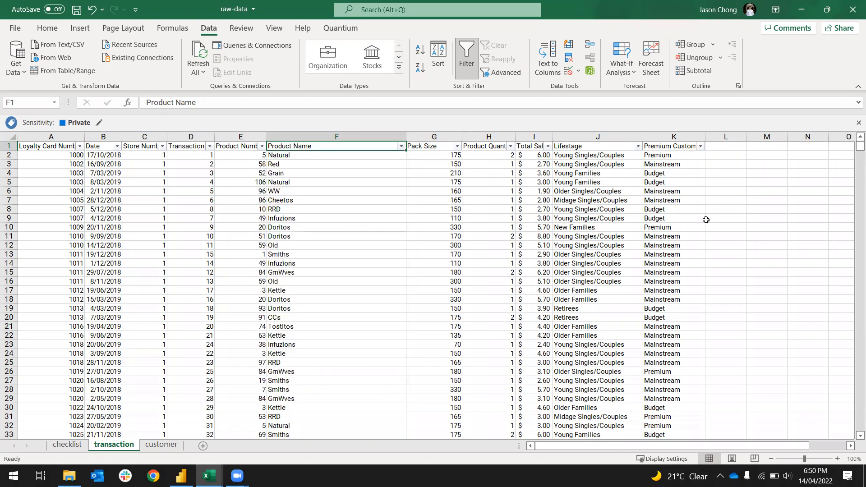
Replace every "WW" in the transaction sheet with "Woolworths"
click(47, 28)
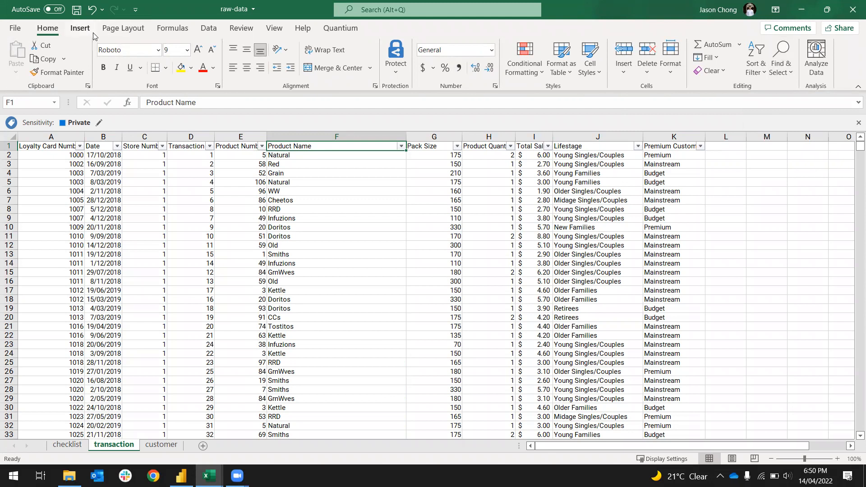
click(786, 80)
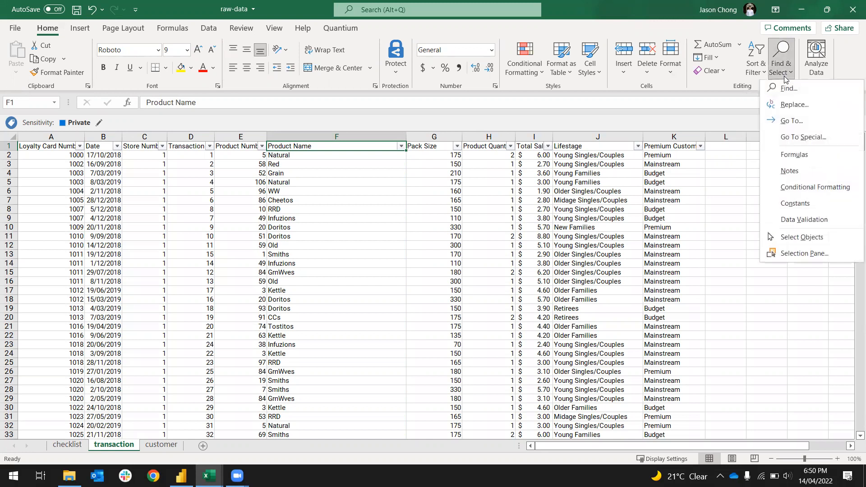
click(797, 108)
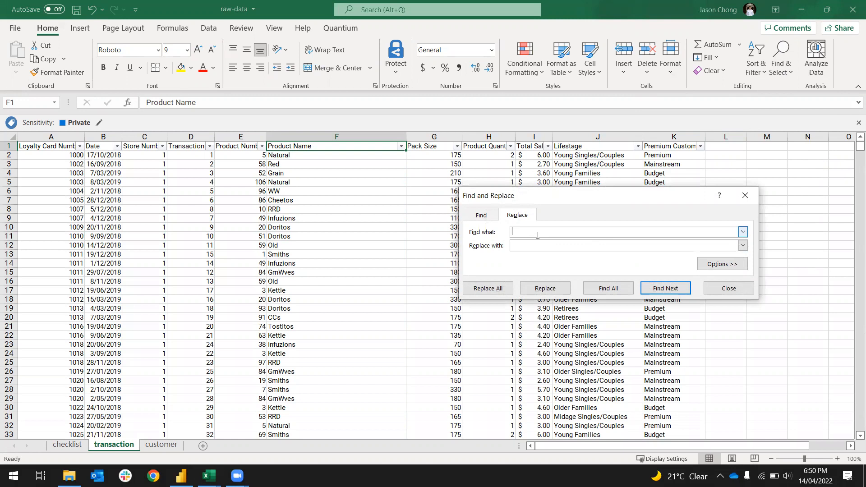
text(WW)
text(Woolworths)
click(488, 289)
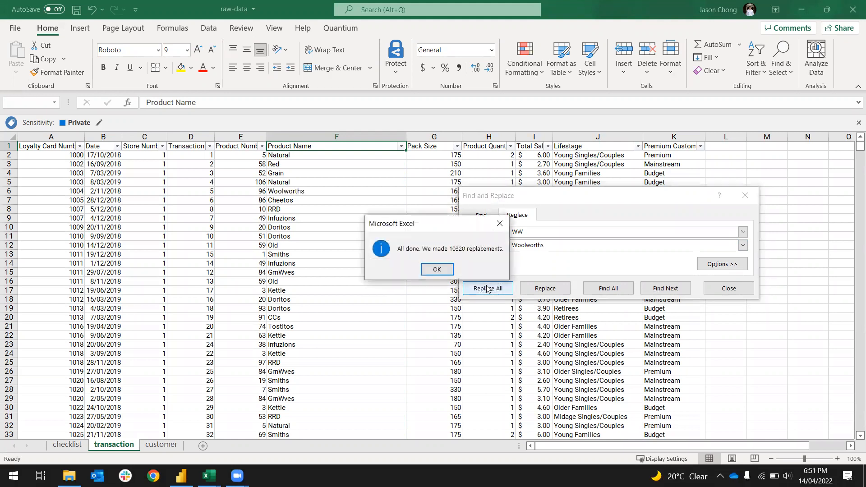
click(438, 268)
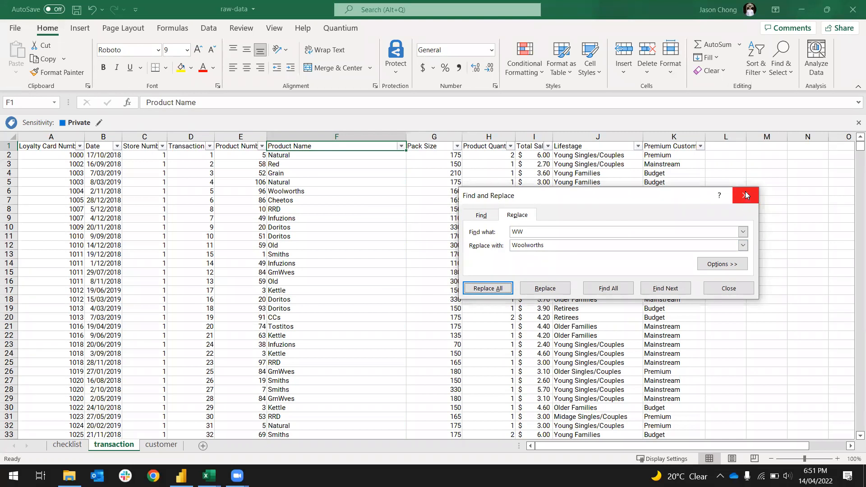
click(746, 193)
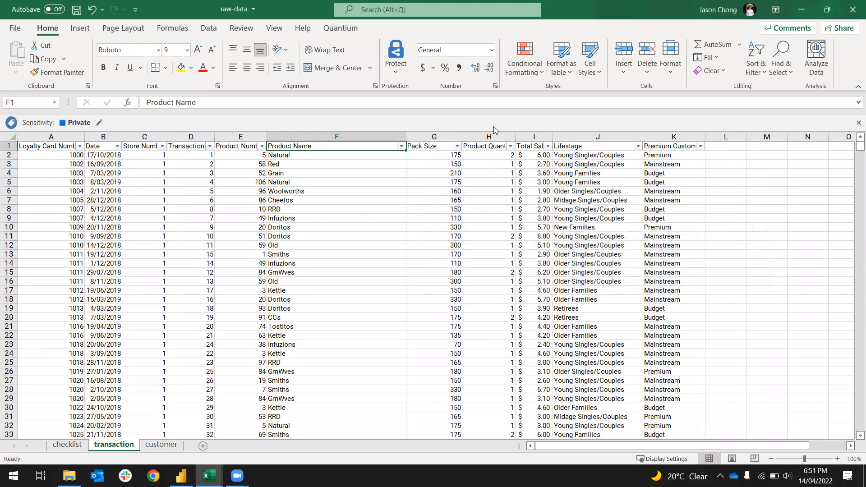
Recheck the Product Name filter list and replace every "Snbts" in the transaction sheet with "Sunbites"
click(401, 147)
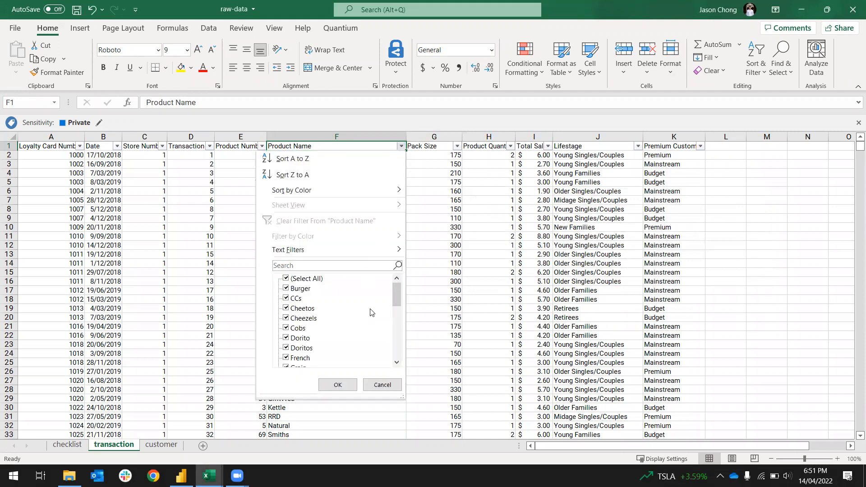
scroll(371, 313, down, 8)
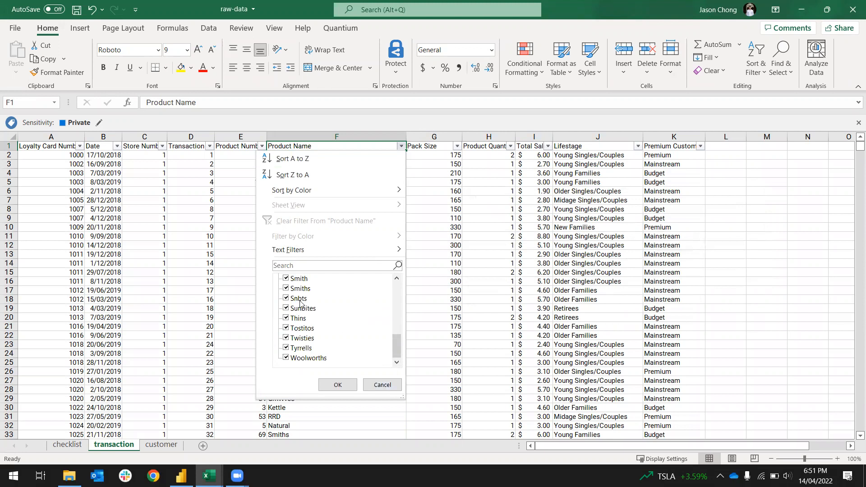
click(370, 391)
click(789, 78)
click(793, 104)
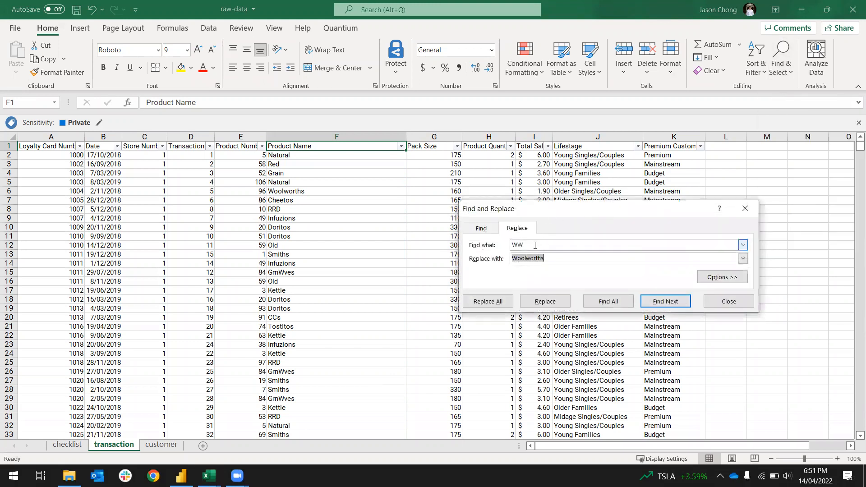
click(535, 245)
text(Snby)
key(BackSpace)
text(ts)
key(Tab)
text(Sunbites)
click(487, 303)
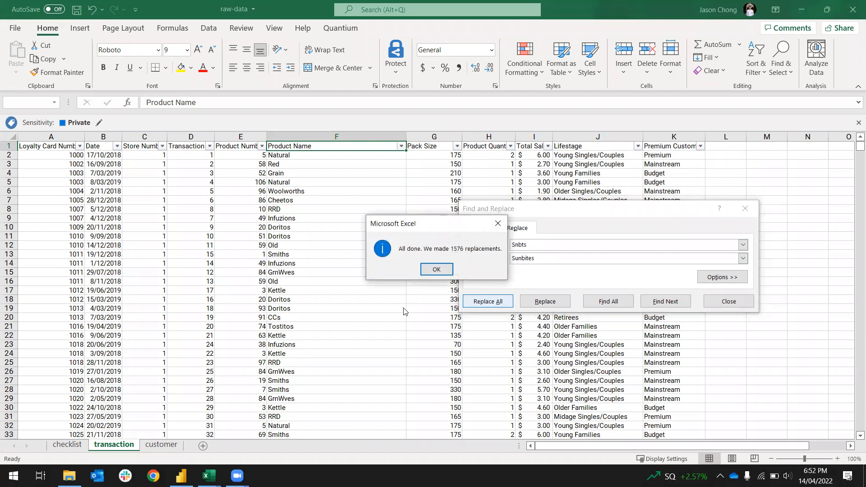
click(437, 270)
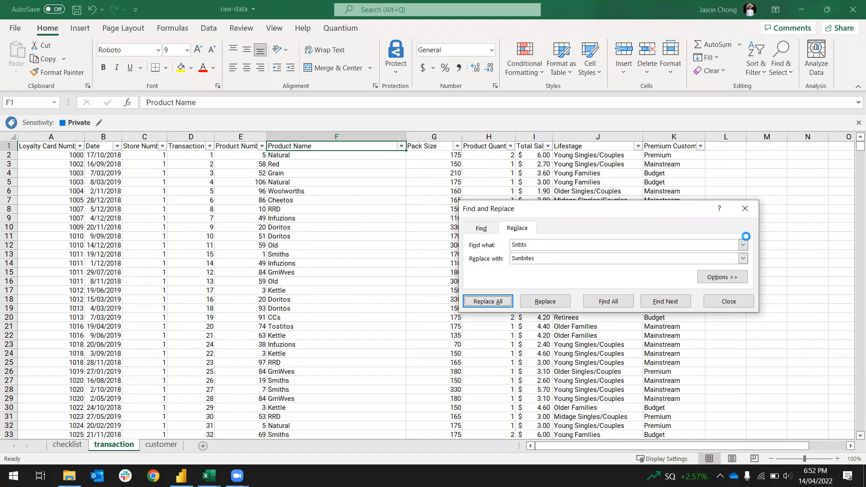
click(745, 208)
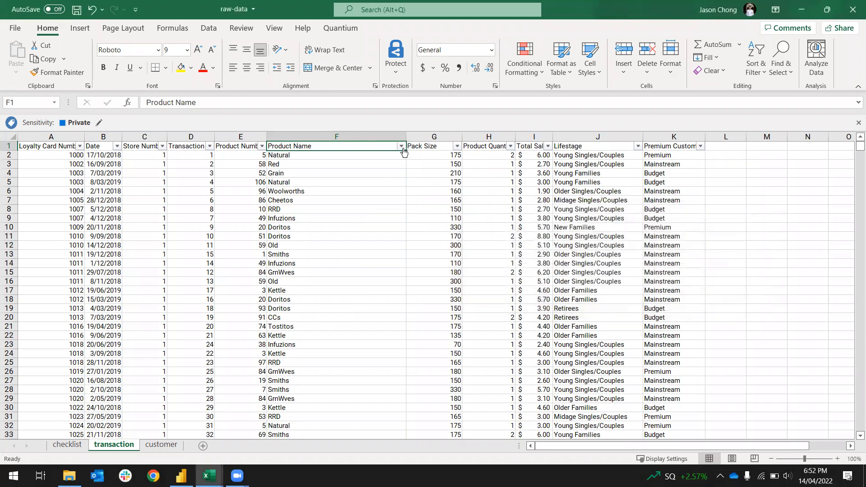
Look through the Product Name filter list again for remaining brand variants of the same name
click(401, 147)
scroll(315, 330, down, 7)
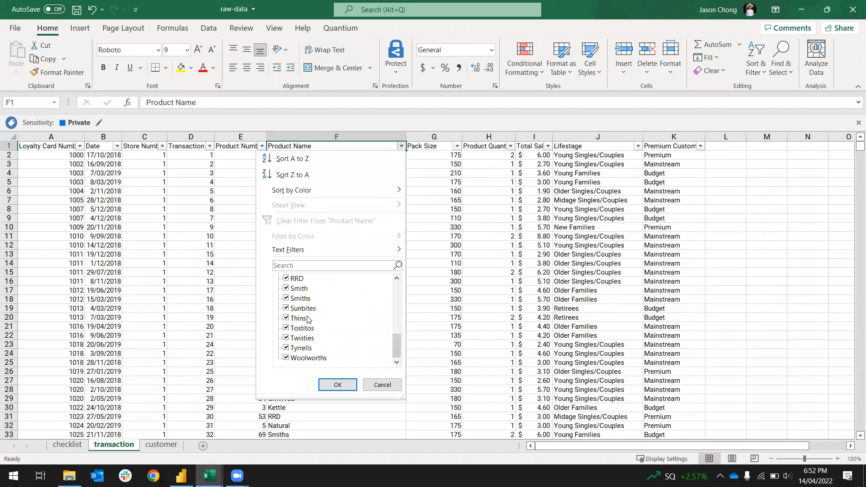
click(384, 384)
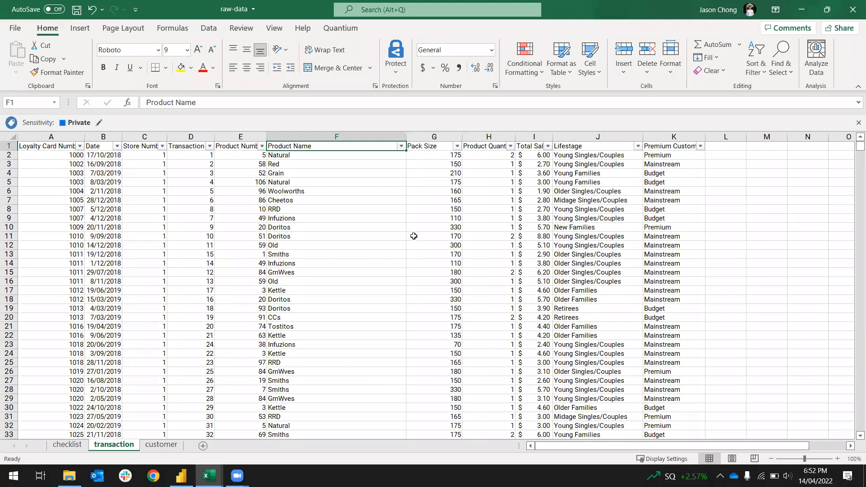
click(401, 146)
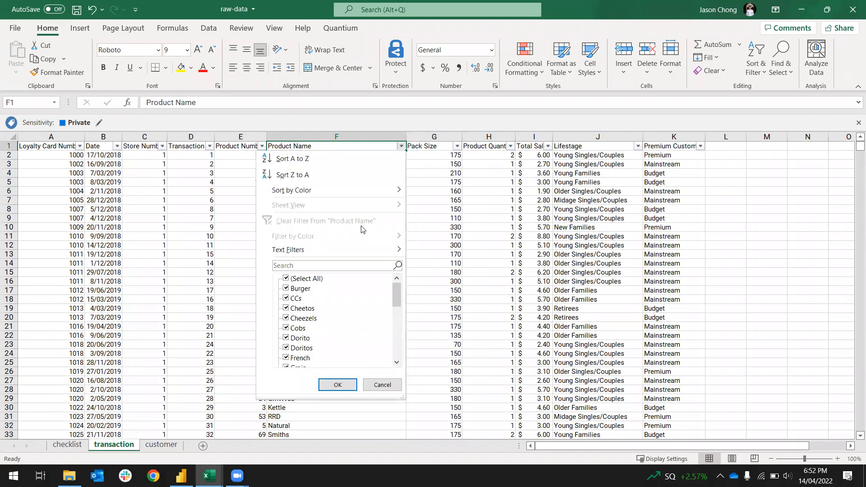
scroll(325, 322, down, 1)
scroll(325, 321, down, 2)
scroll(325, 321, down, 2)
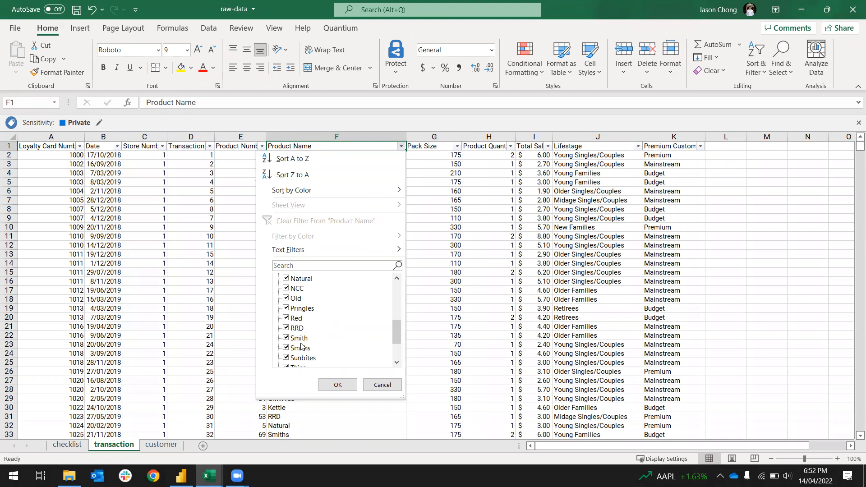
click(382, 386)
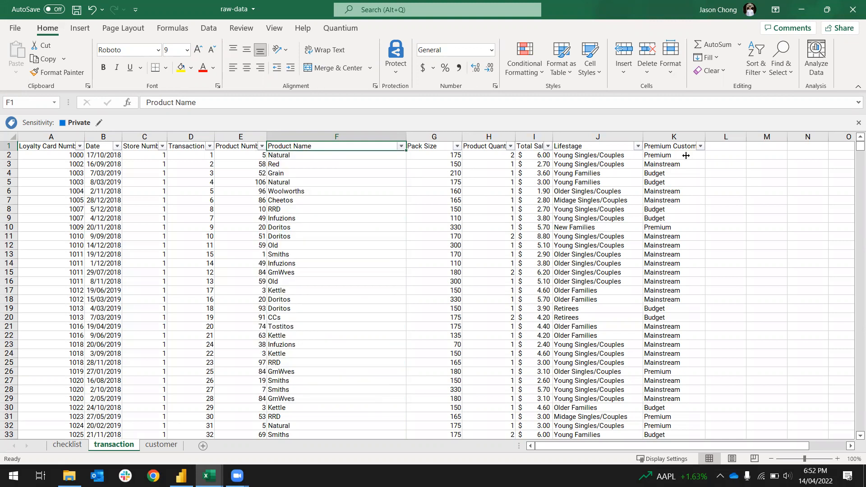
Try to replace every "Smith" in the transaction sheet with "Smiths"
click(783, 59)
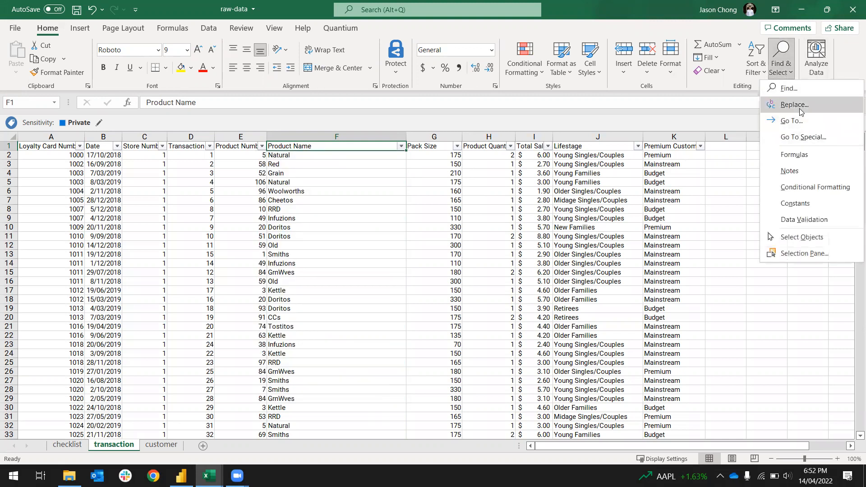
click(795, 105)
text(Smith)
key(Tab)
text(Smiths)
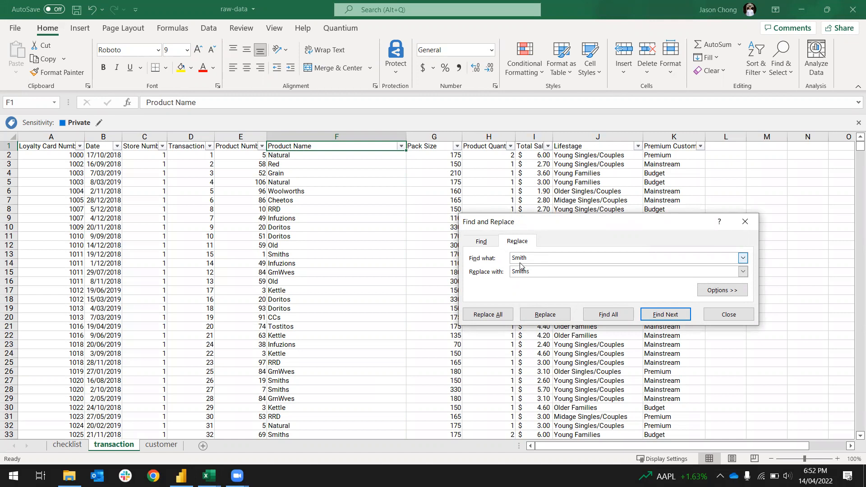
click(500, 312)
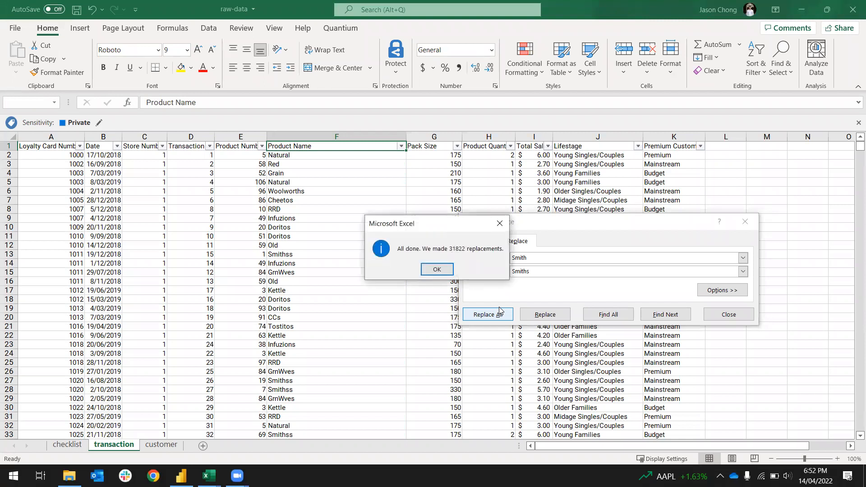
key(Return)
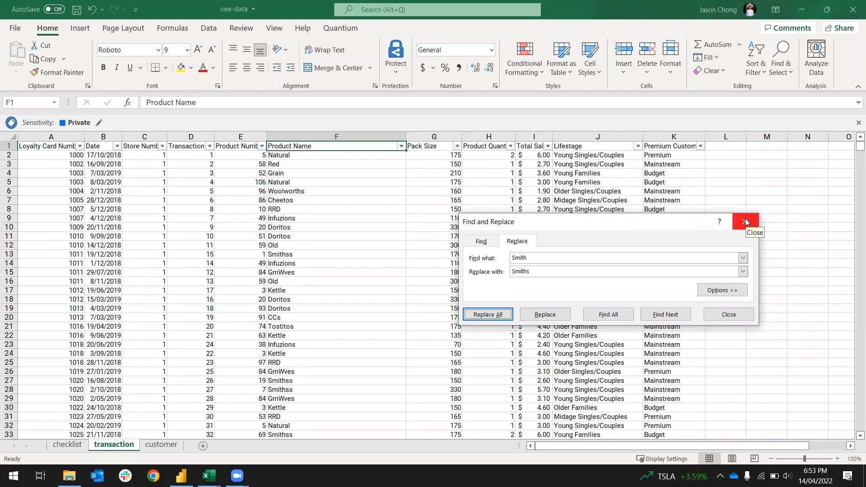
click(746, 221)
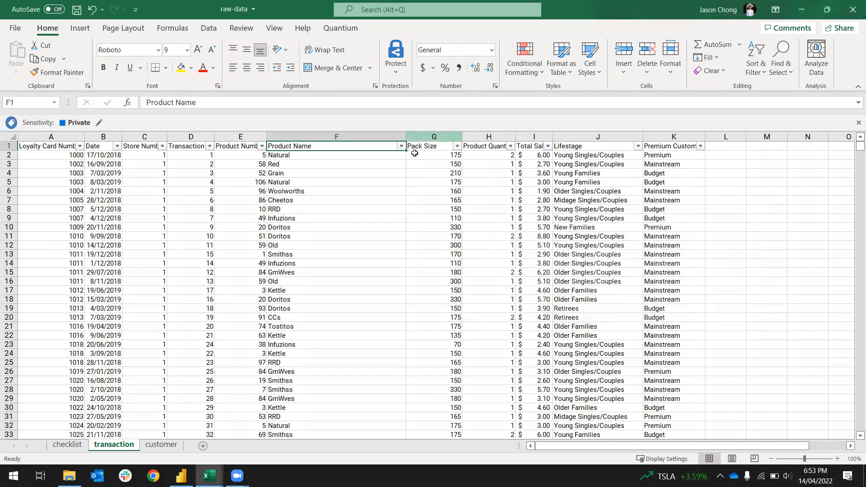
Check the Smith variants in the Product Name filter list and undo the last Smith replacement
key(alt+Down)
scroll(318, 321, down, 3)
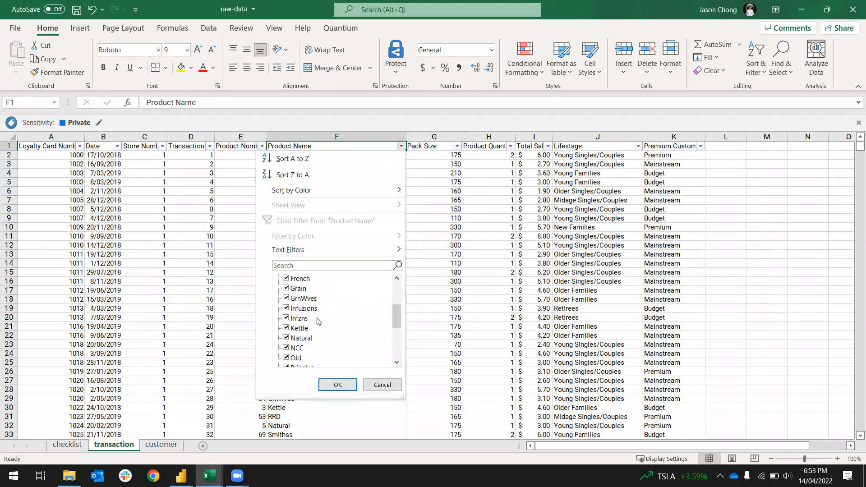
scroll(318, 321, down, 2)
scroll(318, 322, down, 2)
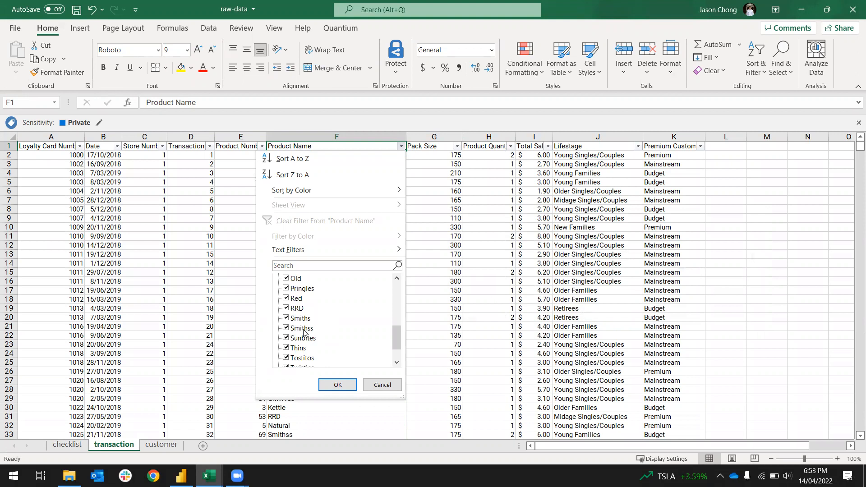
click(389, 383)
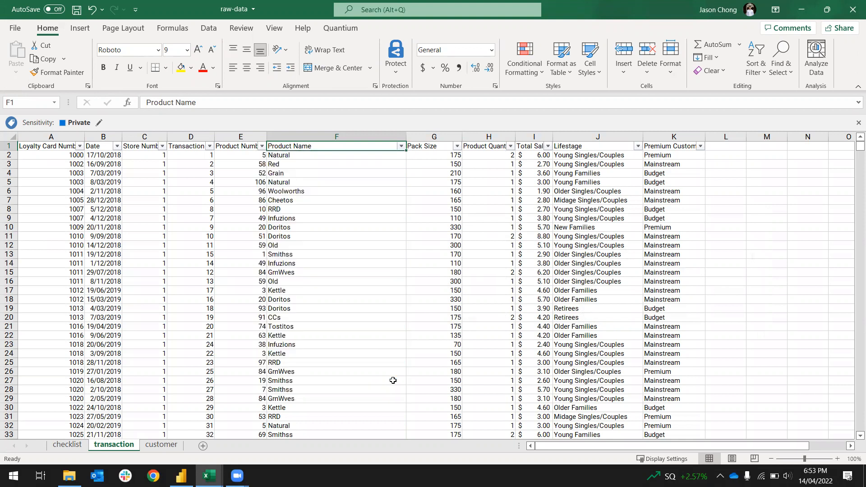
click(88, 11)
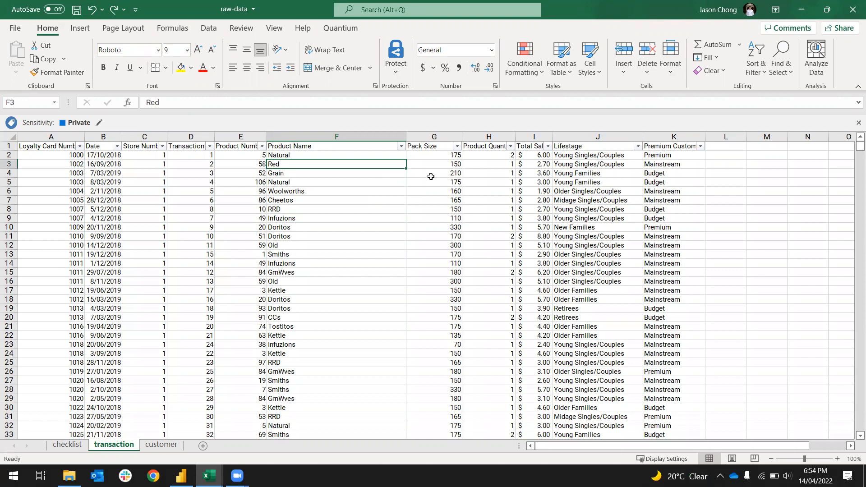
Filter the Product Name column to show only the rows named "Smith"
key(Up)
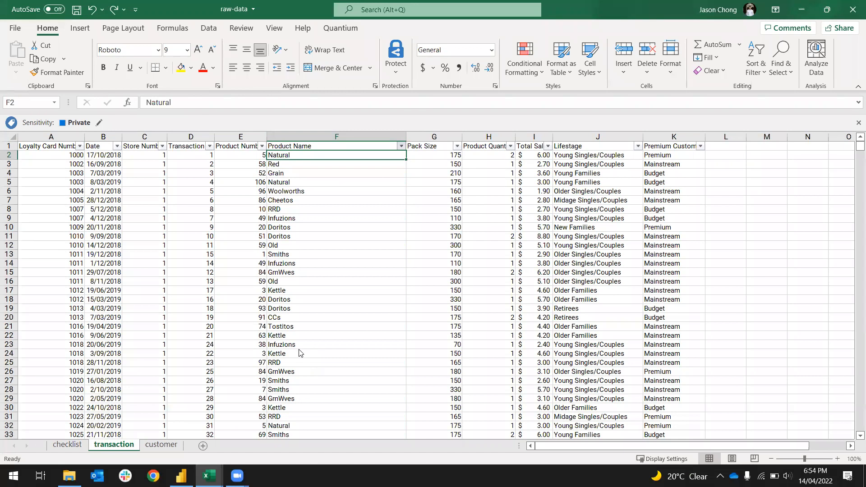
click(401, 146)
click(287, 279)
scroll(297, 343, down, 3)
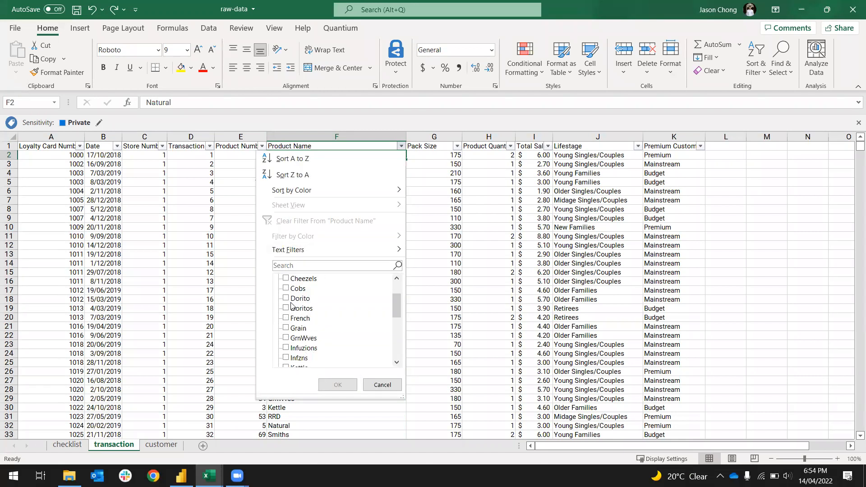
scroll(297, 343, down, 3)
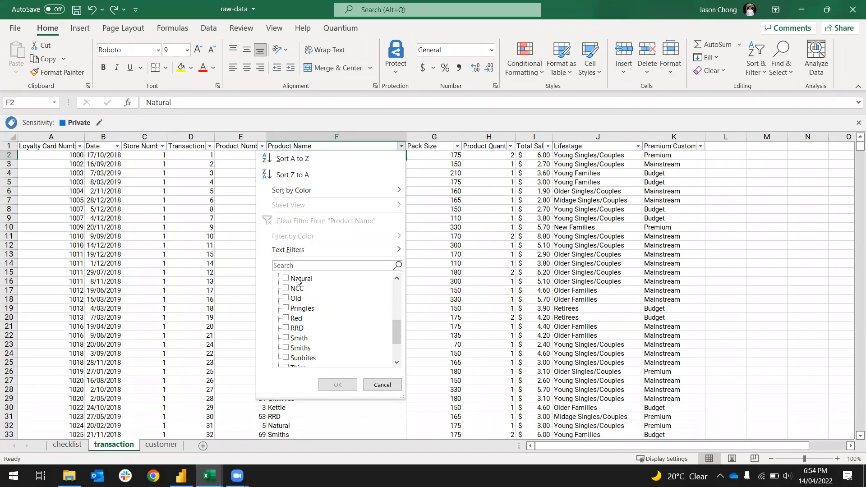
click(287, 319)
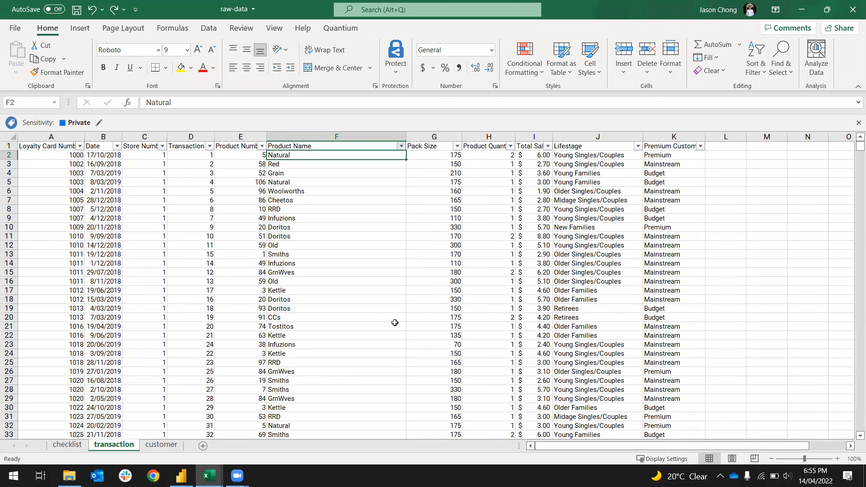
click(342, 384)
Change the first filtered product name to "Smiths" and fill it down through all the filtered rows
click(320, 159)
text(Smiths)
key(Return)
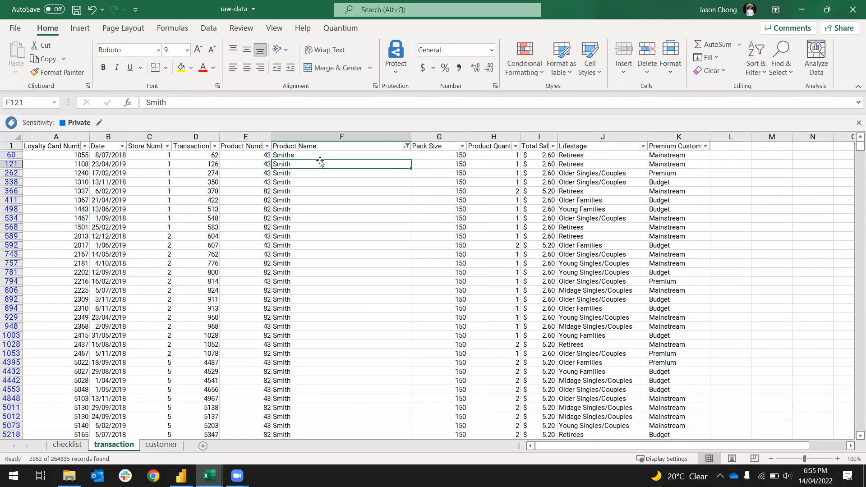
click(330, 158)
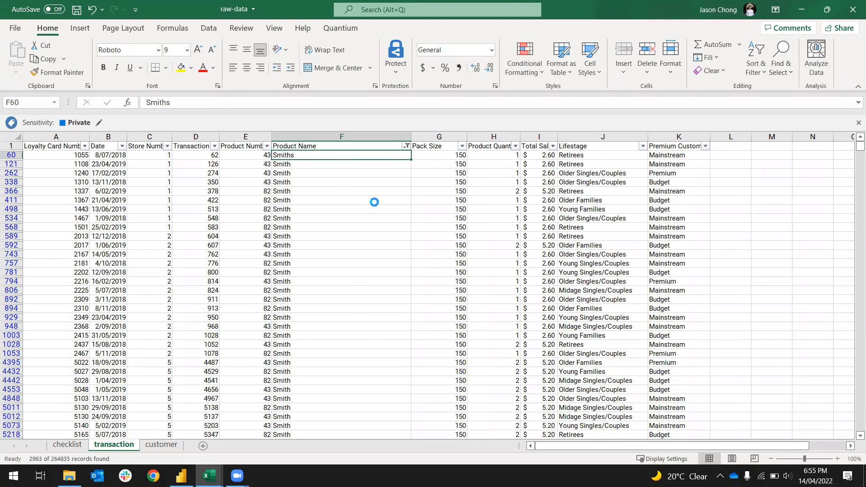
key(ctrl+shift+Down)
key(ctrl+d)
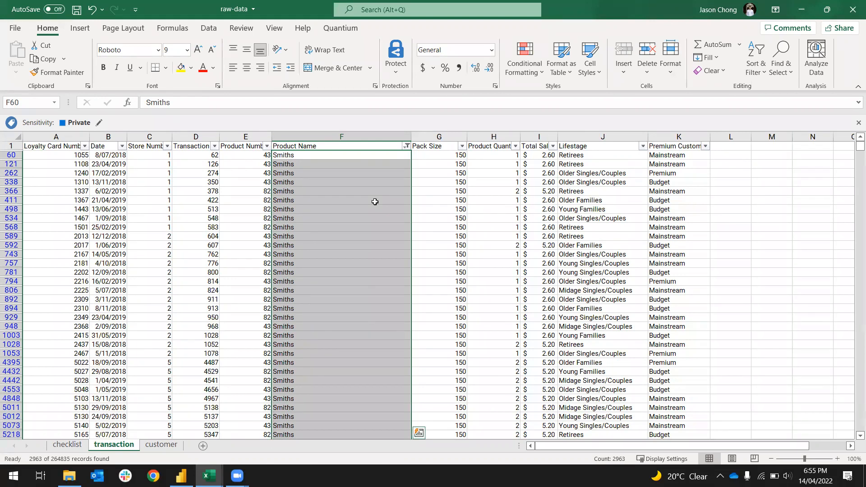
Reselect all values in the Product Name filter to show every transaction row again
click(407, 145)
click(293, 279)
click(343, 384)
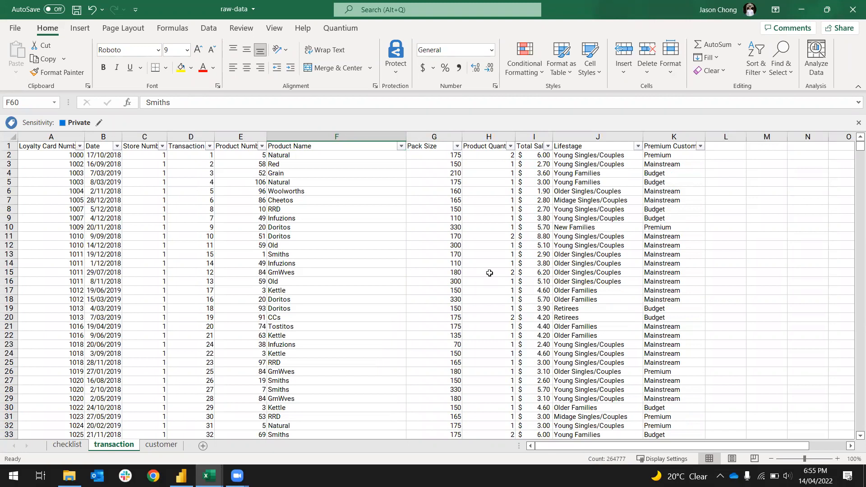
Check the Pack Size filter values, and filter Product Quantity to show only the rows with 200
click(457, 146)
scroll(422, 328, down, 5)
click(439, 385)
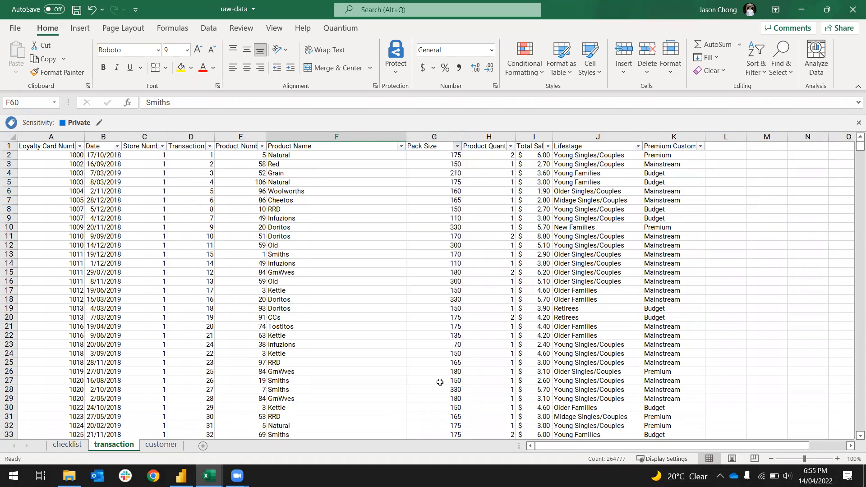
click(510, 146)
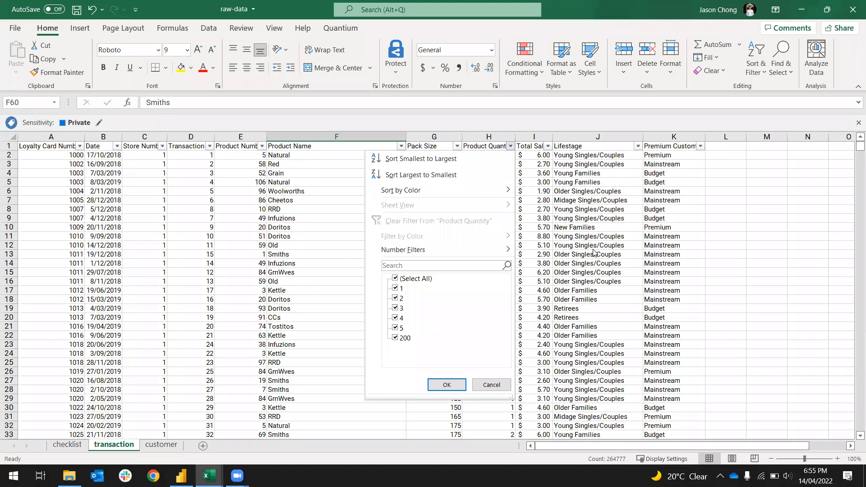
click(395, 279)
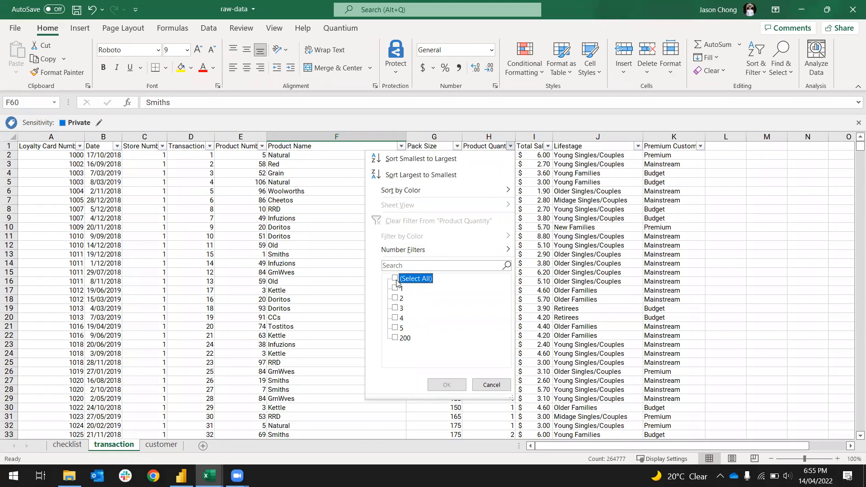
click(396, 339)
click(447, 385)
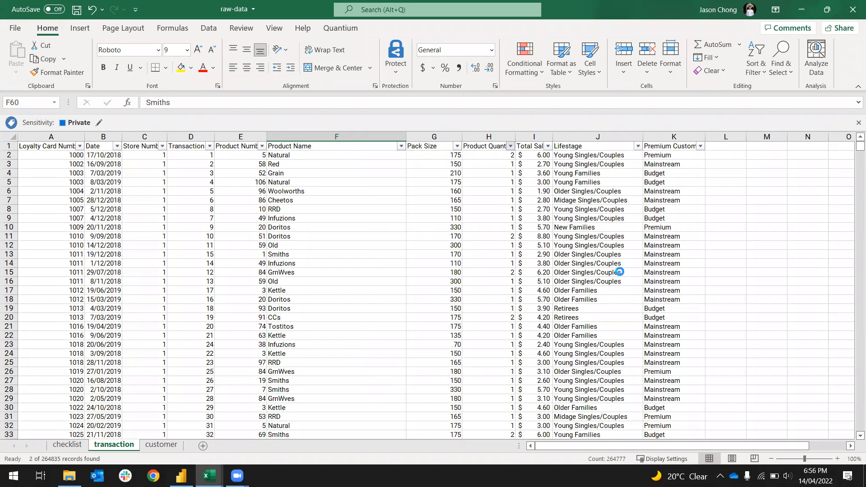
Examine the two filtered Dorito transactions with product quantity 200, comparing their loyalty card number, date, store, pack size and quantity
click(474, 166)
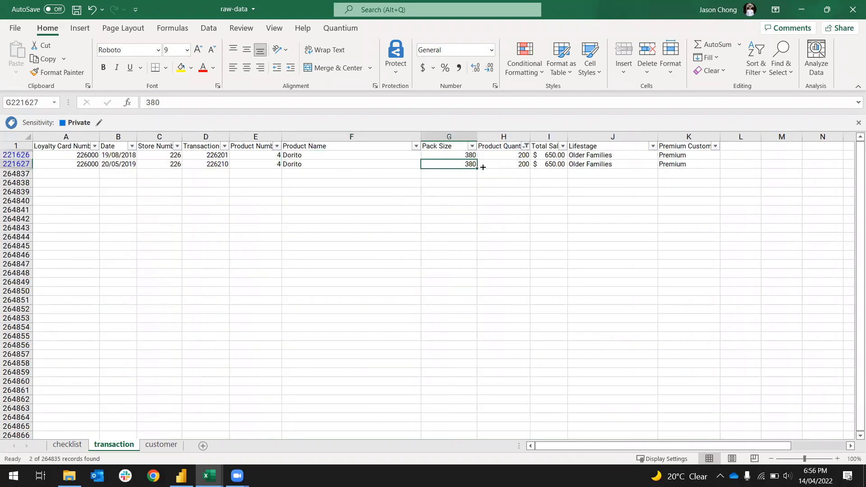
click(508, 164)
click(153, 163)
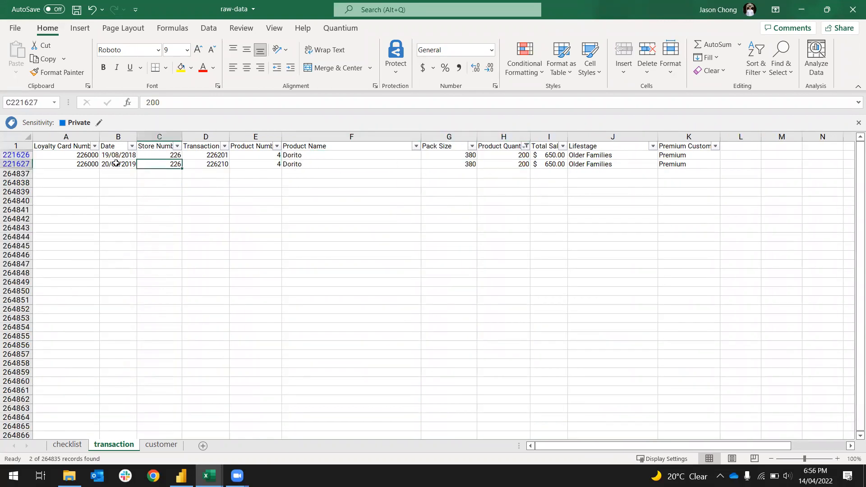
click(88, 164)
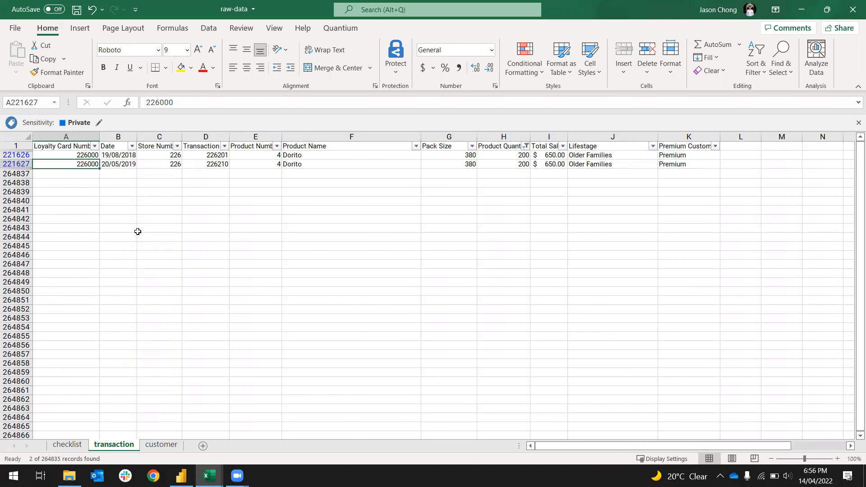
key(Up)
key(Down)
key(Up)
key(Down)
key(Up)
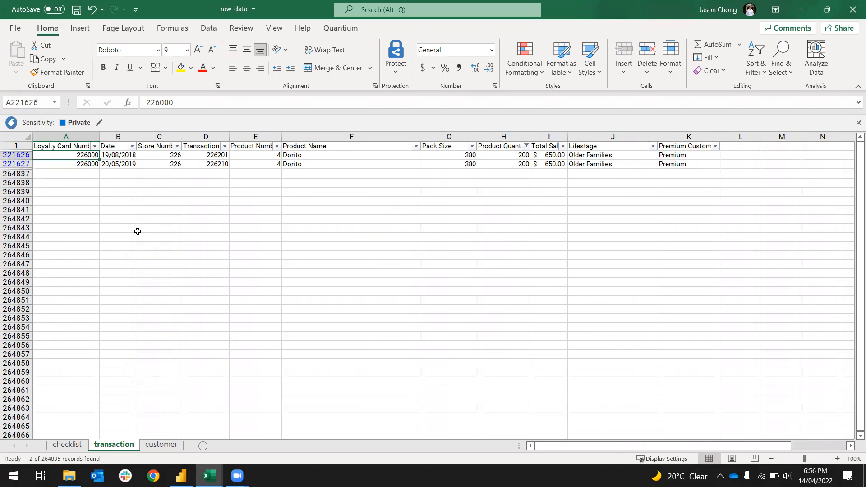
key(Right)
key(Down)
key(Right)
key(Right)
key(Right)
key(Right)
key(Right)
key(Right)
key(Right)
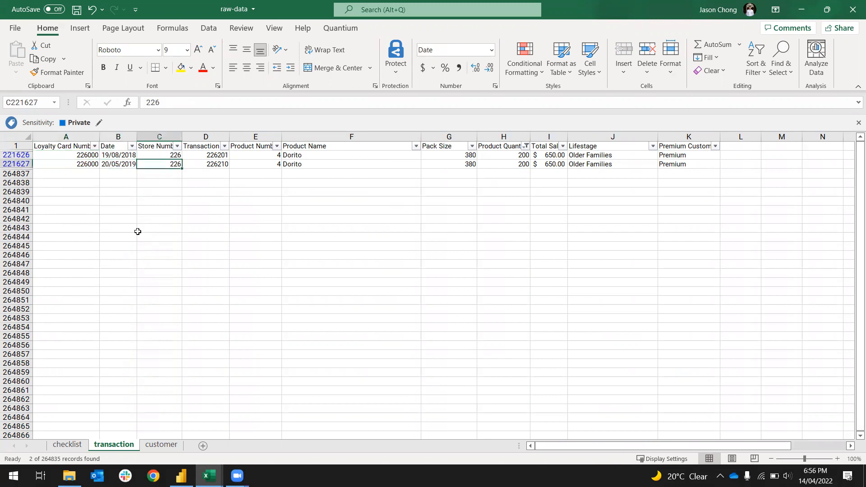
key(Left)
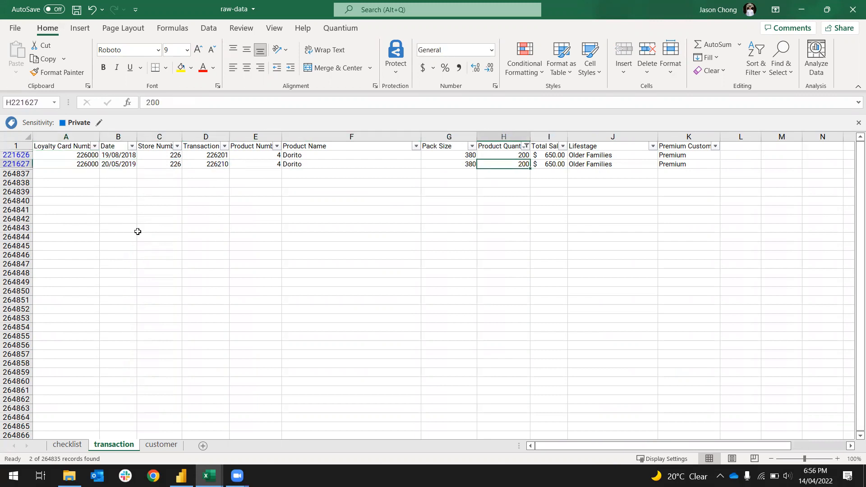
key(Up)
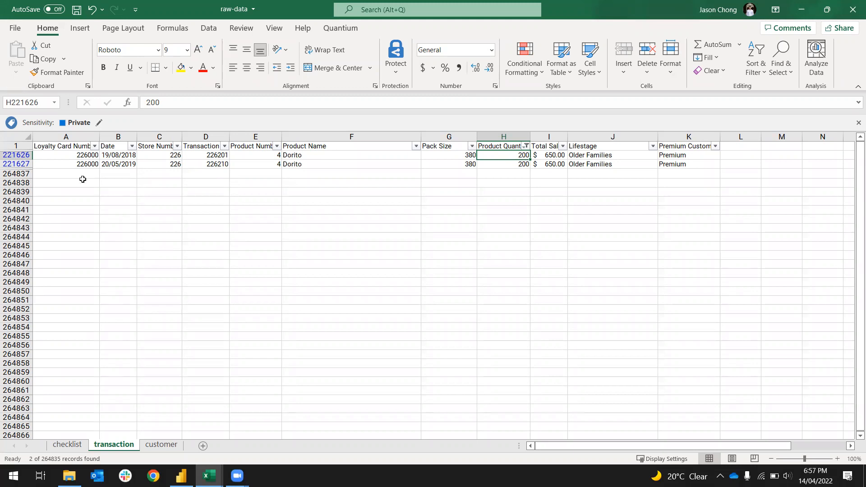
Delete both filtered transaction rows with product quantity 200 from the transaction sheet
click(13, 155)
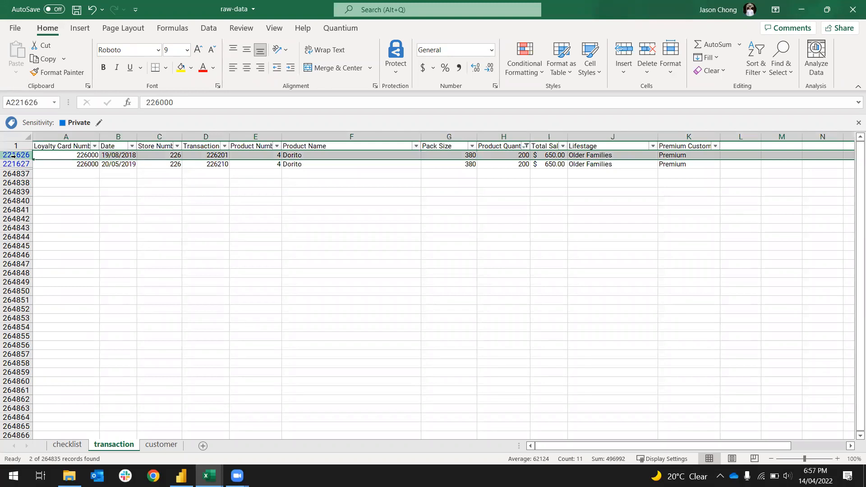
key(shift+Down)
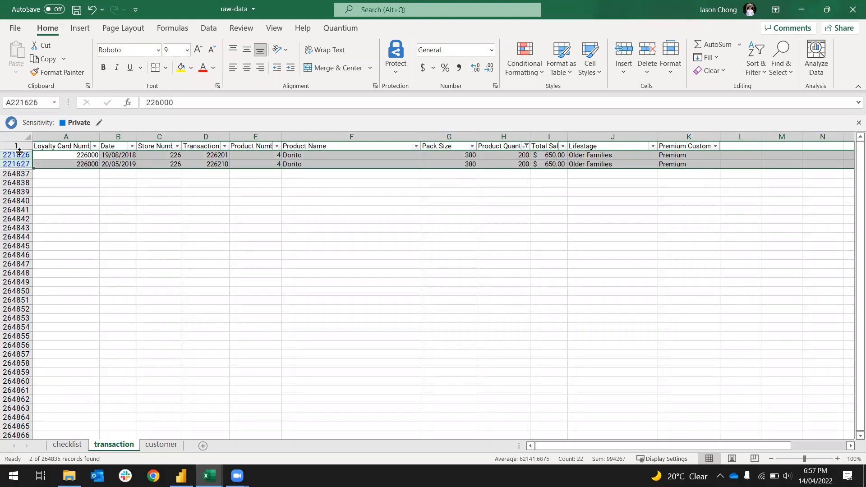
right_click(15, 162)
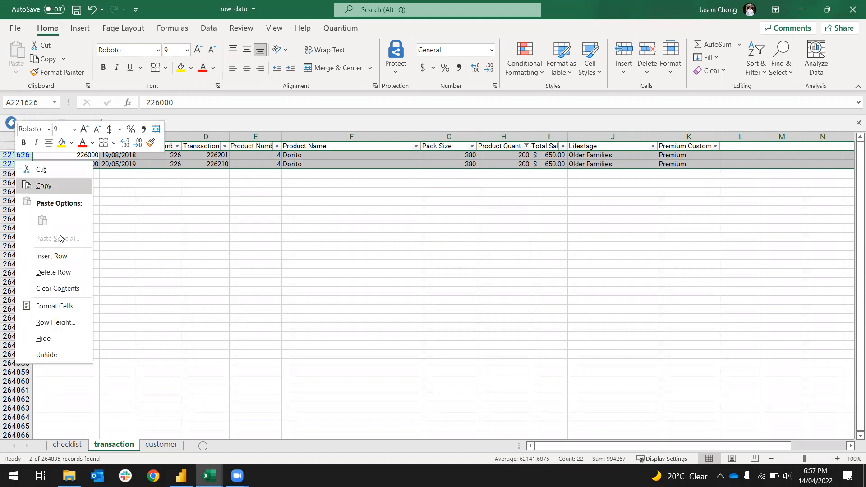
click(83, 276)
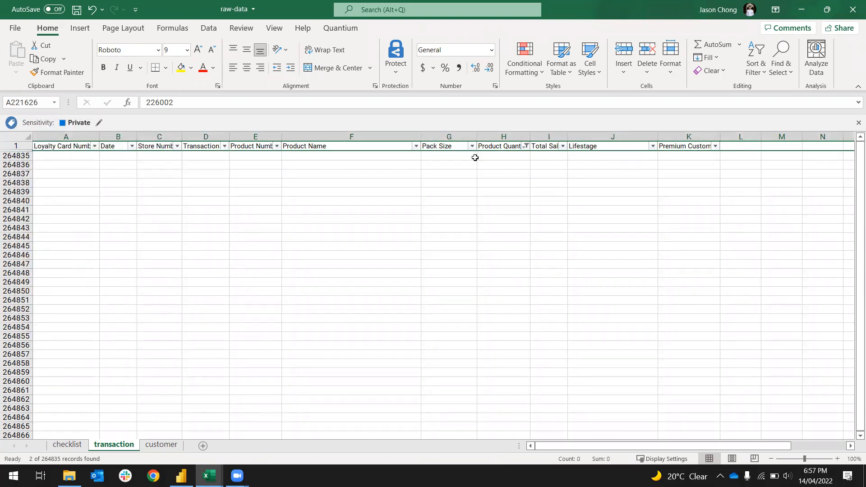
Clear the filter from the Product Quantity column to show all remaining transactions
click(527, 146)
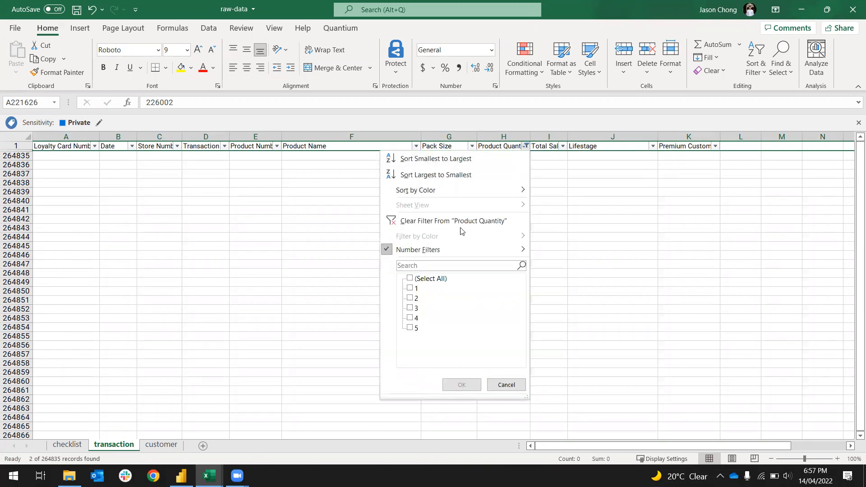
click(441, 215)
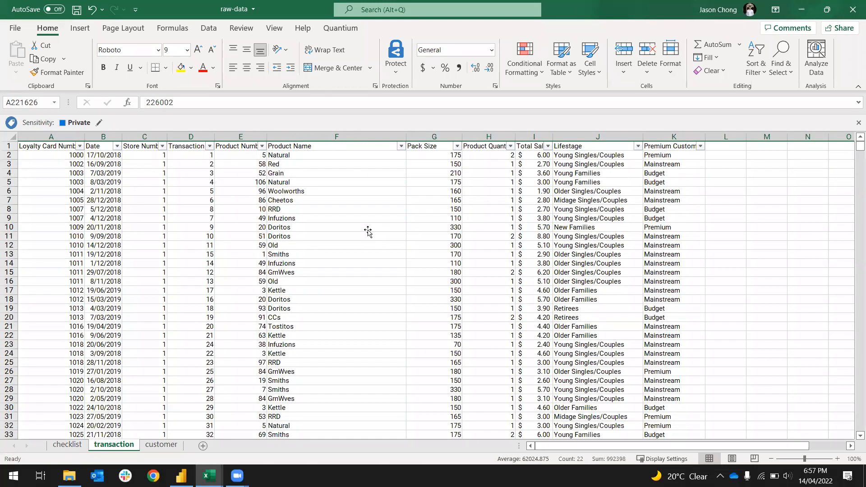
click(368, 231)
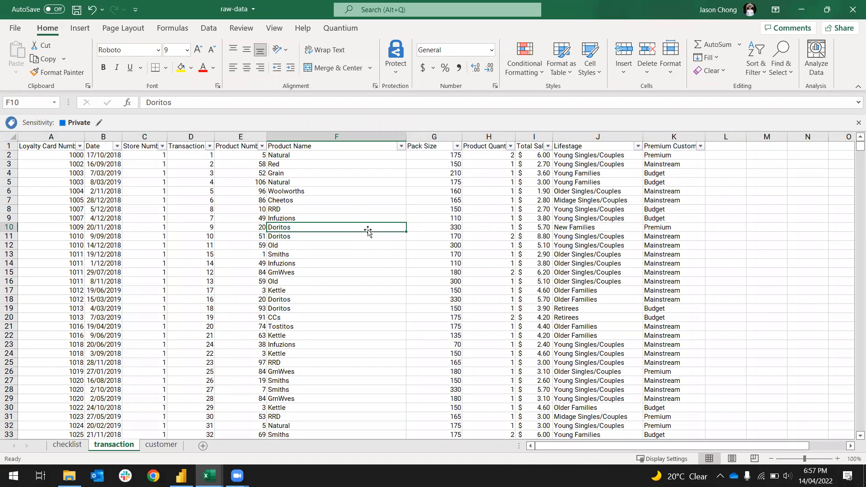
Examine the first records of the transaction sheet, from the Product Name column across to the start of the Date column
key(Up)
key(Up)
key(Up)
key(Up)
key(Up)
key(Up)
key(Up)
key(Up)
key(Up)
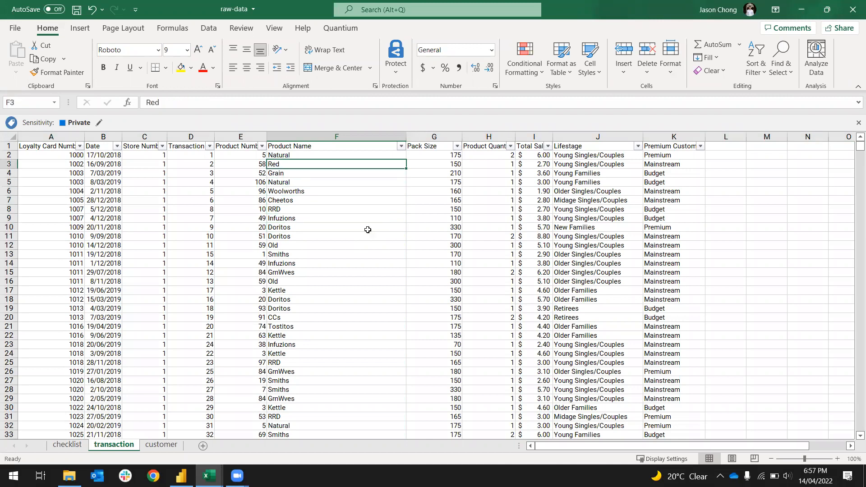
key(Left)
key(Left)
key(Left)
key(Left)
key(Down)
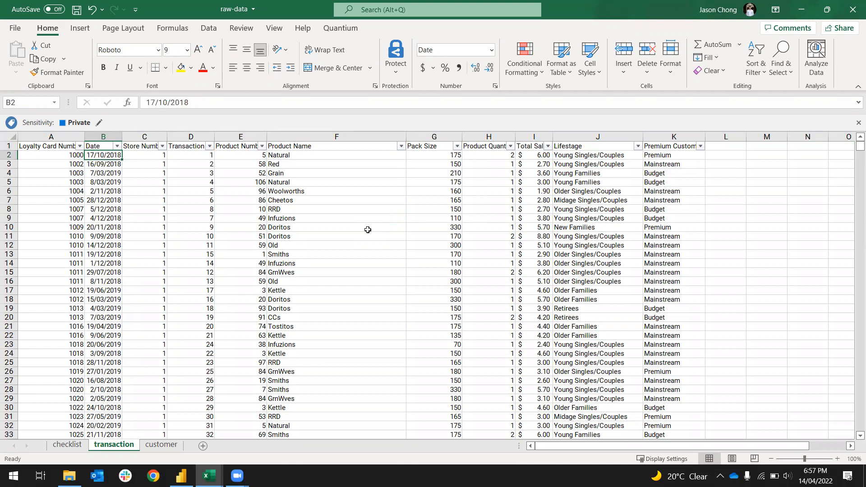
Add a new sheet and enter =UNIQUE(transaction!B2:B264834) in A1 to list the distinct transaction dates
click(204, 446)
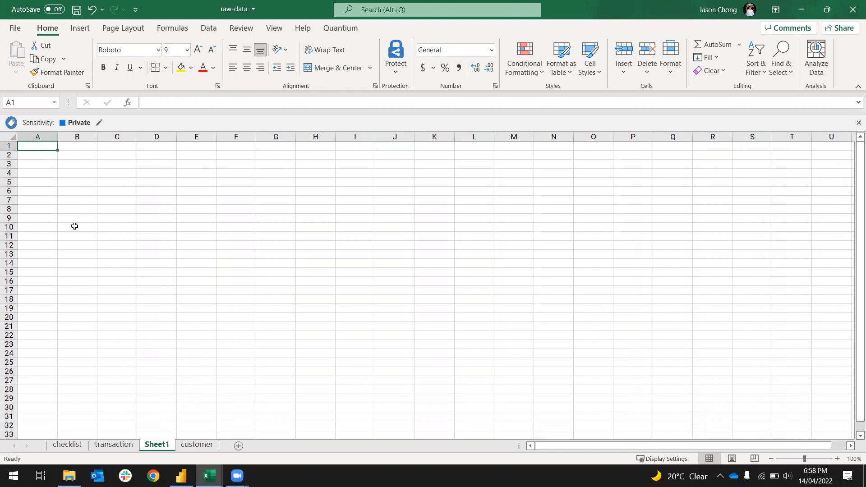
text(=unique)
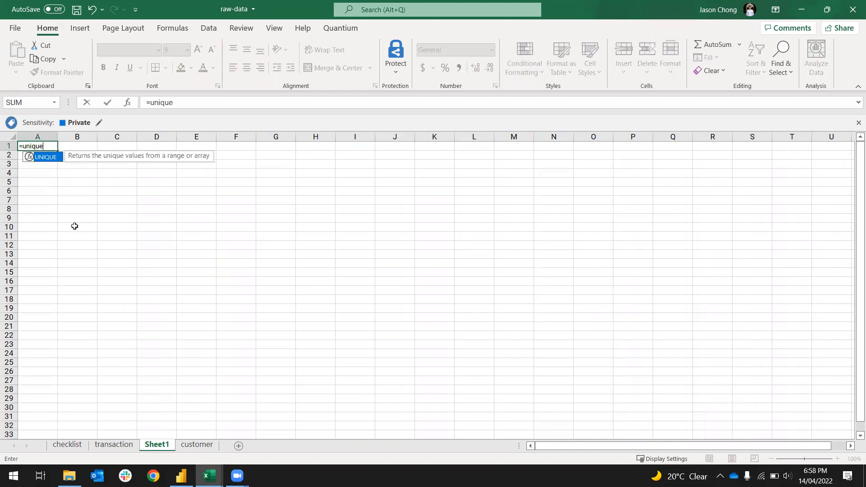
text(()
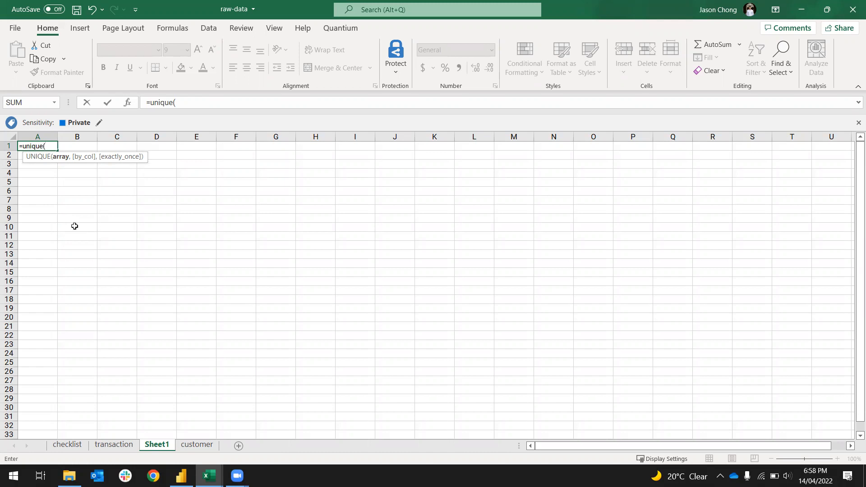
click(126, 446)
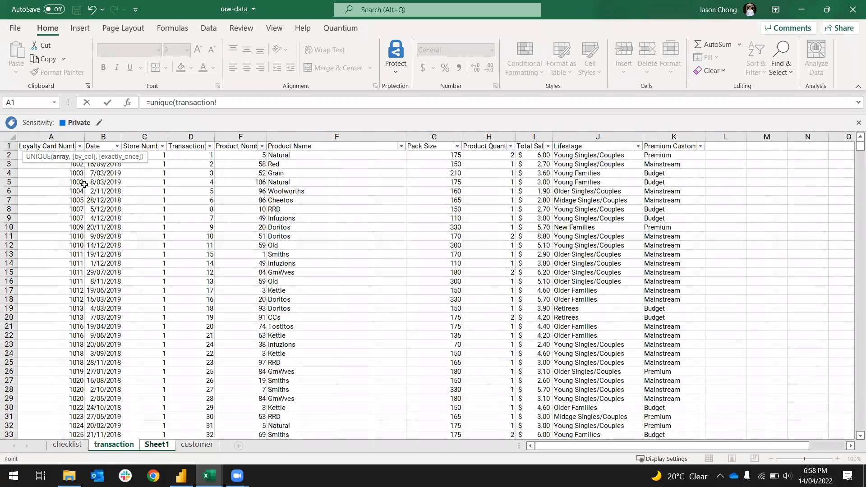
click(124, 175)
click(113, 172)
key(Up)
key(Up)
key(ctrl+shift+Down)
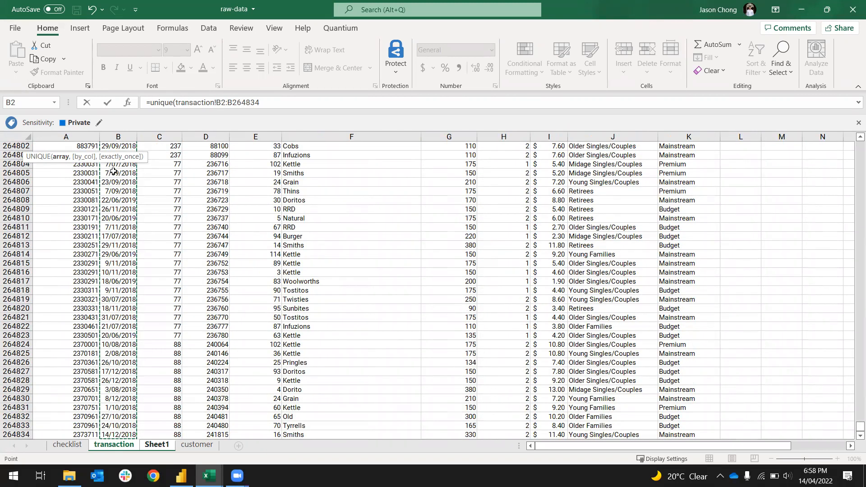
text())
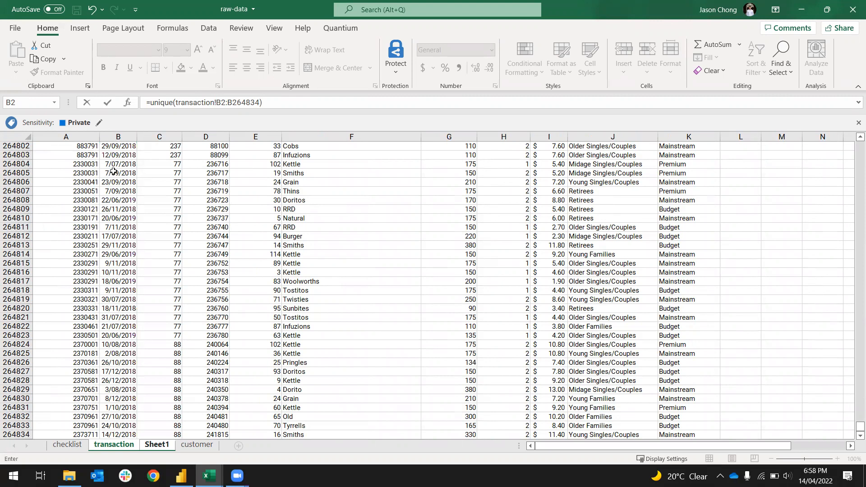
key(Return)
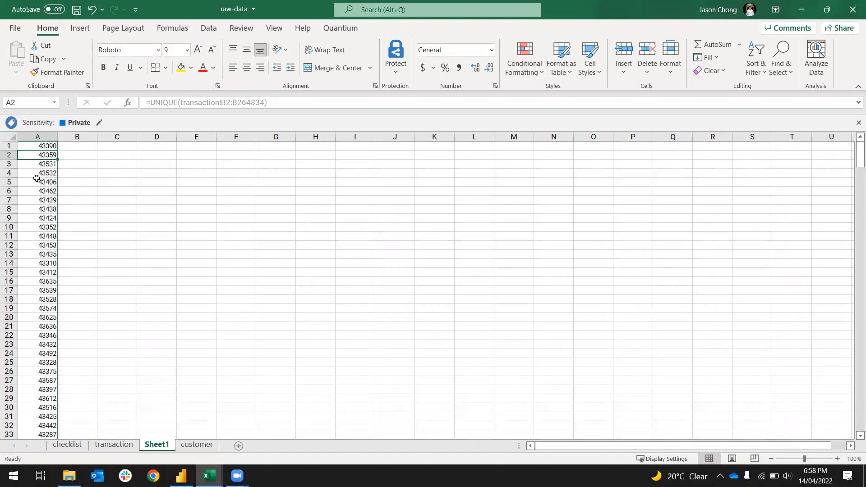
Format the whole list of unique dates in column A as Short Date
click(50, 147)
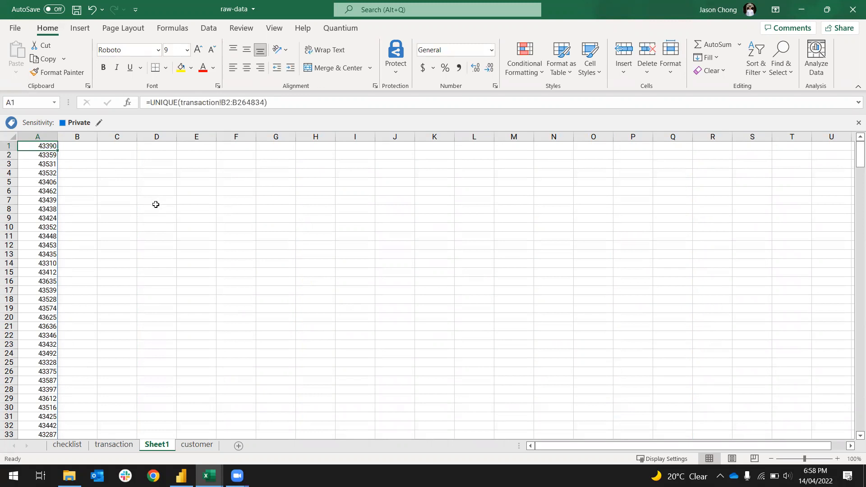
key(ctrl+shift+Down)
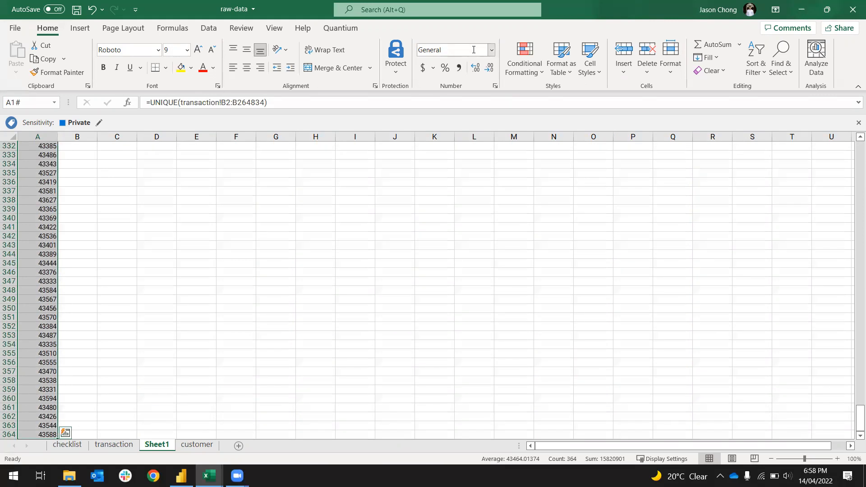
click(491, 51)
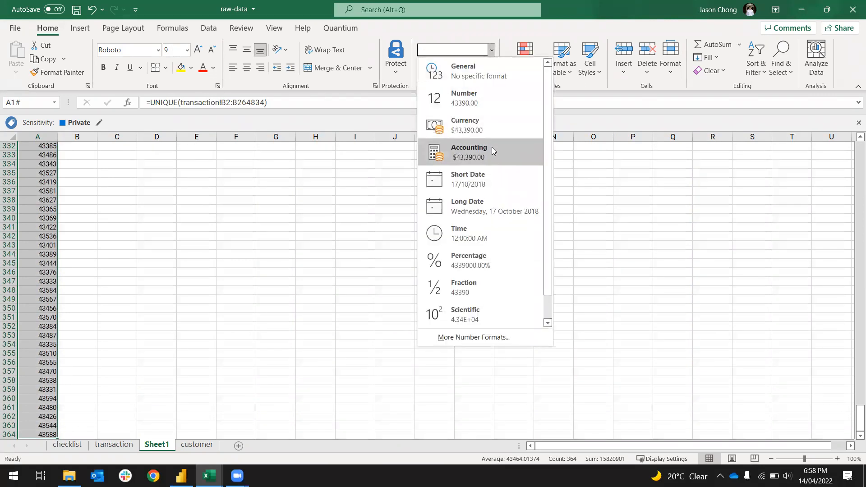
click(484, 186)
click(80, 164)
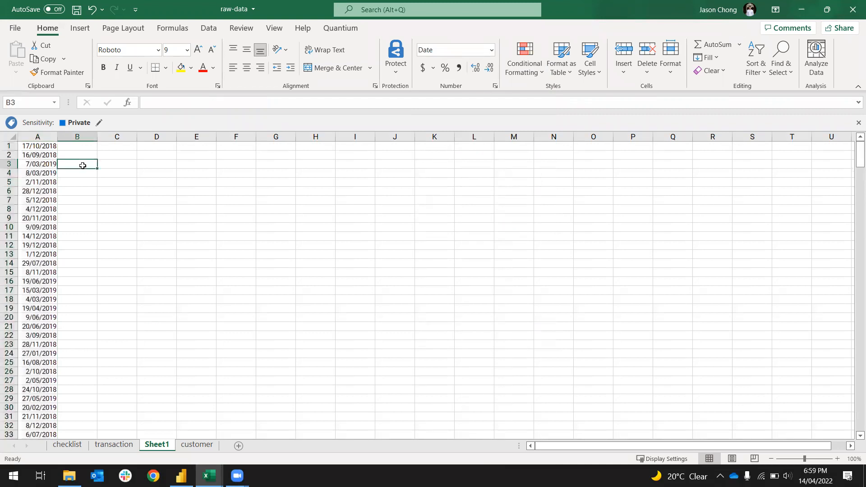
Copy the whole unique date list in column A and paste it over itself from A1 as values only
click(41, 155)
click(42, 148)
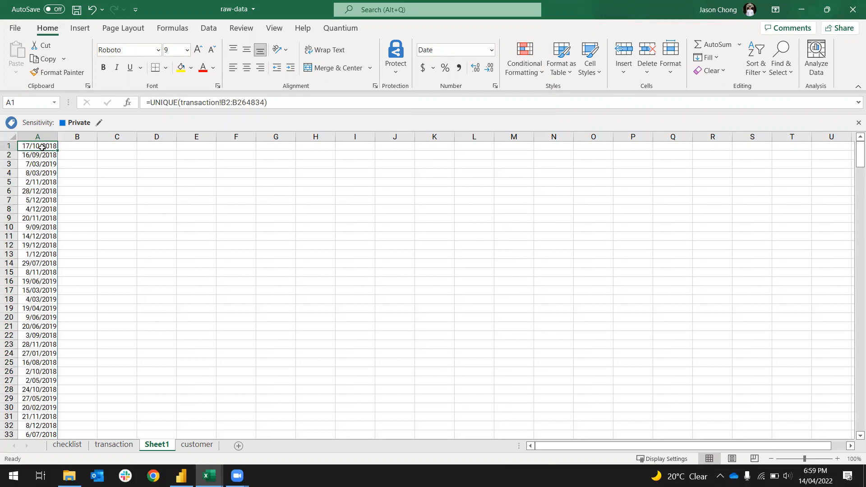
key(ctrl+shift+Down)
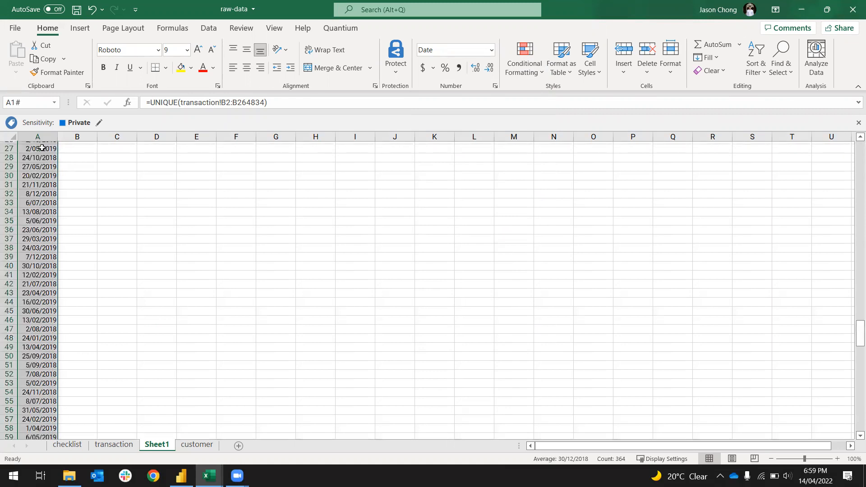
key(ctrl+c)
scroll(68, 225, up, 20)
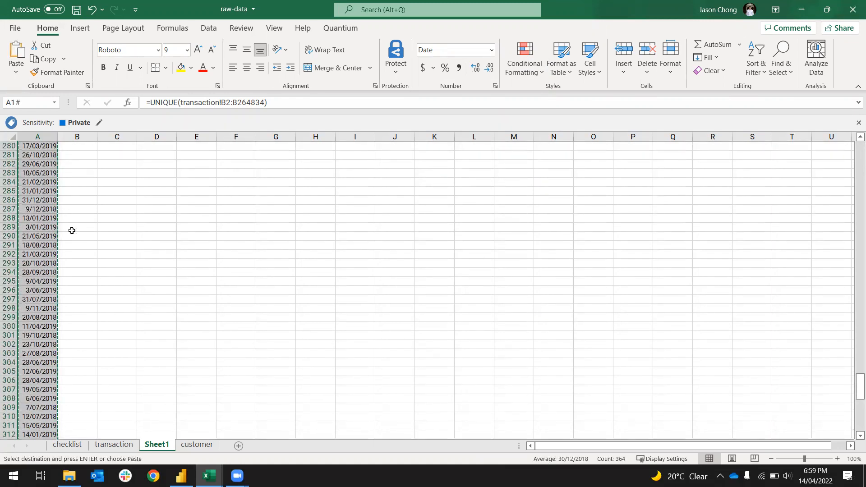
click(50, 204)
key(ctrl+Home)
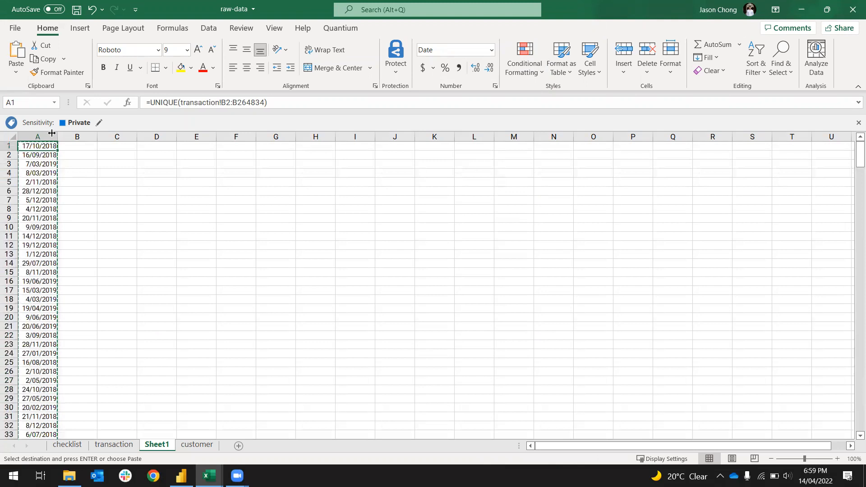
right_click(39, 144)
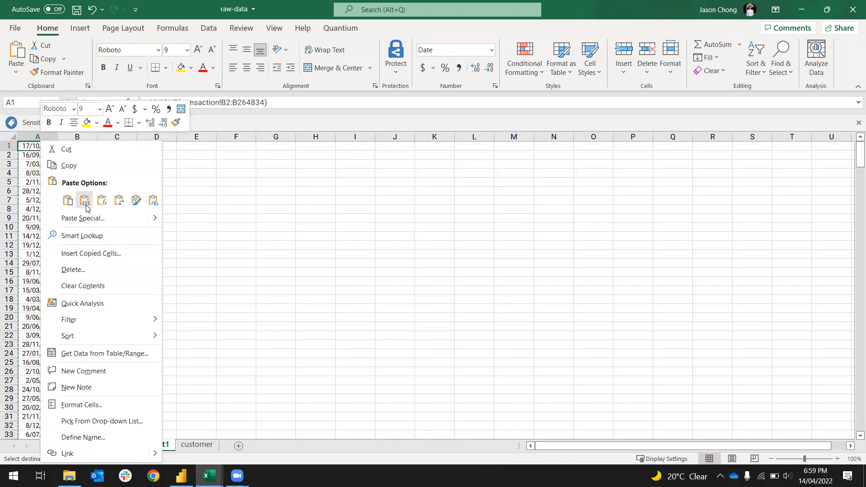
click(86, 202)
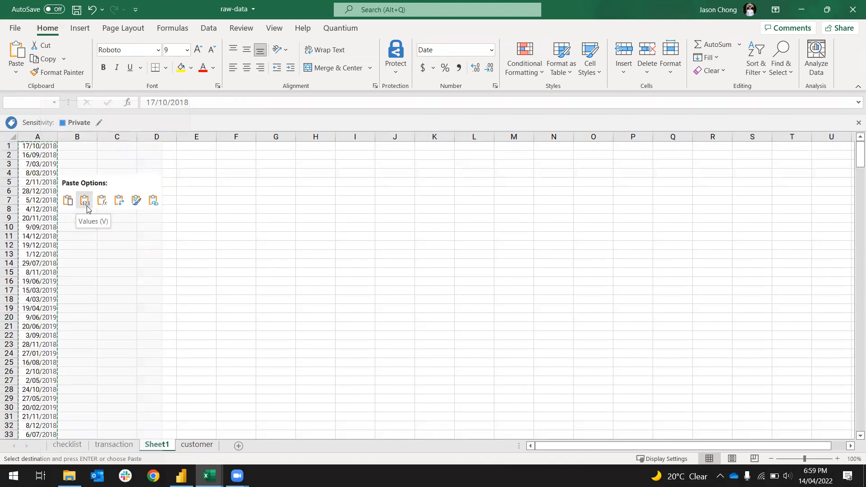
click(86, 202)
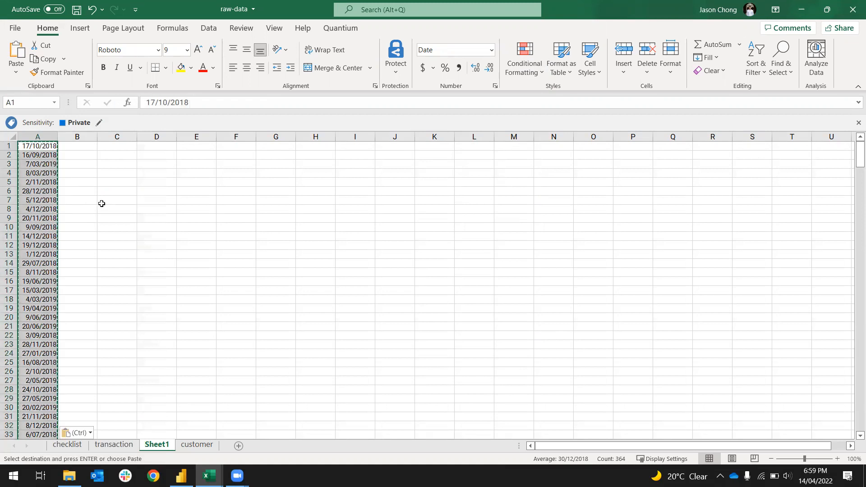
click(102, 203)
key(Escape)
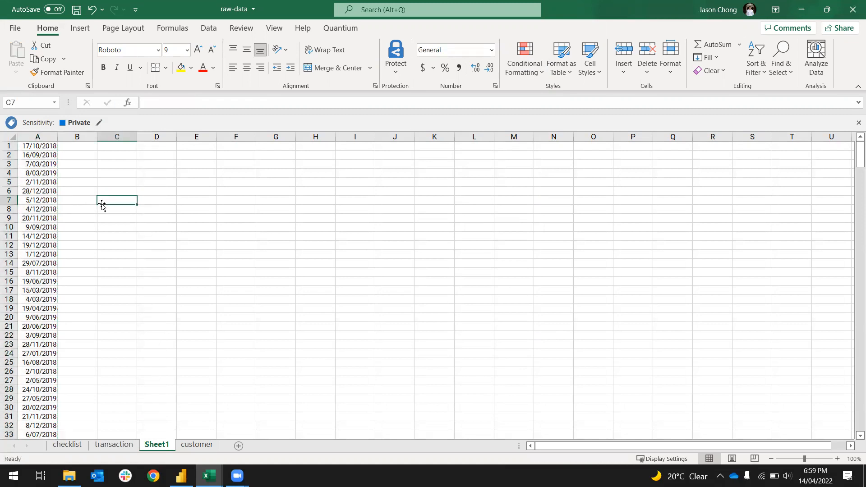
Insert a new row above the date list and enter the header Date in A1
right_click(12, 148)
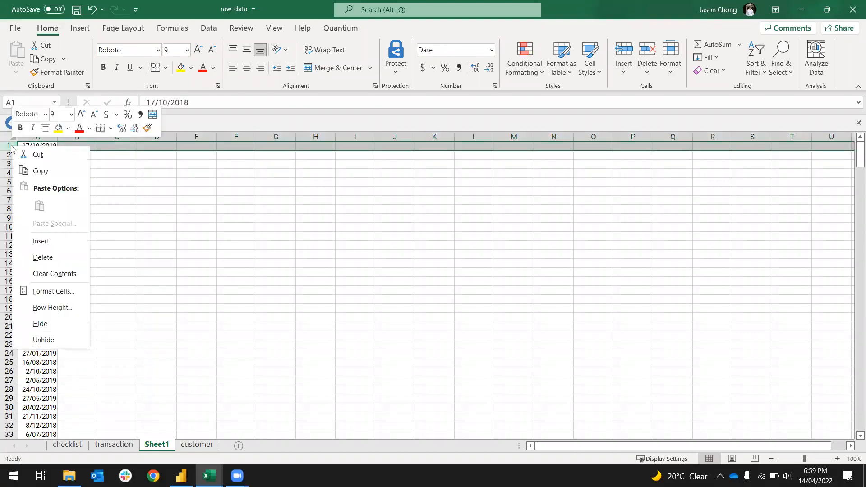
click(52, 241)
click(189, 200)
click(42, 145)
text(Date)
key(Return)
Sort the dates in column A from oldest to newest and check the list's last date
click(42, 145)
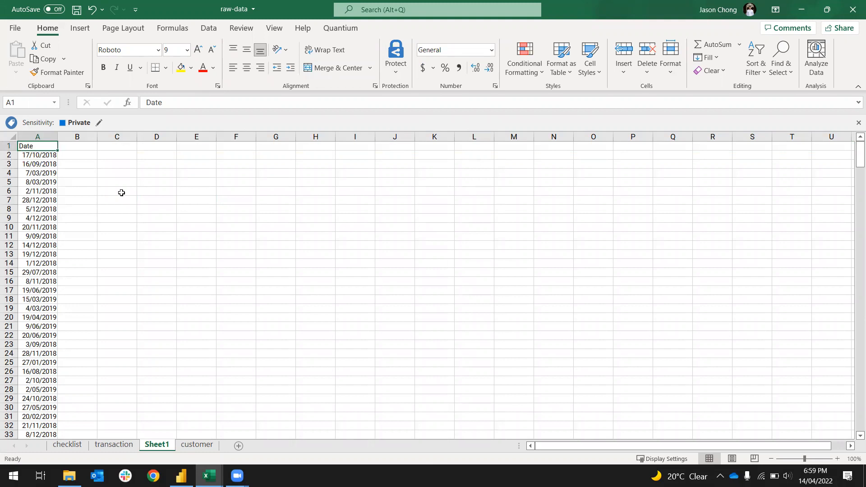
click(760, 74)
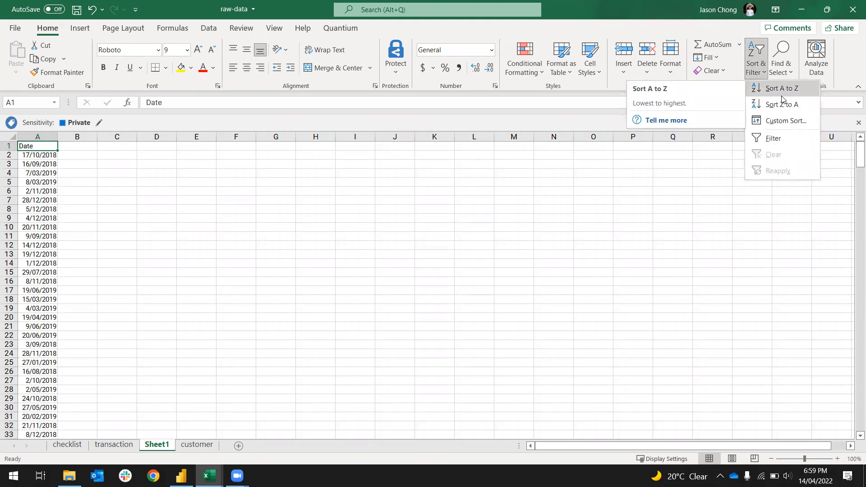
click(26, 154)
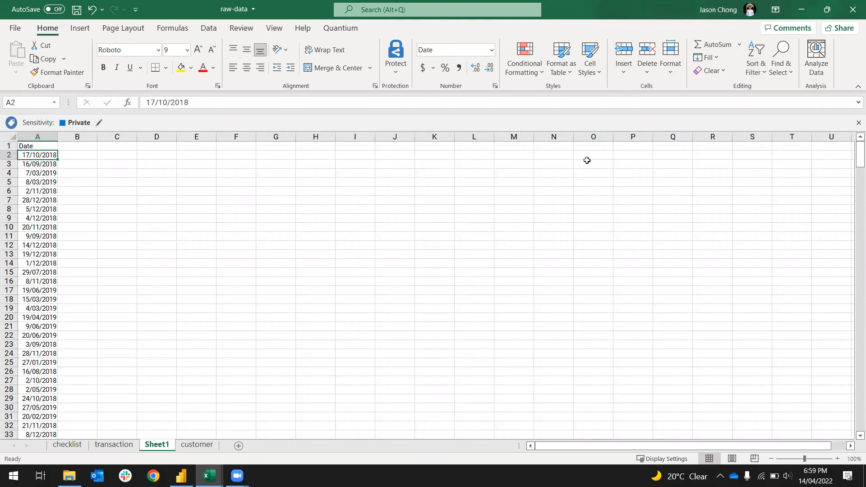
click(760, 69)
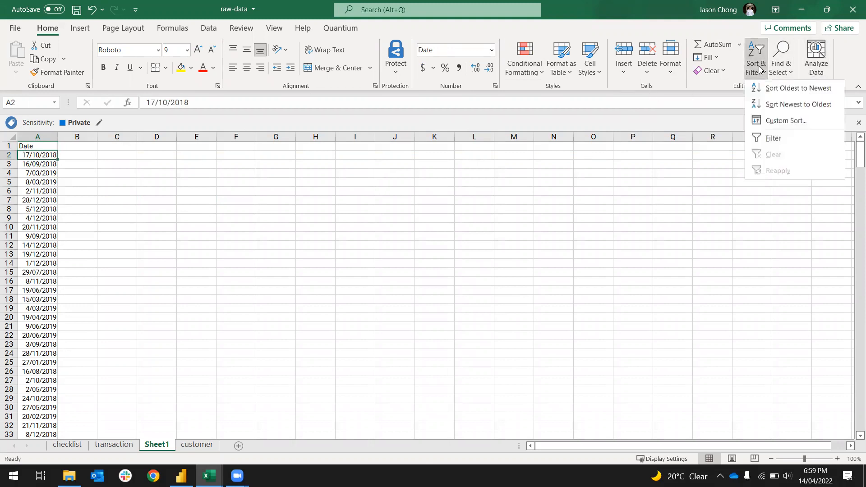
click(807, 92)
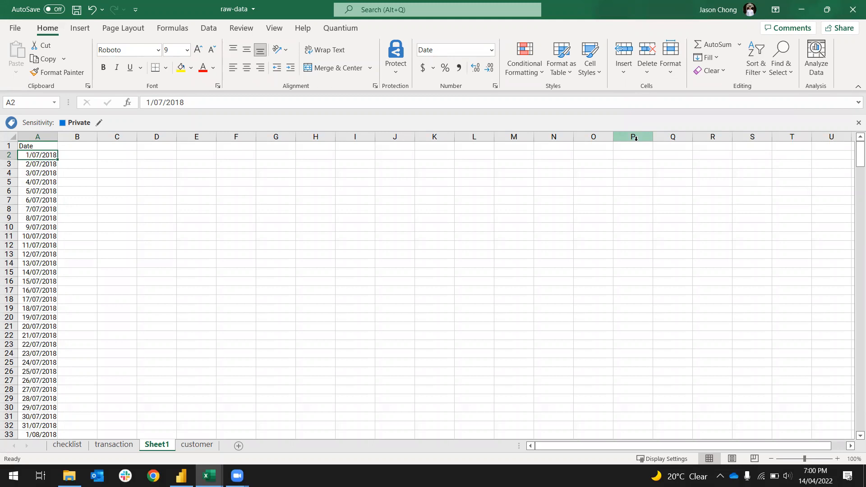
key(ctrl+Down)
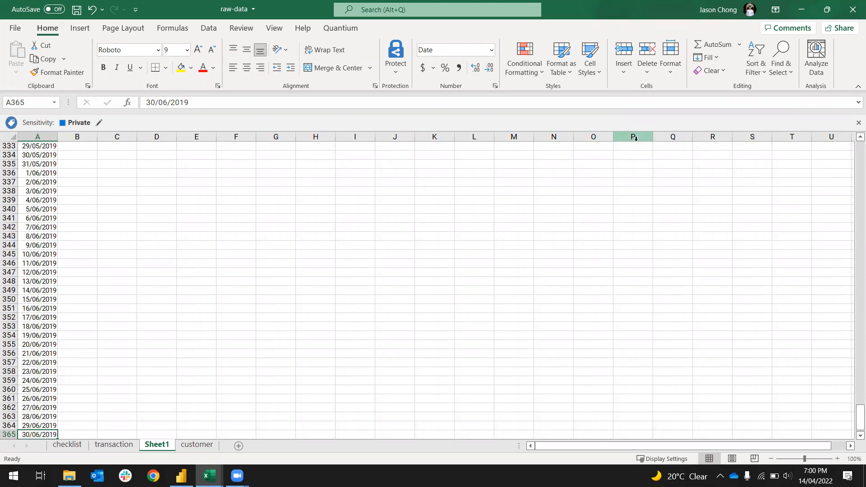
key(ctrl+Up)
key(Down)
key(Down)
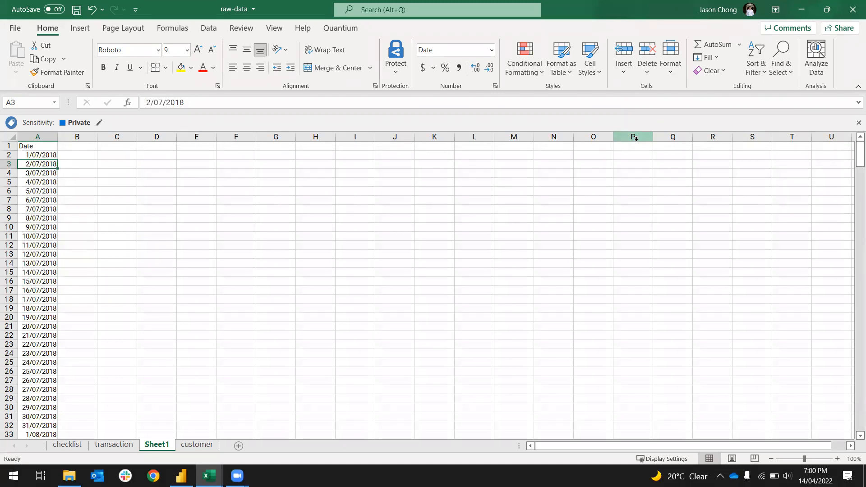
Enter the header "Is tomorrow?" in B1
key(Right)
key(Up)
key(Up)
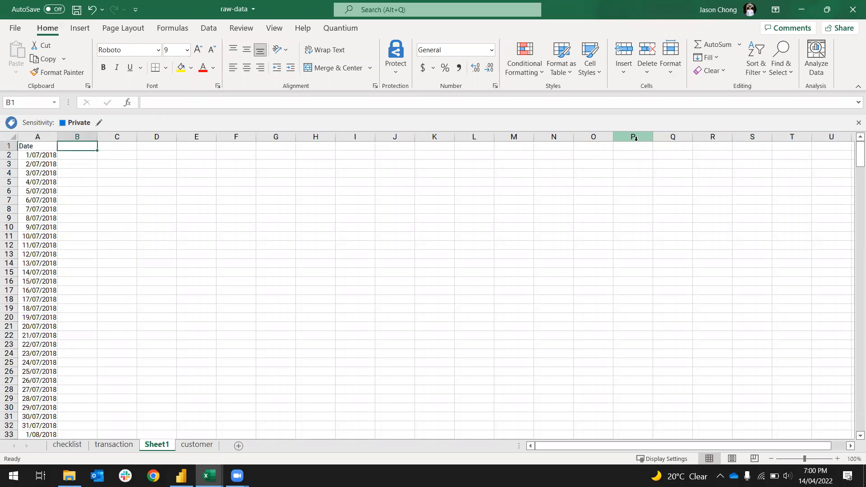
text(I)
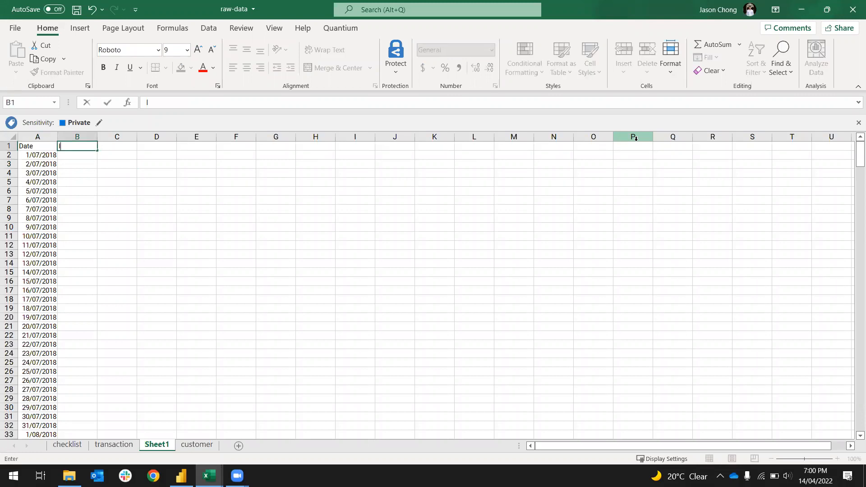
text(s tommorrow?)
key(Return)
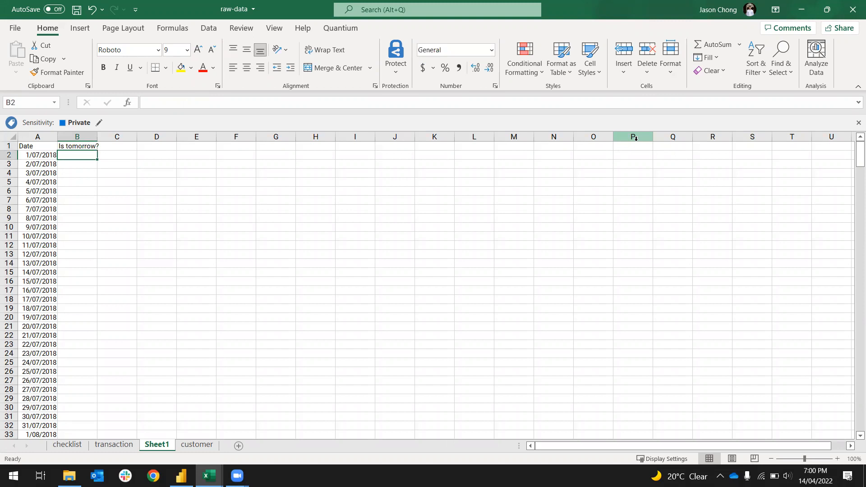
Enter =IF(A3-A2=1, "Yes", "No") in B3 to test whether each date directly follows the previous one
key(Down)
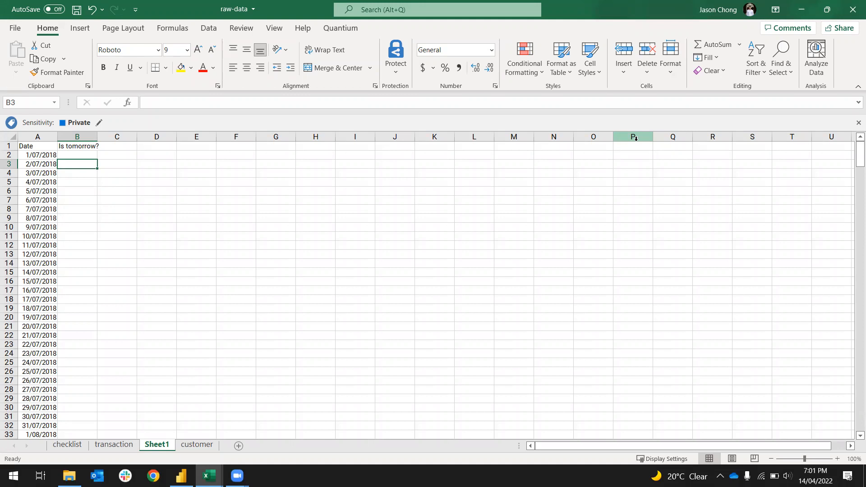
text(=)
key(BackSpace)
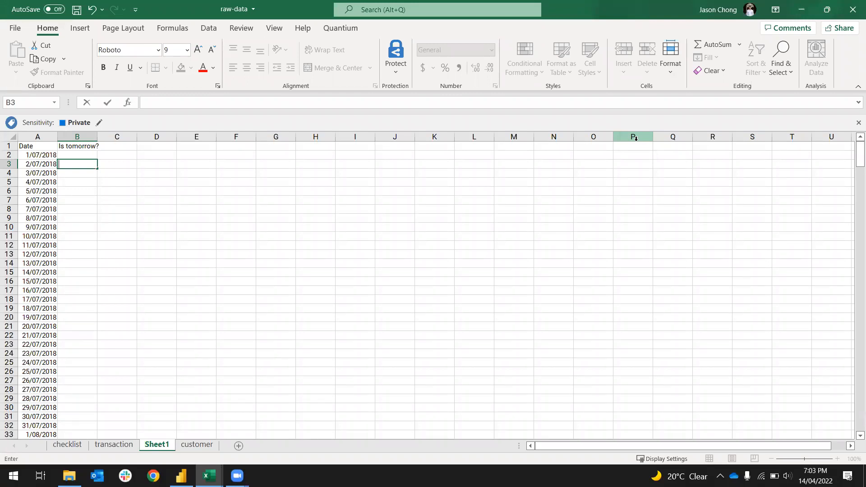
text(=if)
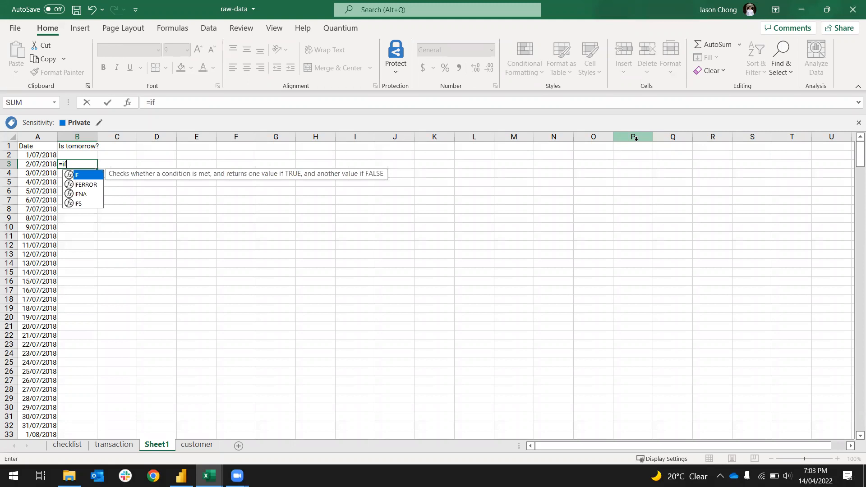
text(()
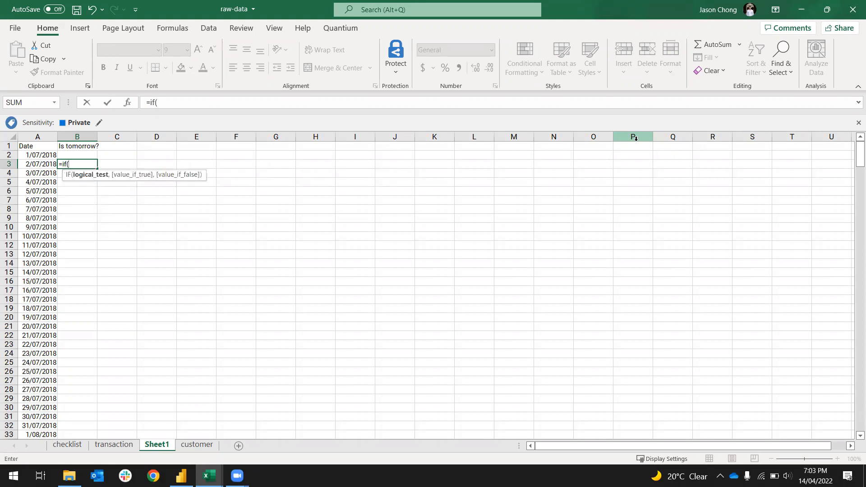
key(Left)
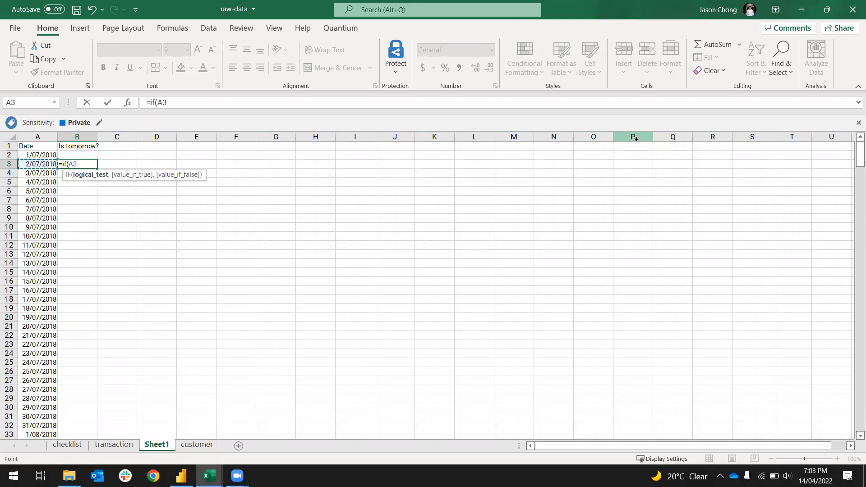
text(-)
key(Up)
key(Left)
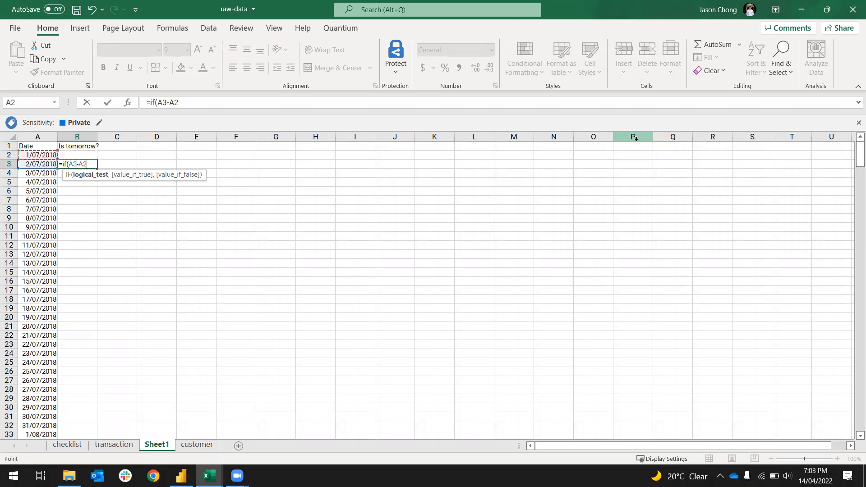
text(=1, "Yes", "No"))
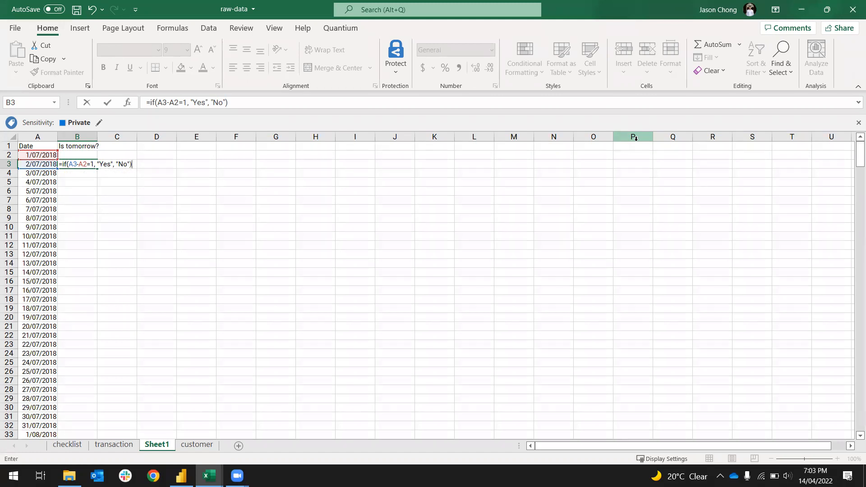
key(Return)
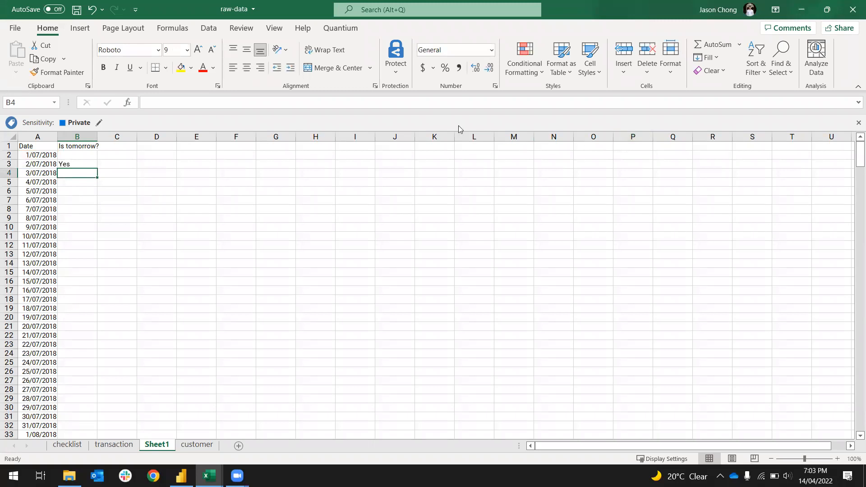
Fill the B3 formula down to the end of the date list and enter NA in B2
click(88, 165)
double_click(97, 169)
click(161, 164)
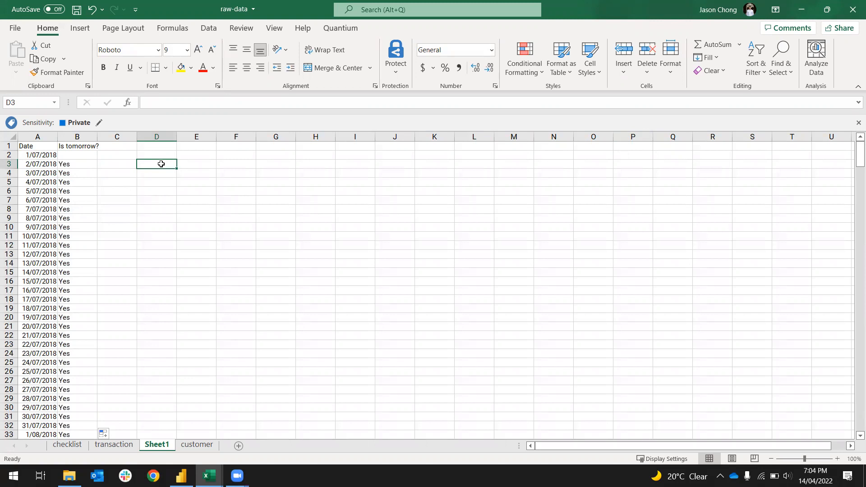
click(76, 155)
text(NA)
key(Return)
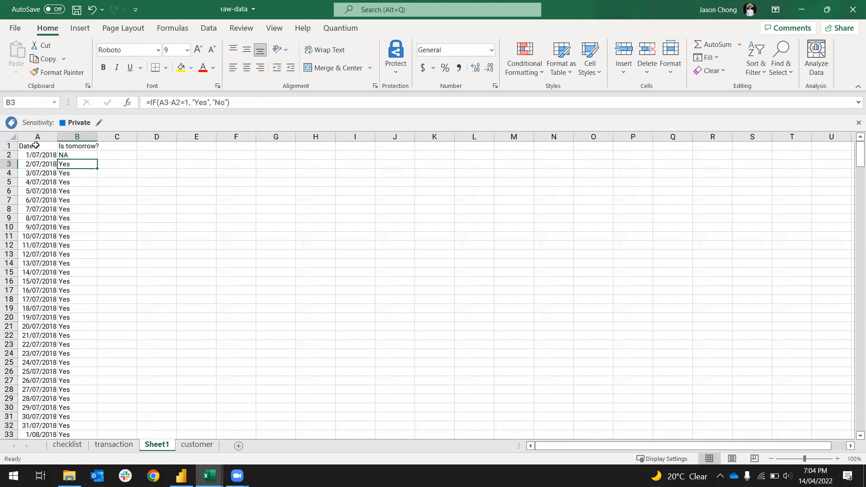
Add filters to the Date and Is tomorrow? headers and autofit the width of column B
drag(36, 145, 78, 146)
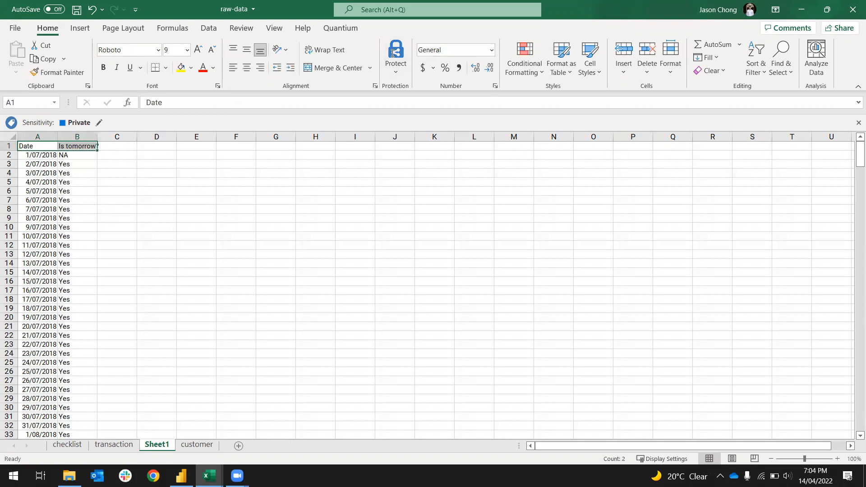
click(209, 28)
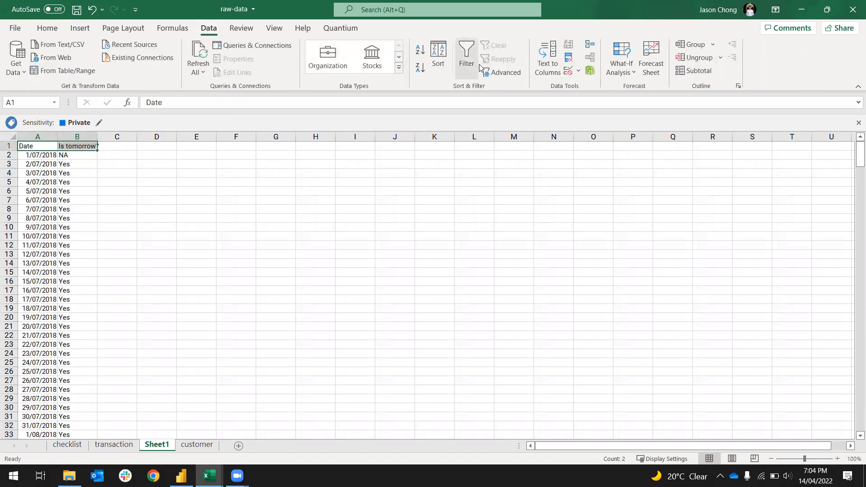
click(468, 59)
click(100, 173)
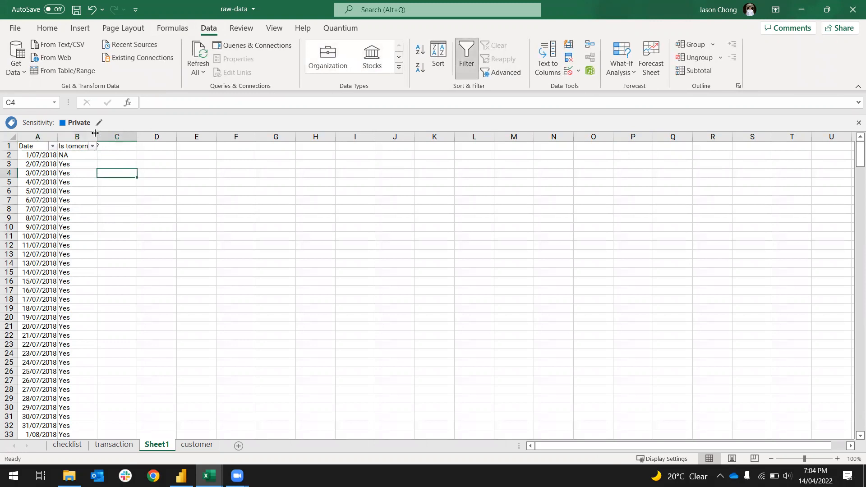
double_click(98, 135)
Filter the Is tomorrow? column to show only No and select the date listed
click(105, 146)
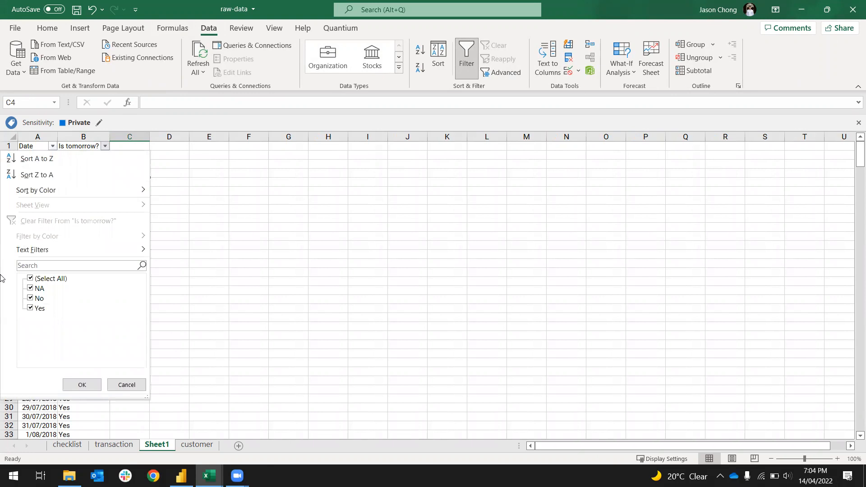
click(34, 279)
click(30, 299)
click(81, 385)
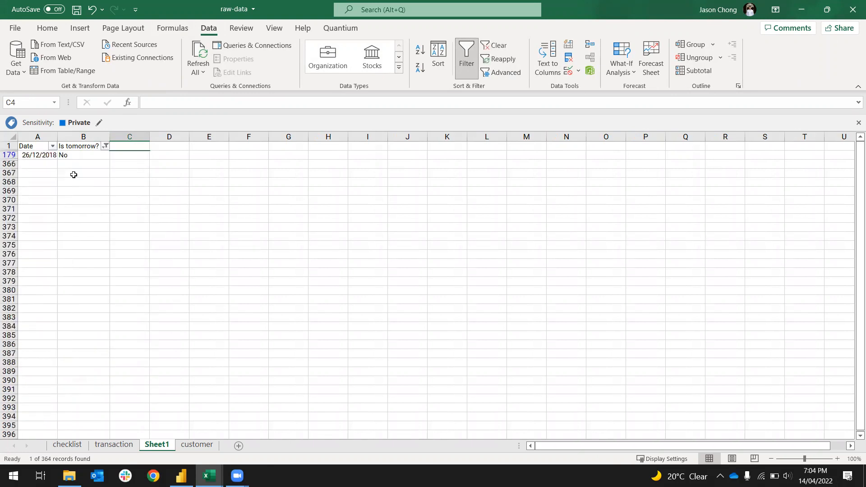
click(46, 155)
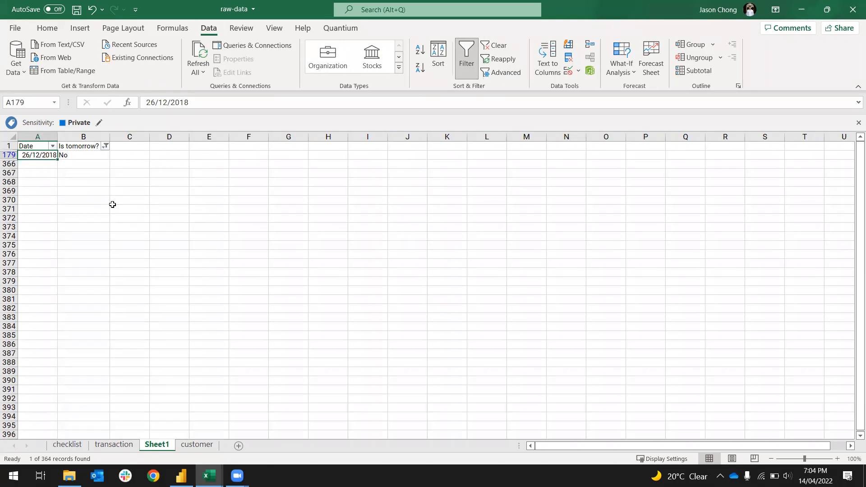
Clear the Is tomorrow? filter and examine the dates just before and after the row marked No
click(105, 146)
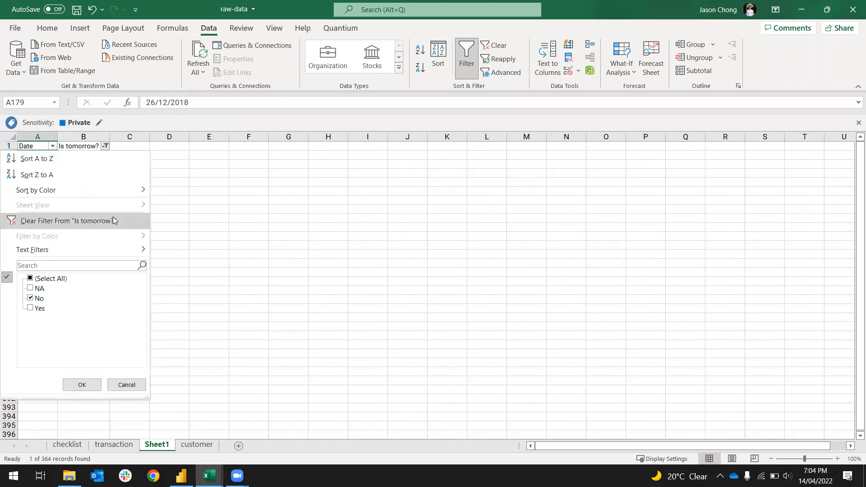
click(100, 223)
scroll(82, 257, down, 20)
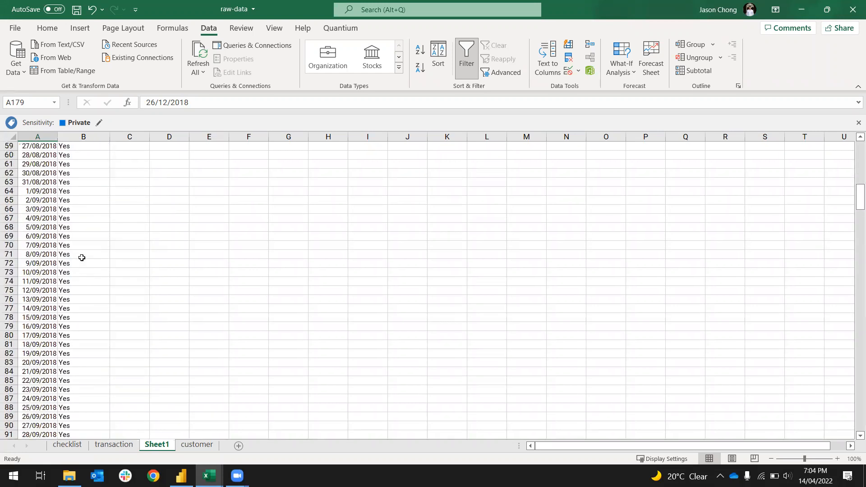
scroll(81, 258, down, 15)
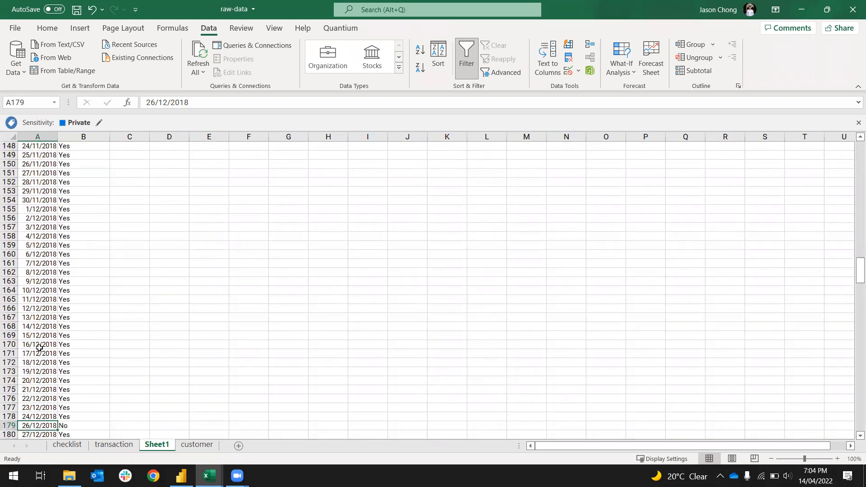
scroll(40, 347, down, 1)
key(Down)
key(Up)
key(Up)
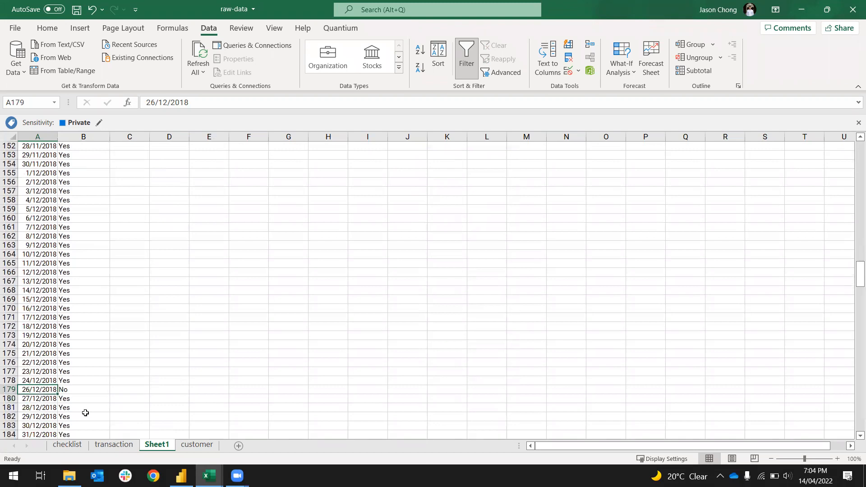
key(Down)
key(Up)
key(Down)
key(Up)
key(Down)
key(Up)
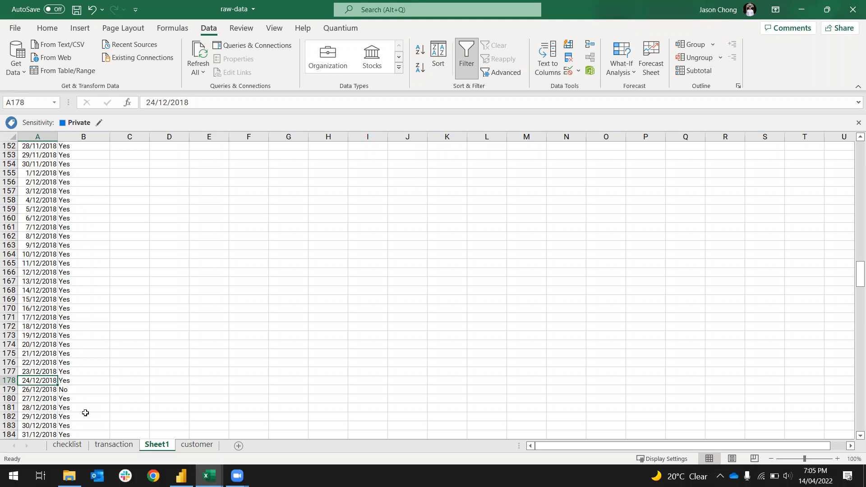
Review the tasks on the checklist sheet and return to the transaction sheet
click(67, 444)
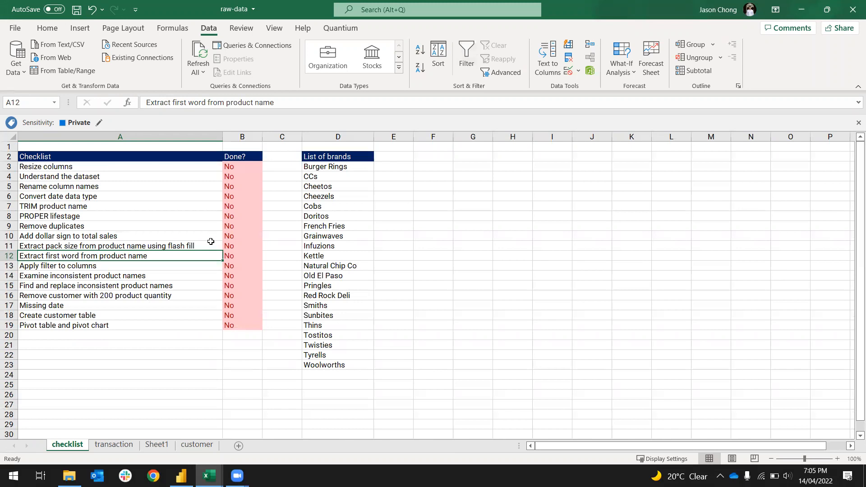
click(114, 445)
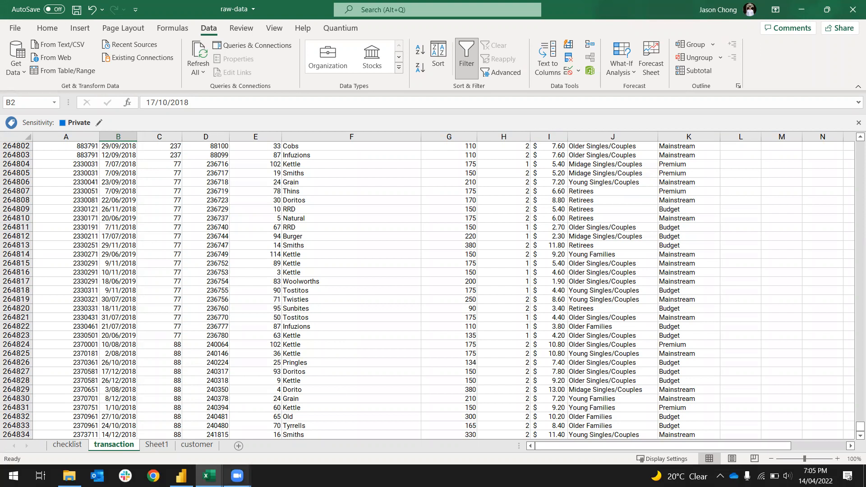
mouse_move(237, 475)
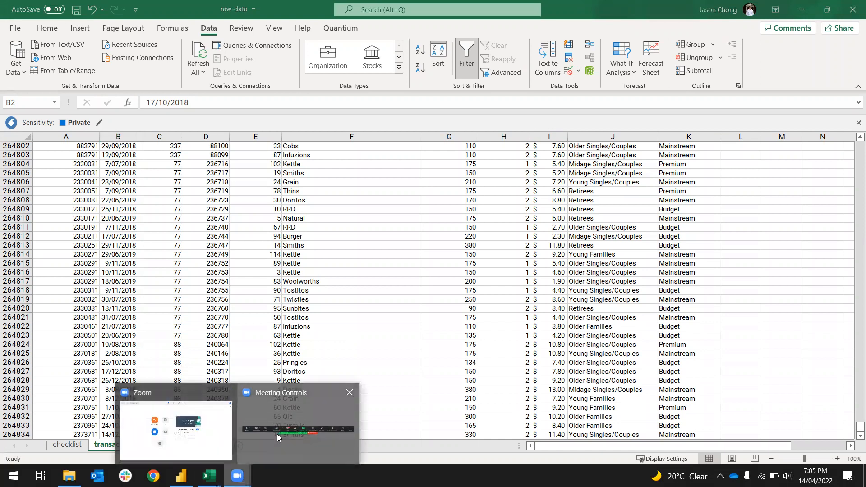
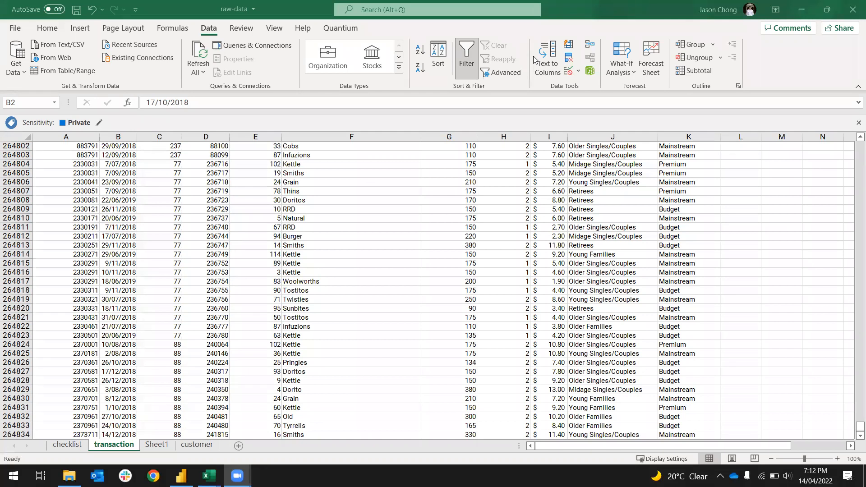
Close the raw-data workbook without saving, then start Power BI Desktop with a blank report
click(853, 6)
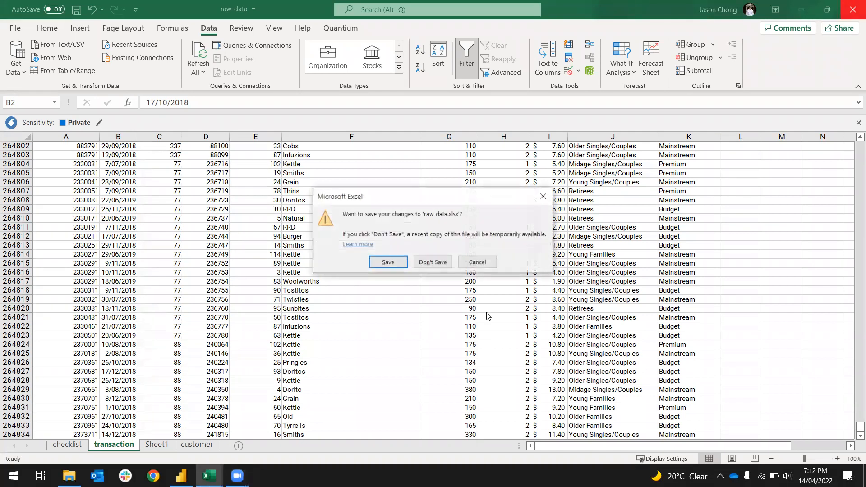
click(432, 263)
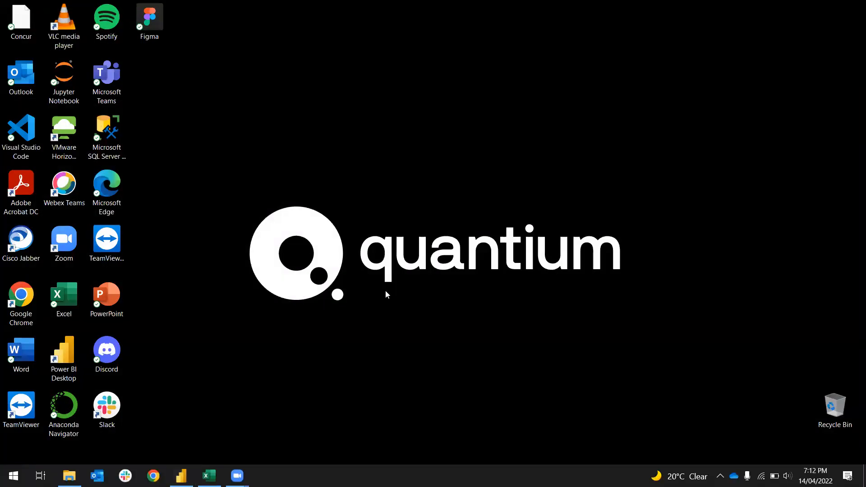
double_click(64, 354)
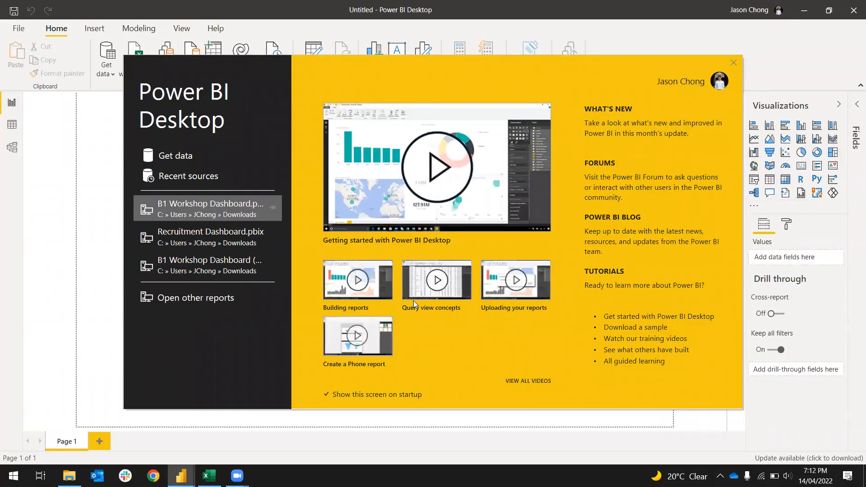
key(Escape)
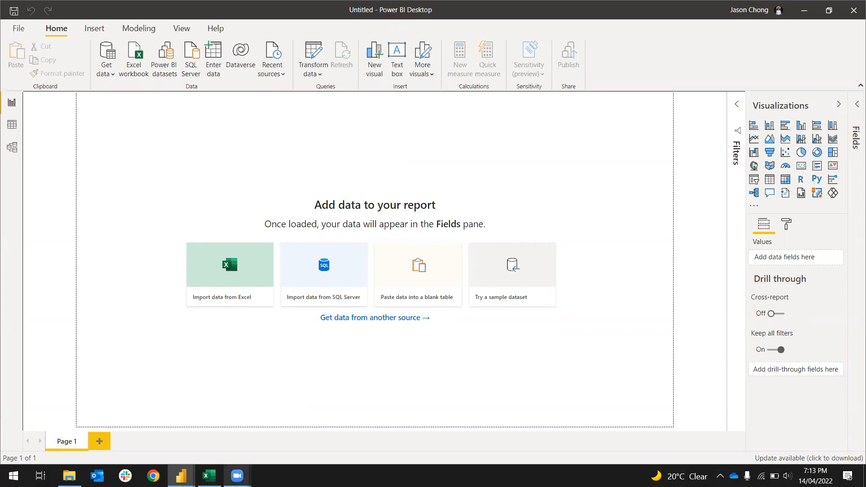
Check the final-data workbook in Excel, then open it as the Excel workbook source in Power BI Desktop
click(205, 473)
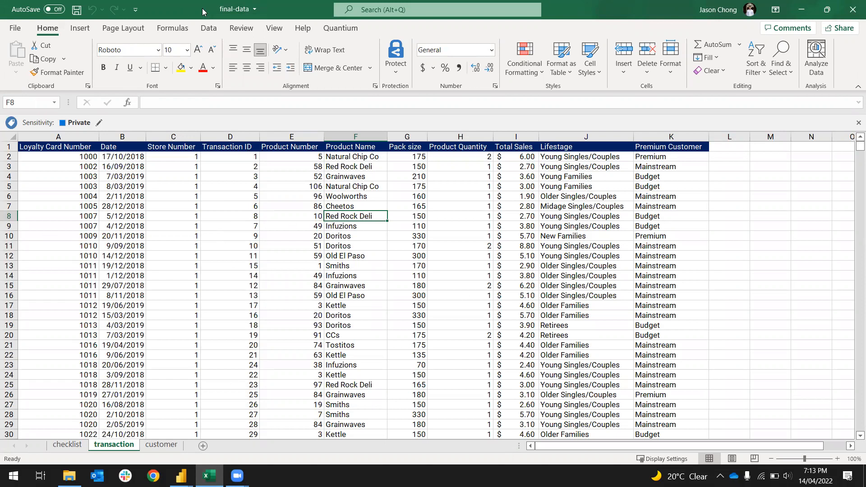
click(811, 9)
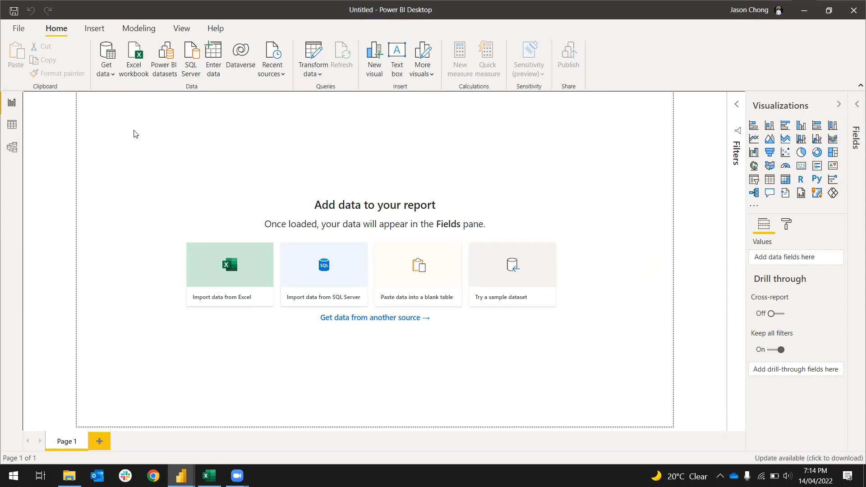
click(106, 72)
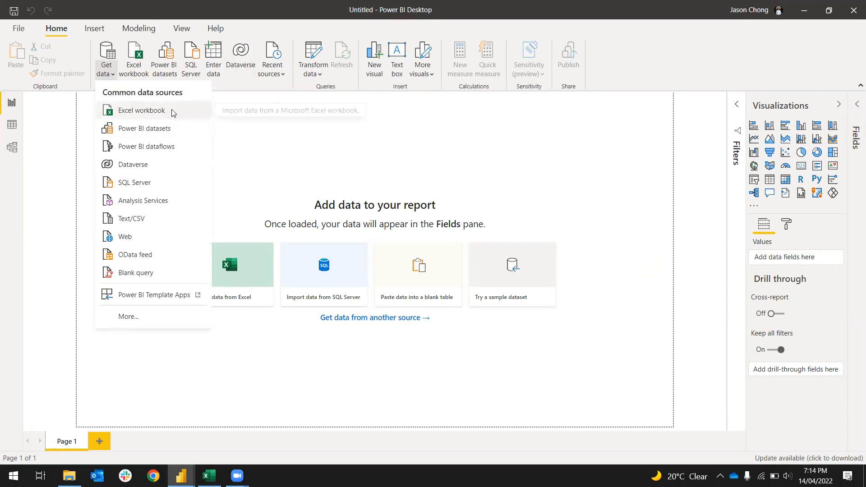
click(172, 112)
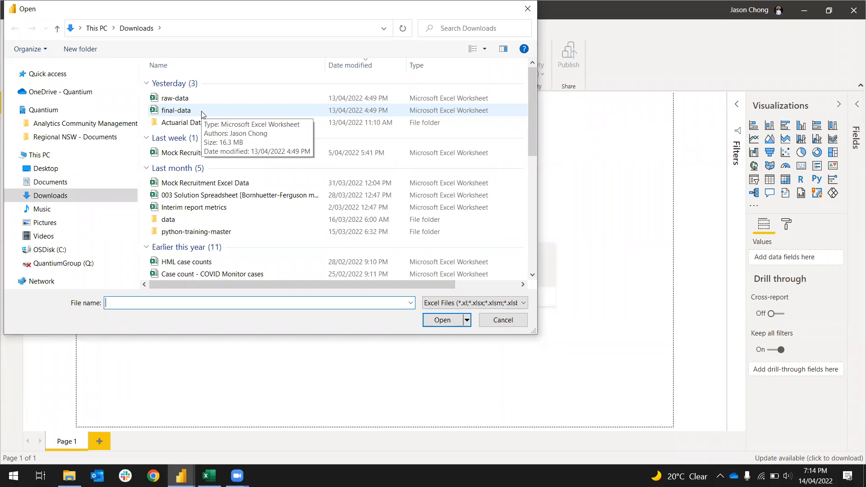
click(202, 112)
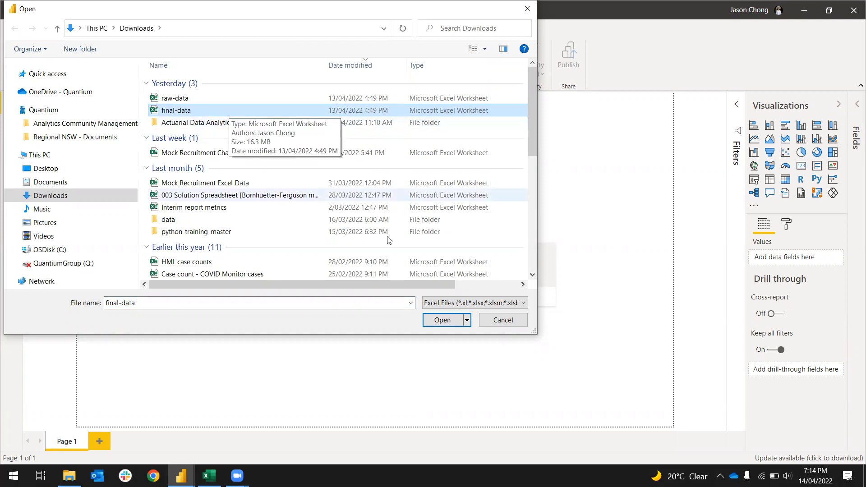
click(440, 320)
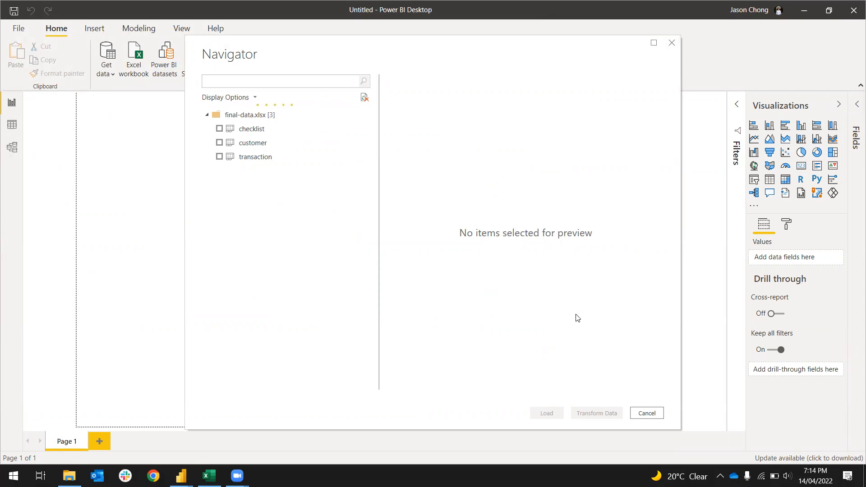
Load the customer and transaction sheets of final-data.xlsx into the report
click(219, 142)
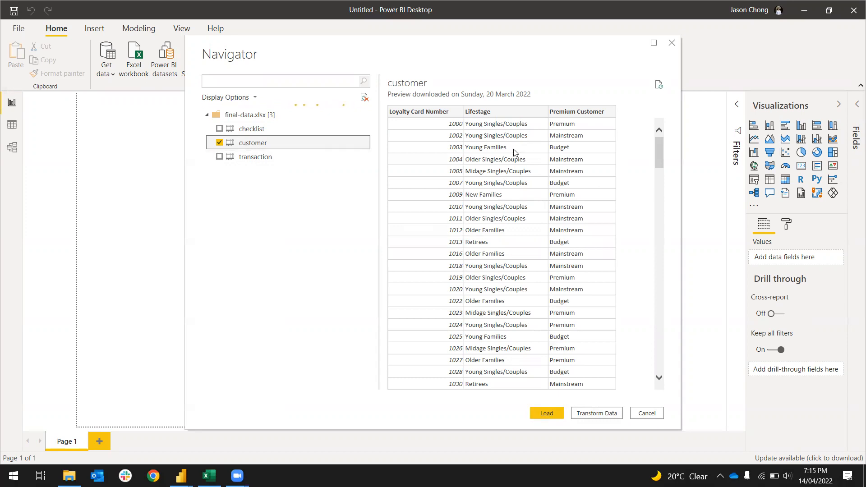
click(219, 158)
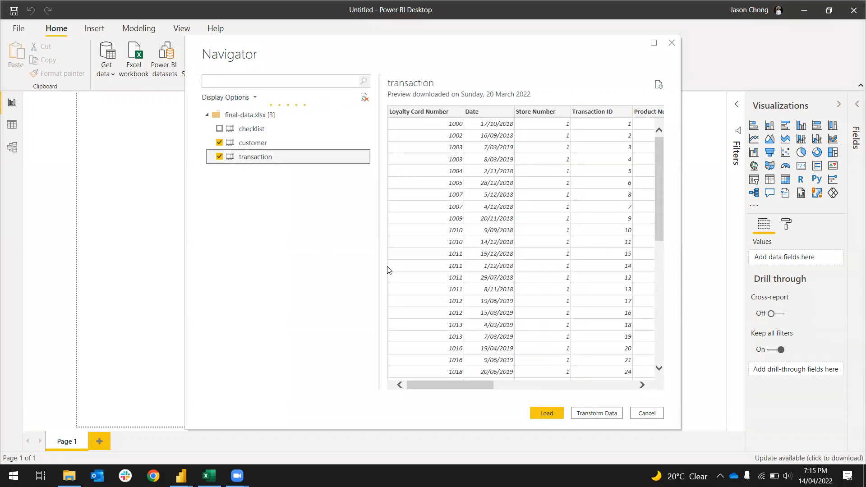
drag(470, 385, 431, 368)
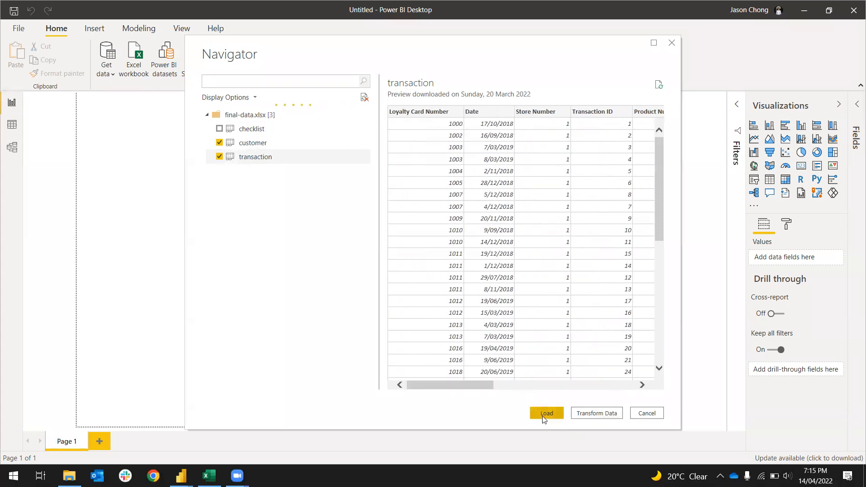
click(545, 414)
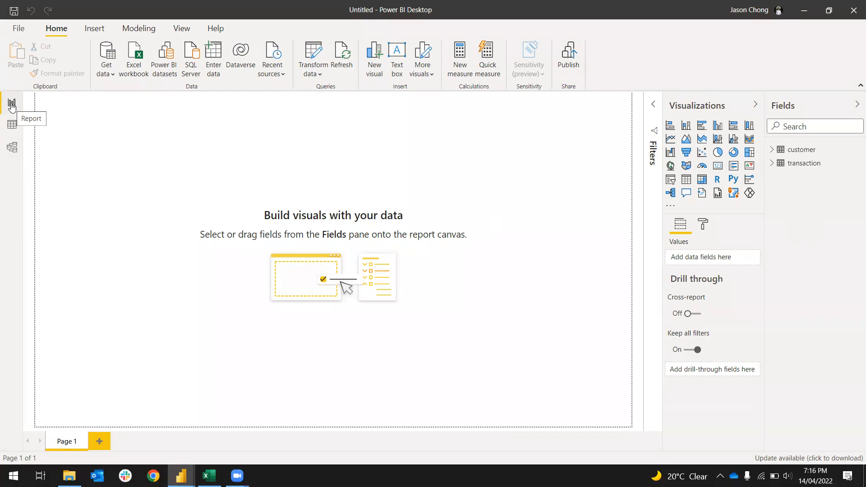
Review the loaded customer and transaction tables and the relationship linking them in the data model
click(12, 126)
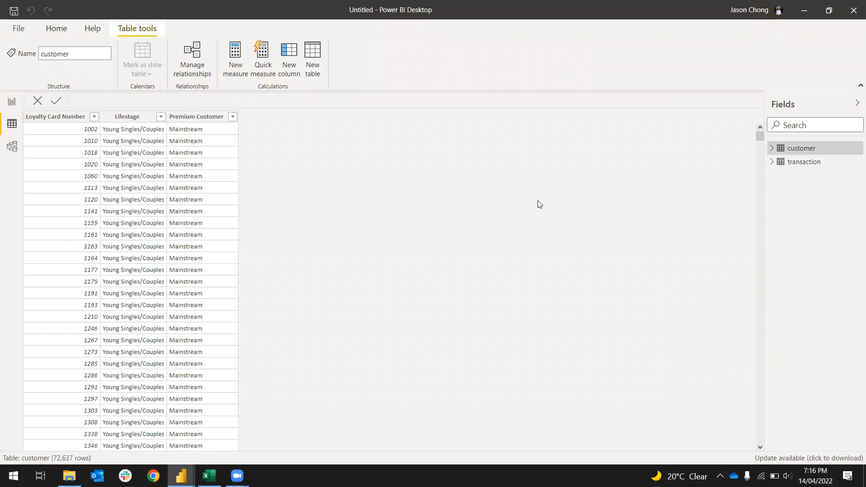
click(805, 161)
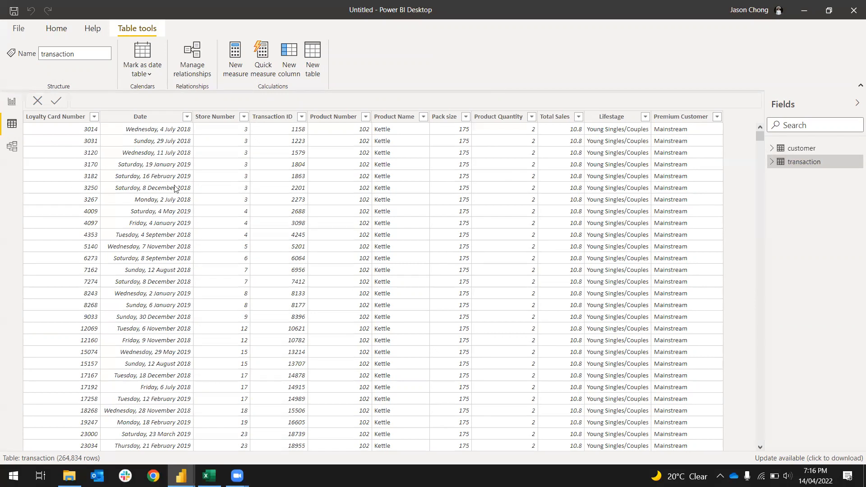
click(799, 149)
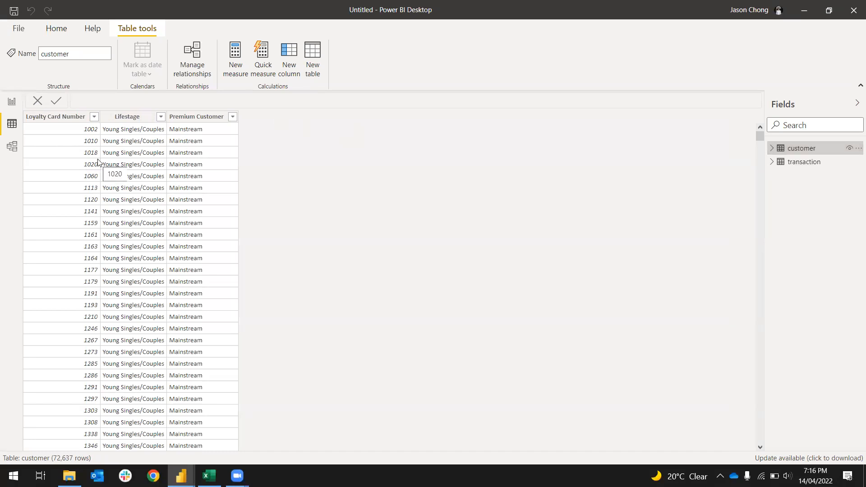
click(12, 148)
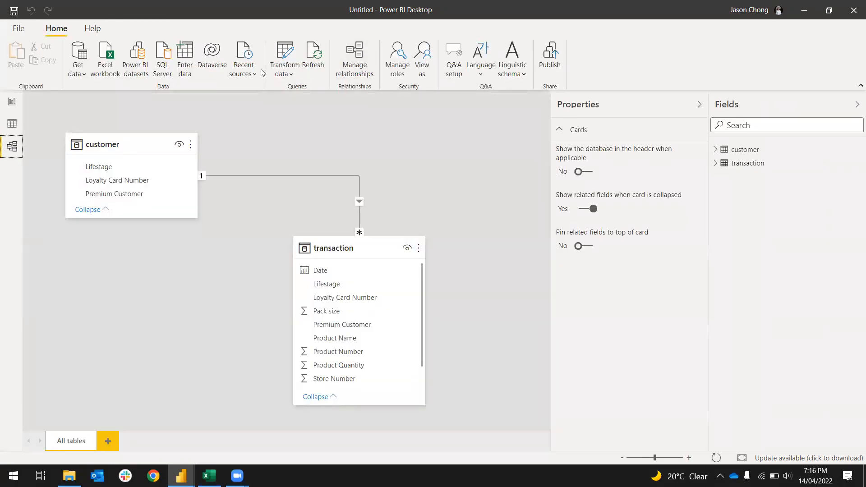
click(700, 104)
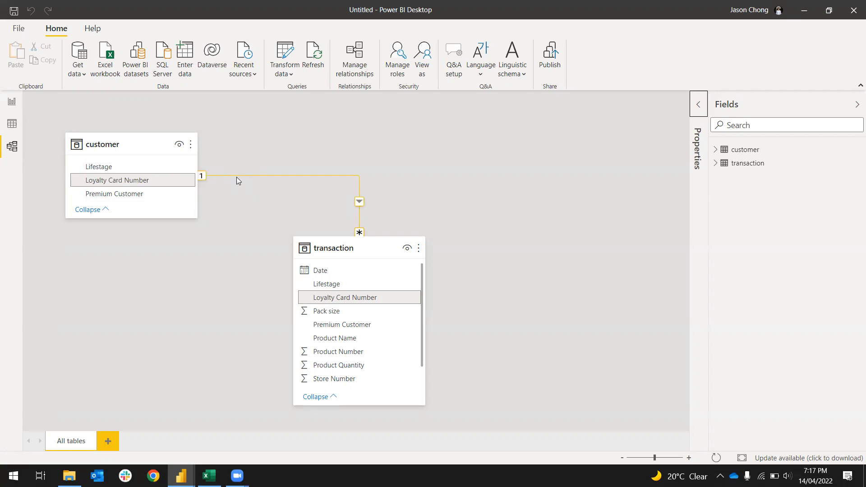
Compare the rows and columns of the customer and transaction tables in the data view
click(12, 124)
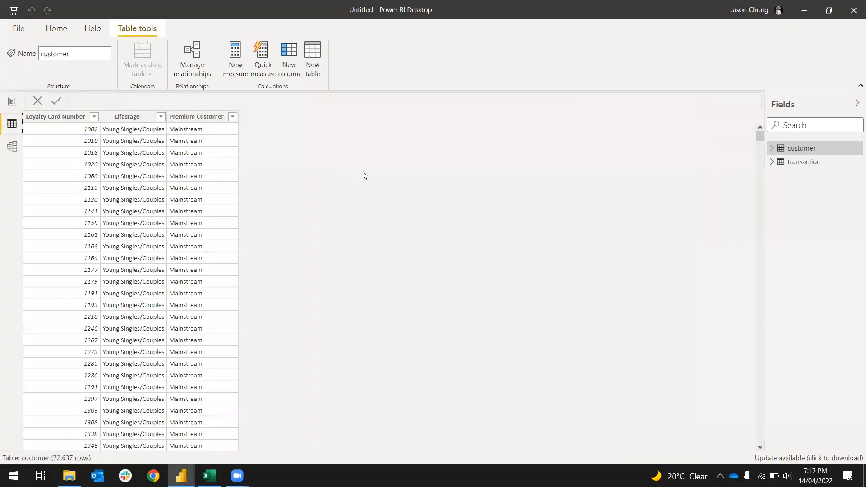
click(821, 165)
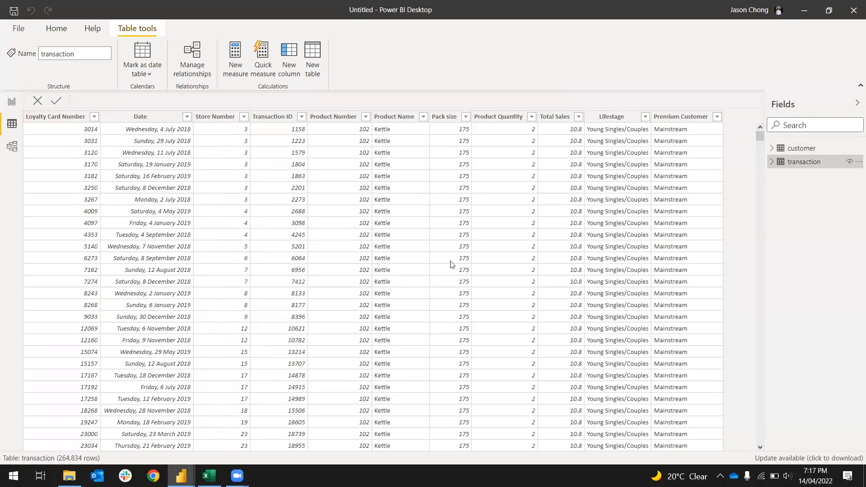
click(802, 150)
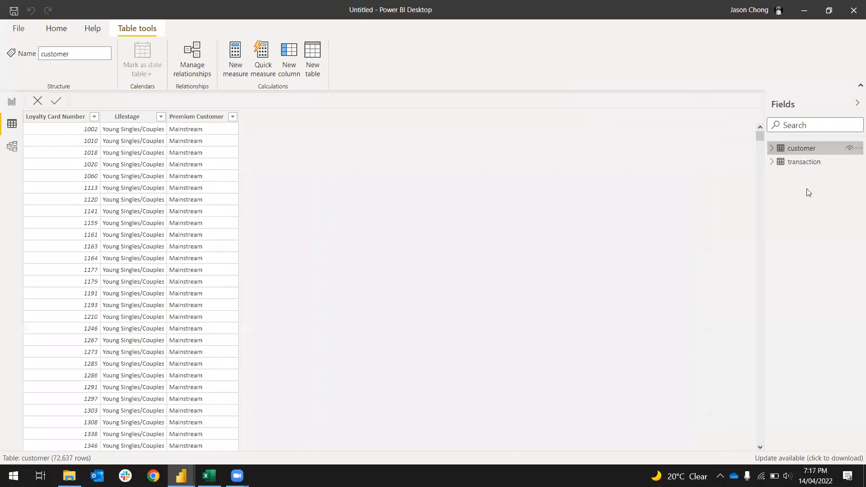
click(807, 163)
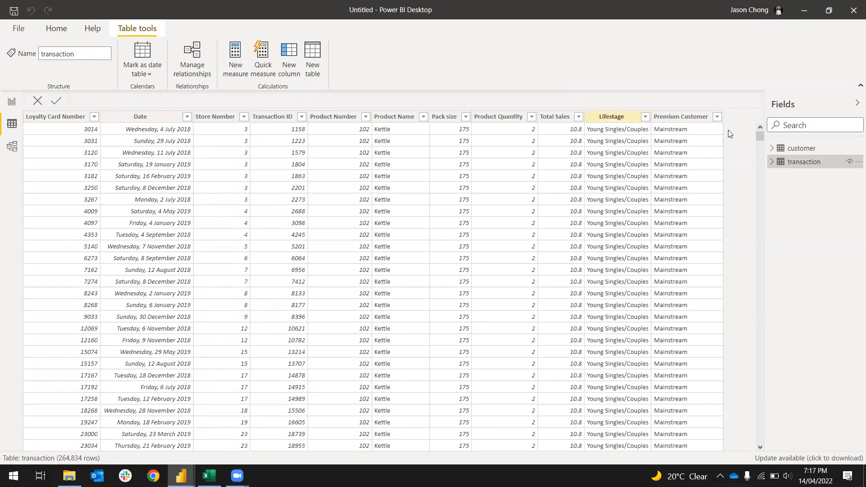
click(806, 149)
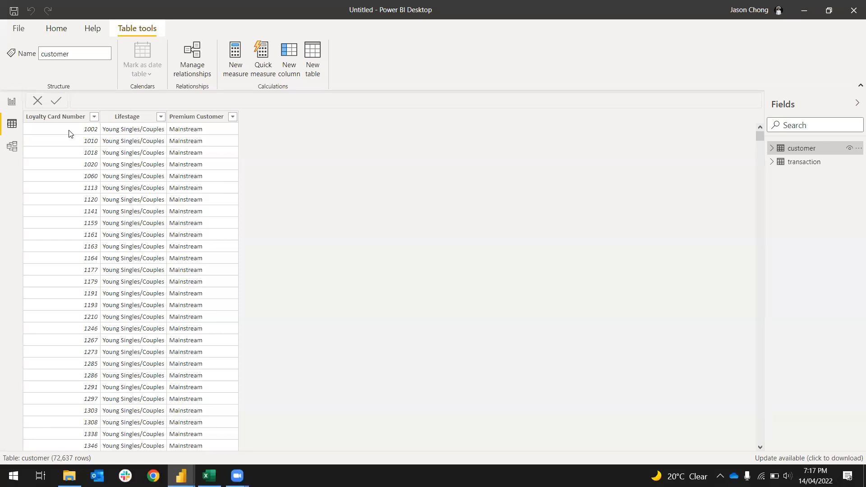
click(808, 162)
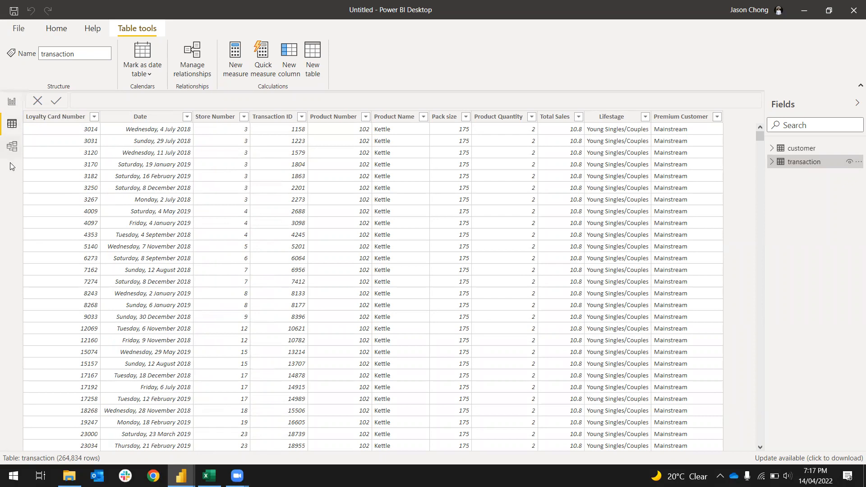
Return to the blank report page and look at the options for getting more visuals
click(12, 105)
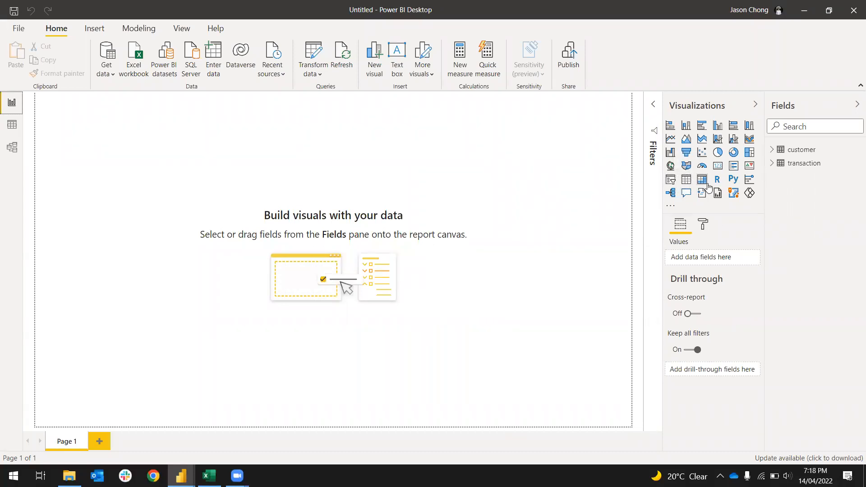
click(669, 211)
click(600, 219)
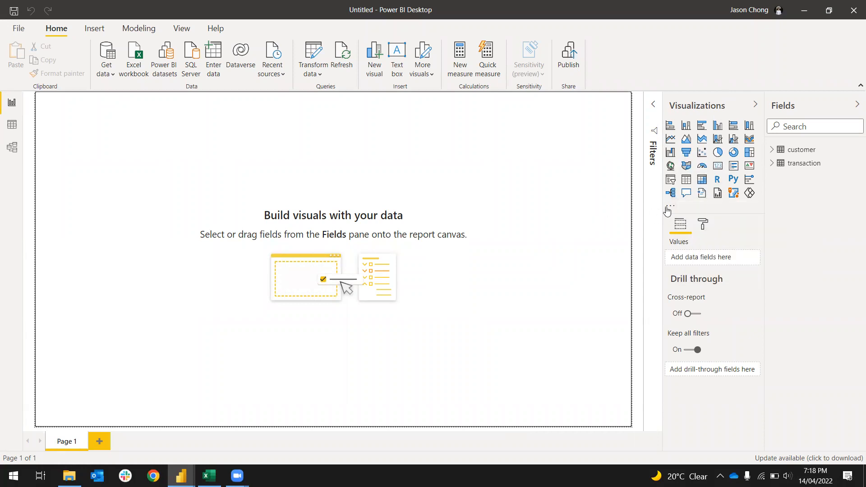
click(672, 209)
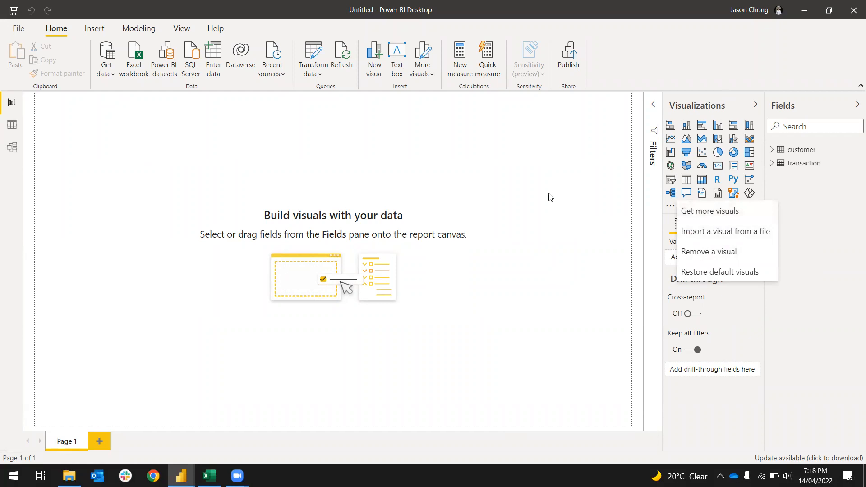
key(Escape)
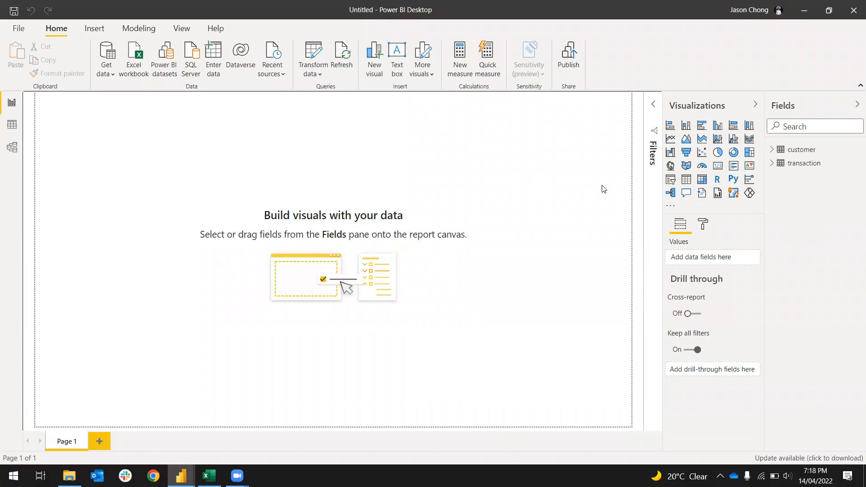
Set the transaction table's Date column to the d/mm/yyyy date format
click(12, 124)
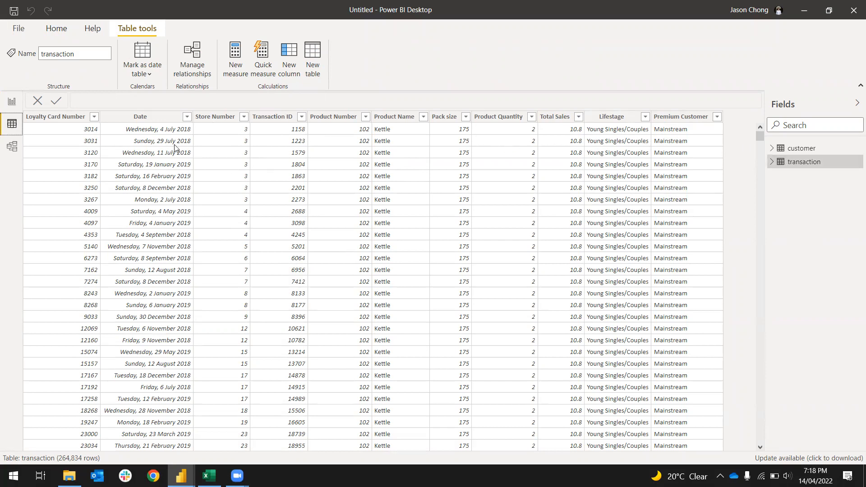
click(163, 122)
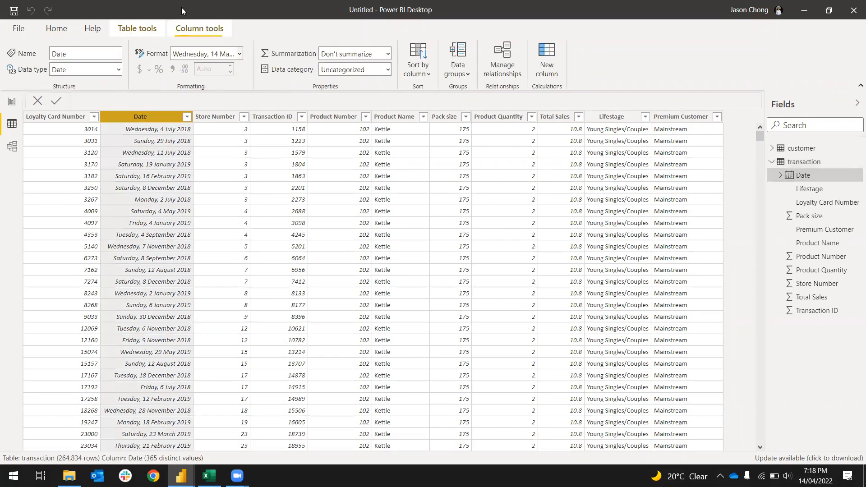
click(240, 55)
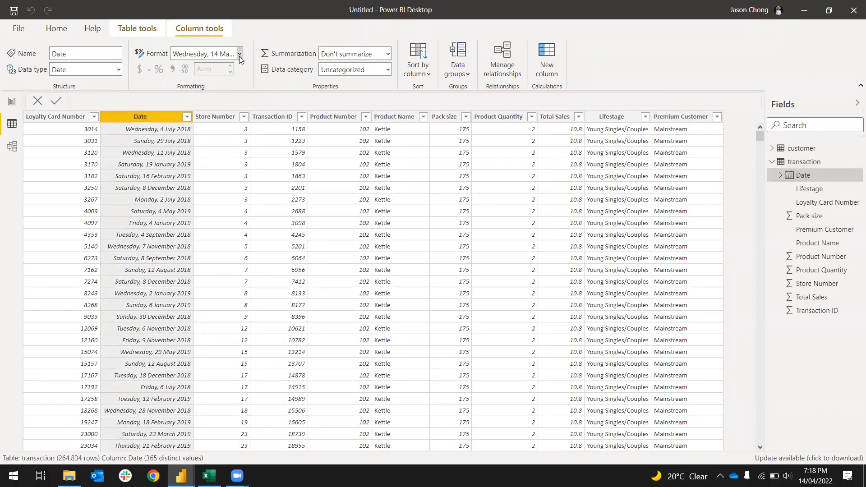
click(251, 87)
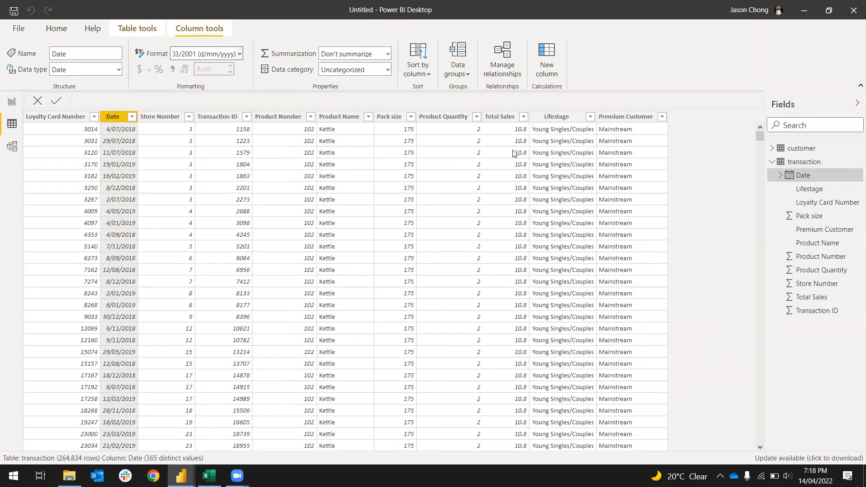
Format the transaction table's Total Sales column as currency with 2 decimal places
click(501, 119)
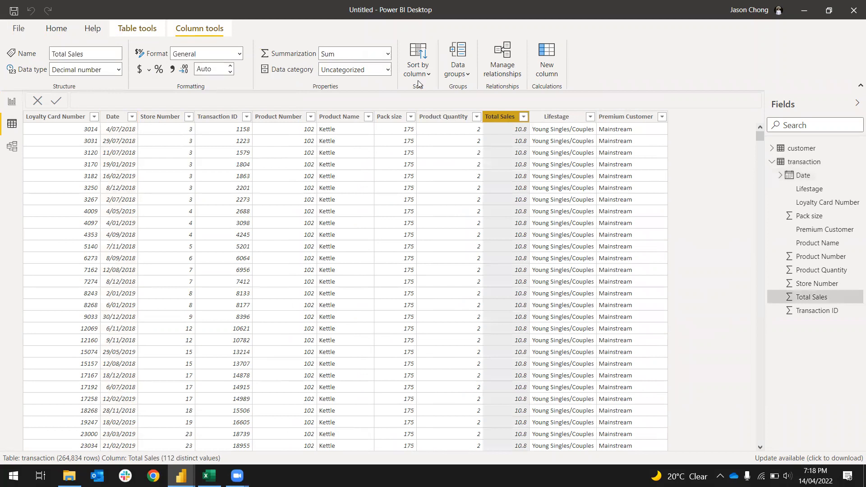
click(139, 71)
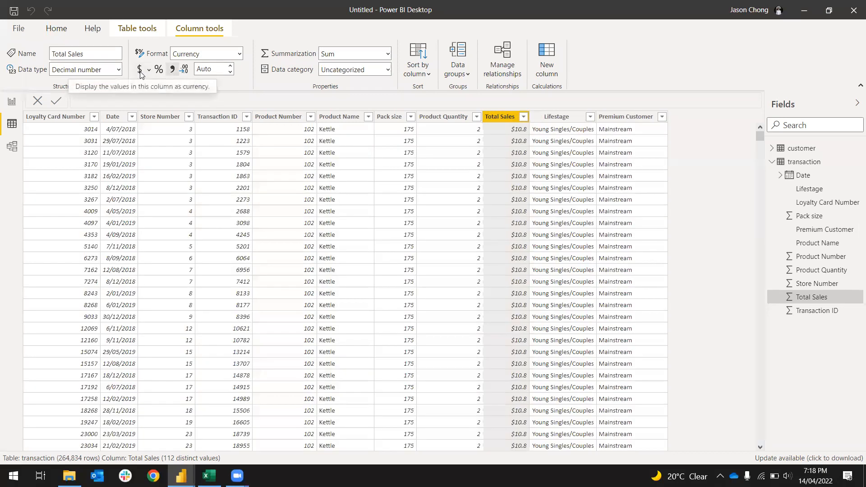
click(211, 67)
text(2)
click(251, 87)
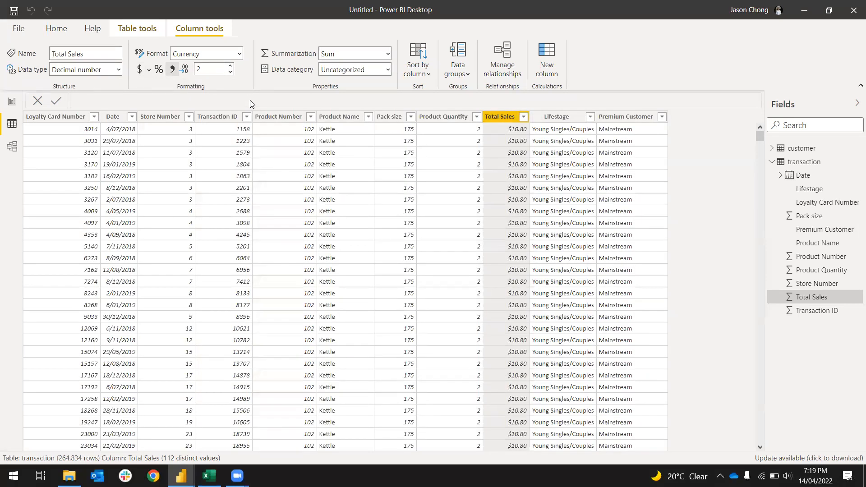
Check the filter values of the Pack size, Product Name and Product Number columns for blank entries
click(411, 118)
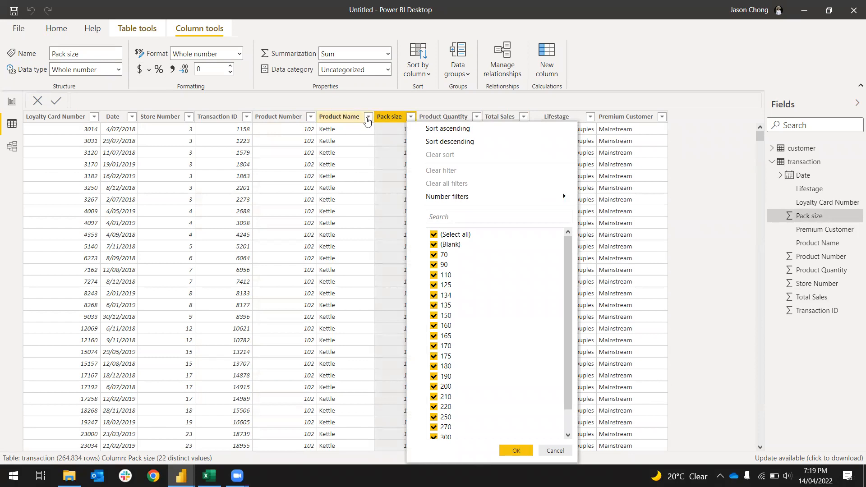
click(368, 119)
click(369, 118)
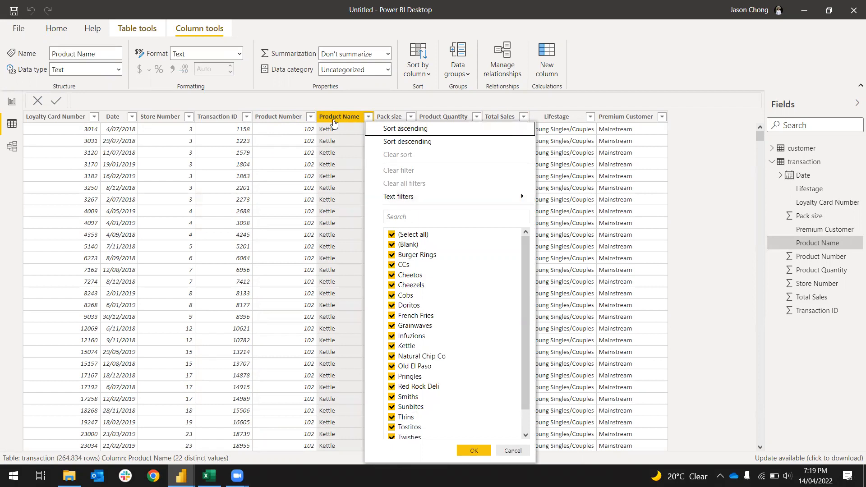
click(310, 117)
click(311, 117)
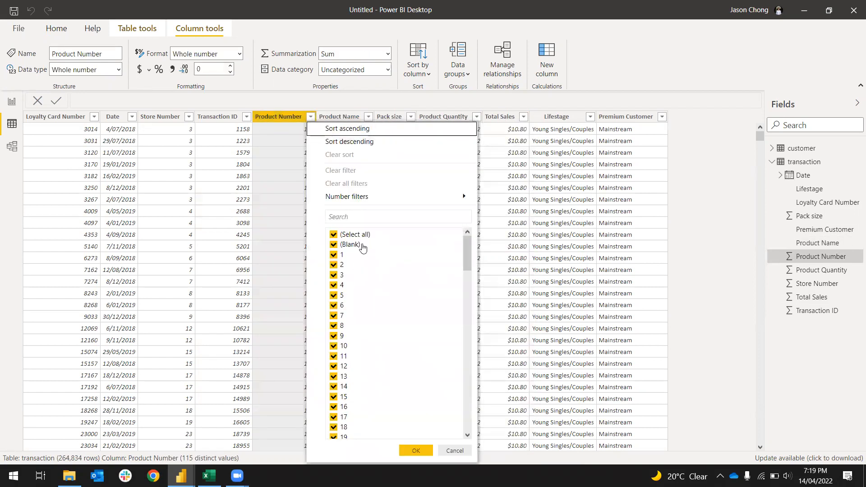
click(576, 177)
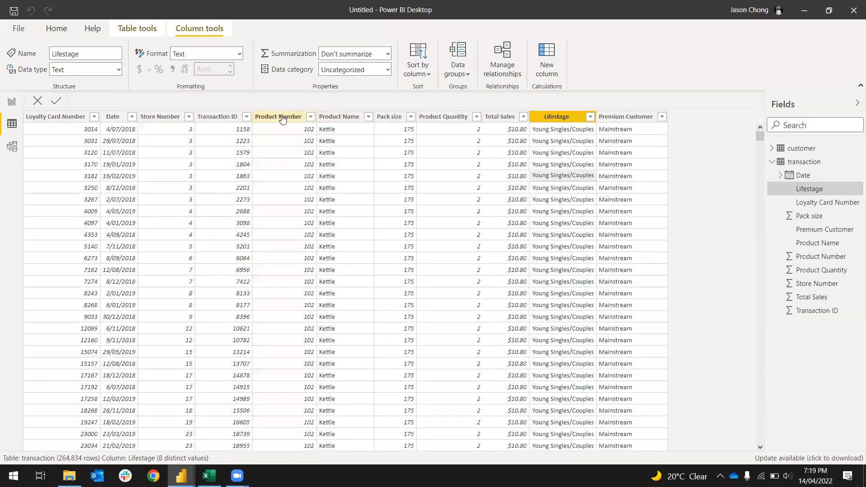
Edit the transaction query to remove rows with an empty Product Number, and apply the change to the model
click(772, 162)
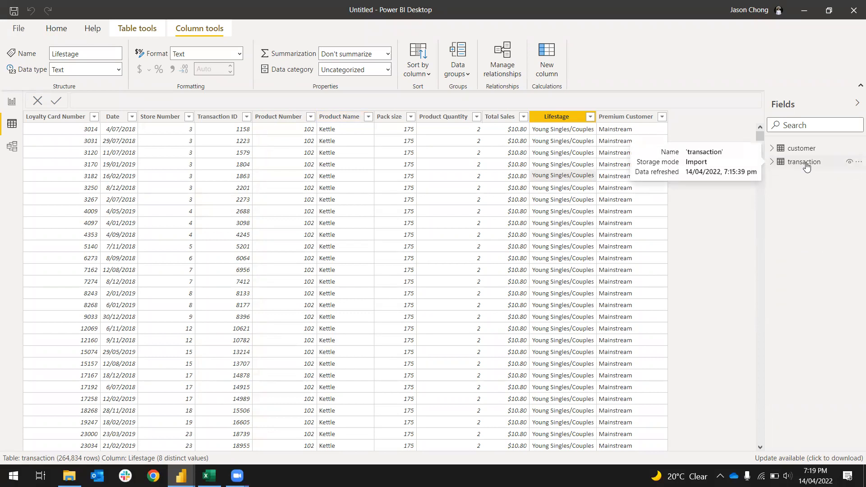
right_click(808, 167)
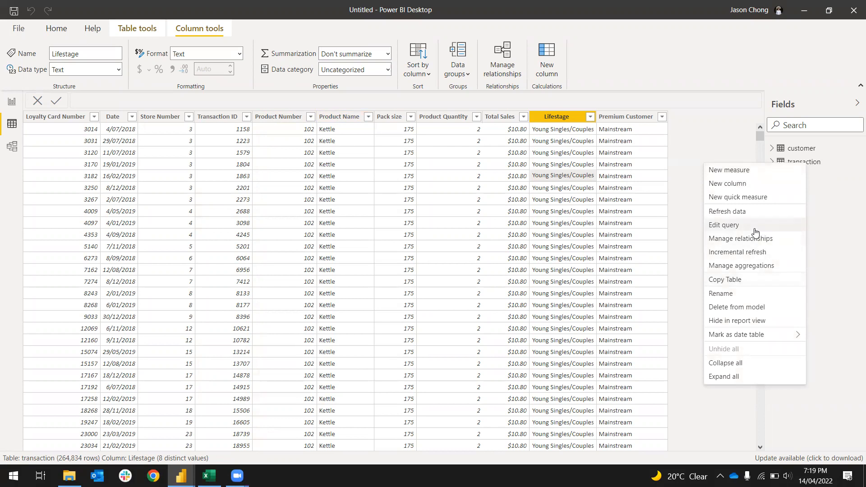
click(733, 228)
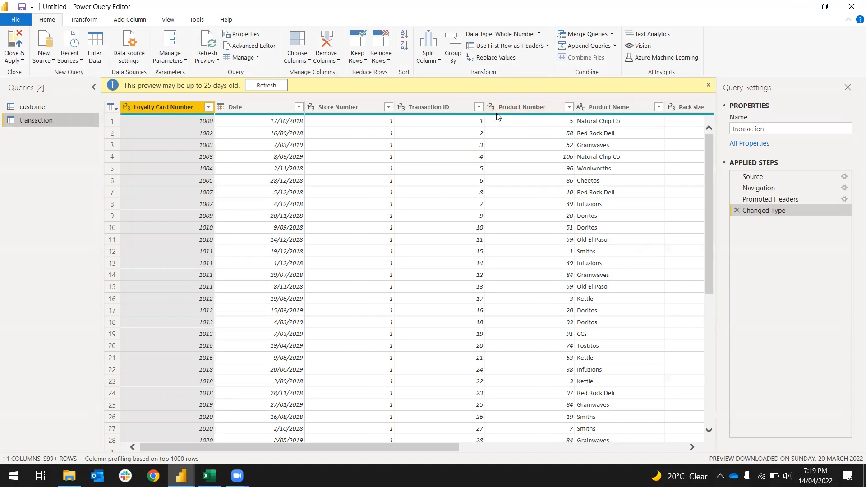
click(570, 107)
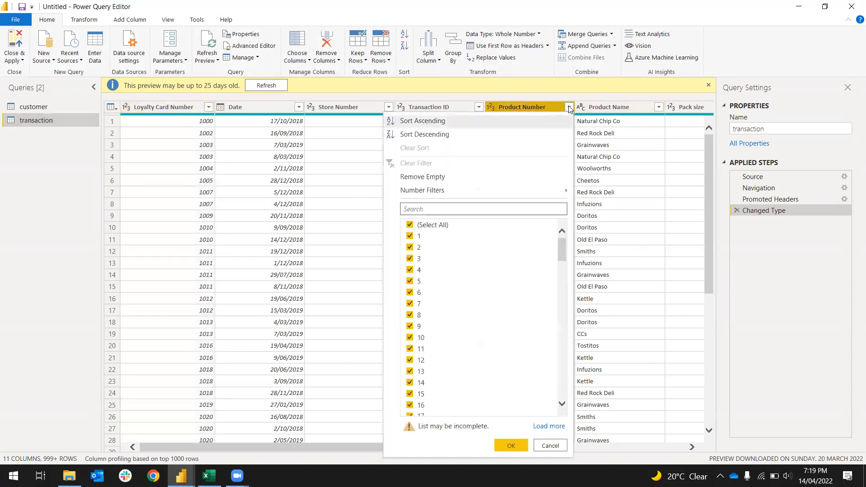
click(445, 177)
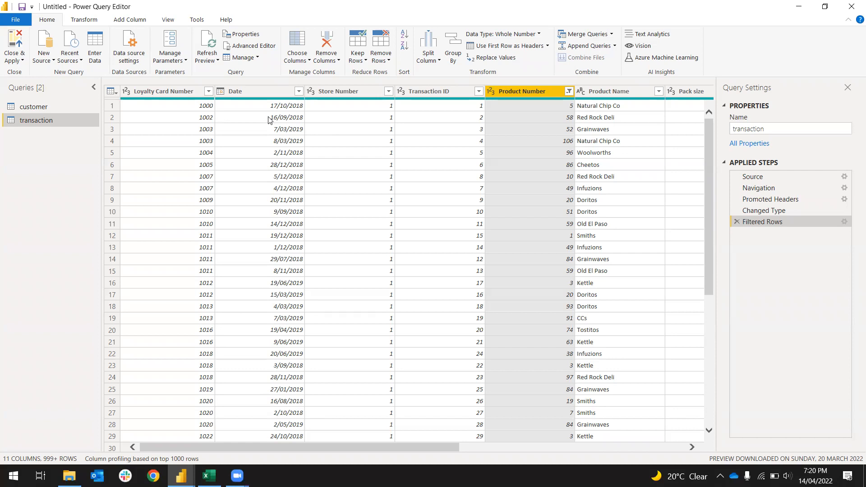
click(16, 44)
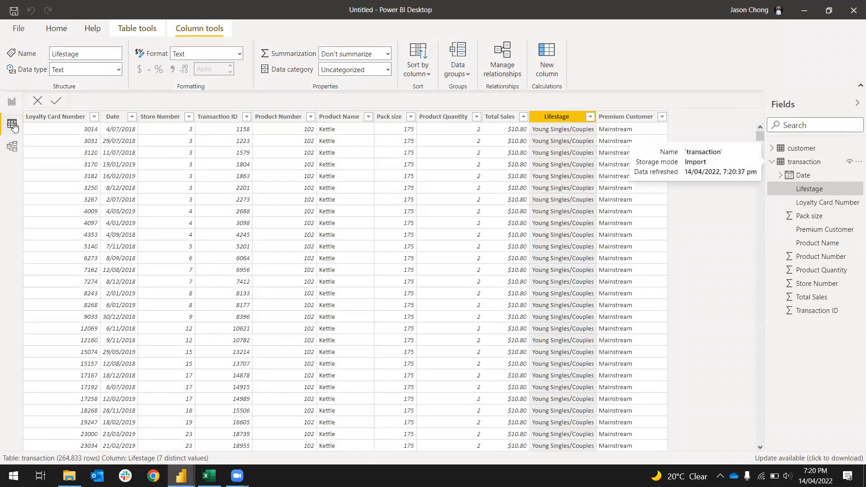
Inspect the Product Name and Product Number columns of the refreshed transaction table
click(369, 117)
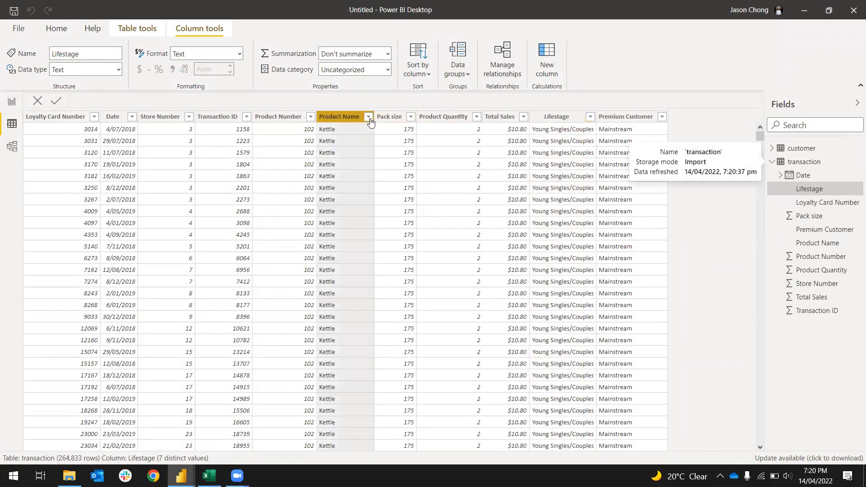
click(286, 187)
click(286, 187)
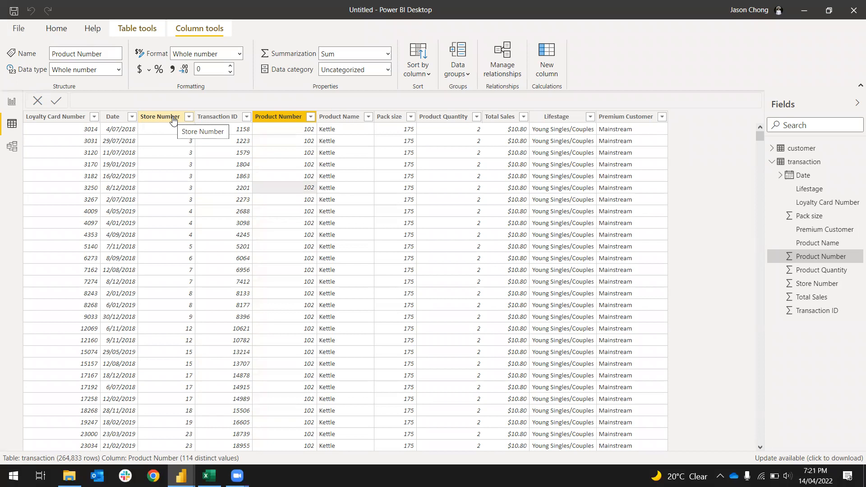
Add a card visual to the blank report page and place it near the page's upper-left corner
click(12, 102)
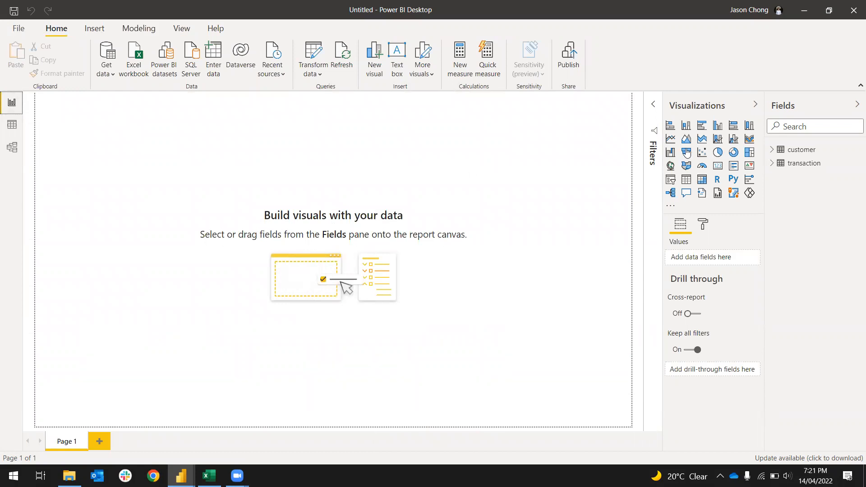
click(721, 170)
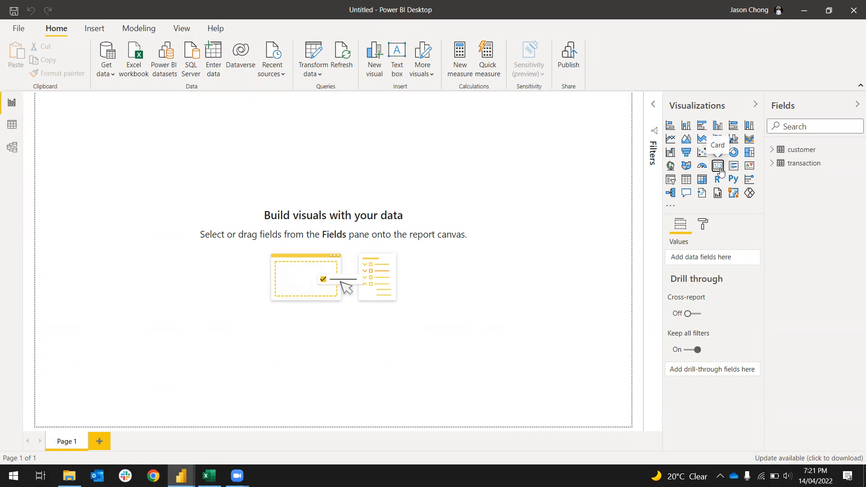
drag(96, 147, 153, 181)
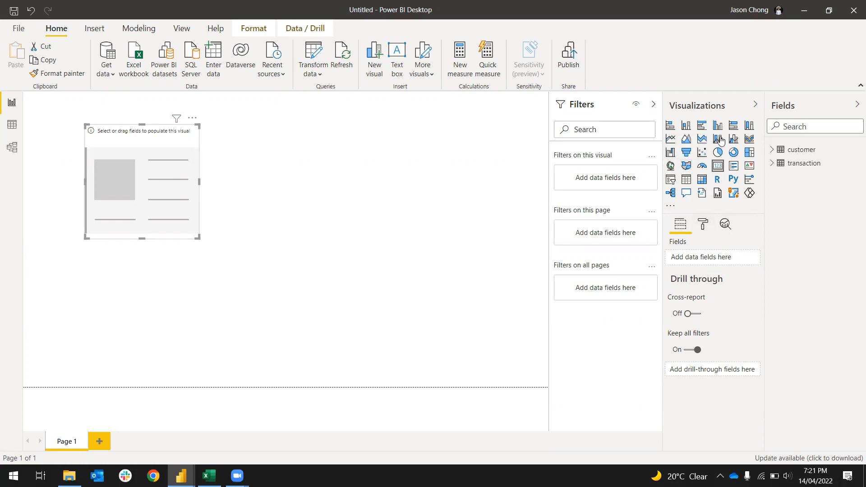
Look over the empty card's formatting and analytics options, and return to its field settings
click(703, 226)
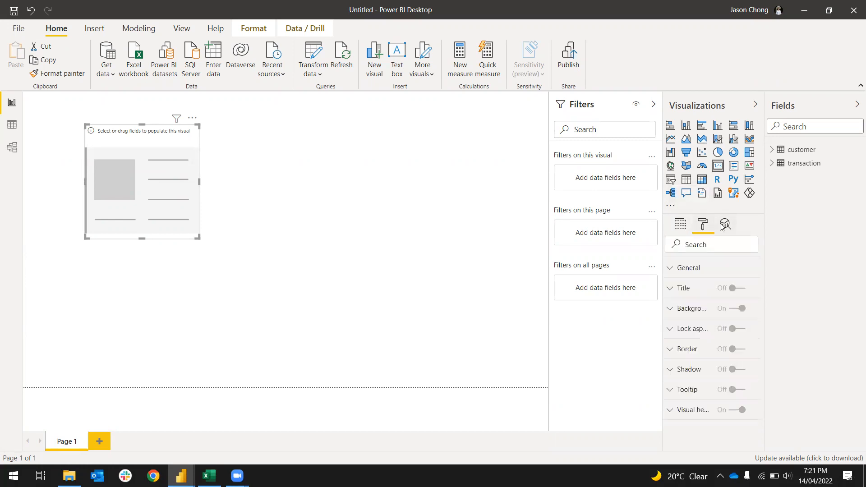
click(726, 224)
click(704, 225)
click(680, 223)
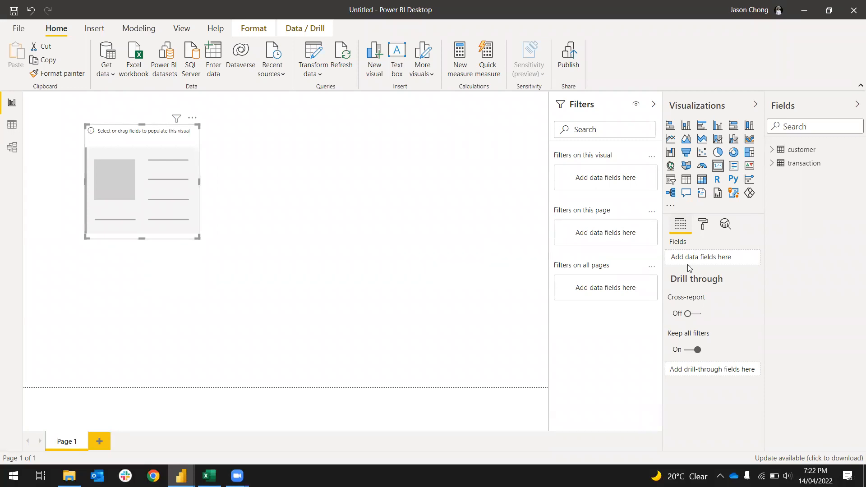
Show Total Sales from the transaction table in the card, widen it and move it into the page's upper-left corner
click(772, 164)
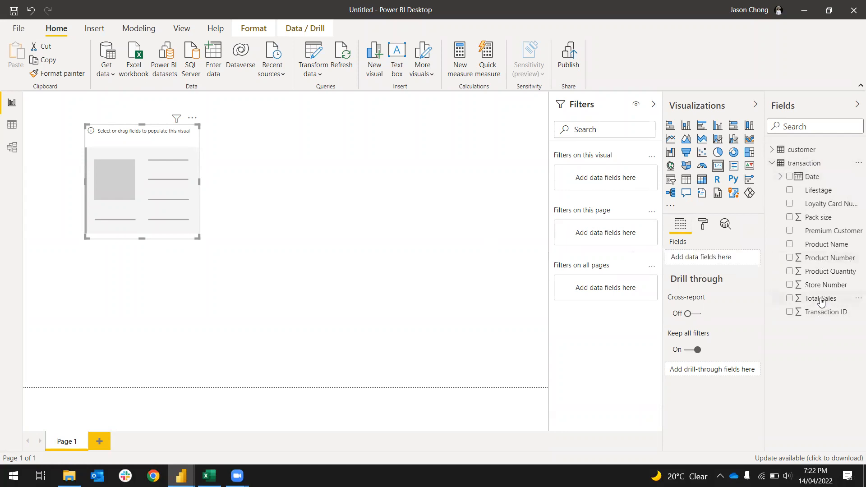
drag(821, 300, 714, 259)
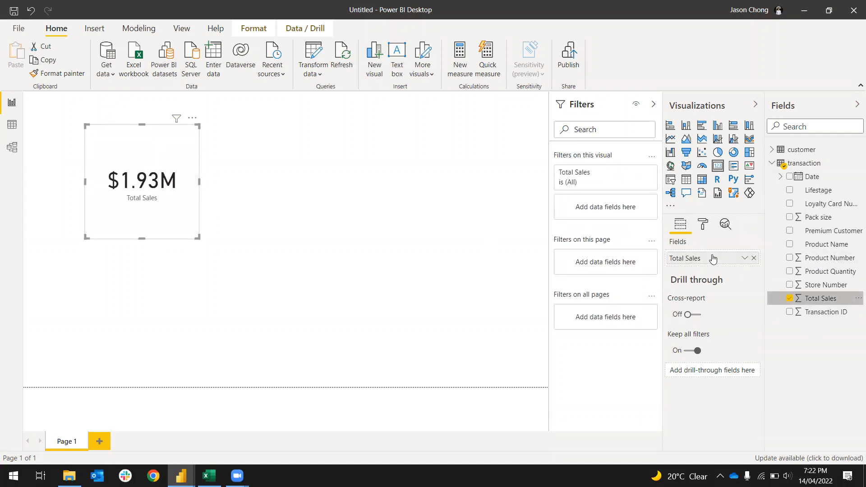
drag(200, 182, 248, 186)
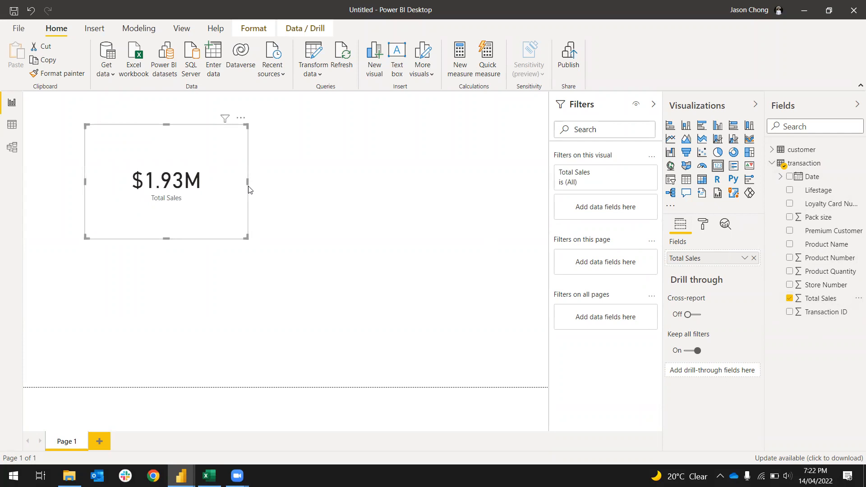
click(341, 219)
drag(195, 209, 151, 176)
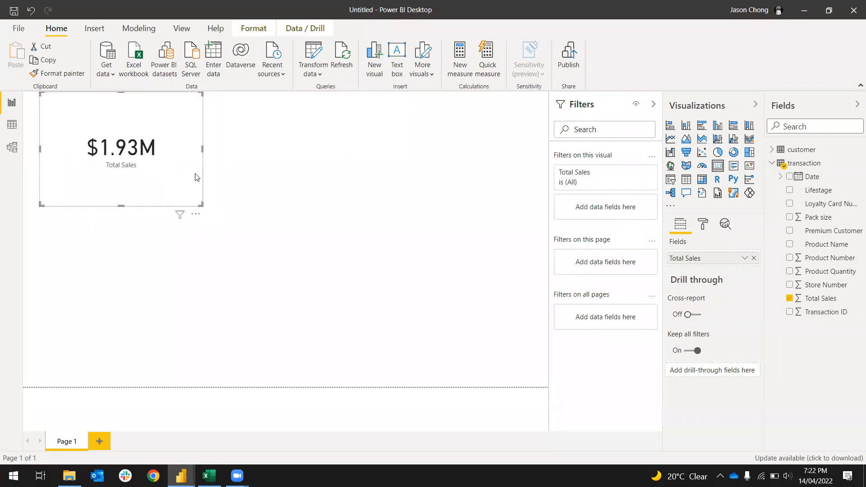
Add a second card visual and position it below the Total Sales card, slightly to its right
click(467, 211)
click(718, 166)
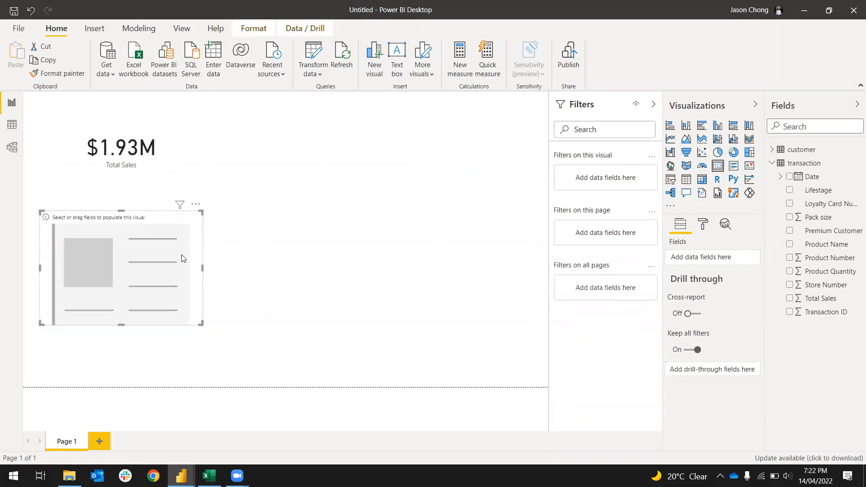
drag(183, 258, 208, 253)
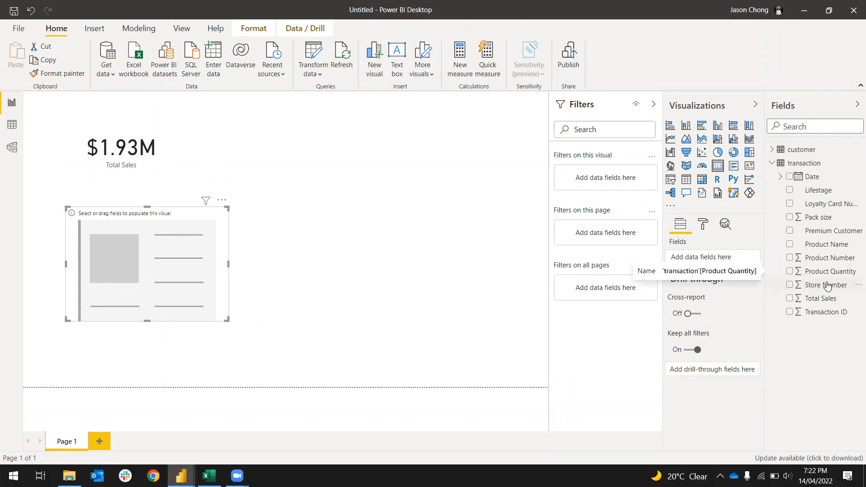
Show the transaction table's Store Number in the second card, aggregated as Count (Distinct)
drag(826, 285, 710, 257)
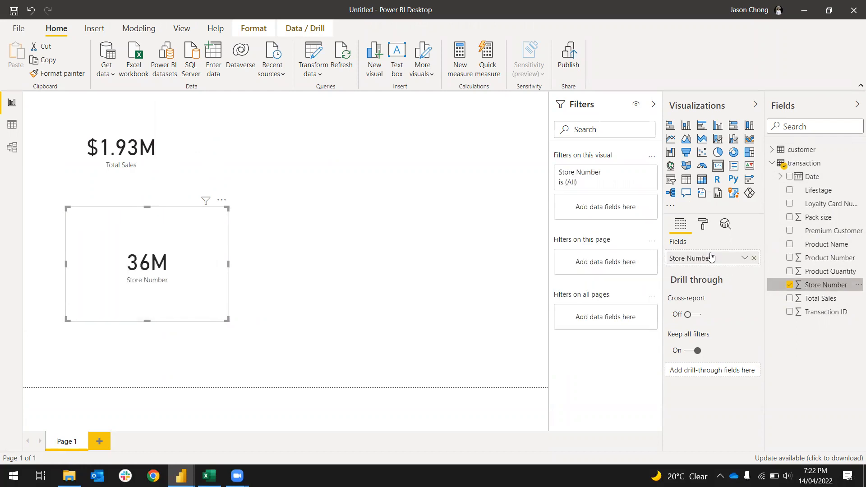
click(754, 258)
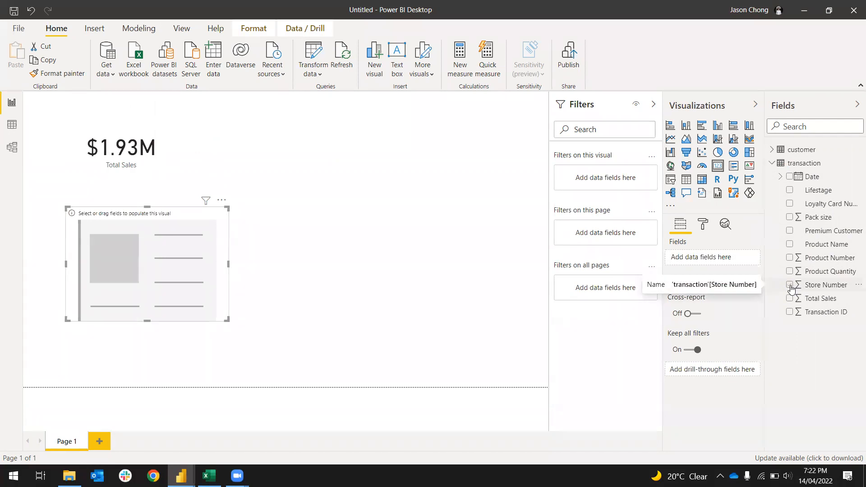
click(791, 287)
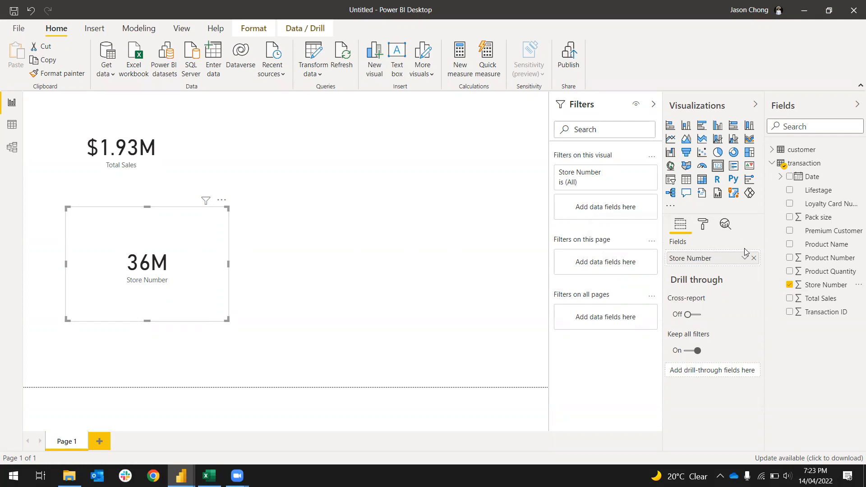
click(746, 260)
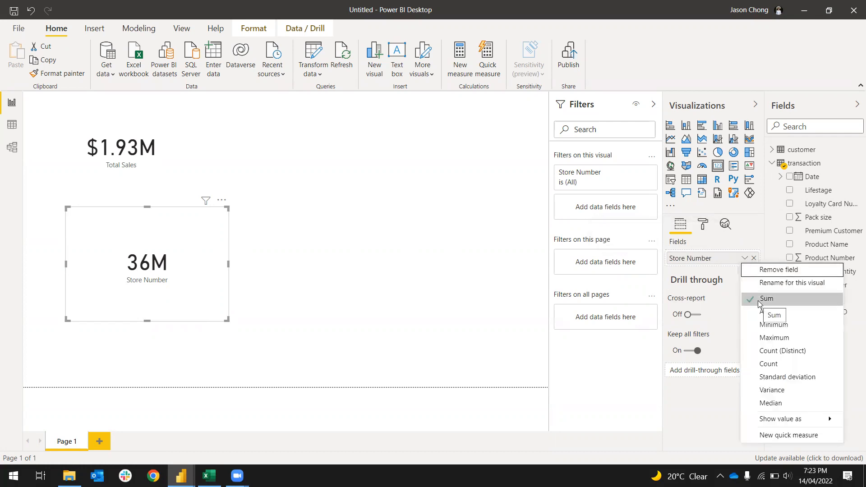
click(773, 357)
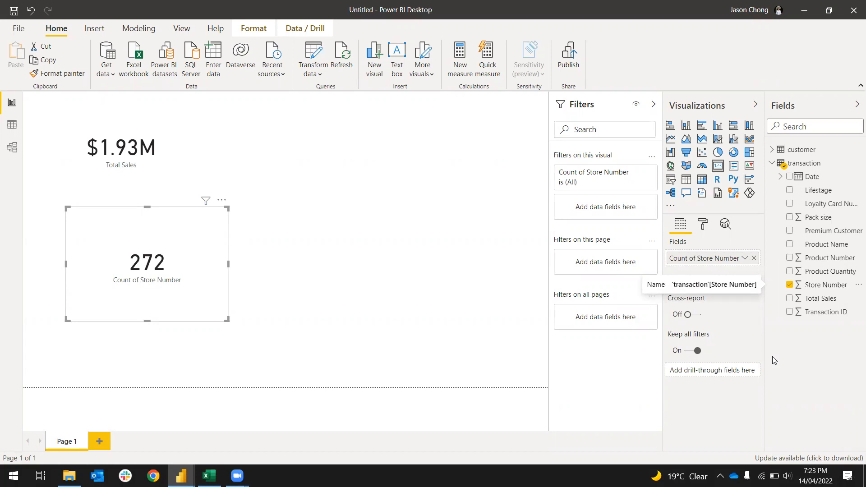
Browse the store count card's formatting settings, trying its background off and back on
click(704, 225)
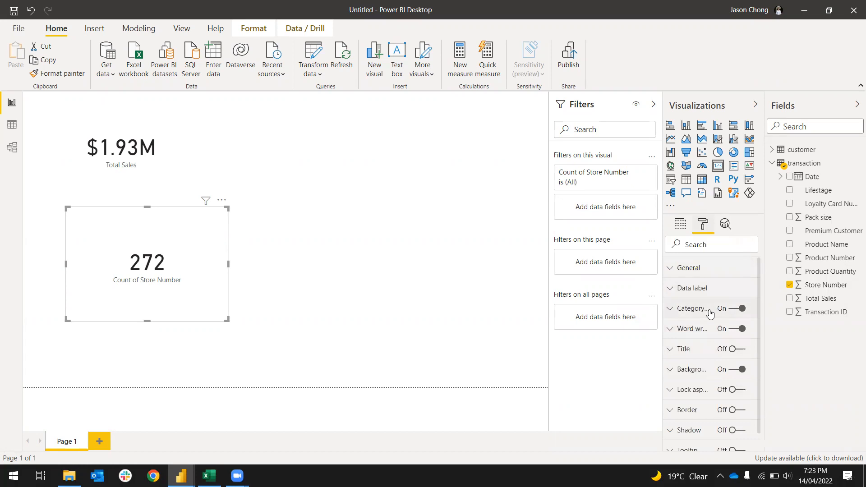
scroll(710, 311, down, 1)
scroll(704, 270, up, 1)
click(697, 310)
click(701, 312)
scroll(731, 335, down, 1)
click(743, 348)
click(743, 347)
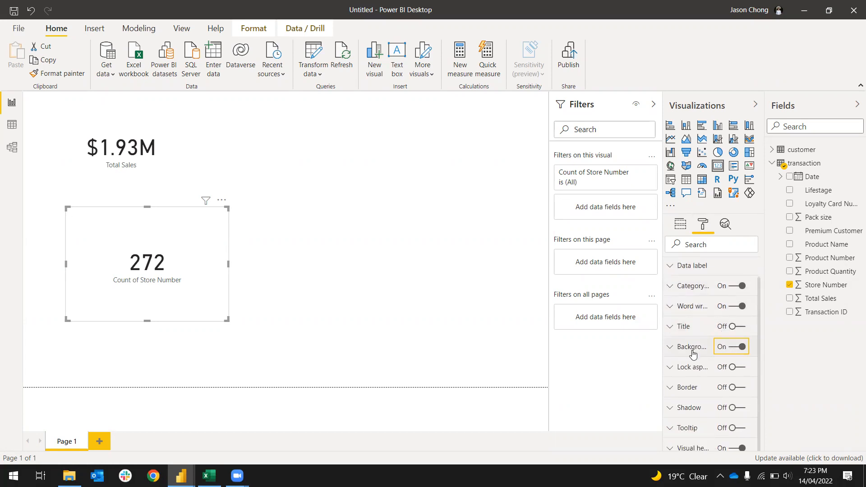
Try a light blue data label color on the store count card and undo it
click(697, 284)
click(699, 280)
click(699, 270)
click(699, 271)
click(698, 273)
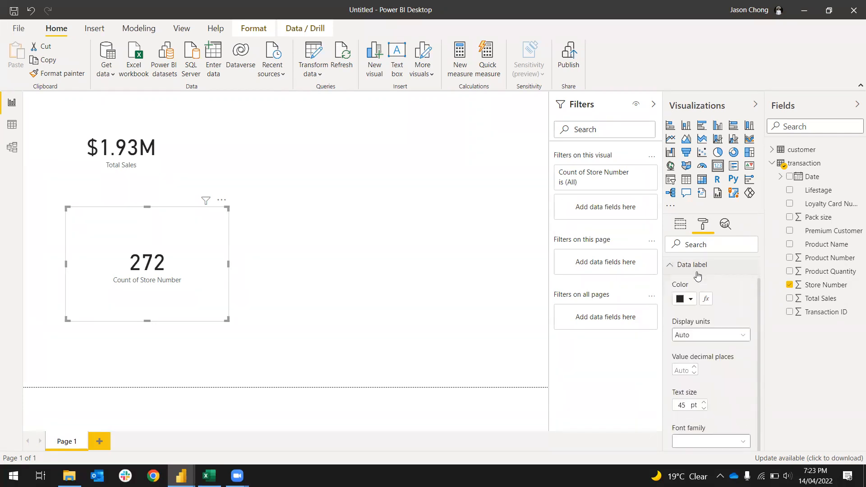
scroll(705, 316, up, 1)
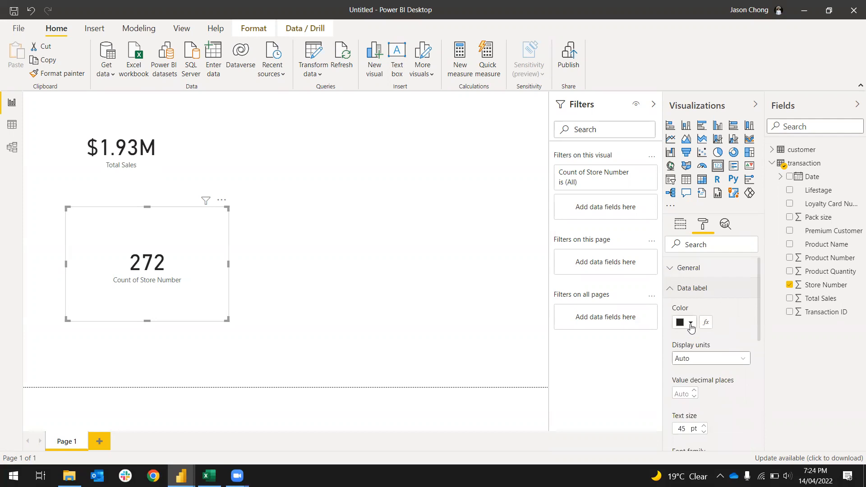
click(690, 324)
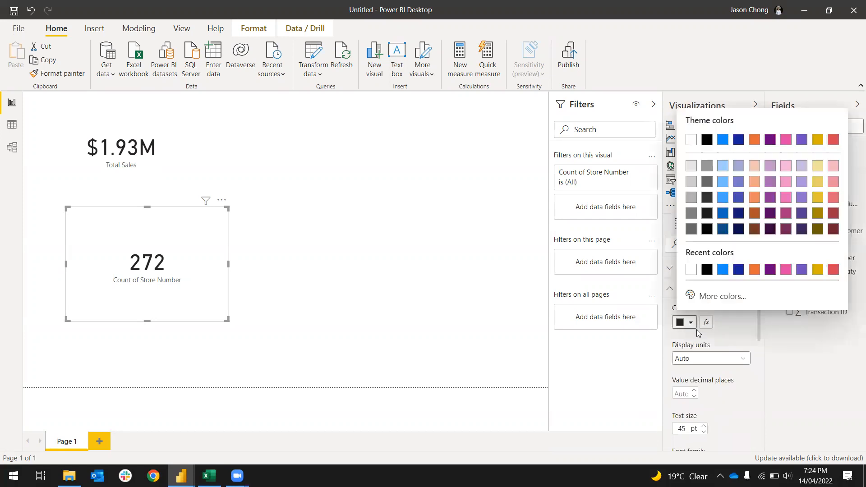
click(723, 196)
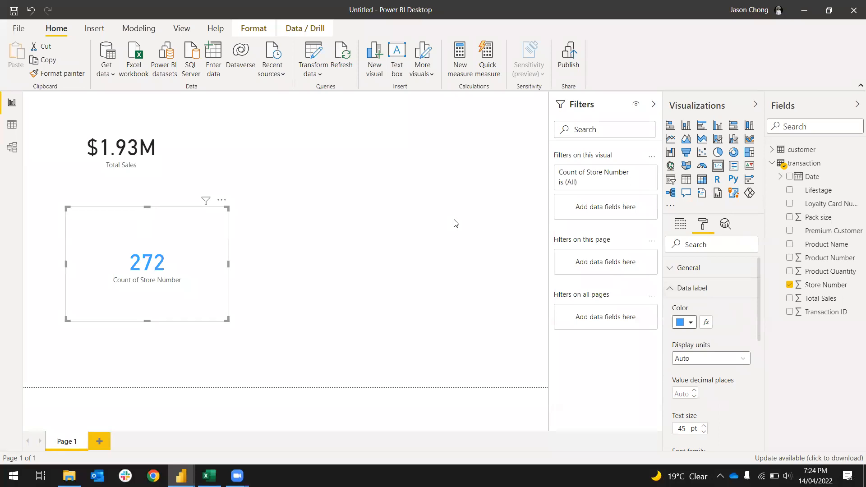
key(ctrl+z)
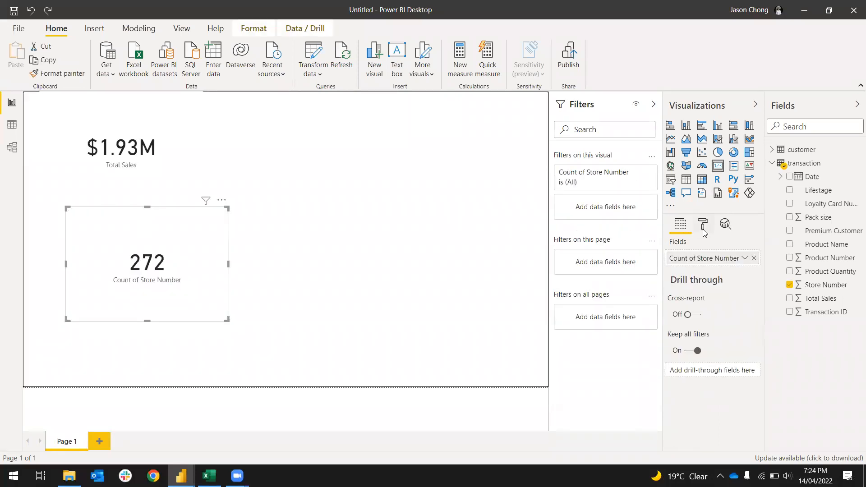
Rename the second card's Store Number field as Number of Stores
click(704, 227)
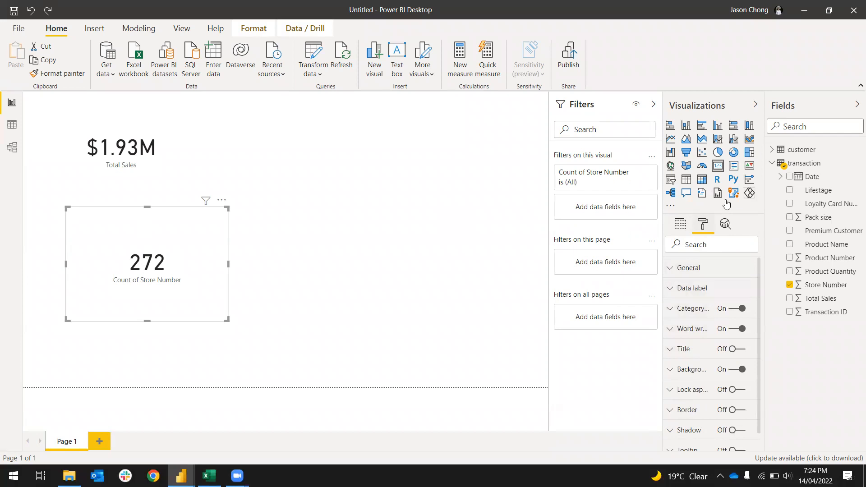
click(682, 224)
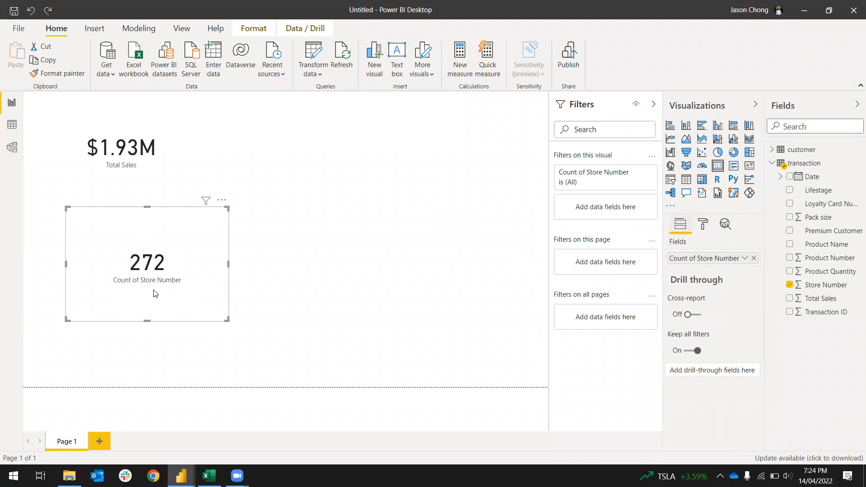
double_click(704, 259)
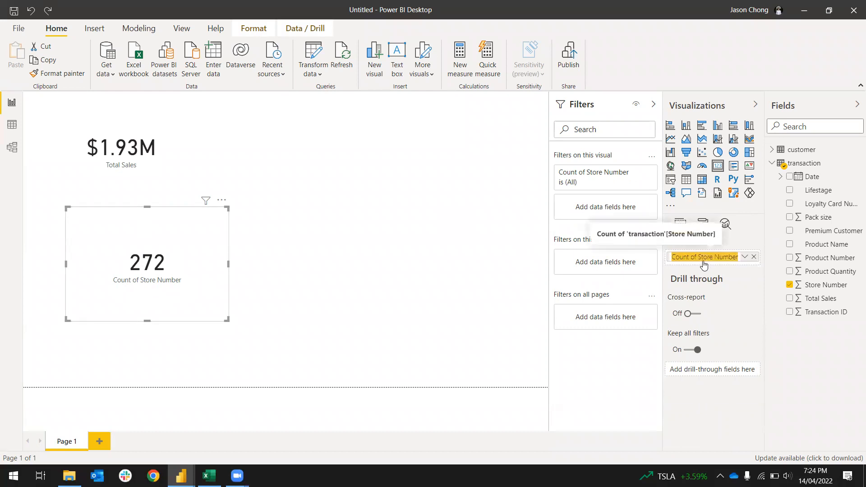
click(739, 283)
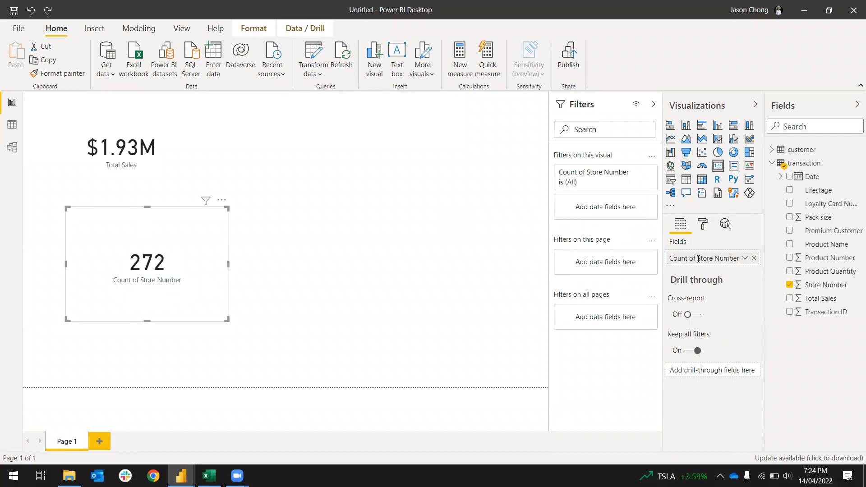
double_click(699, 260)
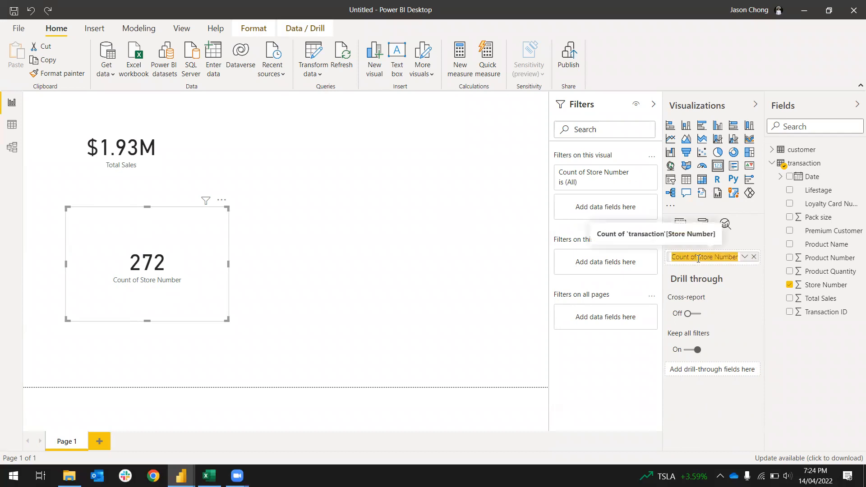
text(Store N)
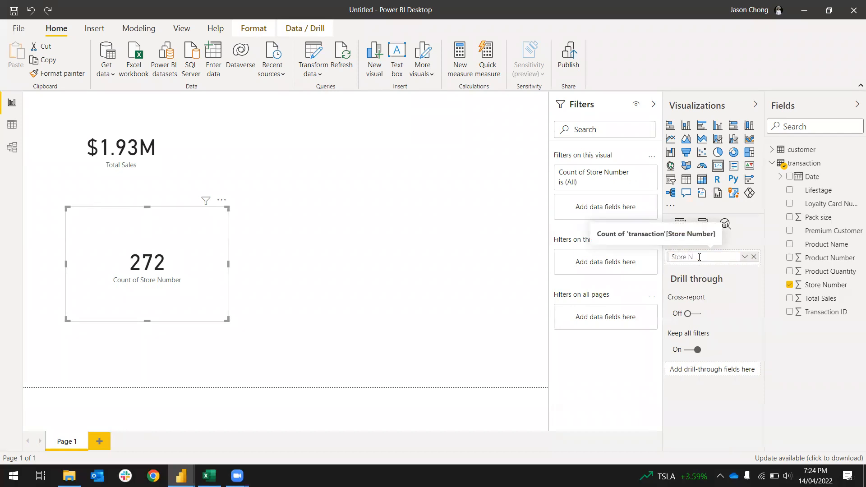
key(BackSpace)
text(Number of Stor)
key(BackSpace)
key(BackSpace)
text(ores)
key(Return)
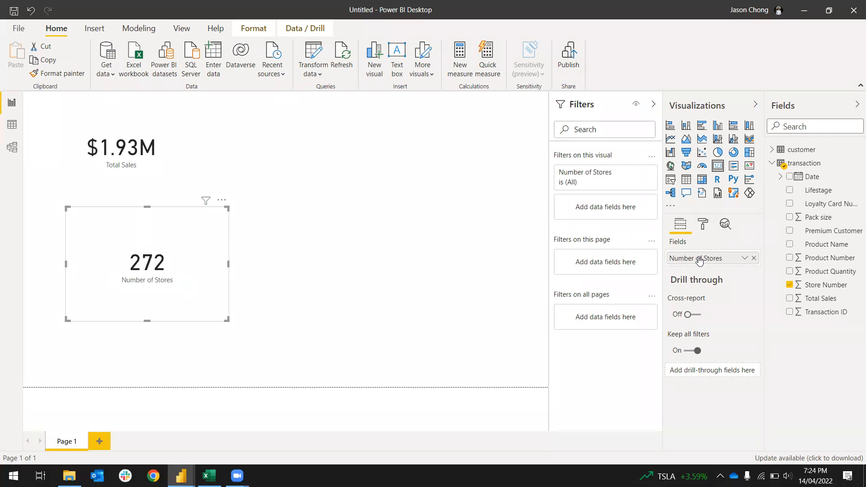
Shrink the Number of Stores card and align it directly beneath the Total Sales card
click(704, 227)
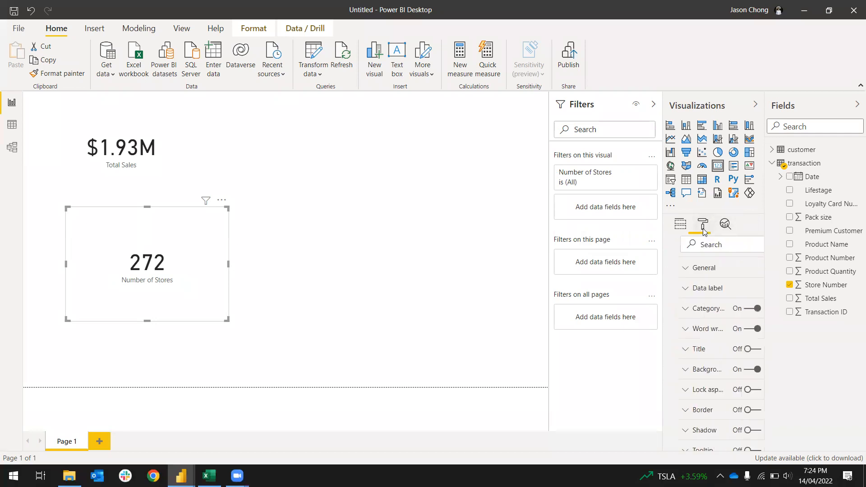
drag(228, 321, 144, 241)
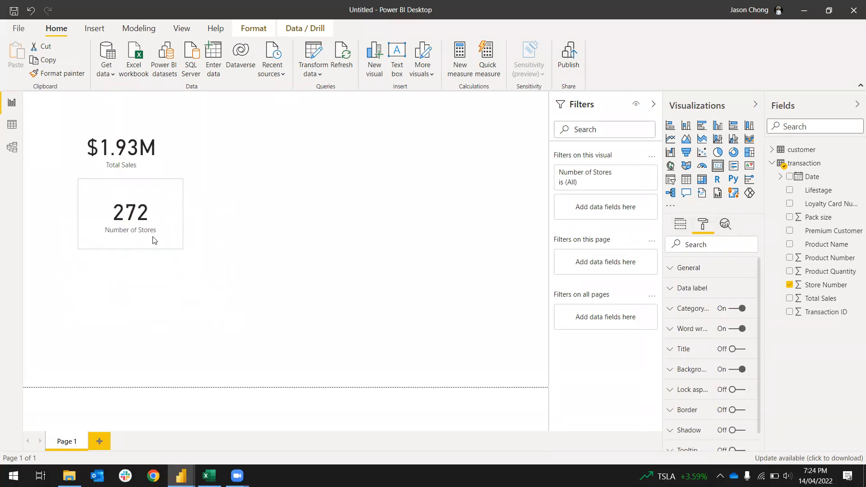
click(403, 268)
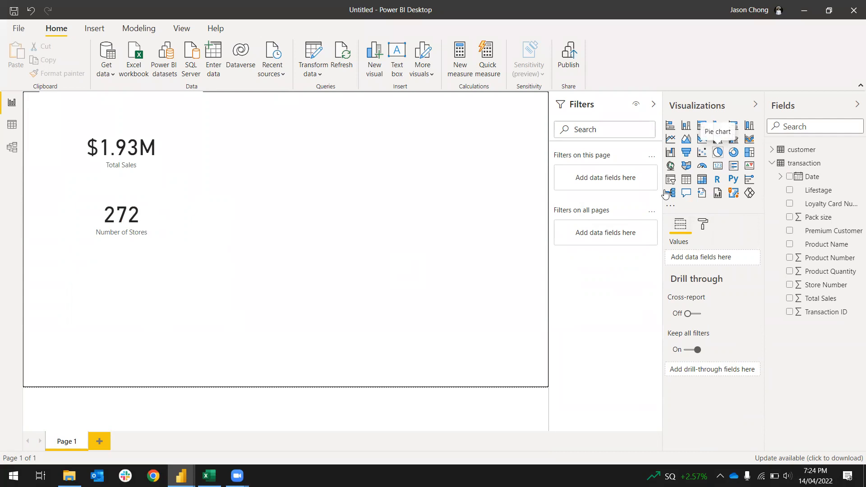
Add a pie chart visual, place it to the right of the cards, enlarge it and expand the customer table's fields
click(722, 158)
drag(145, 320, 429, 266)
click(481, 315)
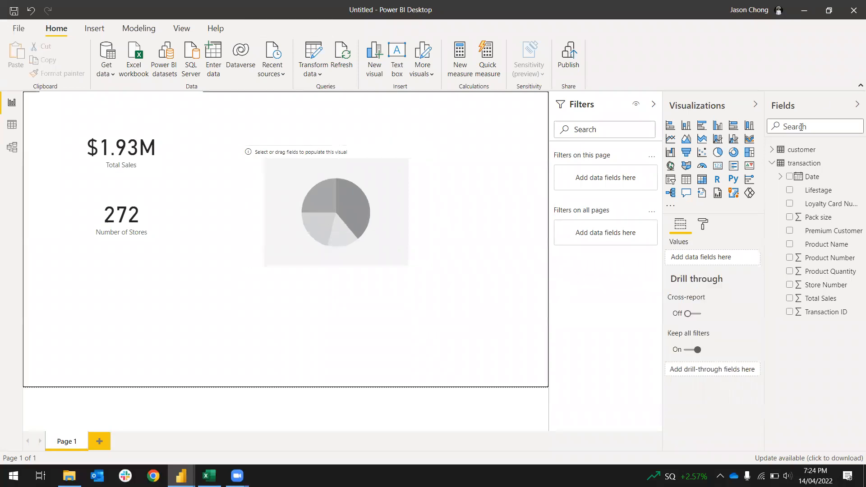
click(773, 164)
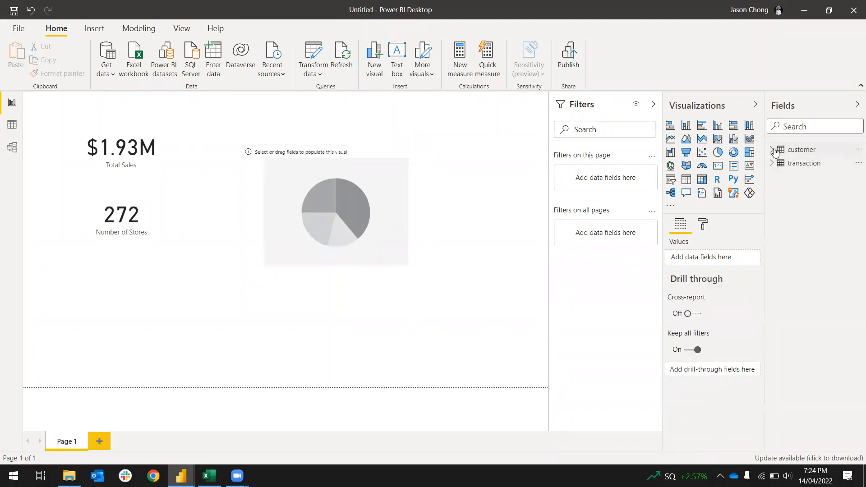
click(773, 150)
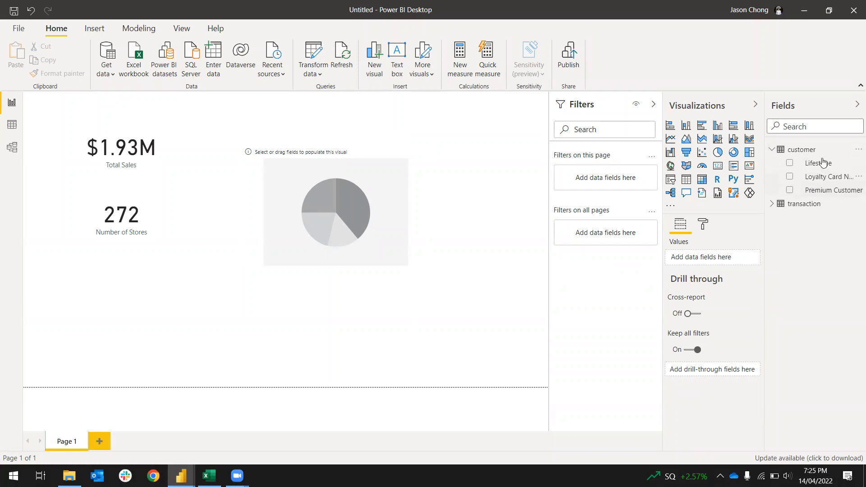
drag(823, 164, 795, 165)
drag(824, 191, 722, 261)
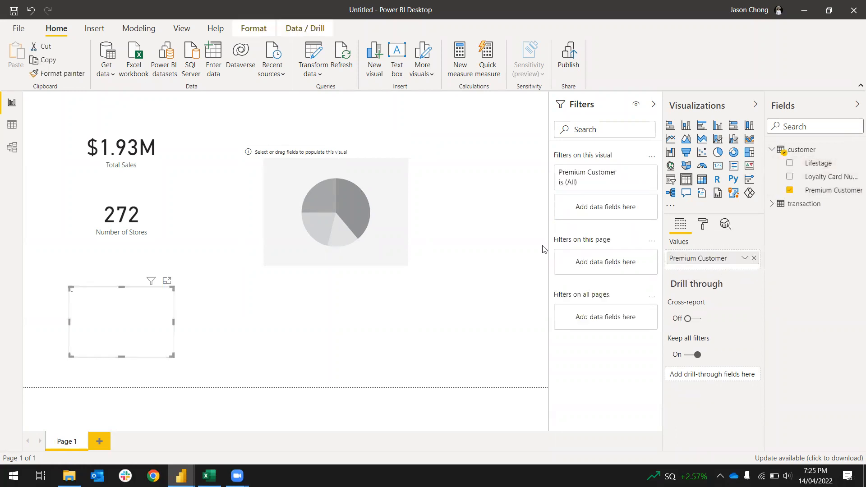
click(166, 281)
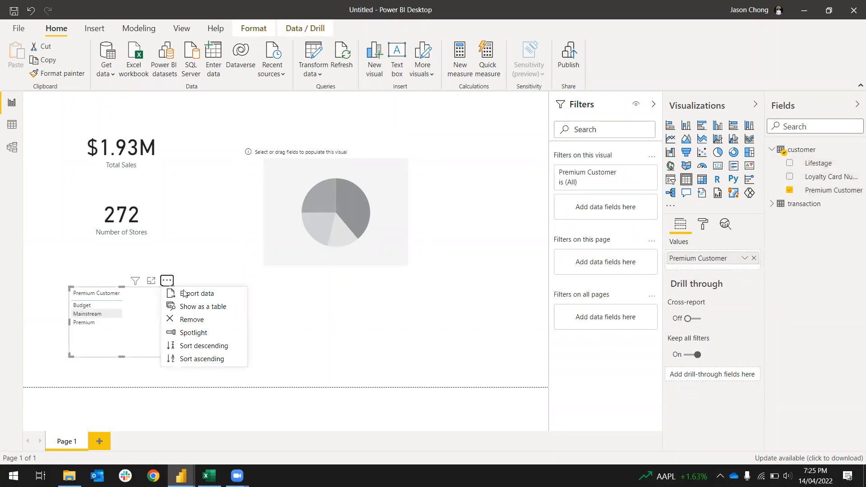
click(205, 320)
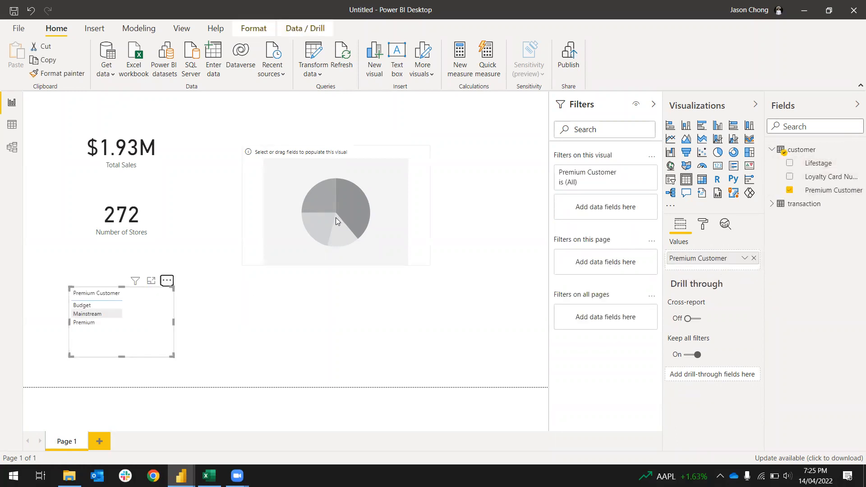
Assign the customer table's Premium Customer to the pie chart's legend and values, and enlarge the chart
click(425, 216)
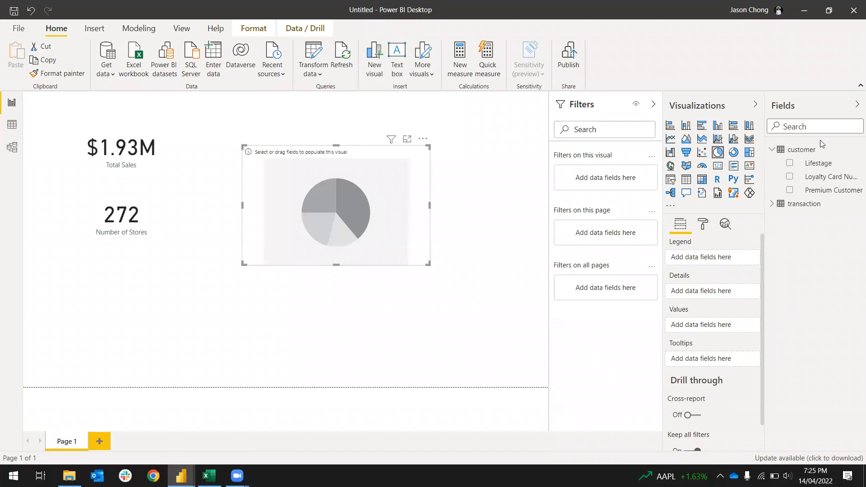
drag(827, 190, 717, 257)
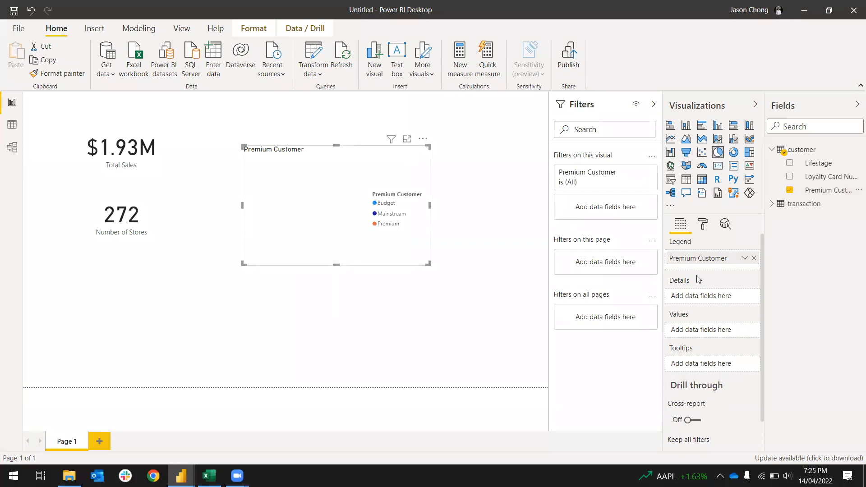
drag(822, 193, 713, 332)
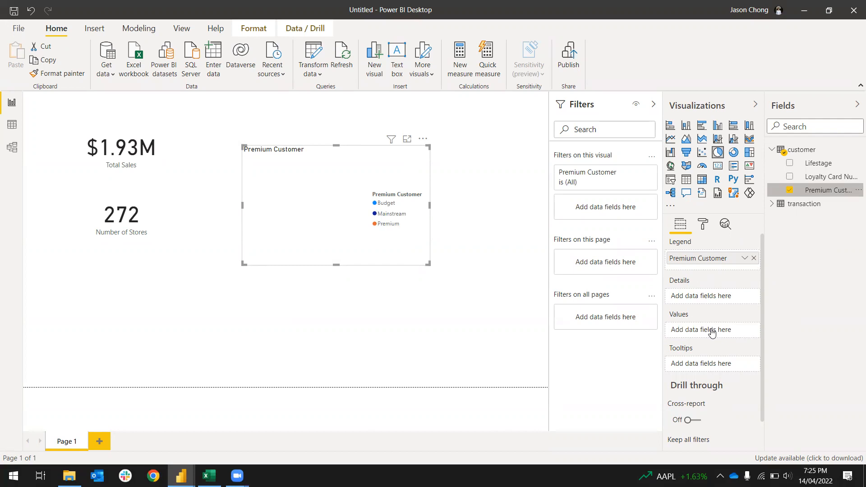
drag(429, 266, 484, 299)
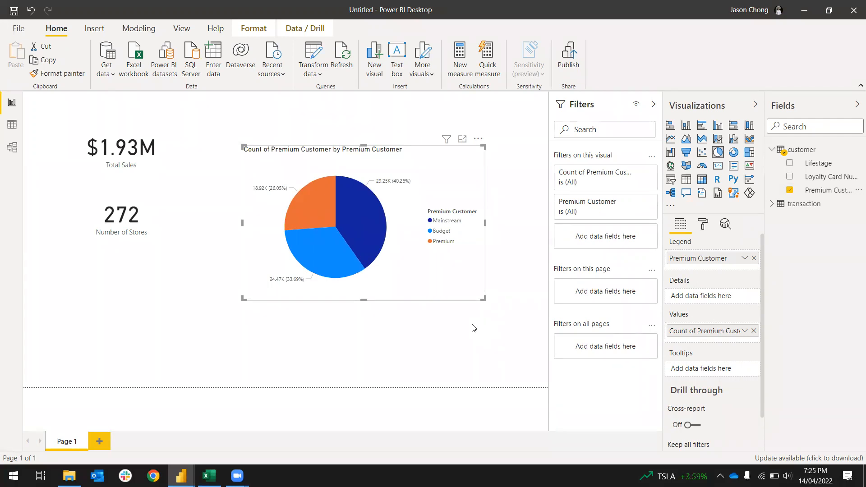
Examine the pie chart's data color and legend formatting options
click(703, 227)
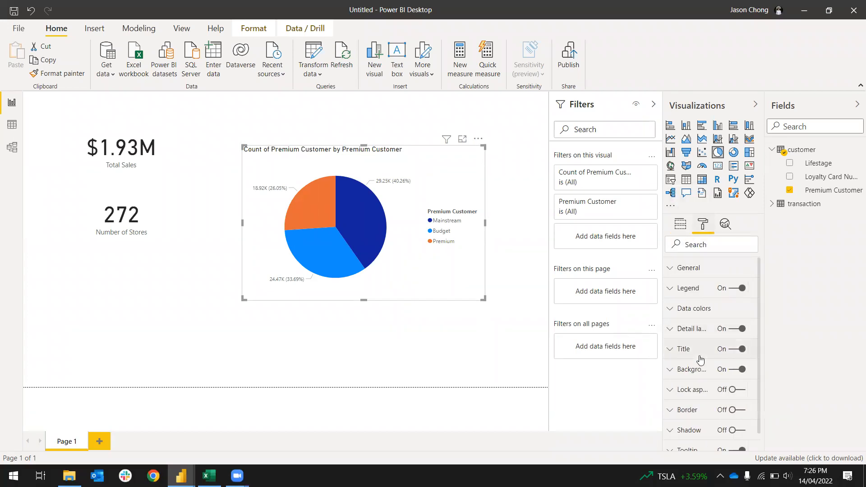
click(685, 309)
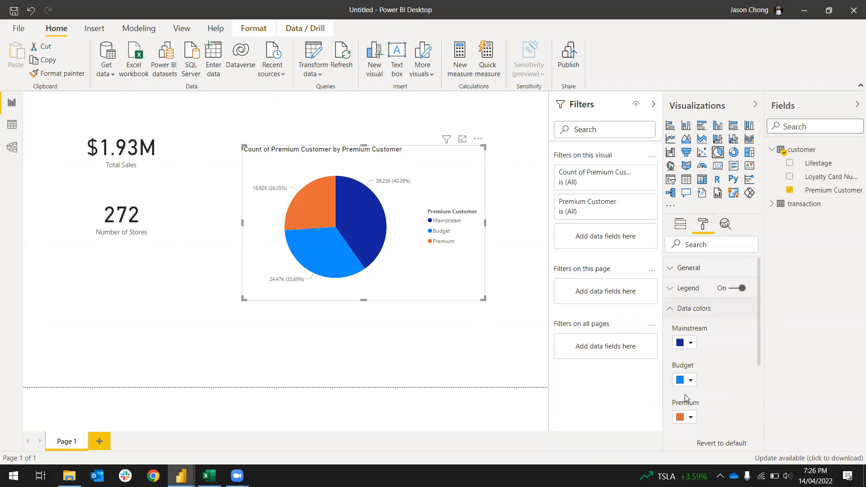
scroll(686, 398, down, 1)
click(692, 296)
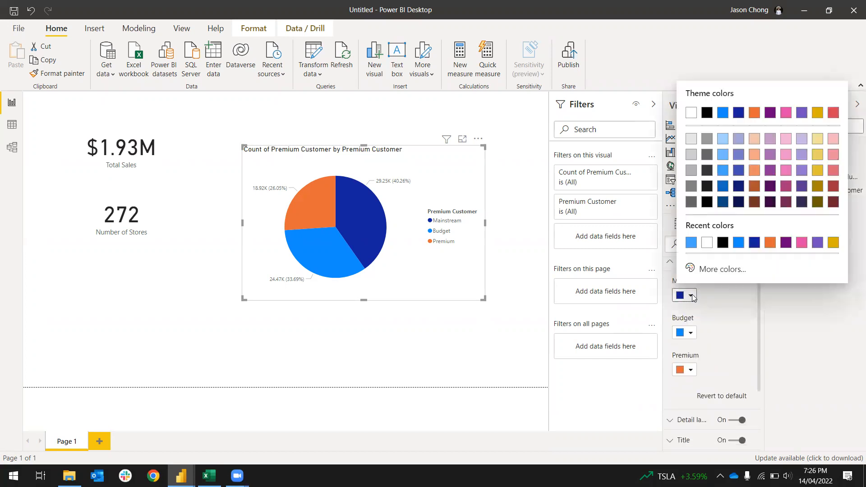
click(693, 296)
scroll(723, 309, up, 1)
click(691, 308)
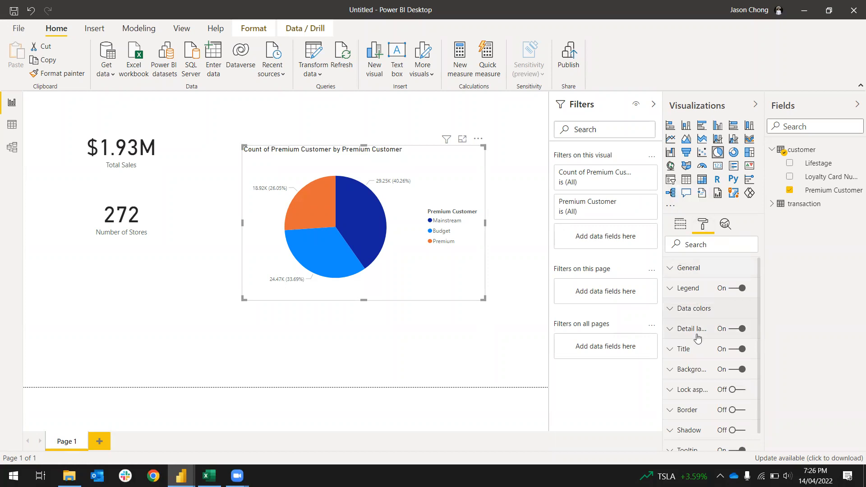
click(692, 293)
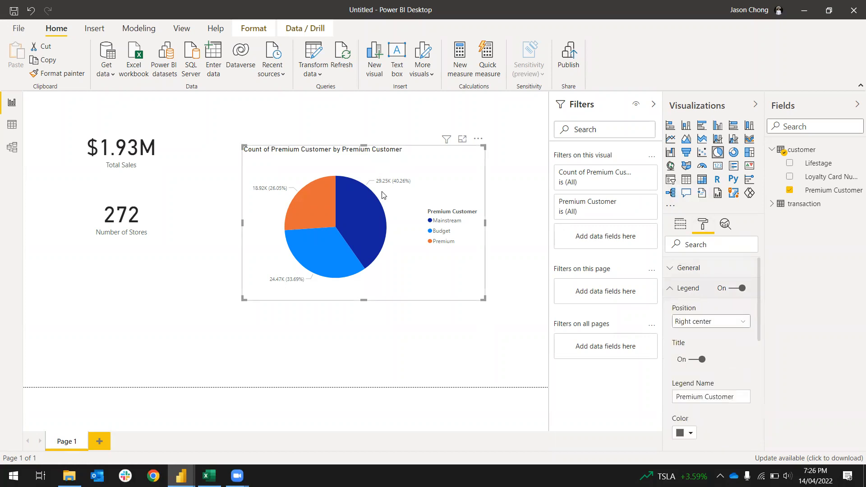
scroll(743, 341, down, 1)
scroll(732, 360, down, 2)
scroll(722, 343, up, 3)
scroll(691, 291, down, 6)
scroll(697, 305, up, 5)
click(695, 296)
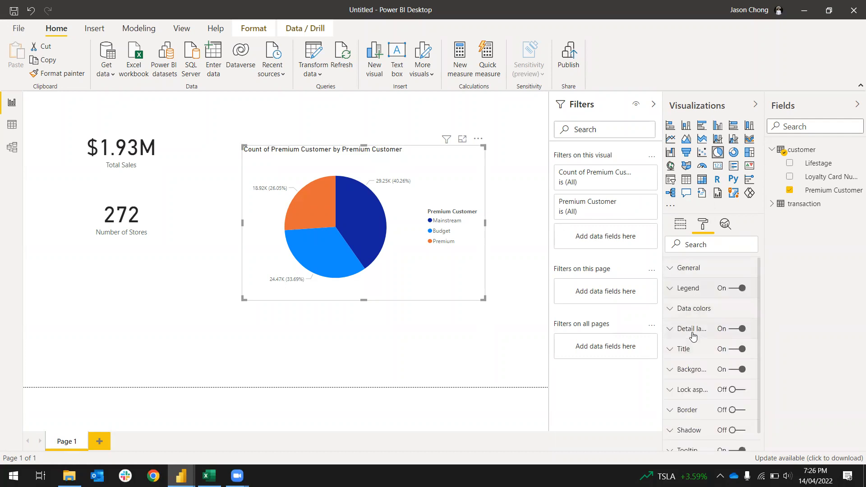
Set the pie chart's detail label style to Percent of total
click(691, 334)
scroll(710, 347, down, 1)
click(711, 345)
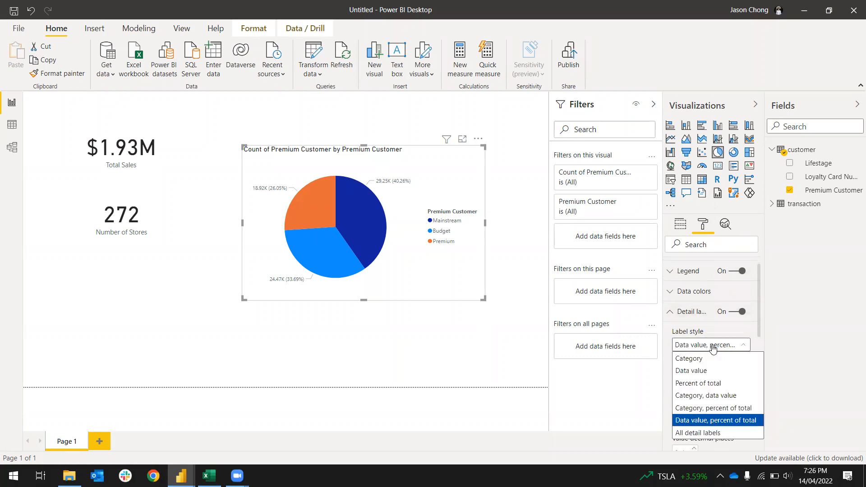
click(721, 384)
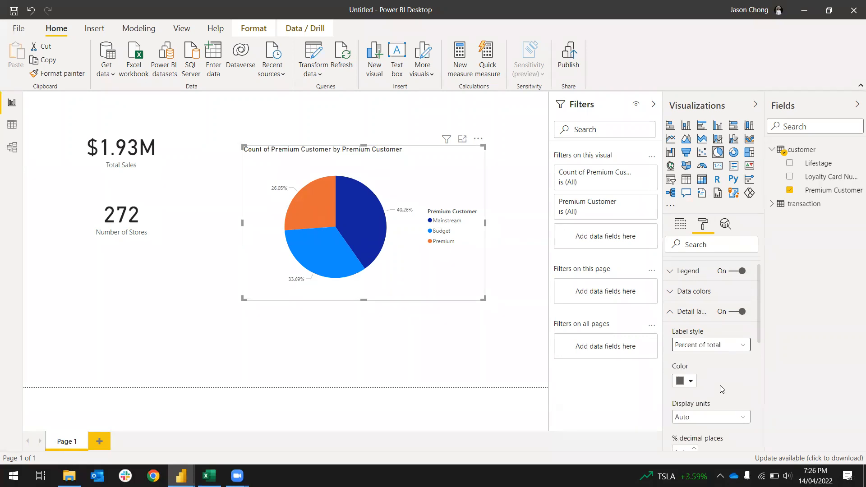
click(677, 313)
Shrink the pie chart slightly and move it to the page's upper edge beside the two cards
mouse_move(483, 298)
mouse_down()
mouse_move(475, 289)
mouse_move(471, 296)
mouse_up()
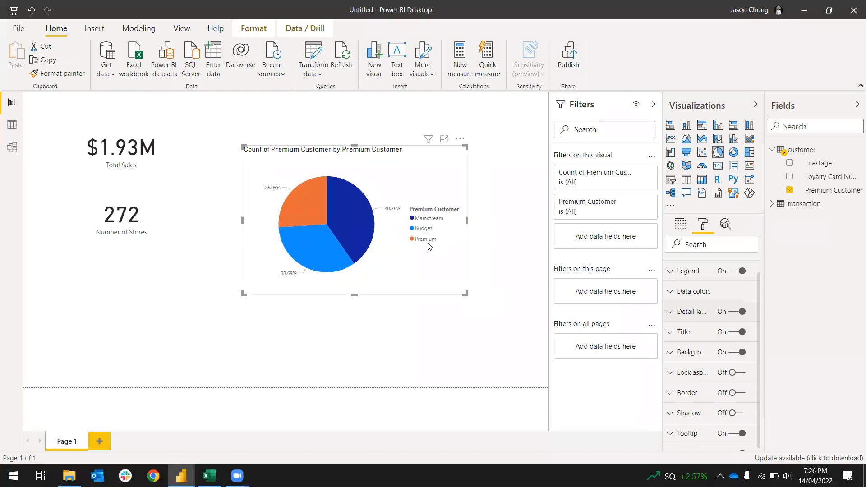
drag(385, 186, 333, 133)
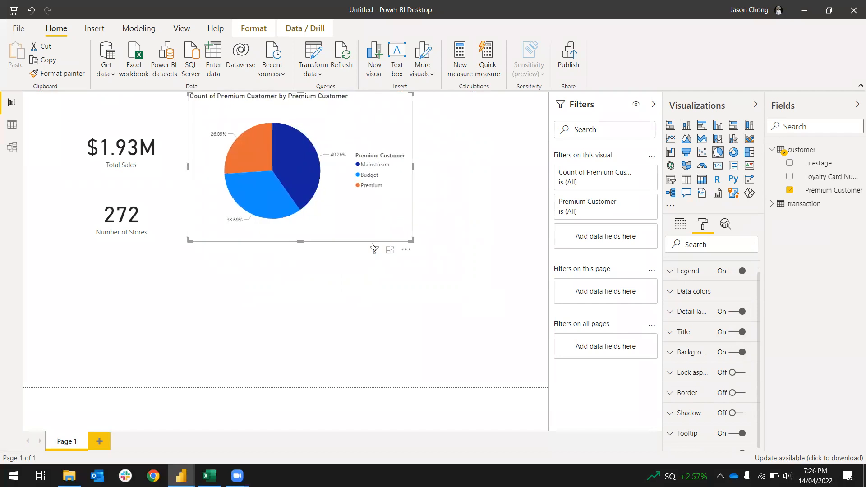
Shrink the Total Sales card and move it to the empty area below the pie chart
click(137, 146)
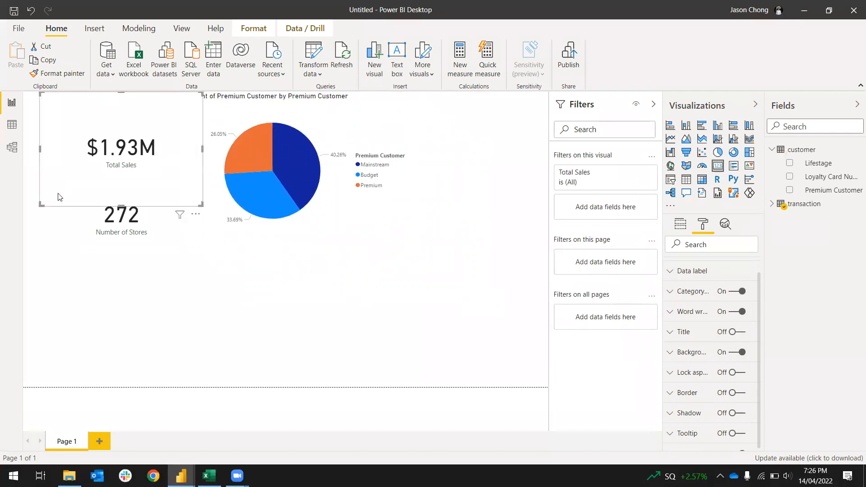
drag(41, 205, 61, 182)
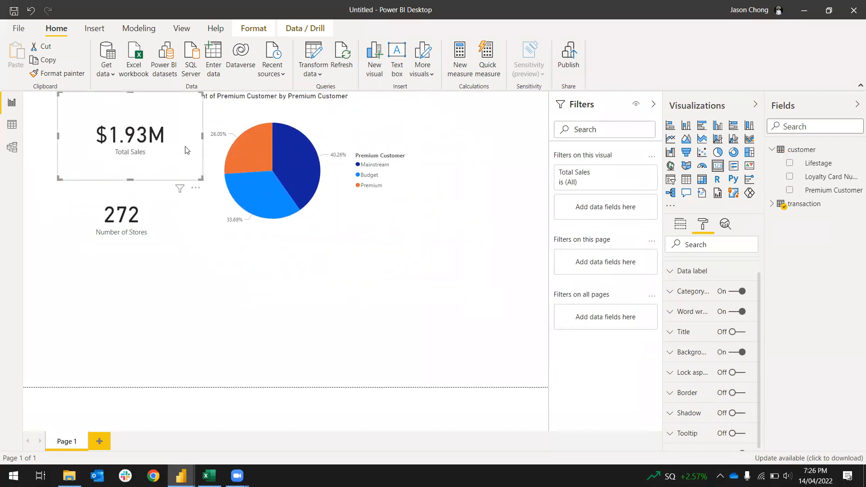
drag(166, 150, 438, 329)
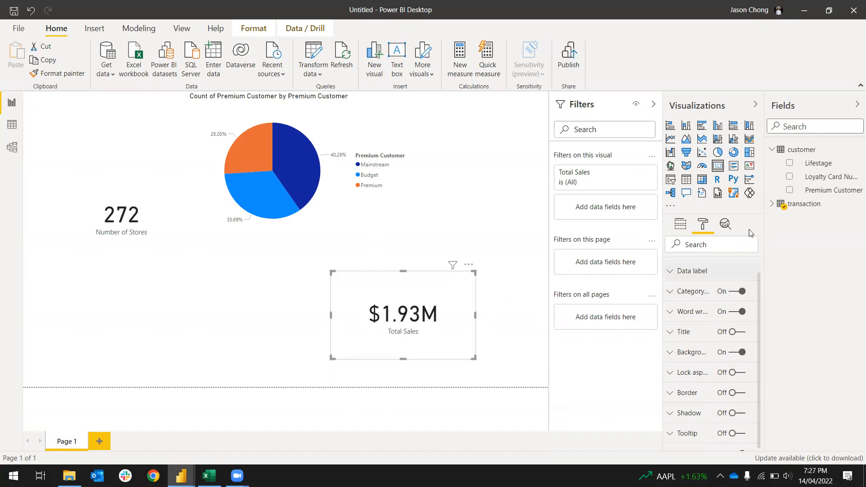
Filter the Total Sales card by the transaction table's Premium Customer field, keeping only Premium
click(772, 205)
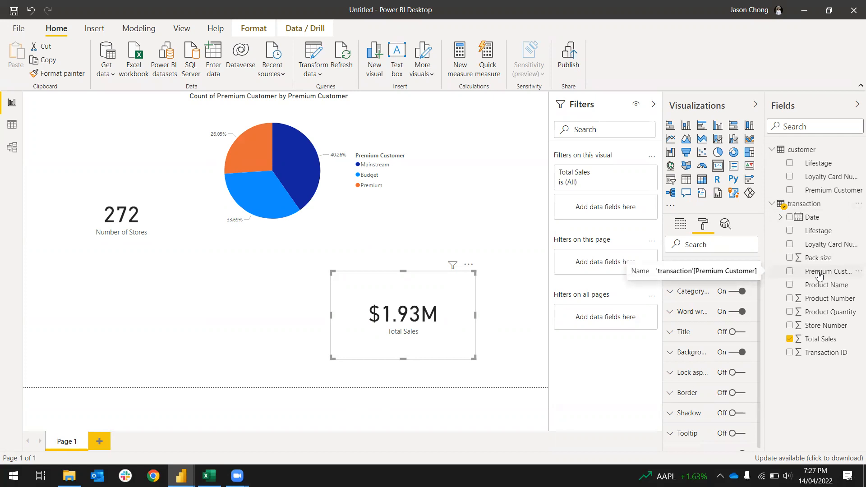
drag(822, 277, 609, 211)
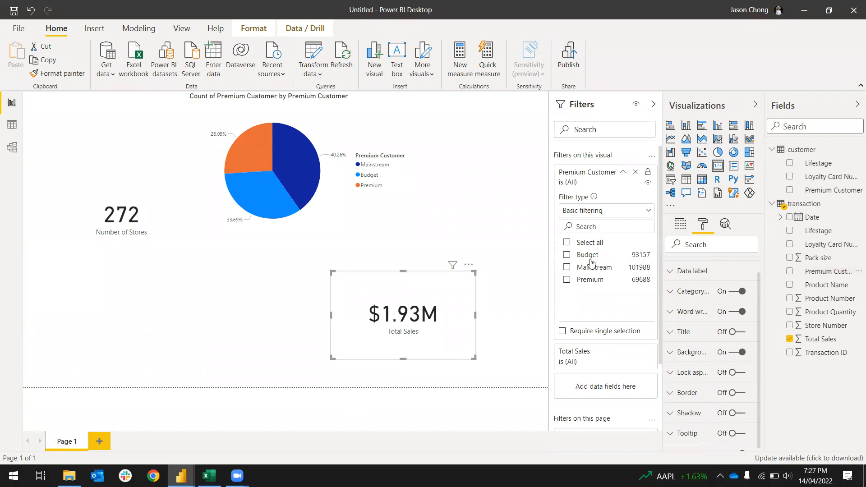
click(584, 282)
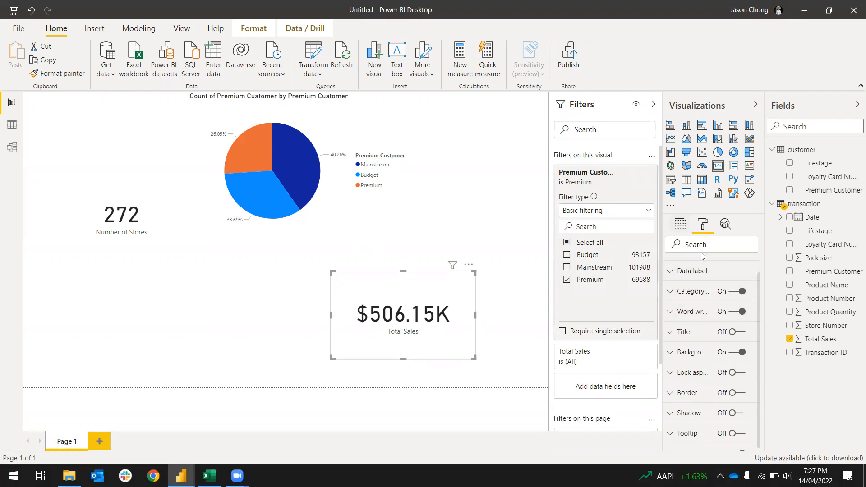
Rename the filtered card's field as "Total Sales from Premium Customers"
click(681, 224)
double_click(692, 258)
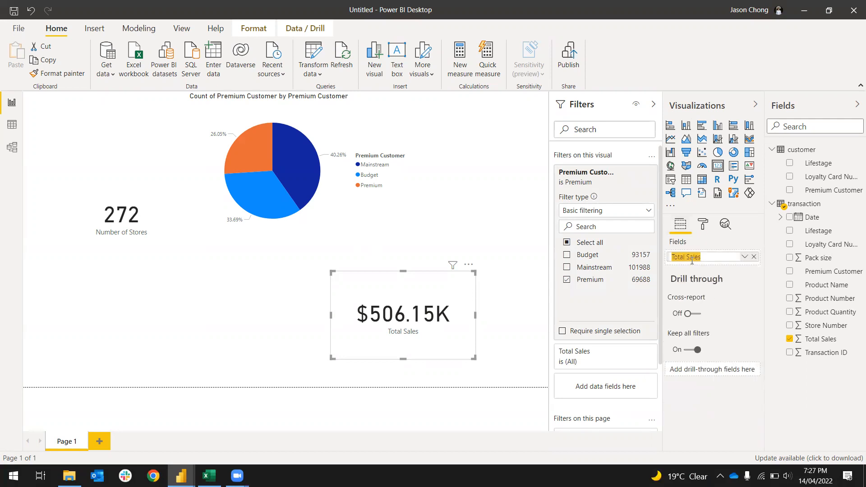
text(Total)
text( Sales from Premium)
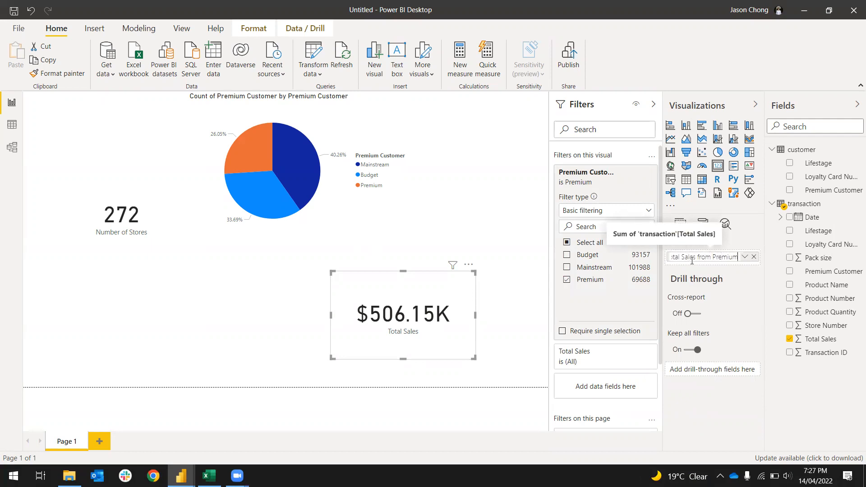
text( Customers)
key(Return)
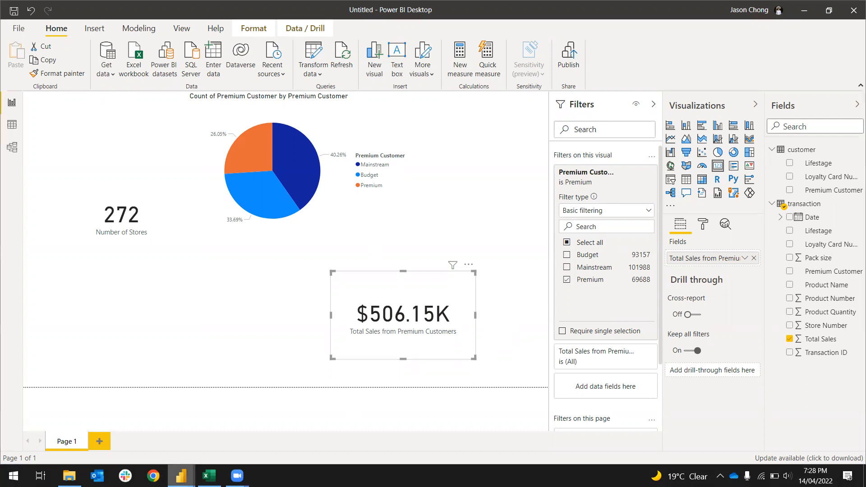
Switch to the B1 Workshop Dashboard report and review its full layout using the Fit to page and Fit to width views
mouse_move(181, 476)
click(152, 449)
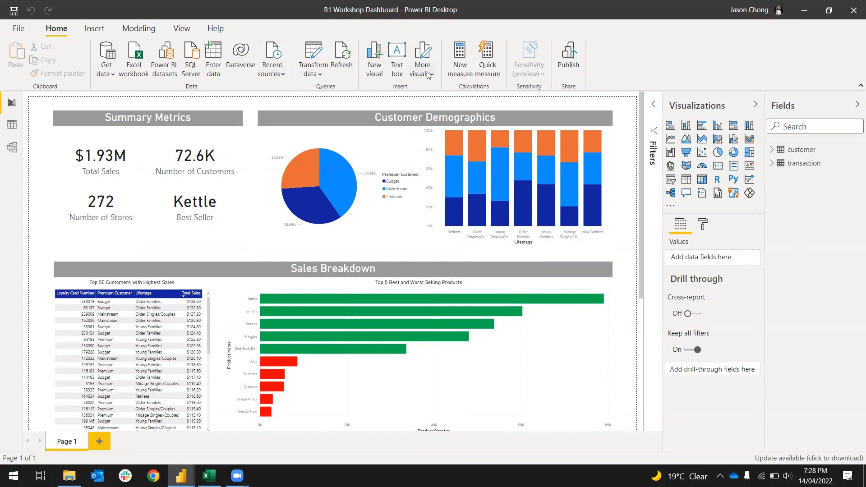
click(176, 30)
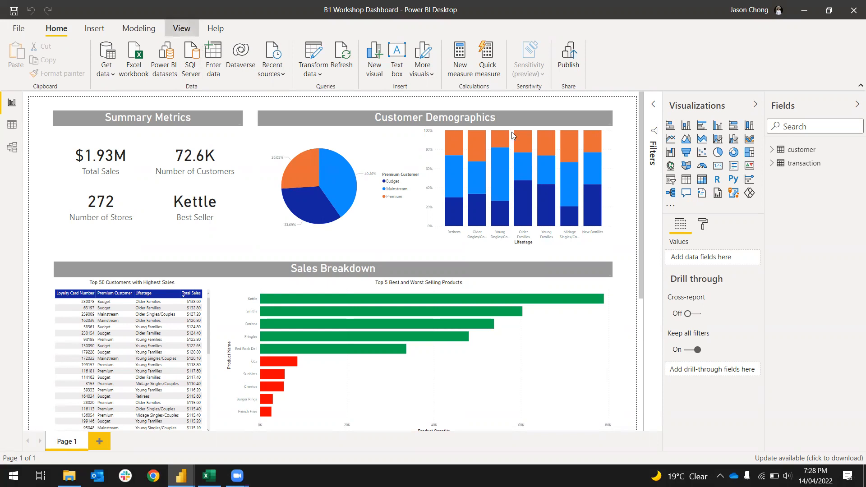
click(295, 76)
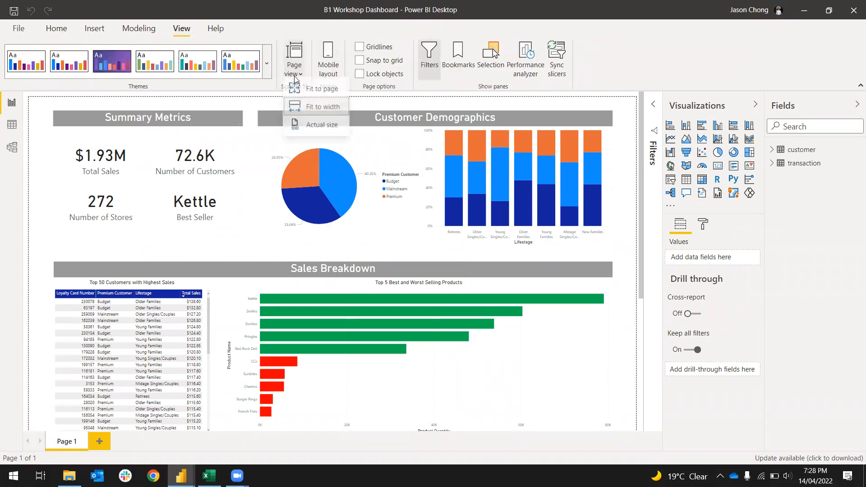
click(325, 93)
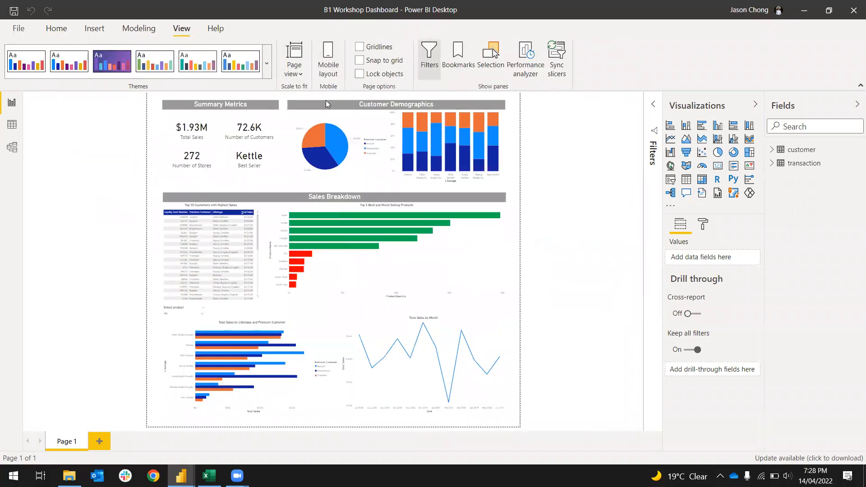
click(295, 72)
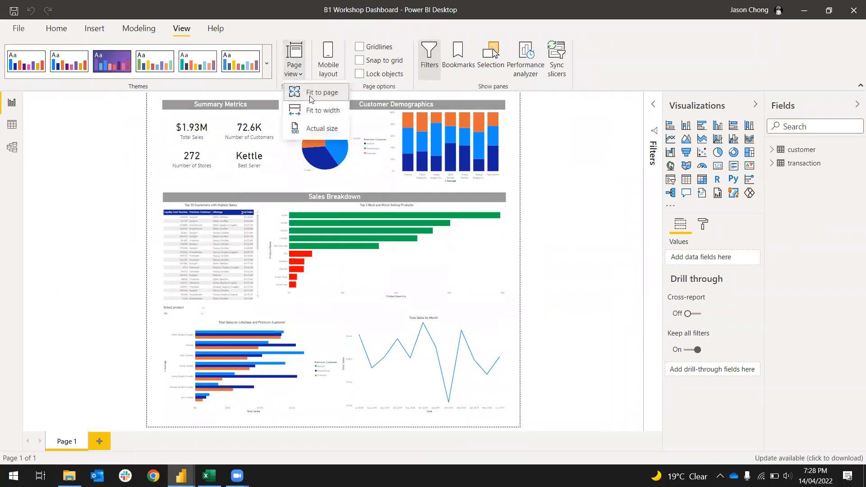
click(326, 111)
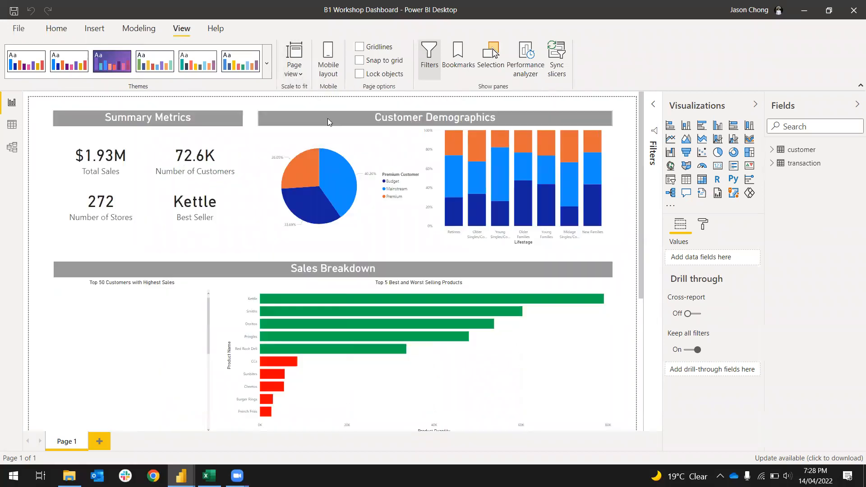
scroll(352, 164, down, 4)
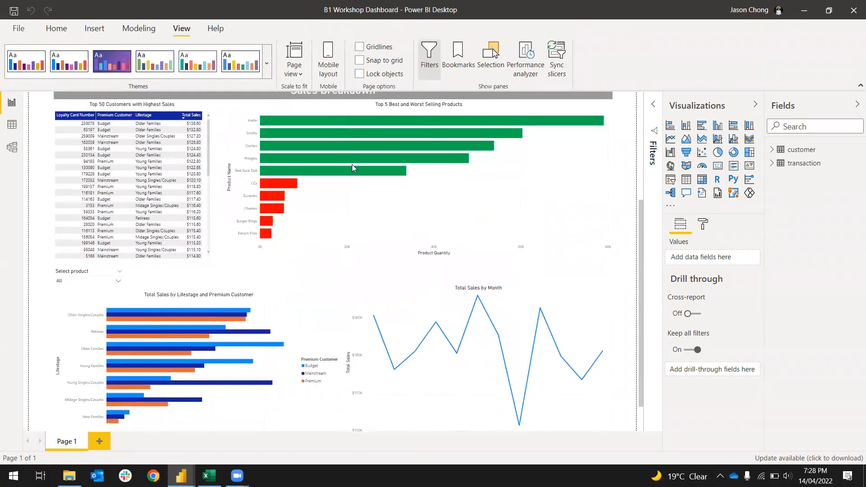
mouse_move(353, 165)
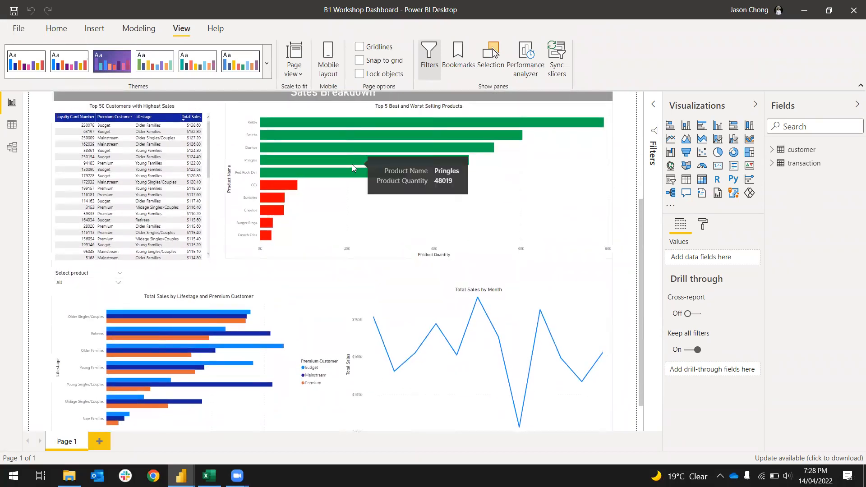
scroll(352, 164, up, 4)
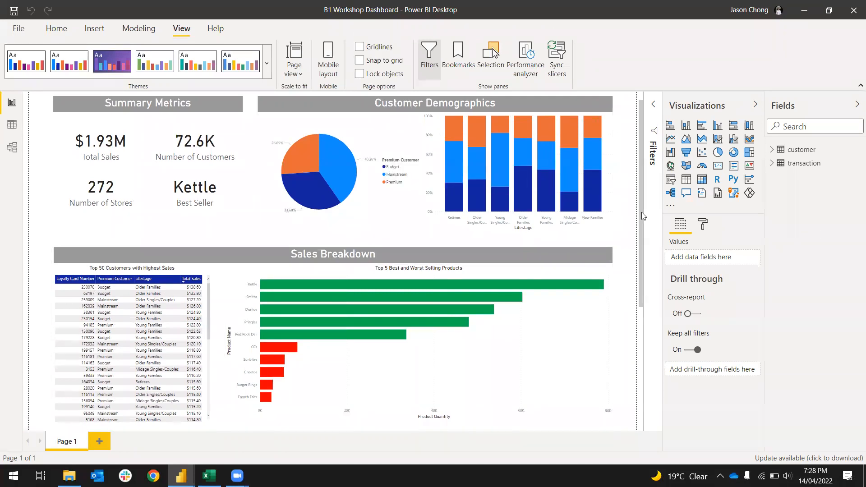
click(399, 225)
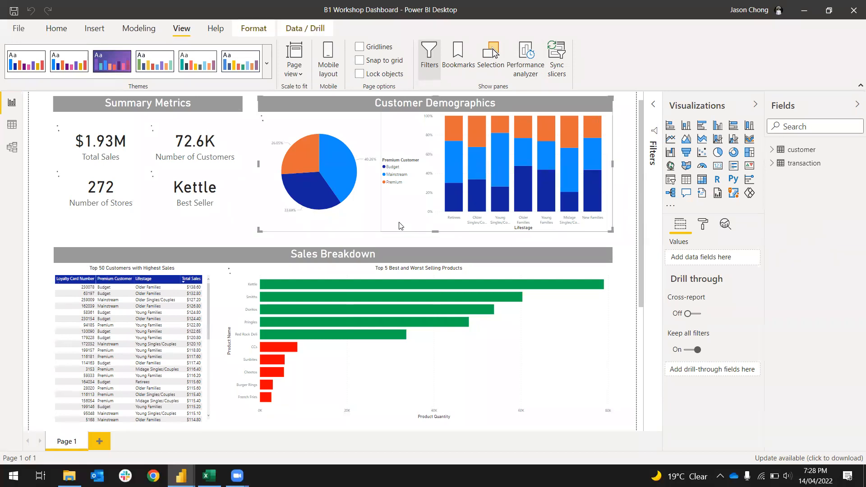
click(619, 224)
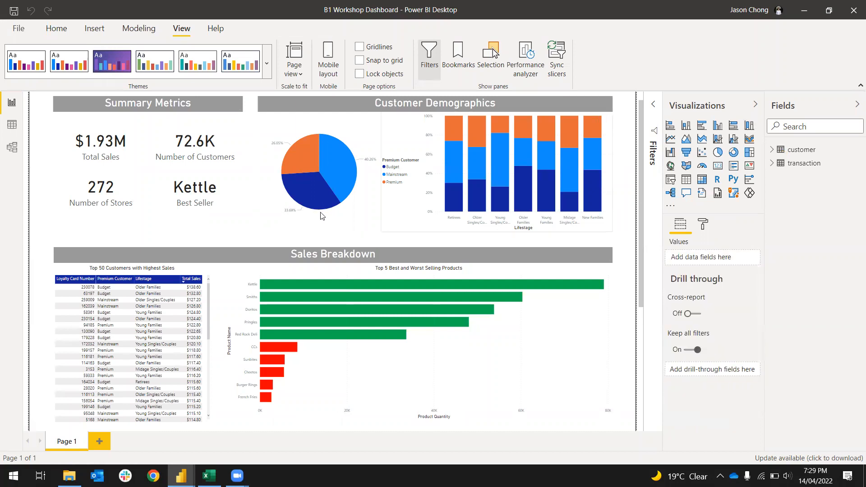
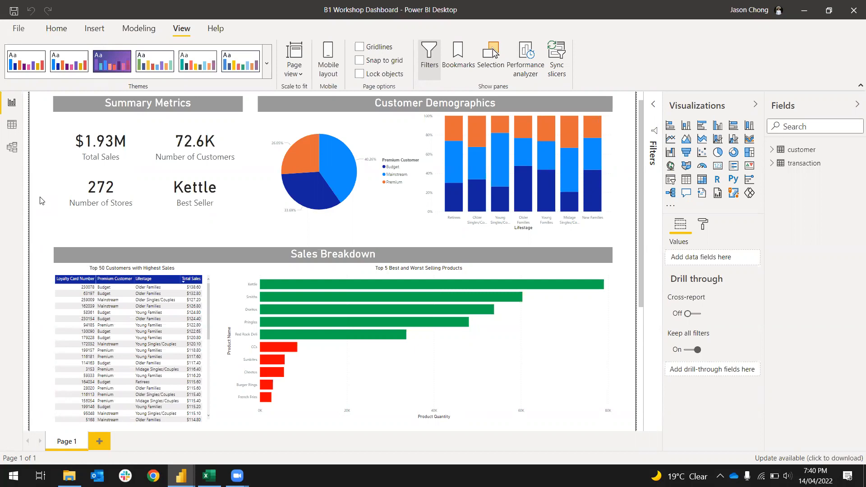
Examine the Loyalty Card Number filter settings of the Top 50 Customers with Highest Sales table
click(204, 279)
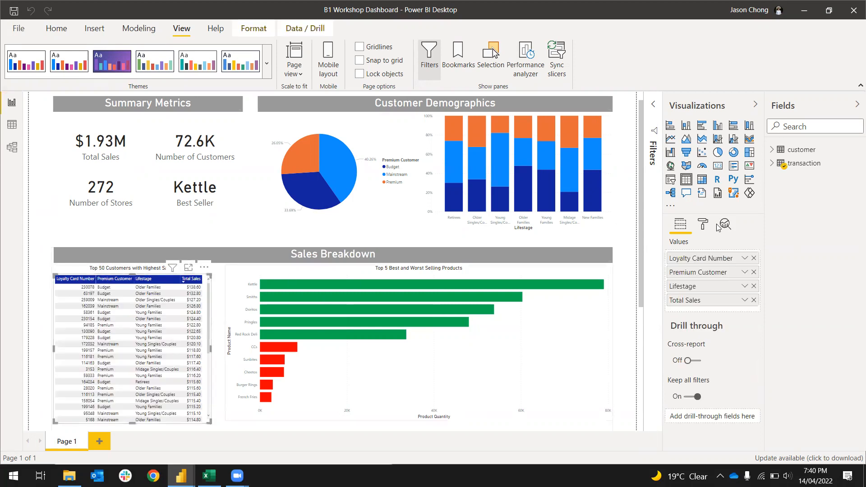
click(655, 107)
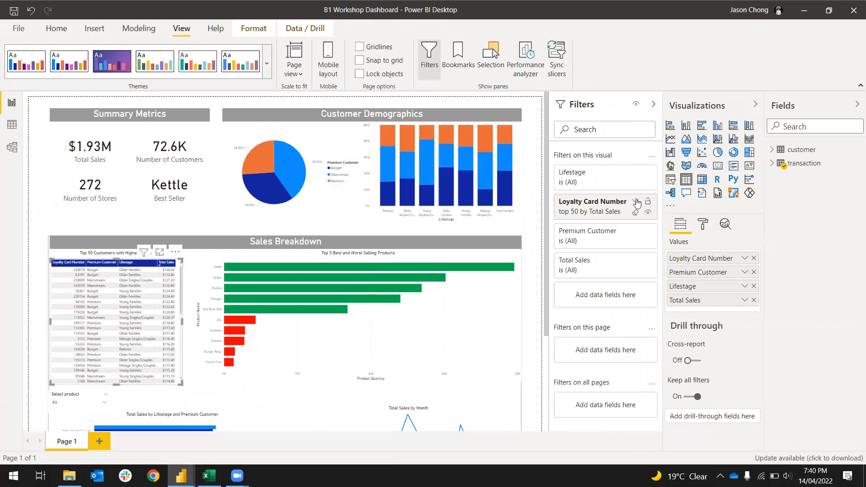
click(637, 203)
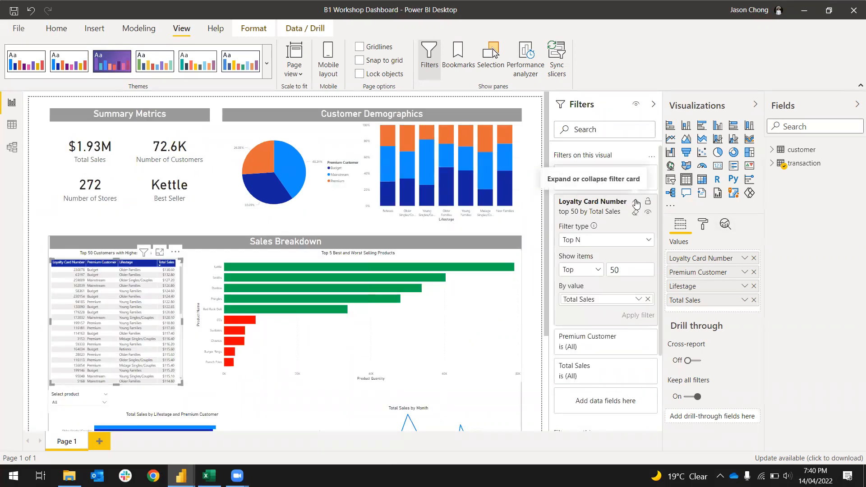
click(637, 203)
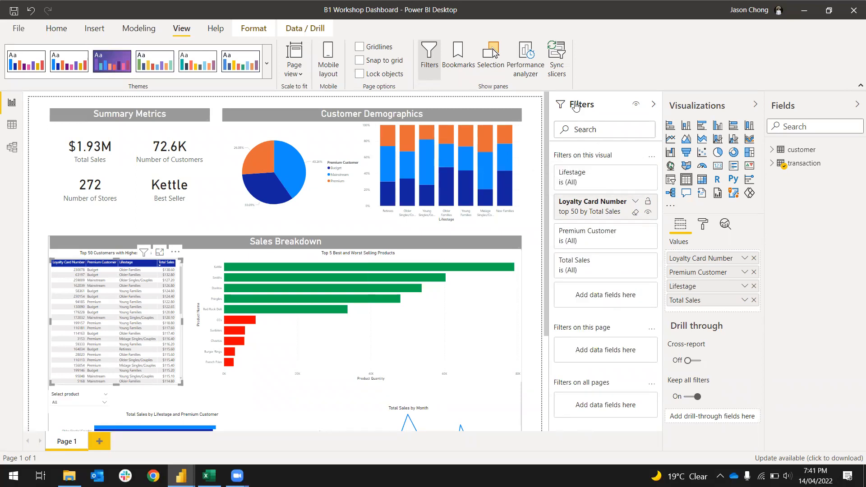
click(654, 106)
click(26, 337)
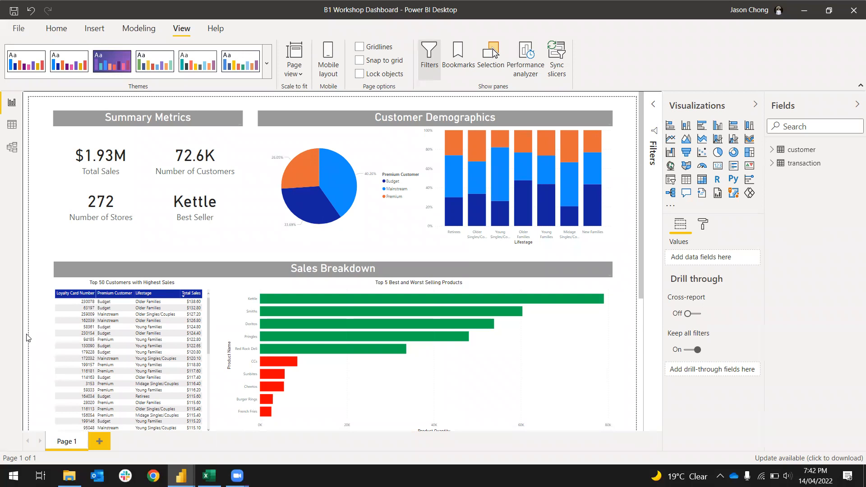
Inspect the field assignments and formatting options of the Top 5 Best and Worst Selling Products bar chart
click(415, 364)
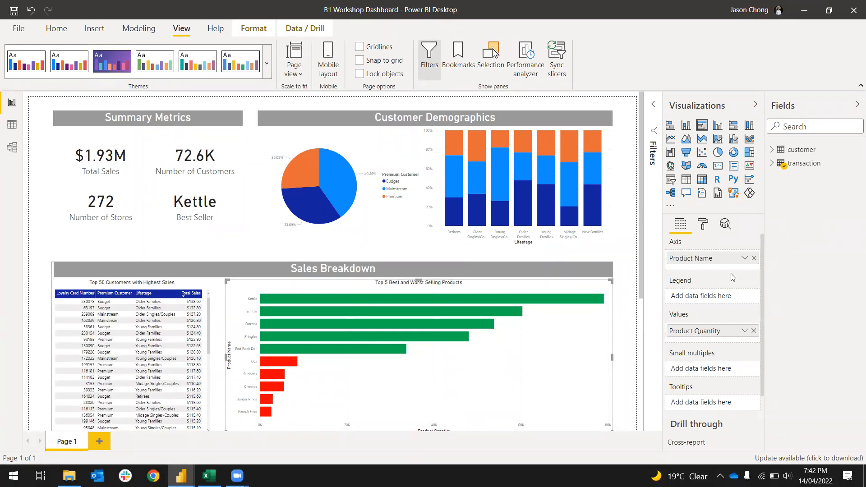
click(704, 231)
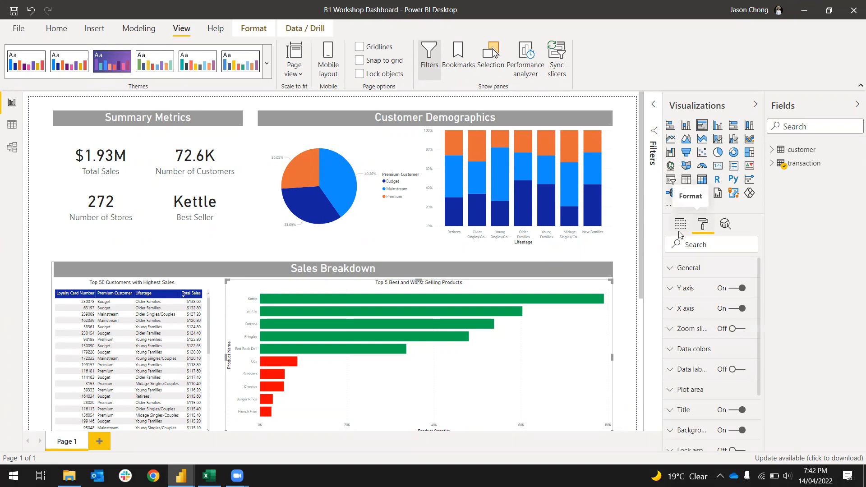
click(680, 228)
click(627, 261)
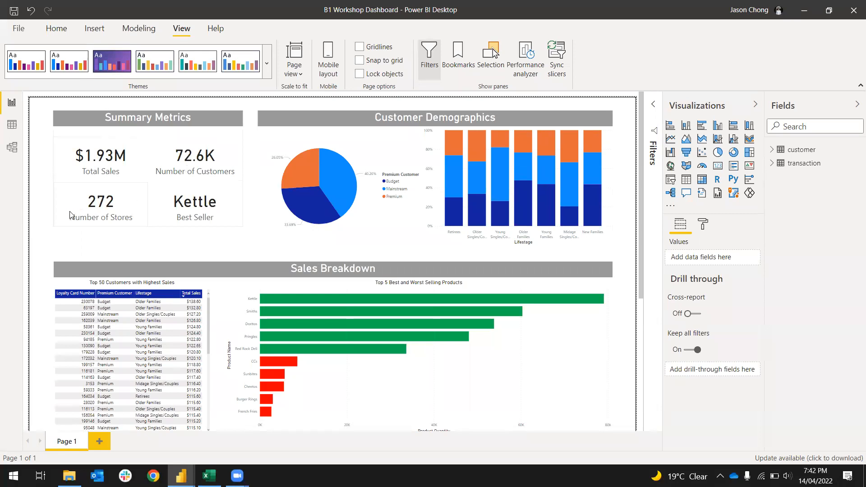
Examine the DAX formula of the Best Seller measure in the transaction table, including its TOPN, VALUES and CALCULATE parts
click(189, 208)
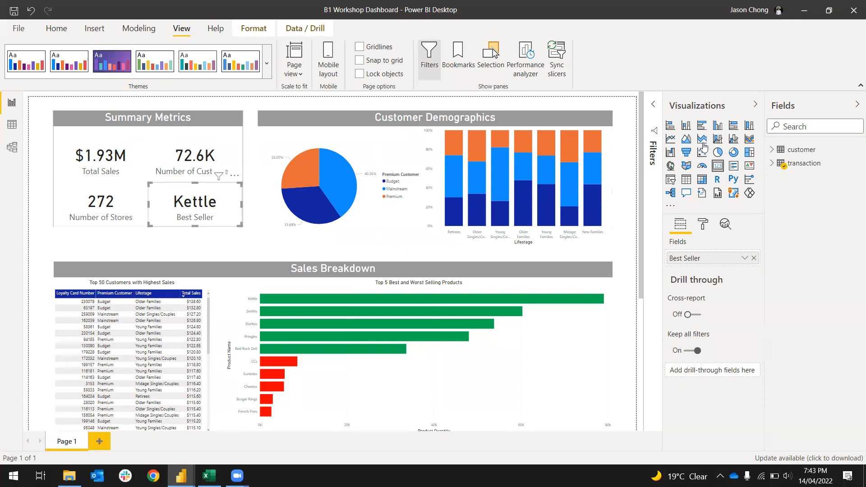
click(771, 163)
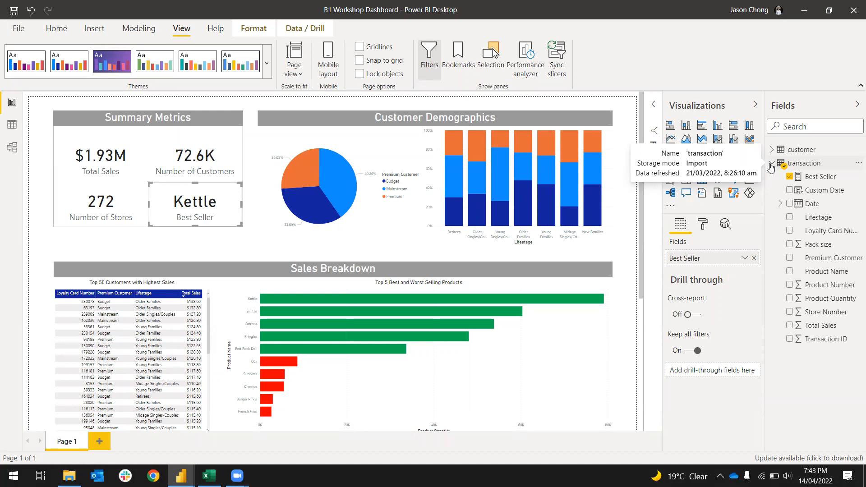
click(820, 178)
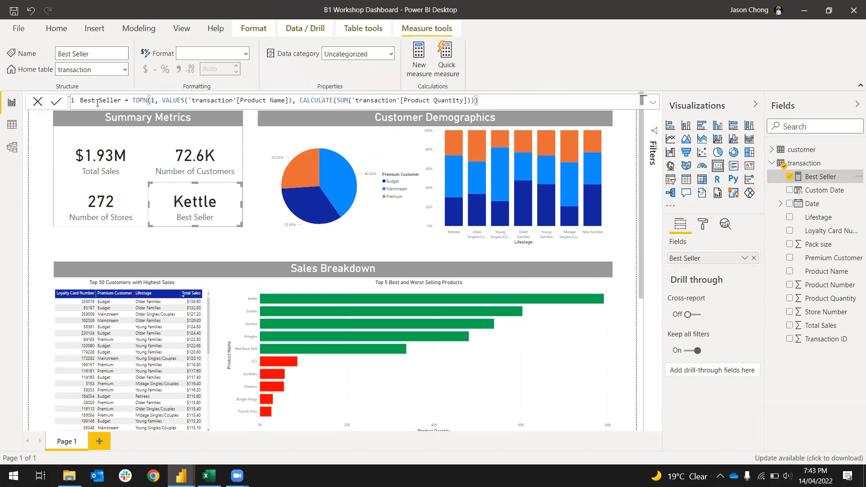
double_click(152, 100)
click(199, 101)
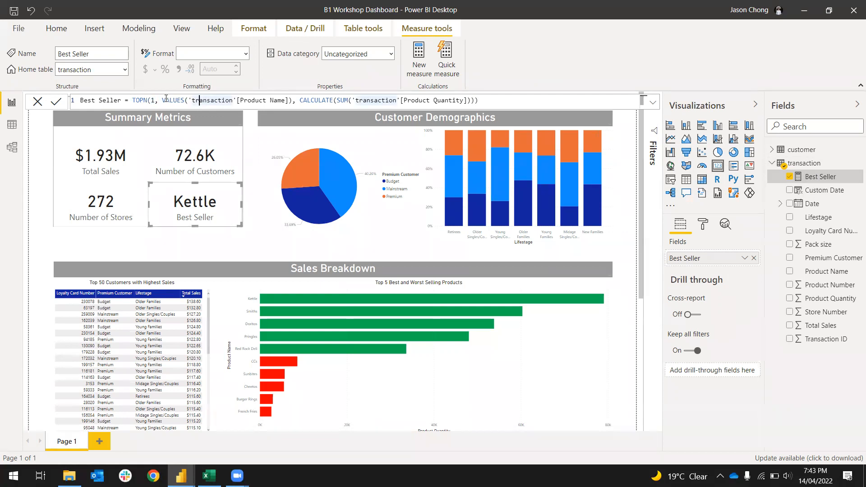
click(154, 100)
drag(292, 100, 248, 102)
click(312, 101)
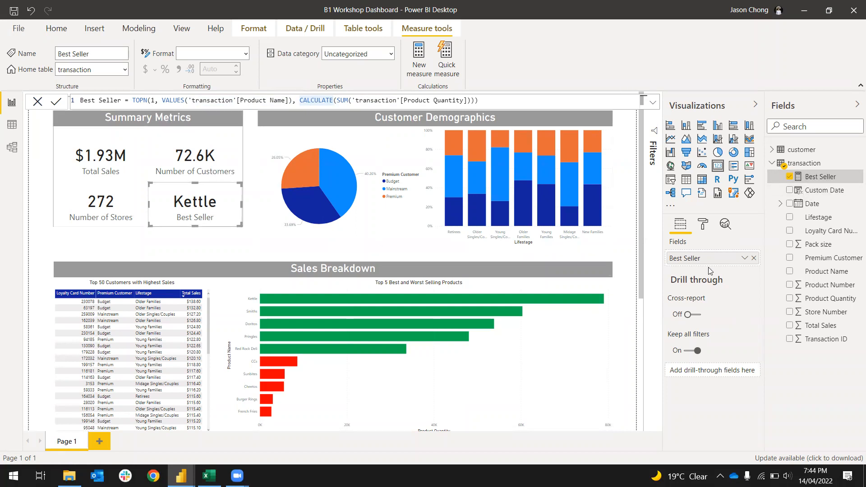
Try removing the Best Seller measure from its summary card and adding it back, leaving the card empty
click(753, 258)
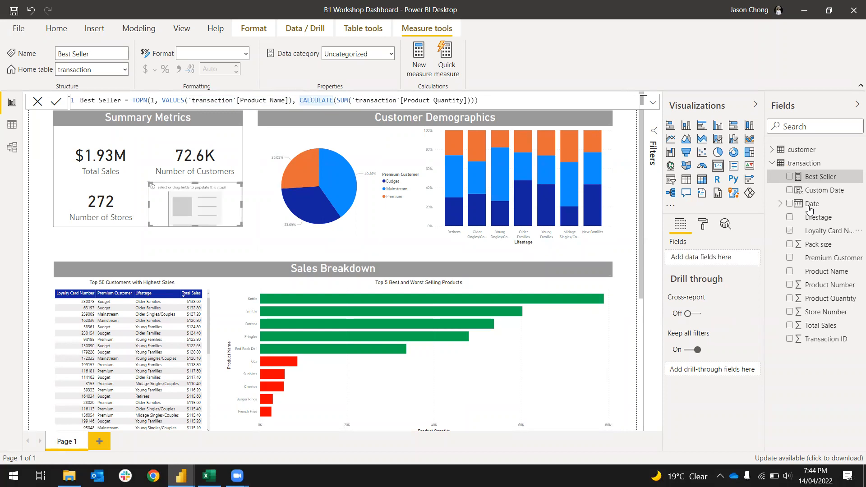
drag(817, 177, 720, 259)
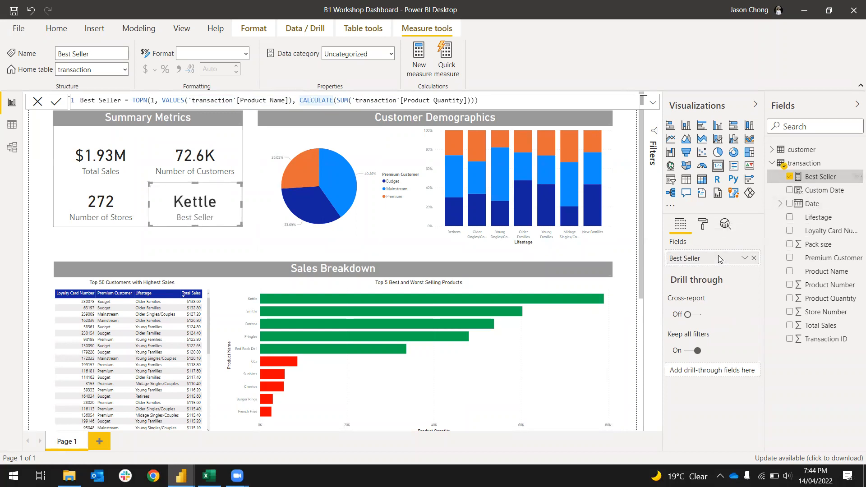
click(754, 258)
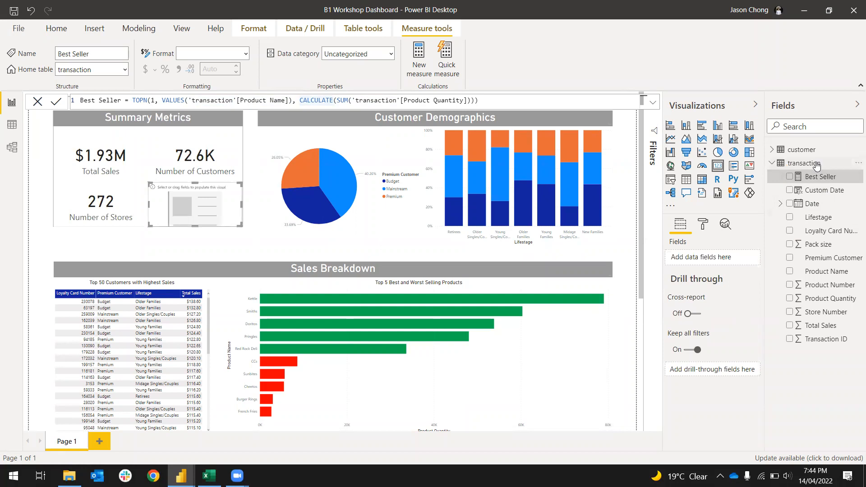
Create a test measure in the transaction table with the formula Measure = "1" and show it in the empty summary card
right_click(817, 165)
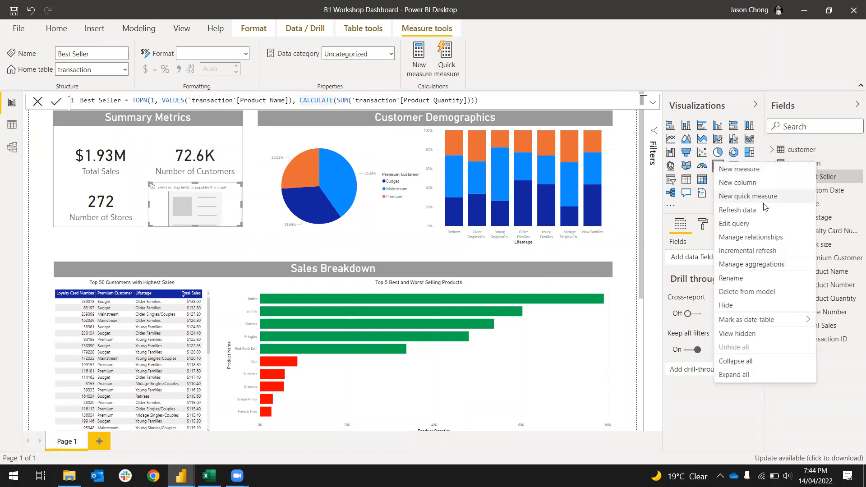
click(759, 176)
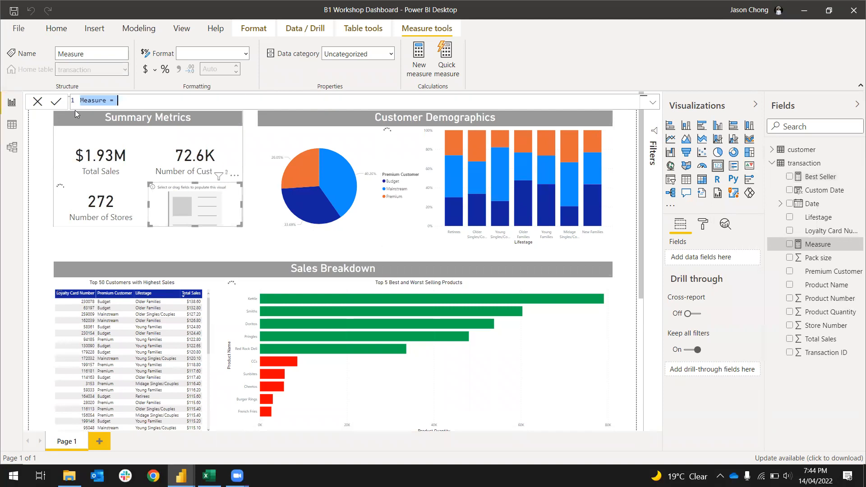
drag(141, 96, 81, 101)
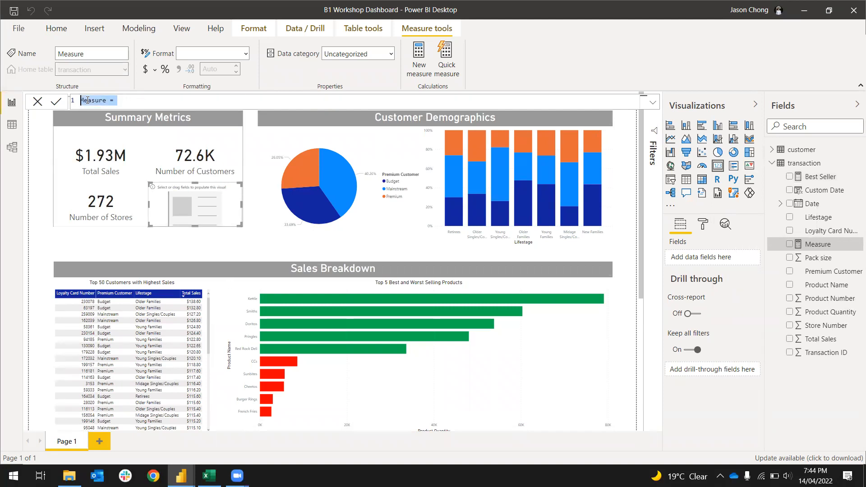
click(100, 100)
text("1)
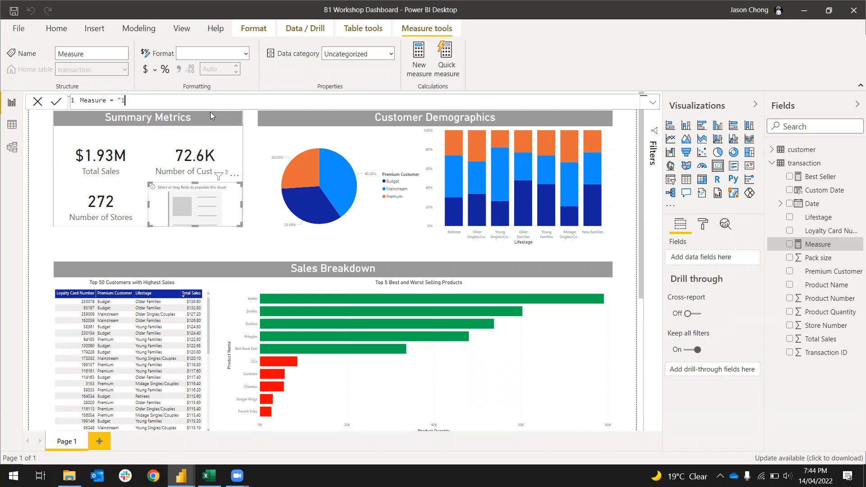
text(")
key(Return)
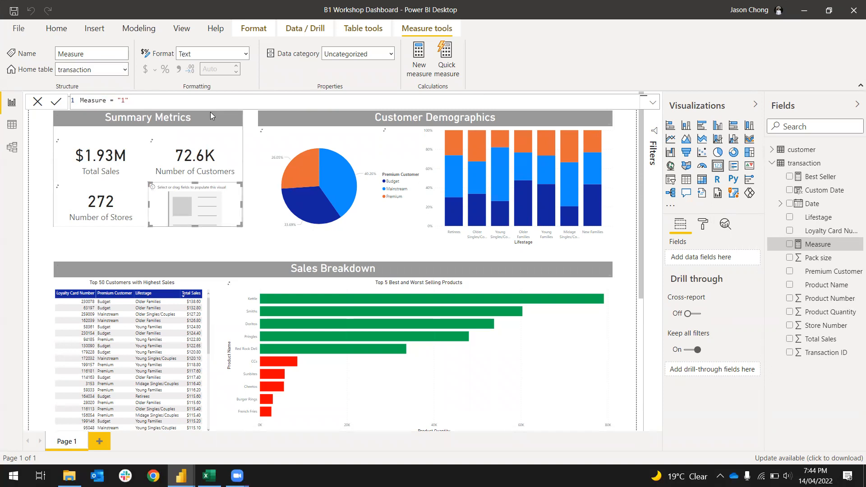
click(823, 261)
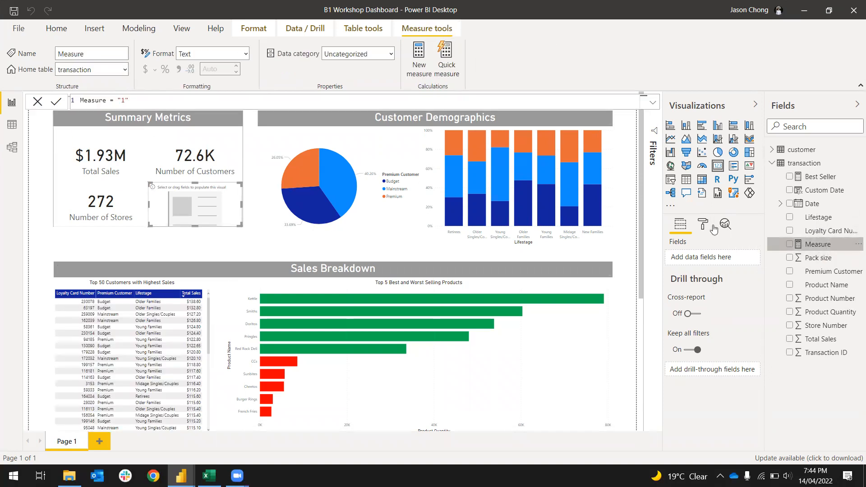
drag(829, 246, 707, 258)
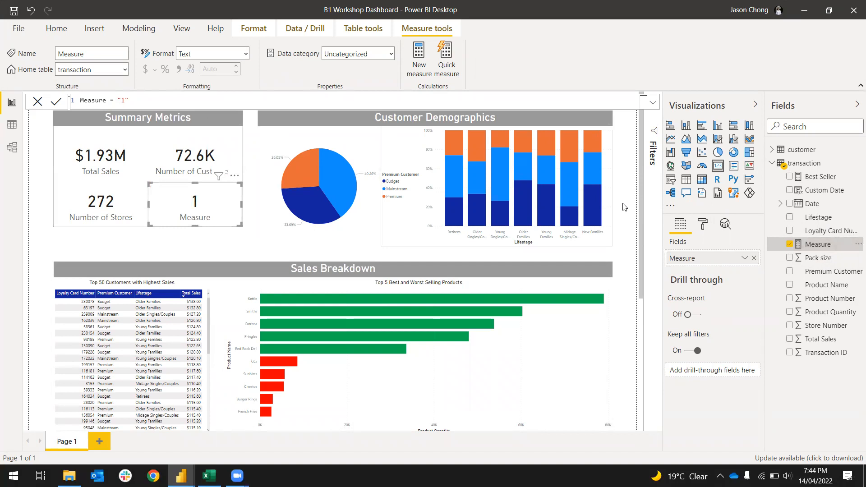
Delete the test measure from the model and clear it from the summary card
right_click(819, 245)
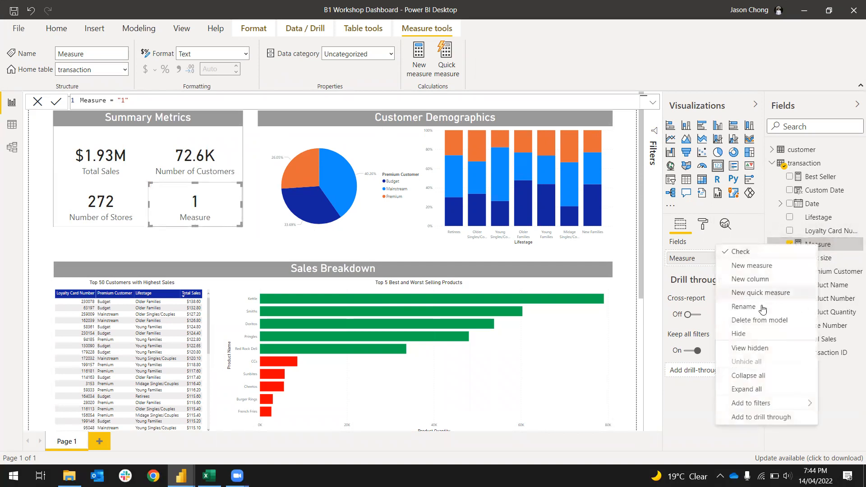
click(770, 332)
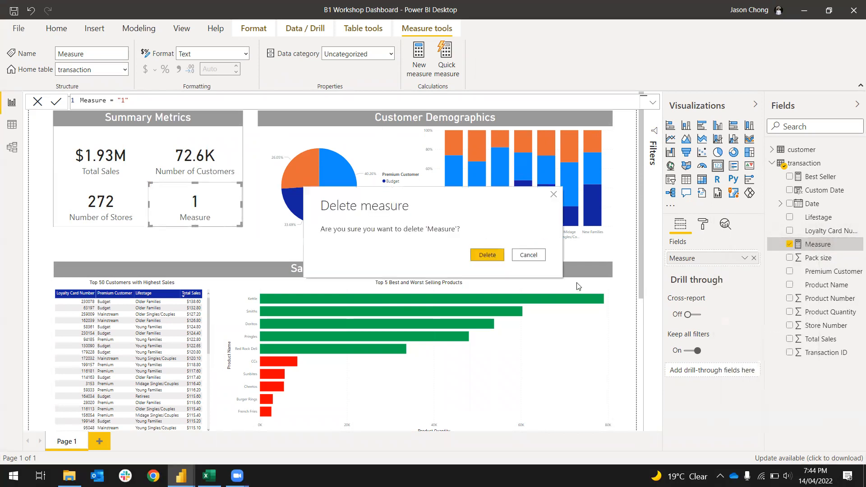
click(487, 257)
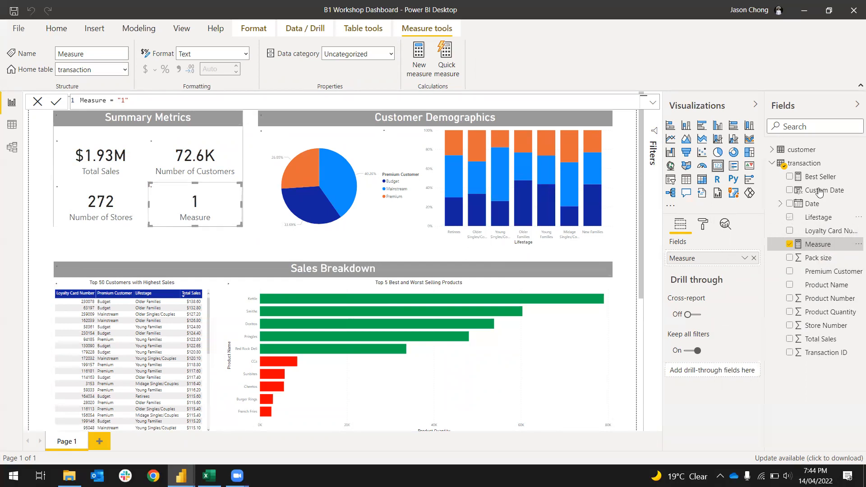
click(754, 257)
Restore the Best Seller measure to the empty summary card, with no drill-through field left on the page
drag(830, 180, 726, 372)
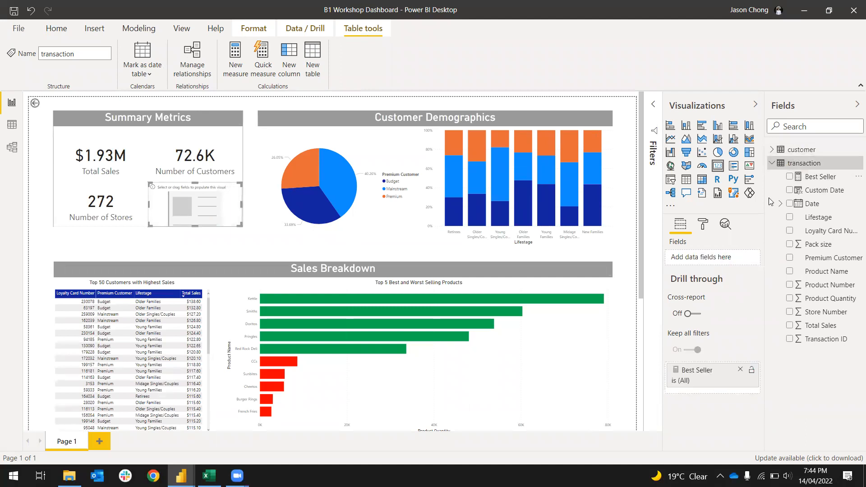
click(740, 370)
drag(816, 177, 720, 260)
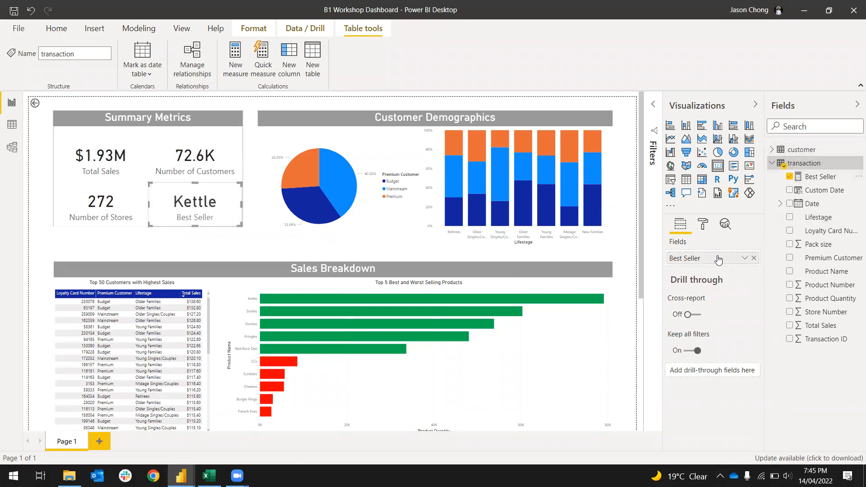
click(633, 256)
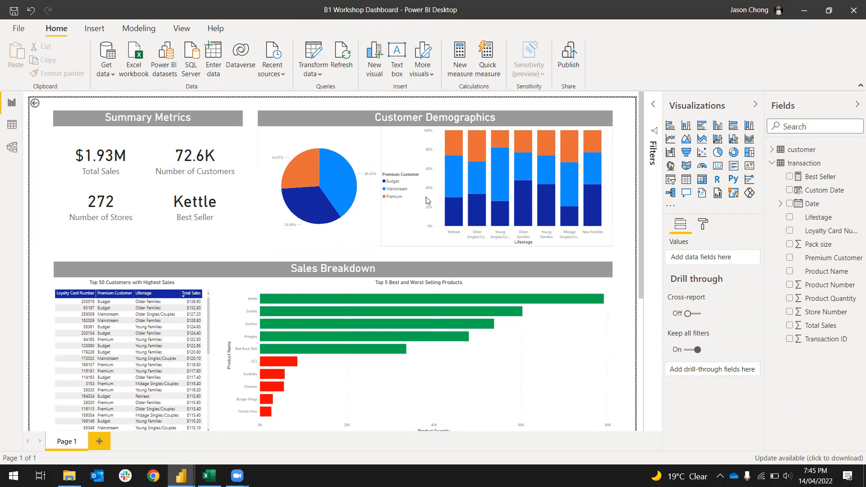
click(393, 119)
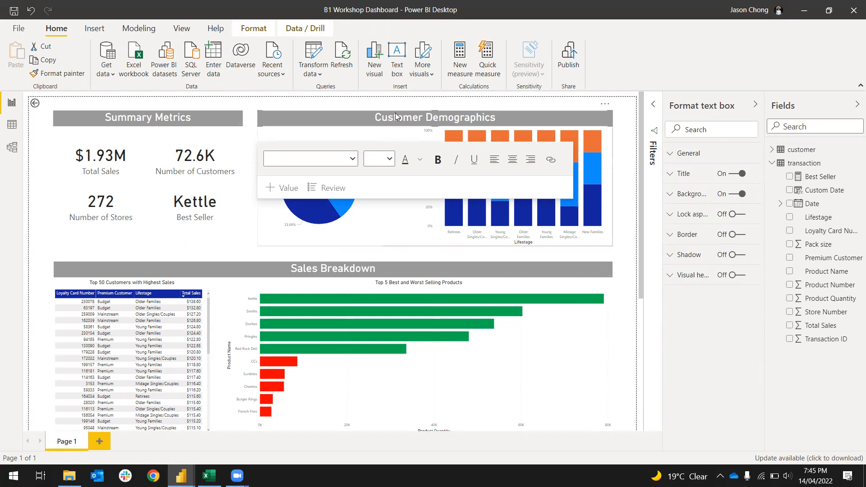
click(632, 185)
Examine the rows of the Top 50 Customers with Highest Sales table and its Top N filter on Loyalty Card Number
scroll(216, 341, down, 1)
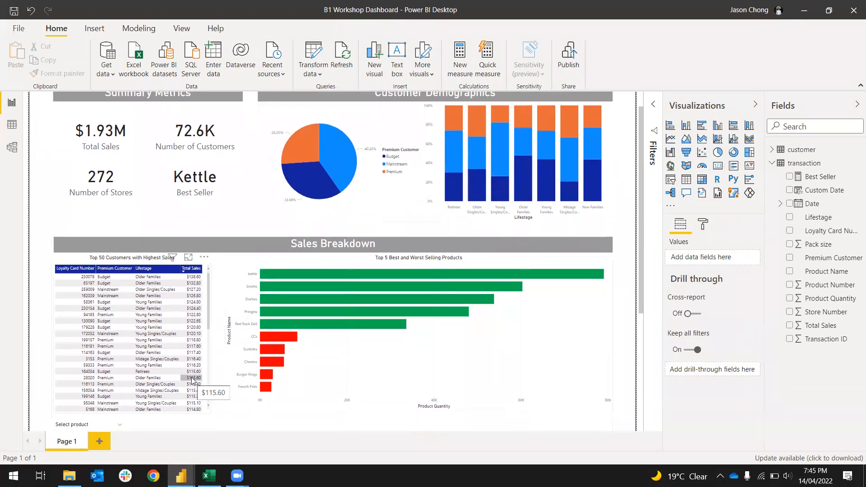
click(208, 359)
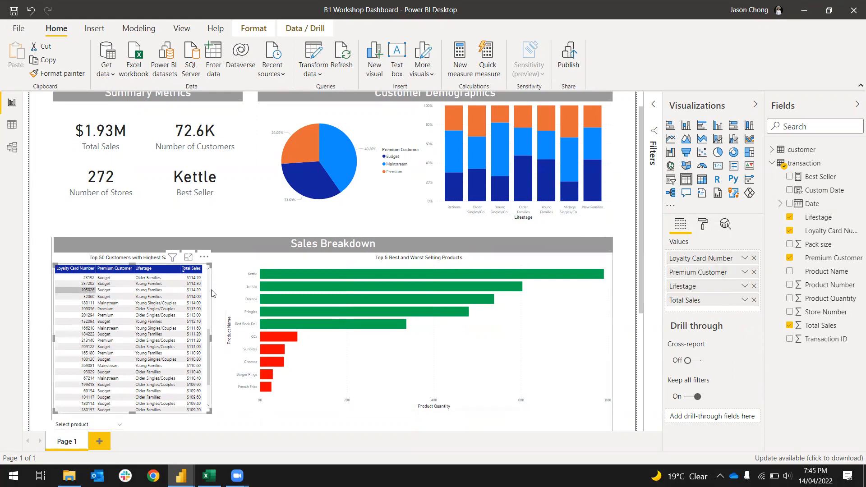
click(654, 109)
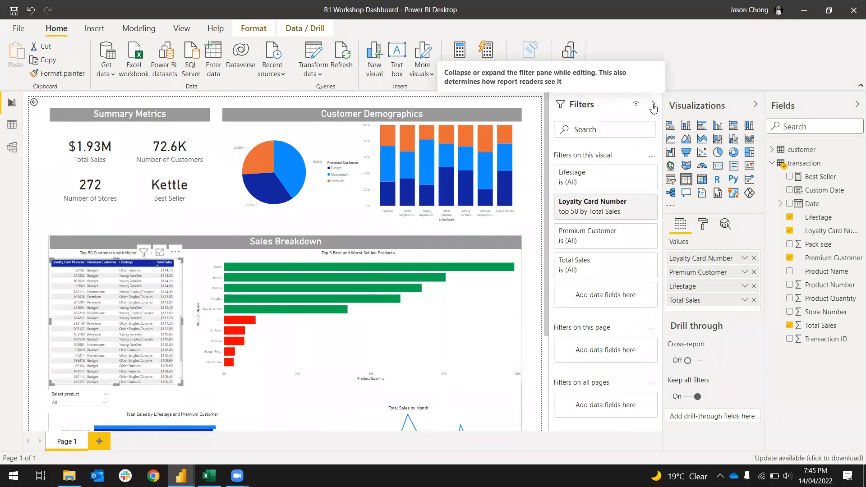
click(636, 202)
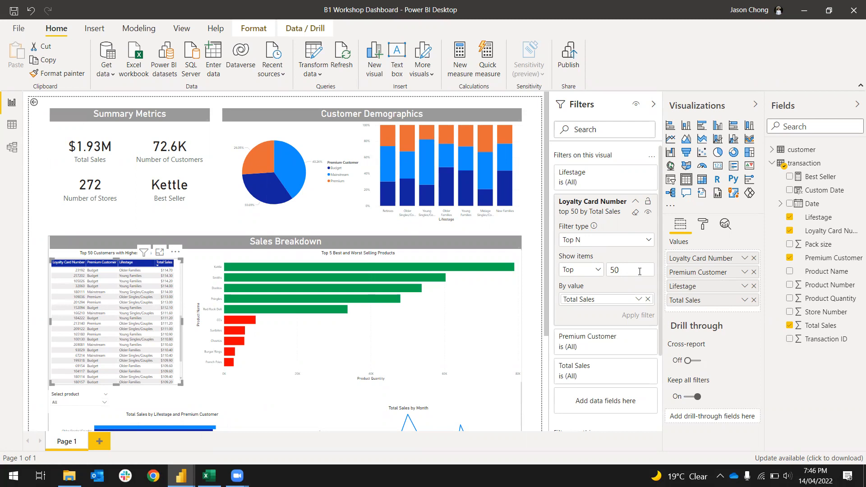
click(640, 271)
scroll(180, 306, down, 3)
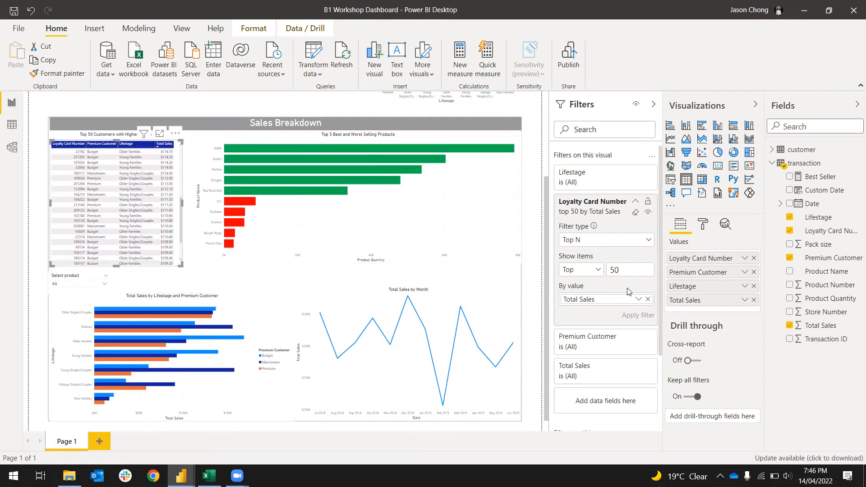
click(632, 274)
click(653, 104)
scroll(593, 363, down, 2)
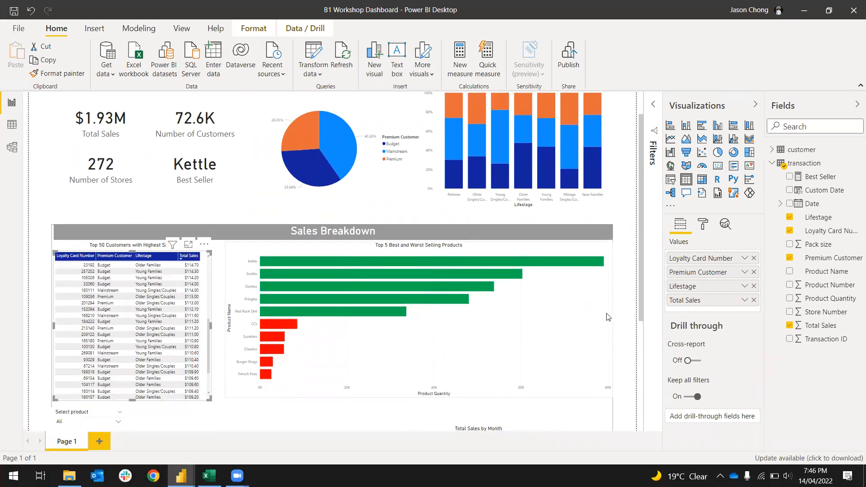
Clear the Product Quantity filter of the Top 5 Best and Worst Selling Products bar chart
click(608, 317)
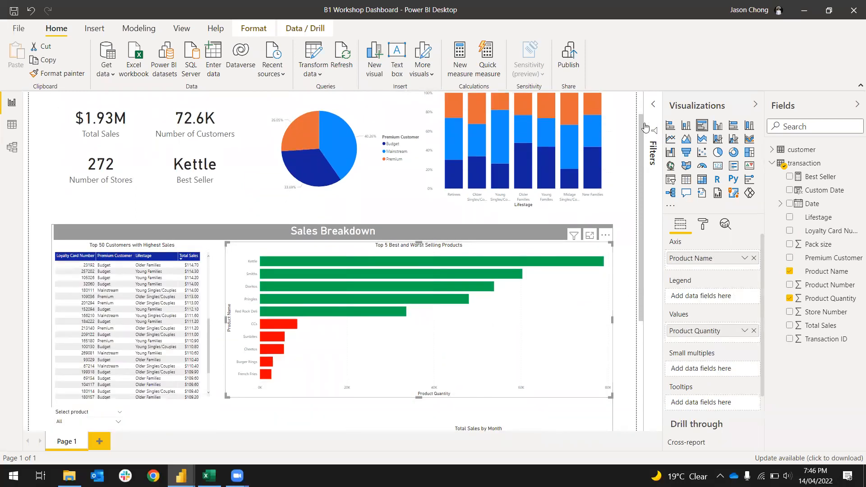
click(655, 109)
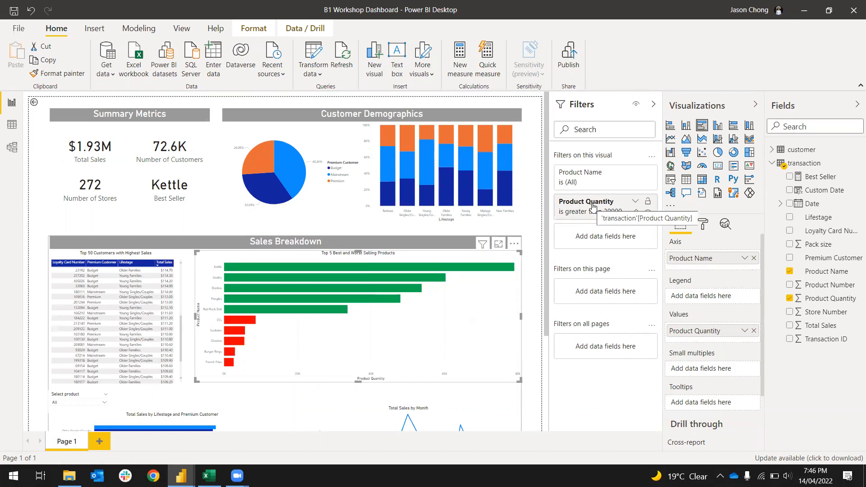
click(636, 201)
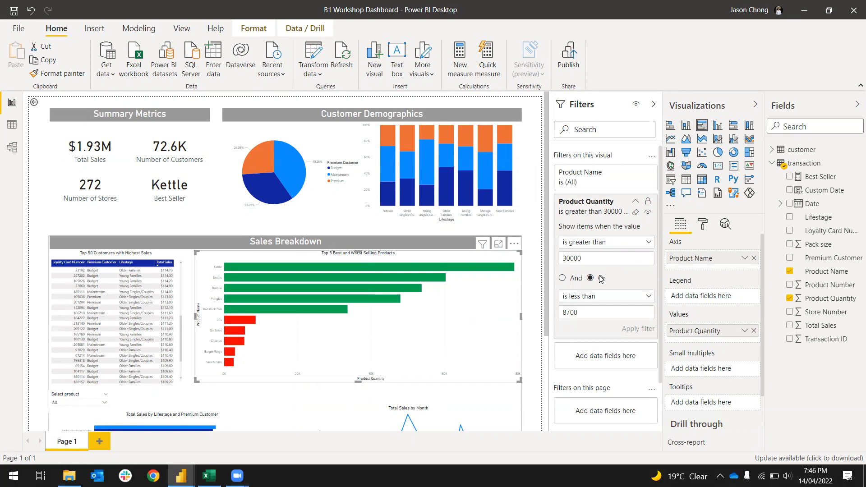
click(636, 212)
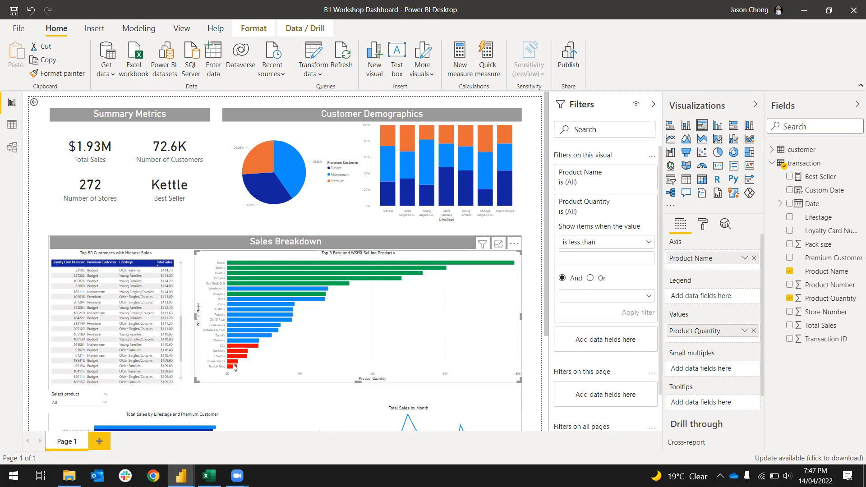
Filter the best and worst sellers bar chart to items with Product Quantity less than 8700 or greater than 30000
mouse_move(235, 349)
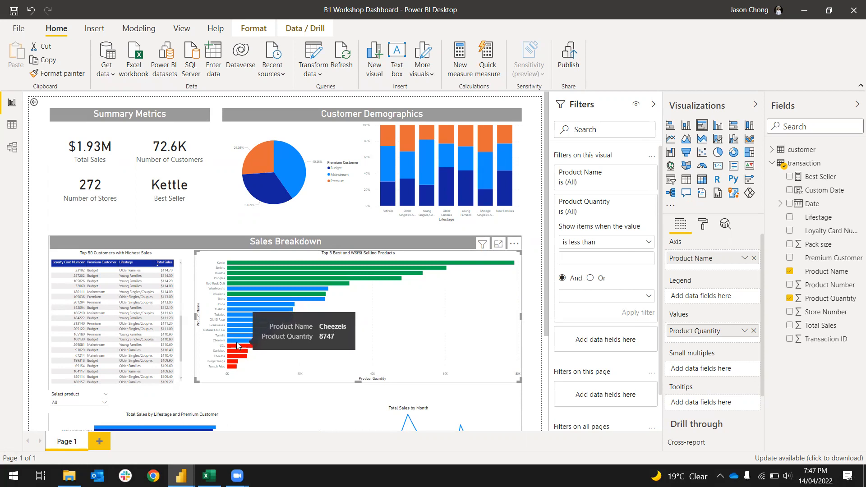
click(595, 256)
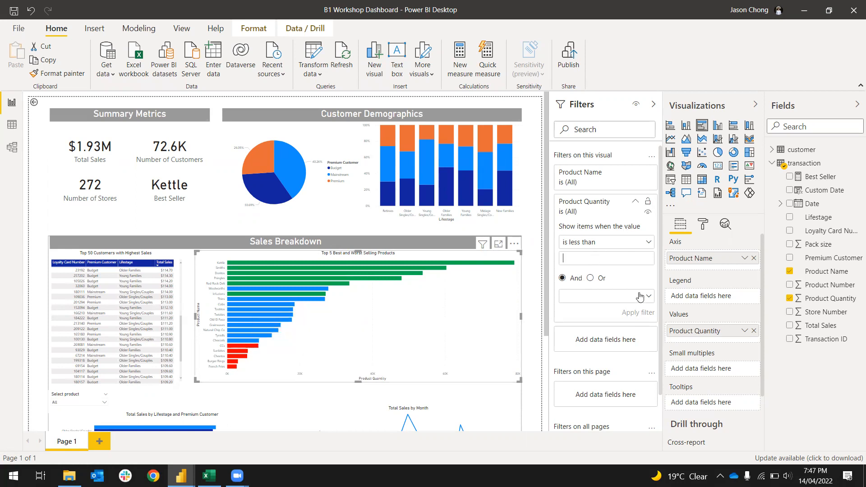
text(8700)
click(598, 303)
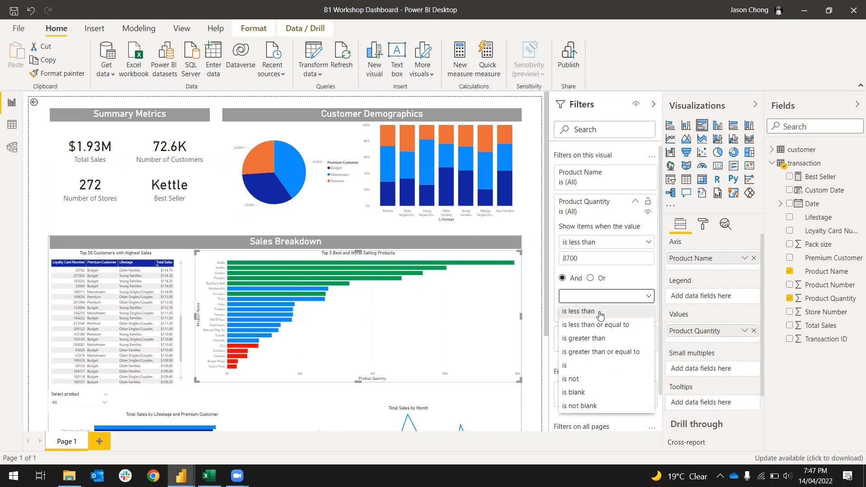
click(604, 344)
click(590, 278)
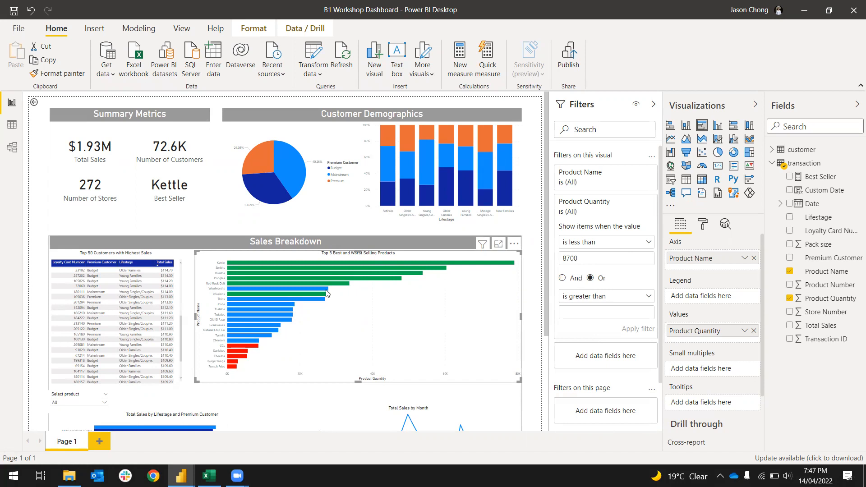
mouse_move(325, 293)
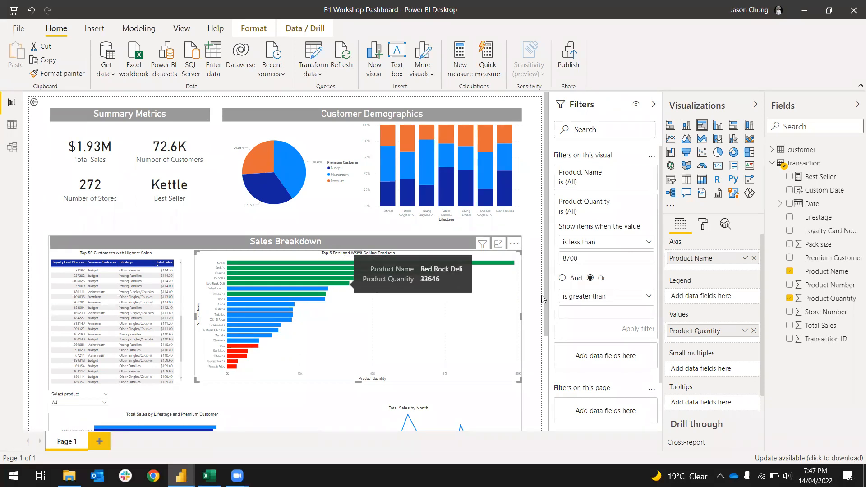
click(584, 313)
text(30000)
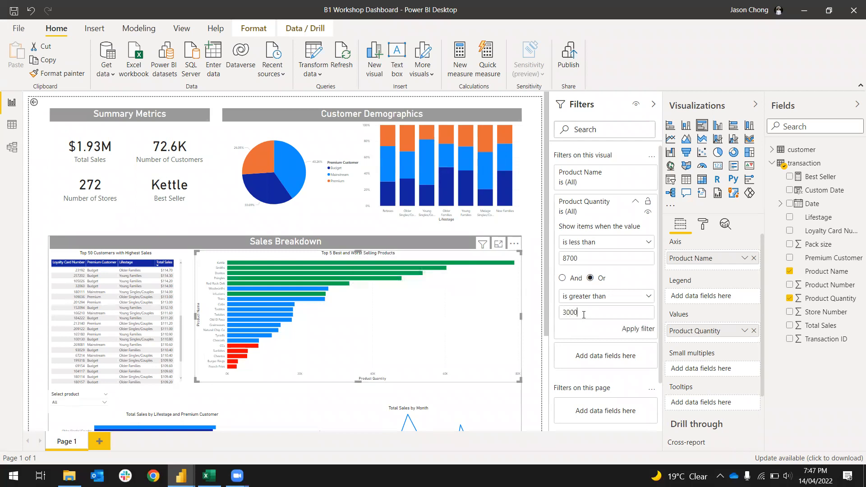
click(638, 331)
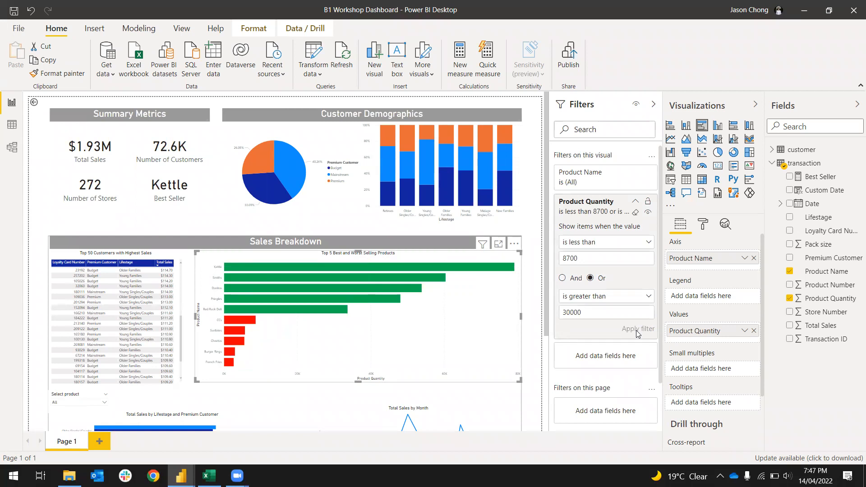
click(538, 271)
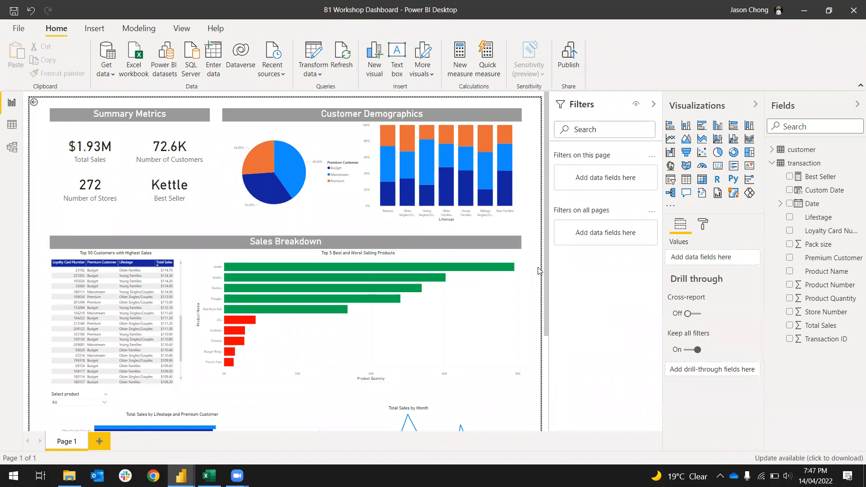
Collapse the Filters pane to give the report canvas more room
scroll(539, 271, down, 5)
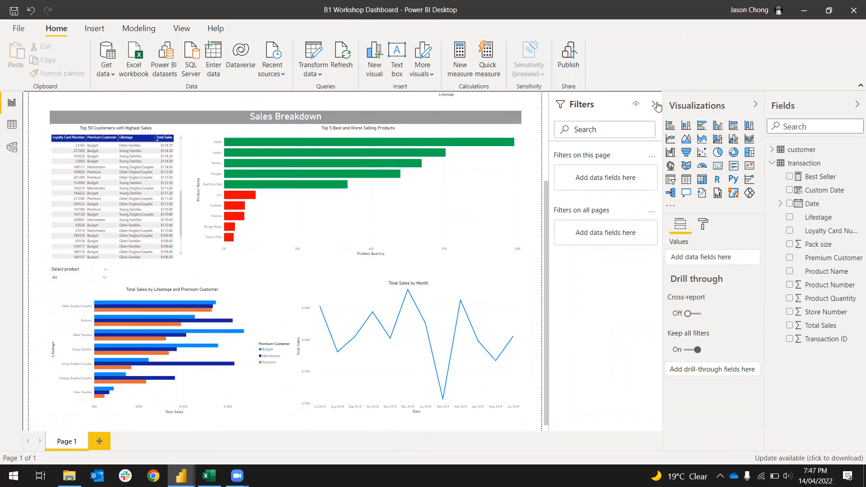
click(655, 105)
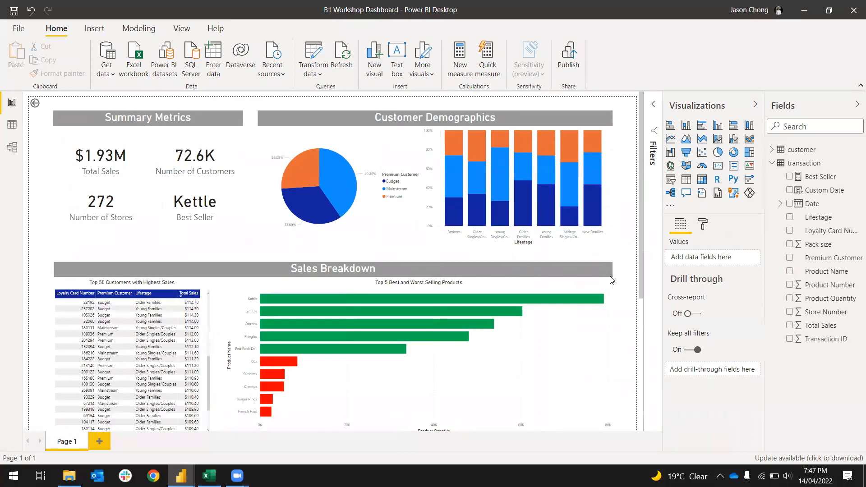
Filter the Select product slicer to Burger Rings and Cobs, then close its list
scroll(612, 281, down, 5)
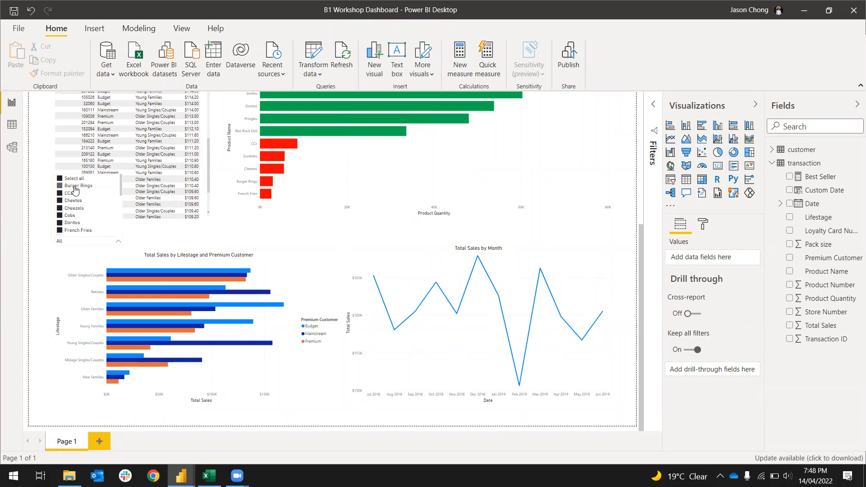
click(59, 179)
click(60, 187)
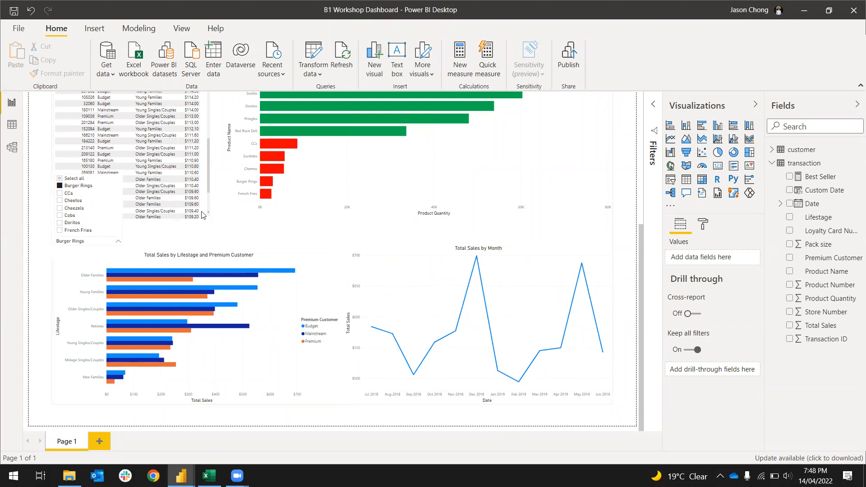
click(60, 216)
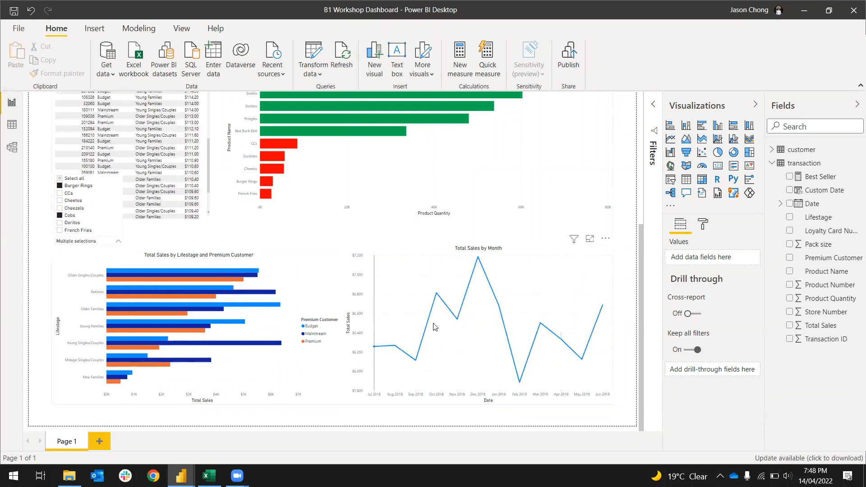
click(631, 245)
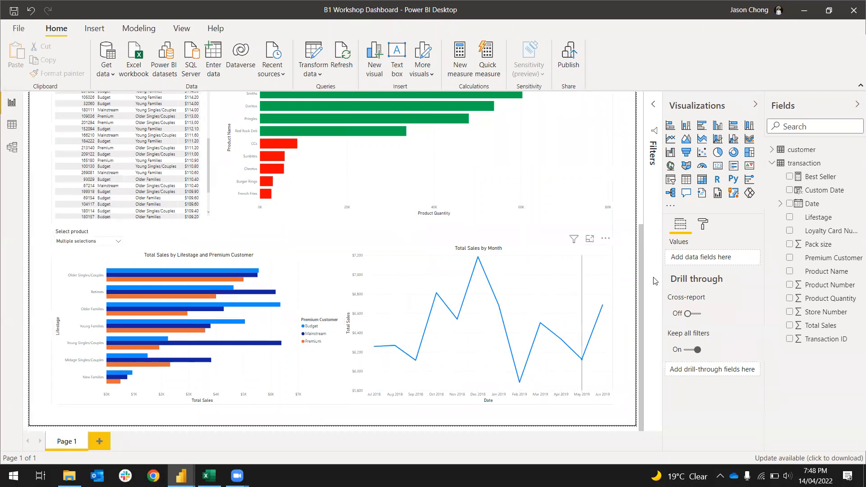
Reset the Select product slicer to include all products
click(118, 242)
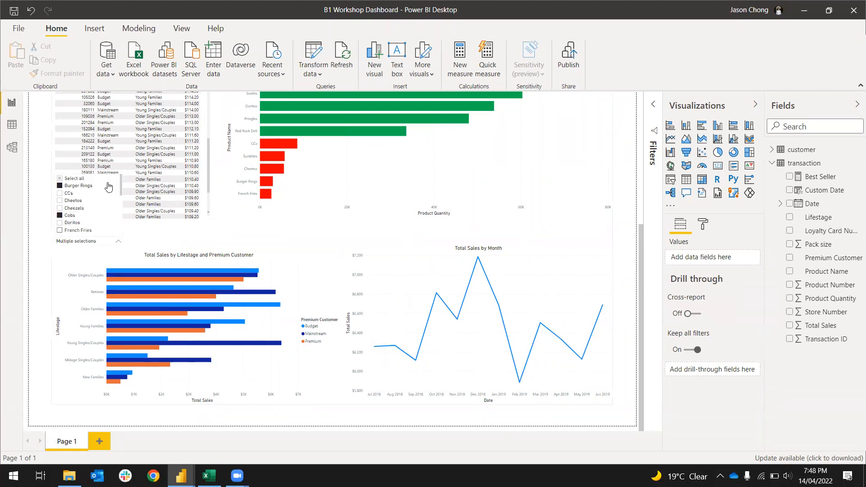
click(76, 179)
click(627, 271)
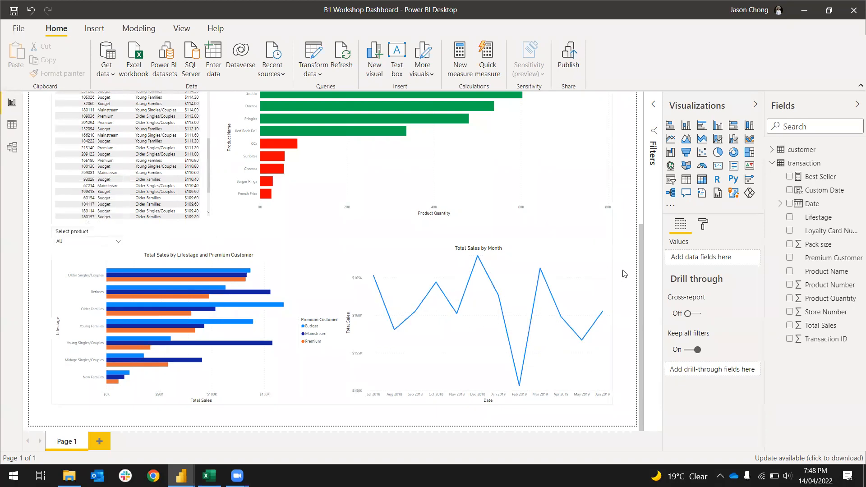
Add a slicer for Product Name from the transaction table, placed over the Customer Demographics charts
scroll(626, 257, up, 5)
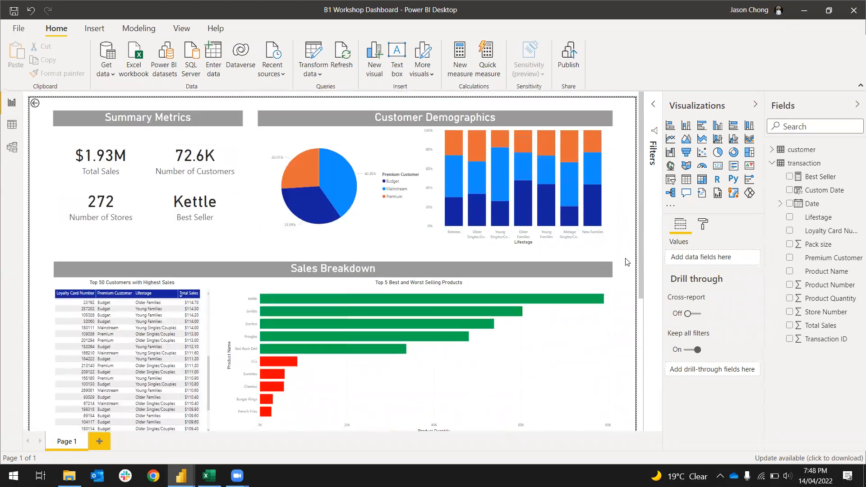
click(671, 180)
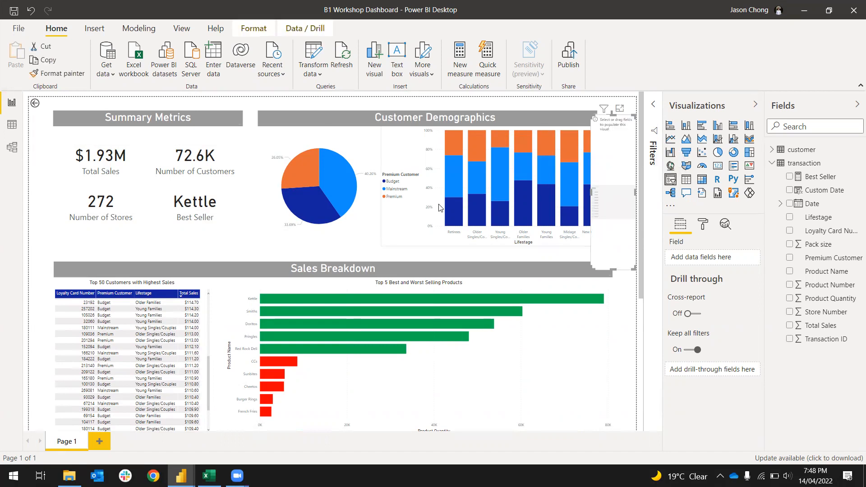
drag(634, 187, 531, 275)
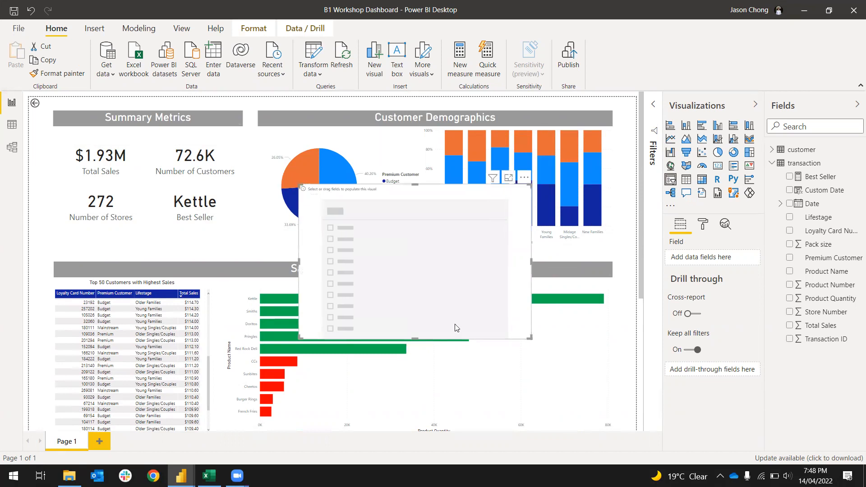
drag(415, 338, 419, 285)
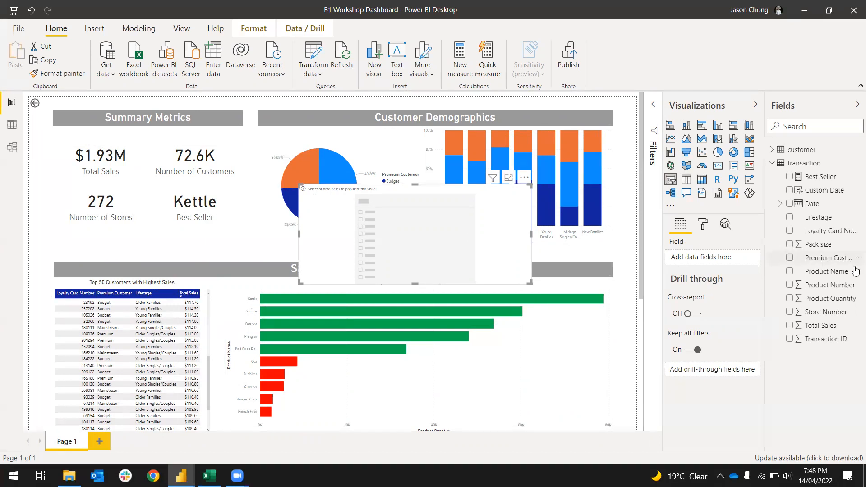
drag(833, 273, 729, 257)
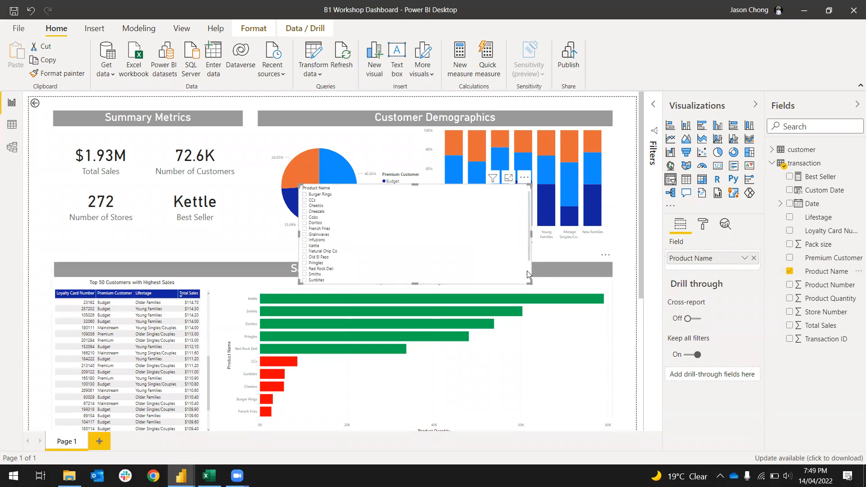
Change the Product Name slicer from a list to a dropdown and shrink its height to fit
click(526, 192)
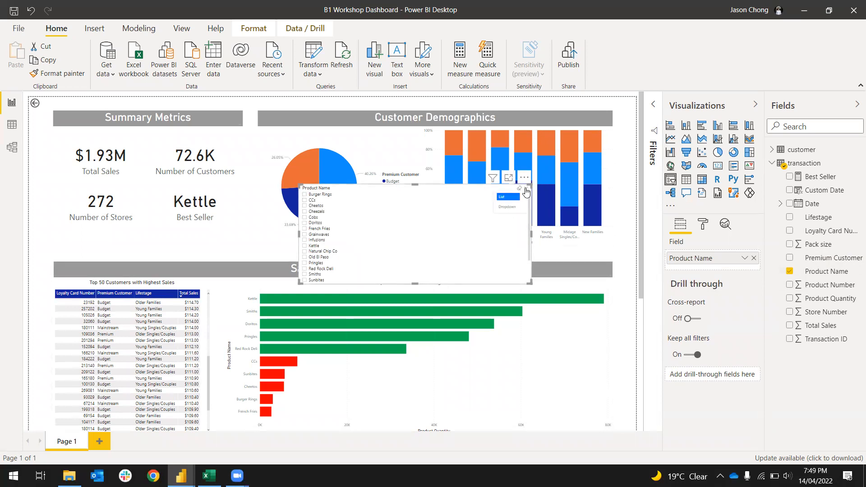
click(504, 207)
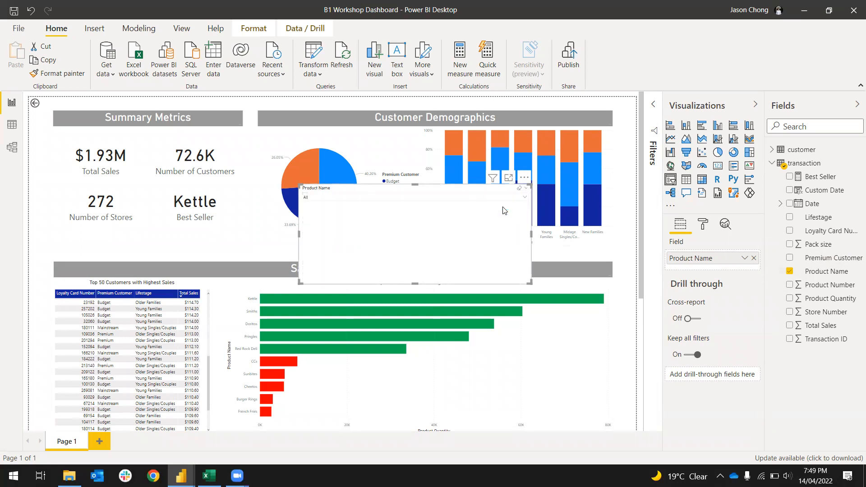
drag(412, 283, 411, 213)
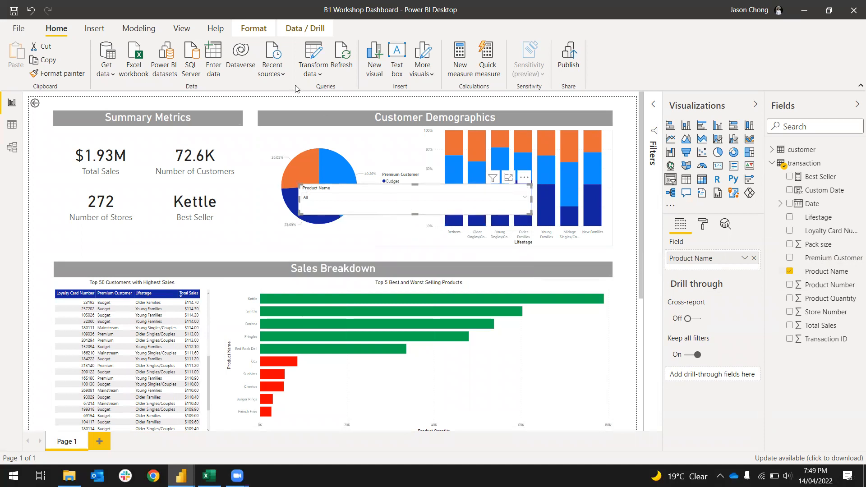
Preview the report with Fit to page and return the page view to Fit to width
click(182, 28)
click(294, 63)
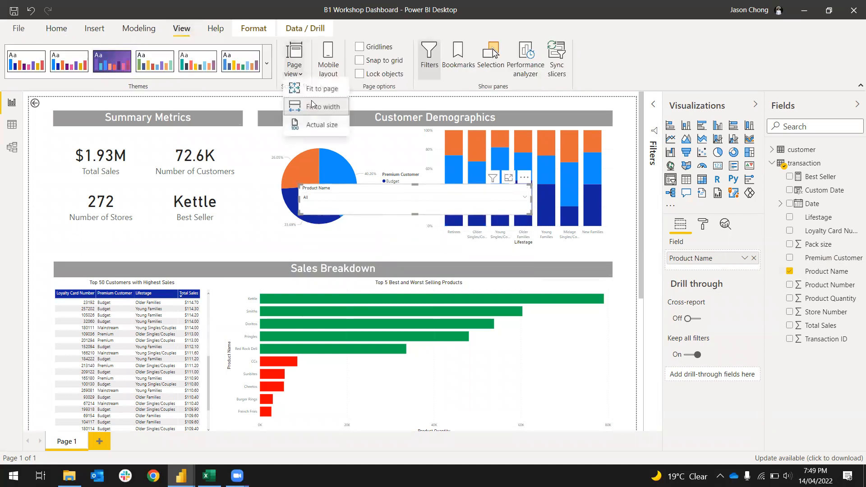
click(318, 89)
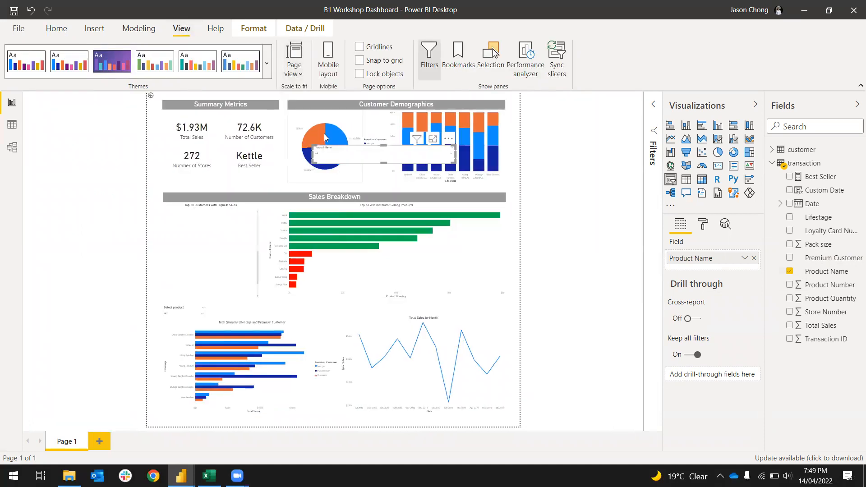
click(294, 63)
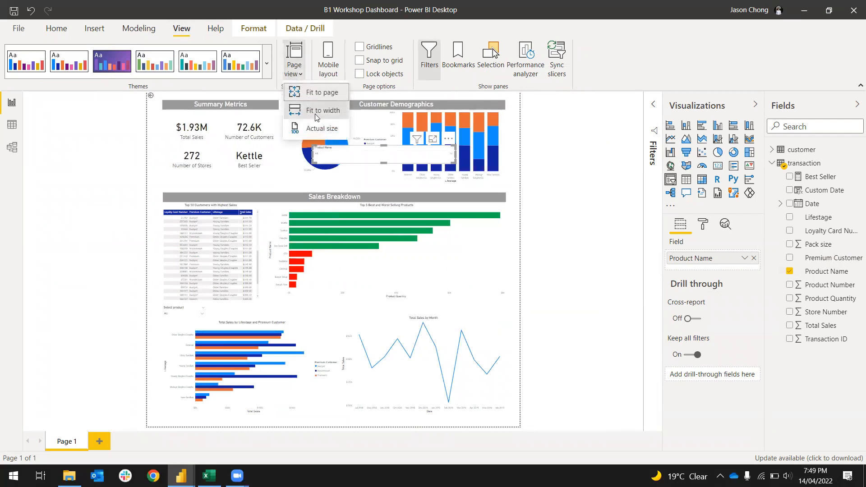
click(317, 111)
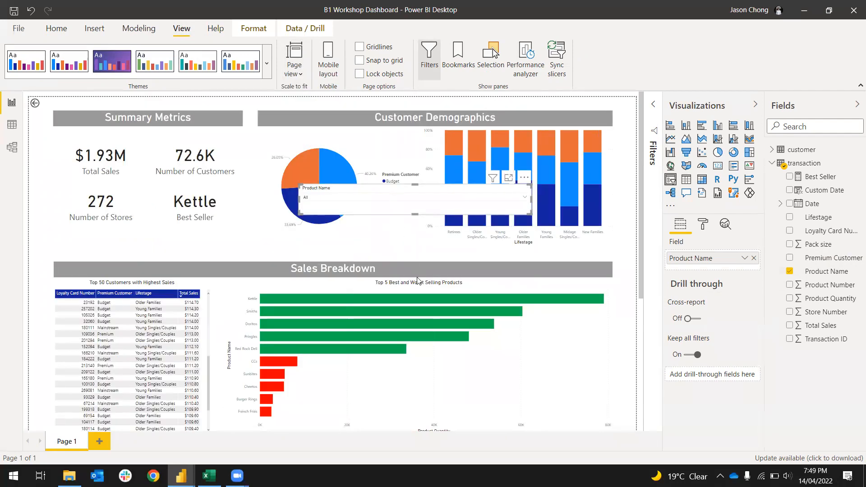
Filter the dashboard to Cheetos with the Product Name slicer and review the effect on the charts down the page
click(519, 198)
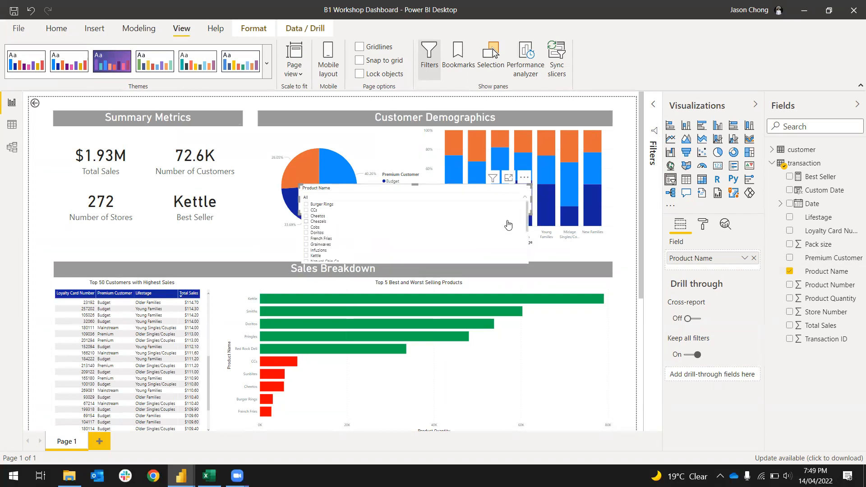
click(307, 217)
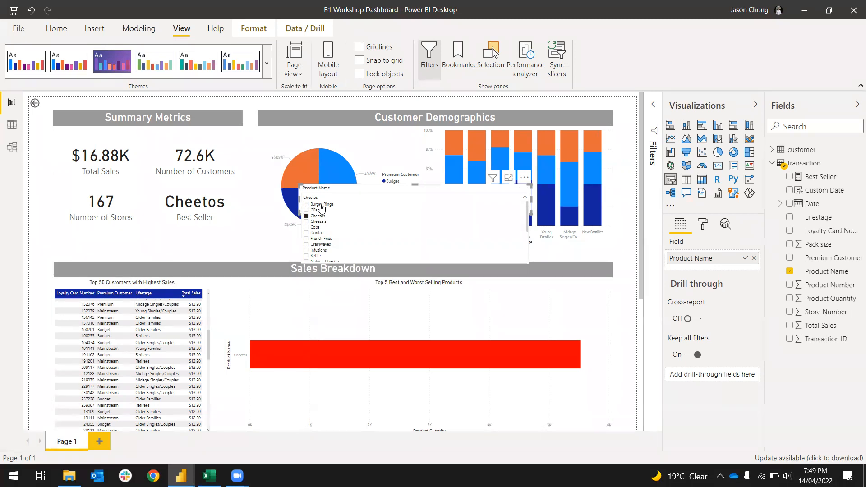
scroll(402, 260, down, 3)
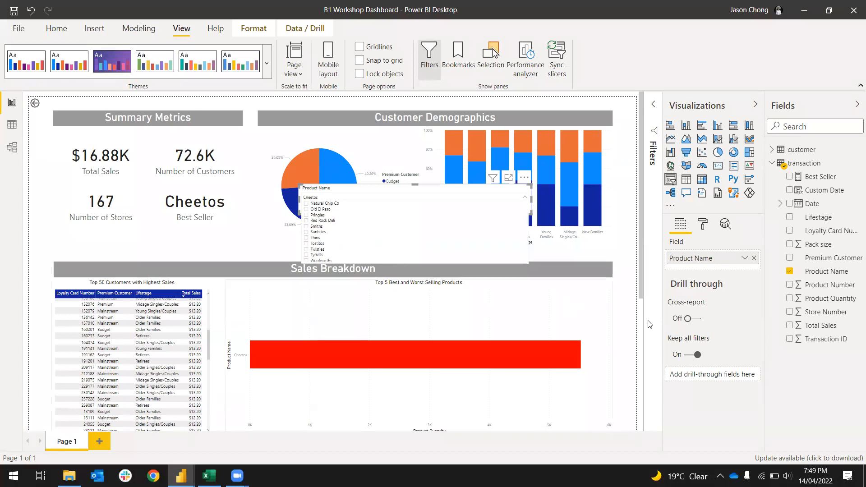
scroll(630, 314, down, 5)
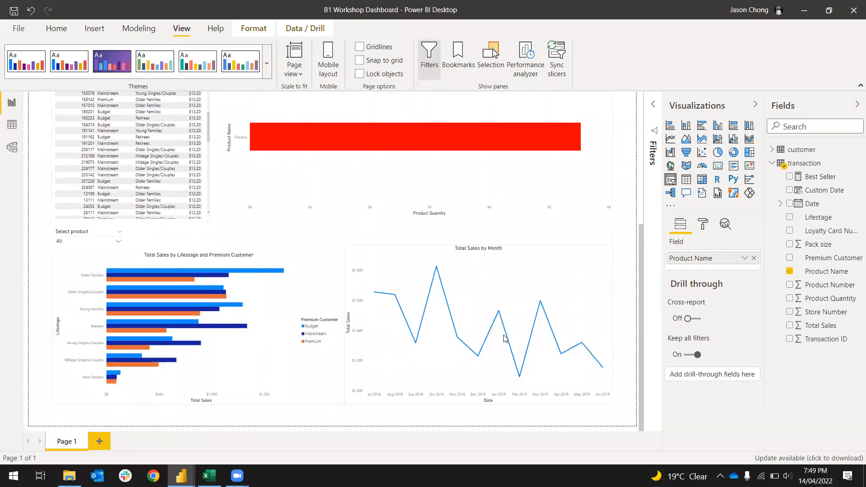
mouse_move(376, 328)
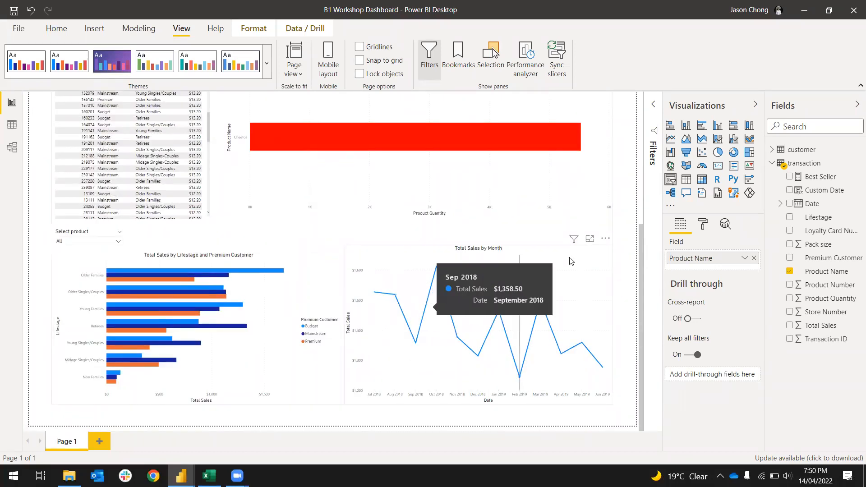
scroll(638, 223, up, 5)
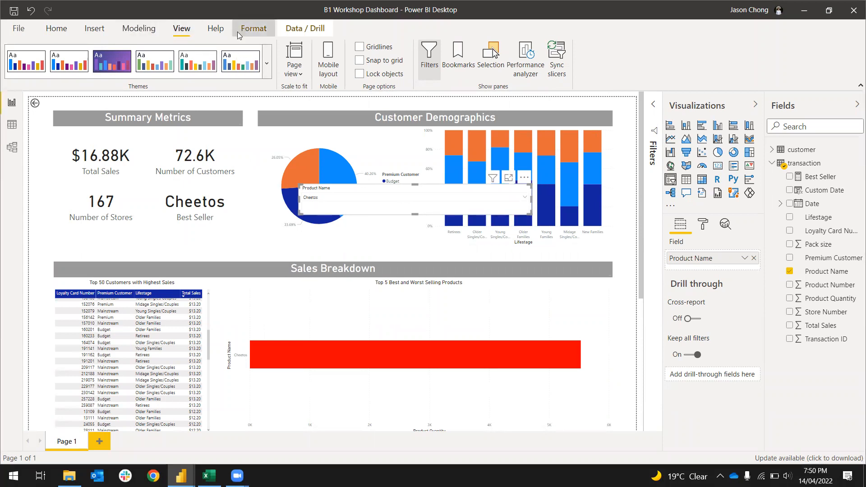
Set the Product Name slicer's interaction to None for the Total Sales and Number of Customers cards, then leave interaction editing
click(252, 28)
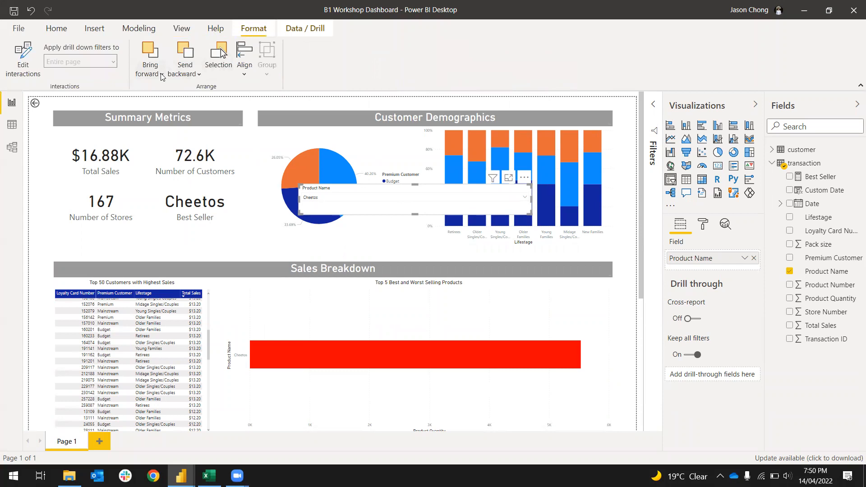
click(18, 62)
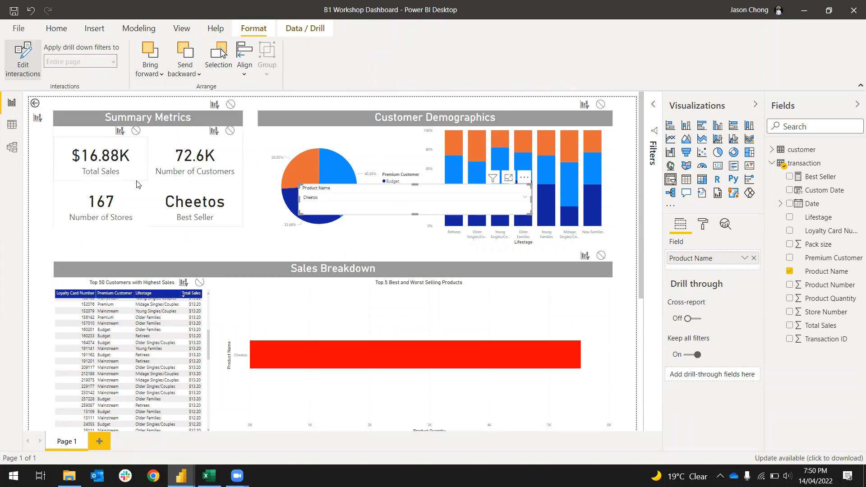
click(136, 134)
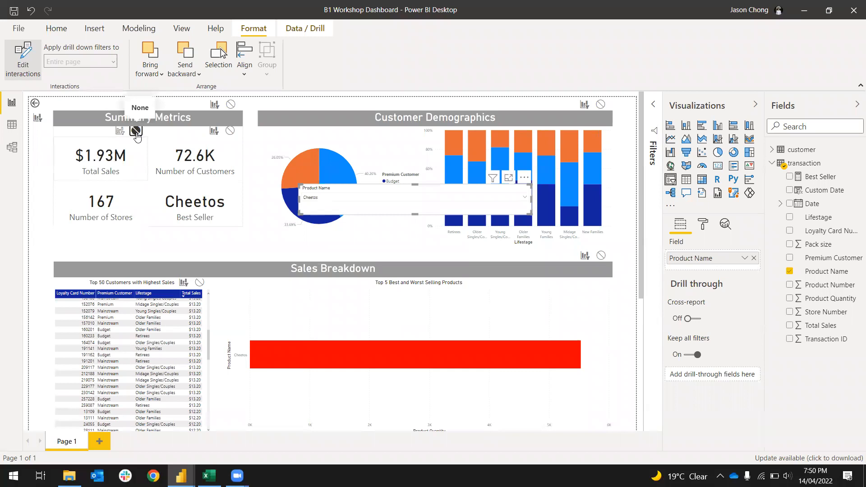
click(231, 137)
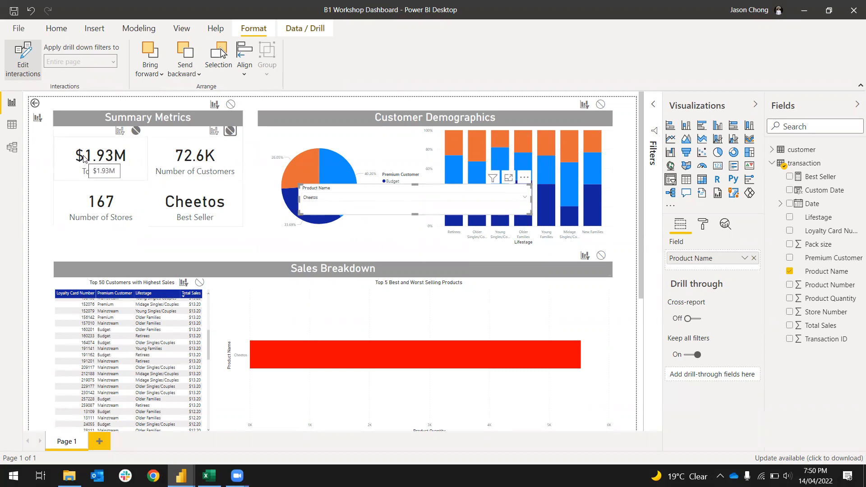
click(22, 58)
Delete the Product Name slicer covering the Customer Demographics charts
scroll(260, 225, down, 5)
scroll(261, 225, up, 5)
click(524, 178)
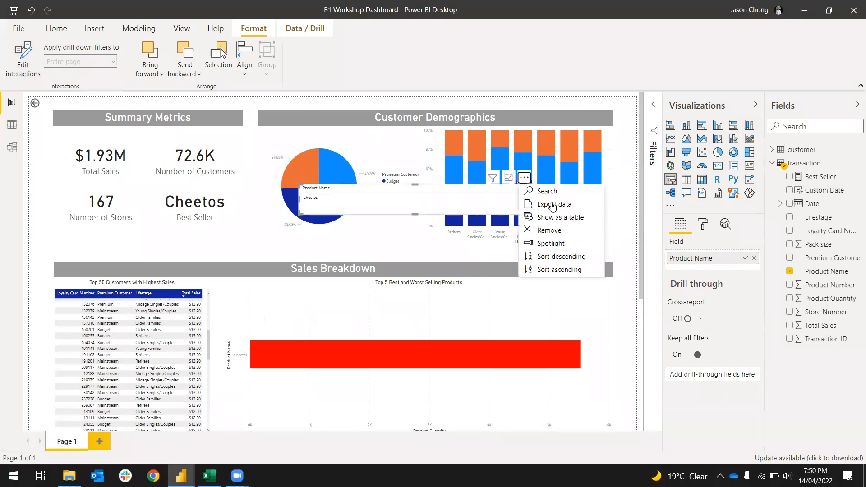
click(354, 231)
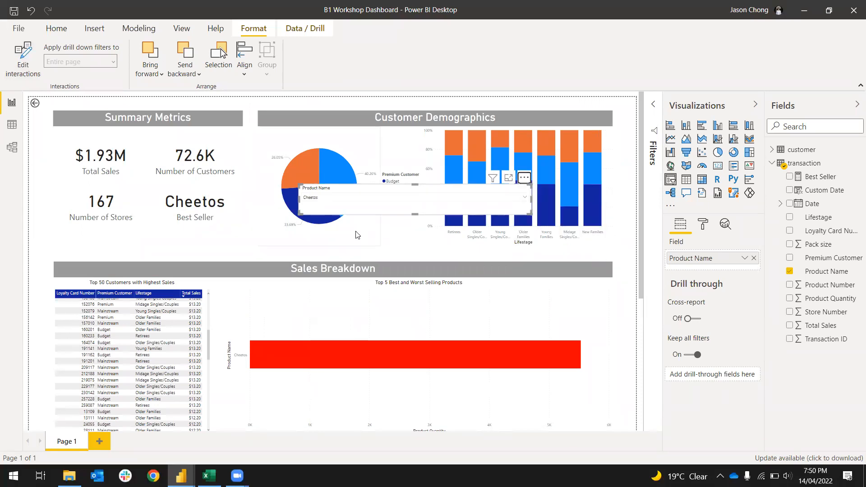
key(Delete)
Turn on Edit interactions for the Select product slicer to show which visuals it filters
scroll(358, 235, down, 5)
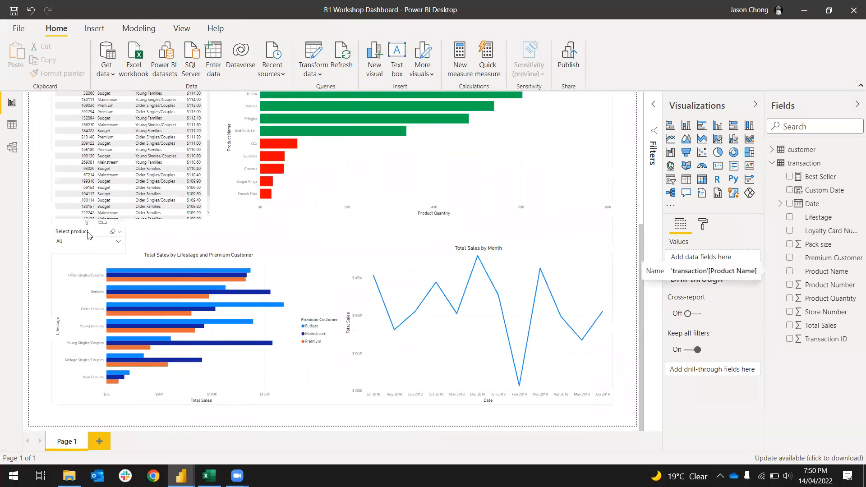
click(88, 235)
scroll(88, 236, up, 5)
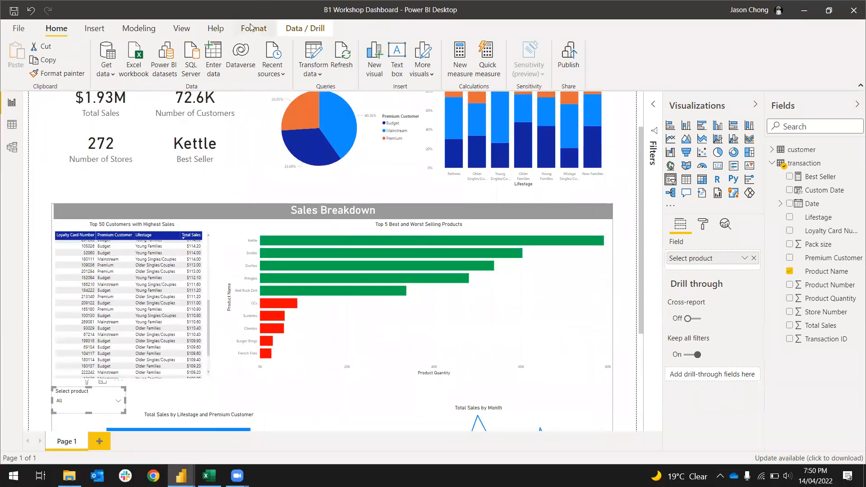
click(251, 27)
click(23, 59)
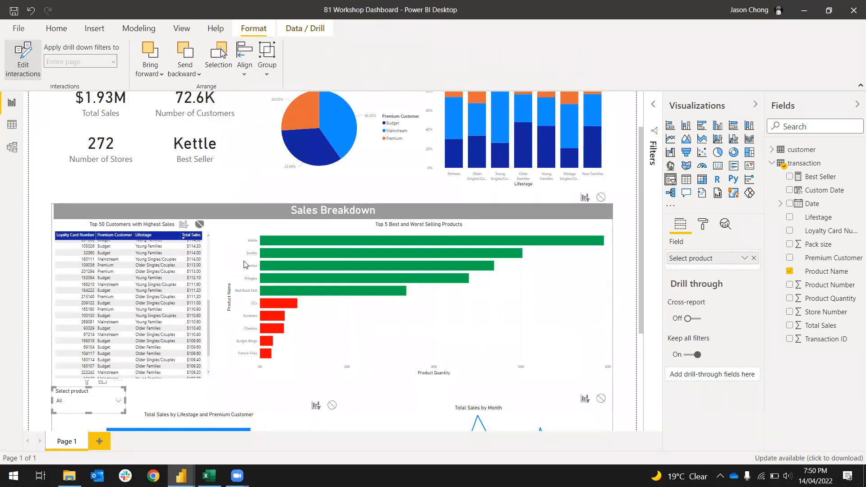
Check the Select product slicer's interaction settings across the page's visuals, turn off Edit interactions and deselect the slicer
scroll(245, 265, down, 2)
scroll(246, 265, down, 3)
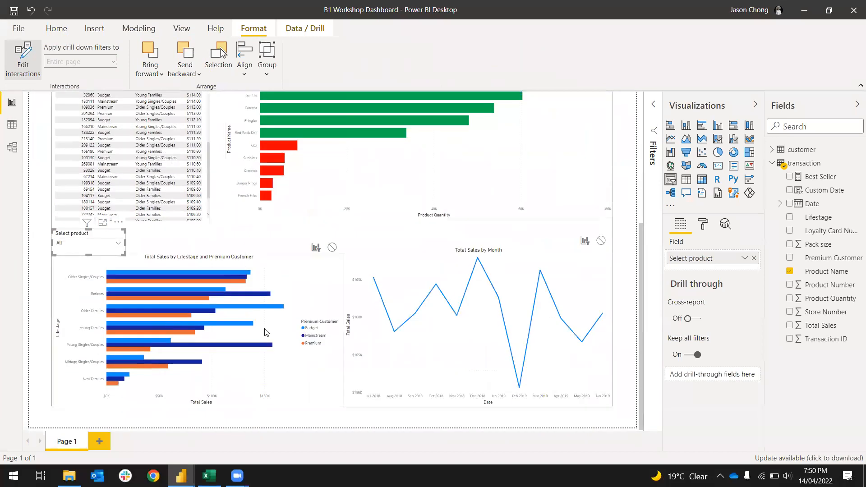
scroll(245, 265, up, 2)
scroll(140, 237, up, 3)
scroll(227, 237, up, 5)
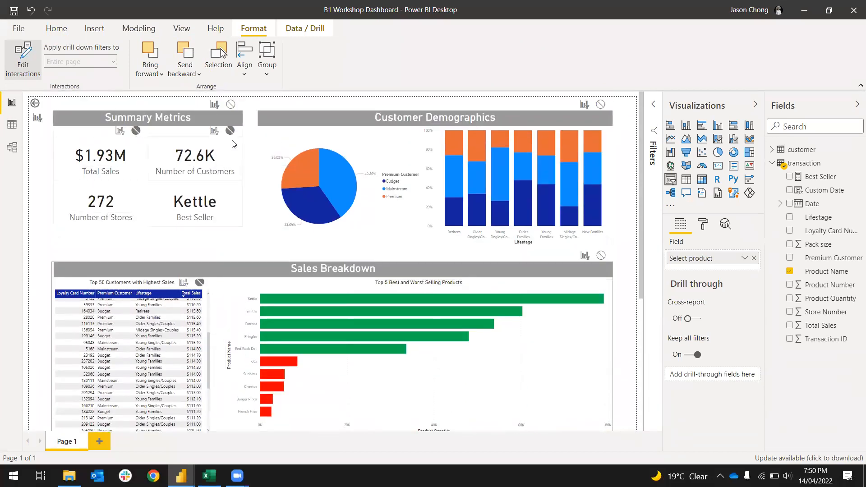
scroll(298, 300, down, 7)
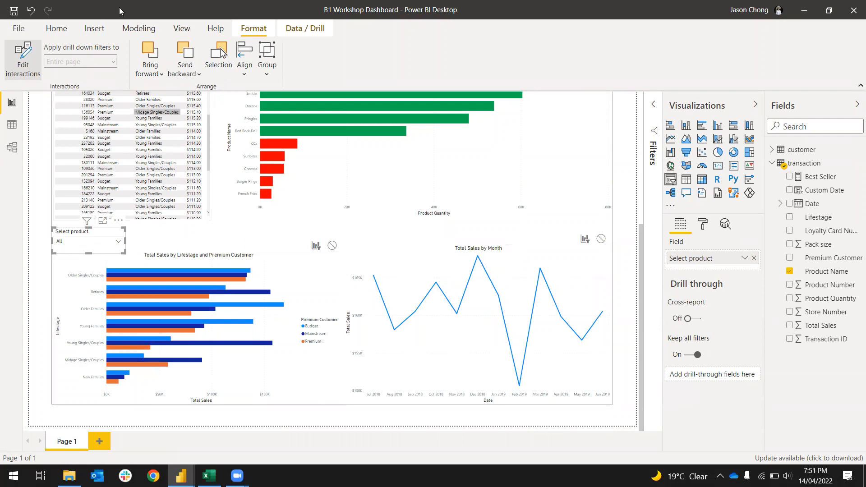
click(38, 63)
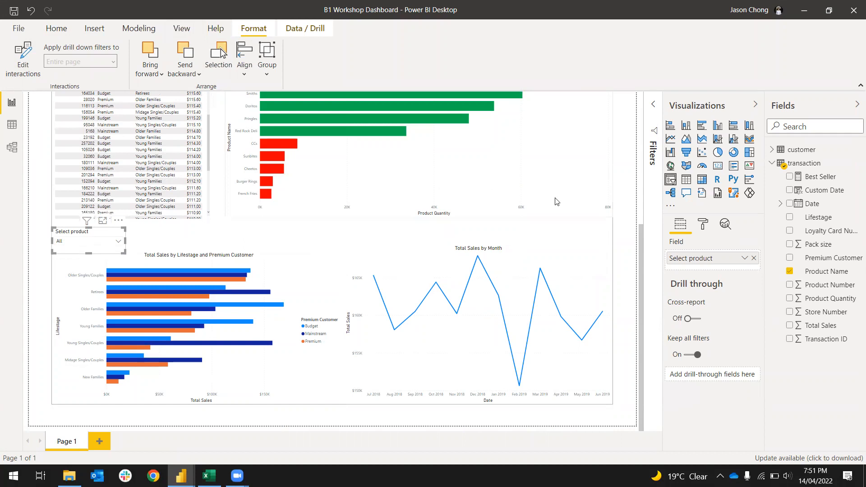
click(623, 207)
scroll(482, 231, up, 5)
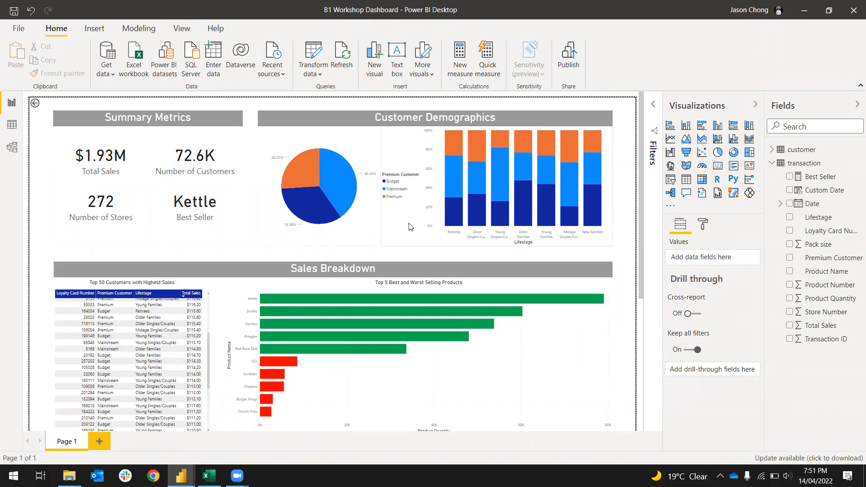
Show the Selection pane and delete the back-arrow Button object from the report page
click(183, 30)
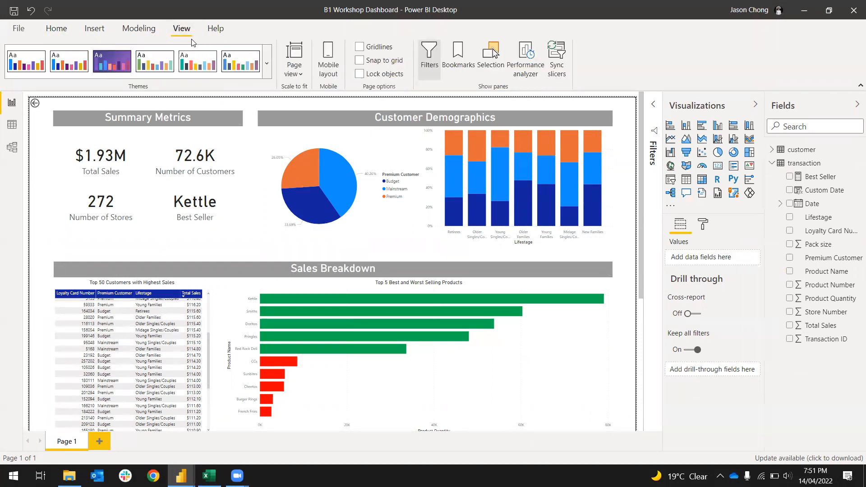
click(491, 59)
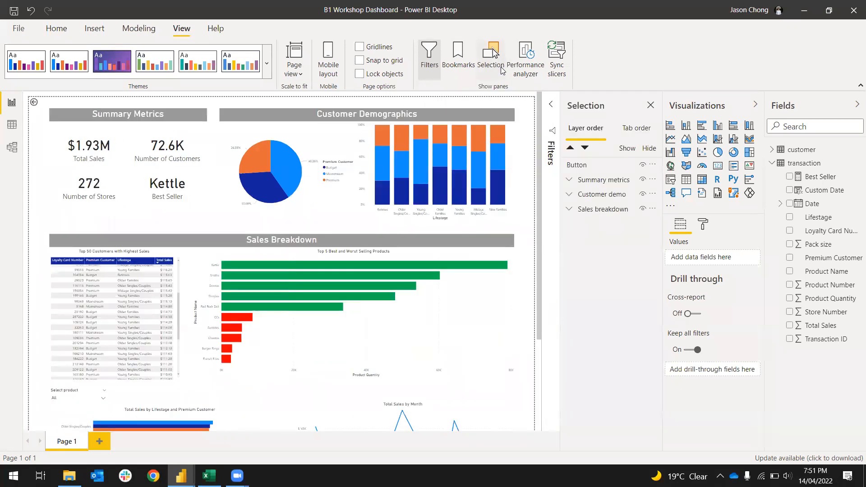
click(577, 165)
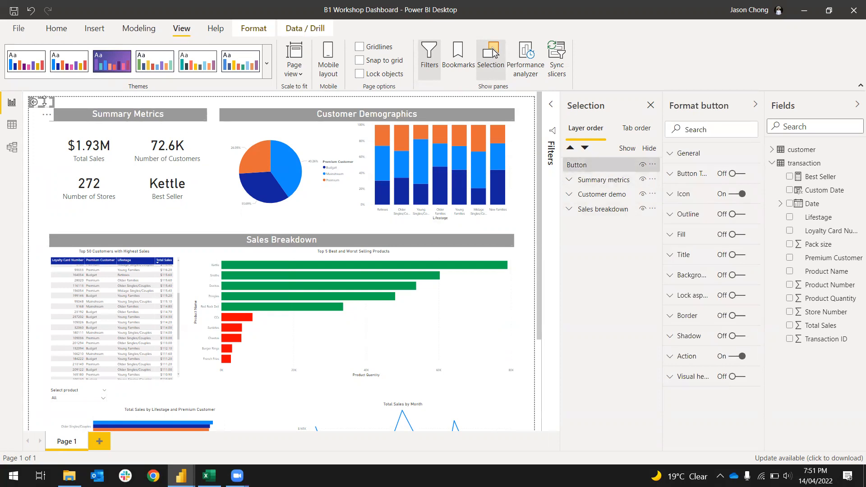
drag(50, 106, 156, 182)
click(206, 134)
click(238, 148)
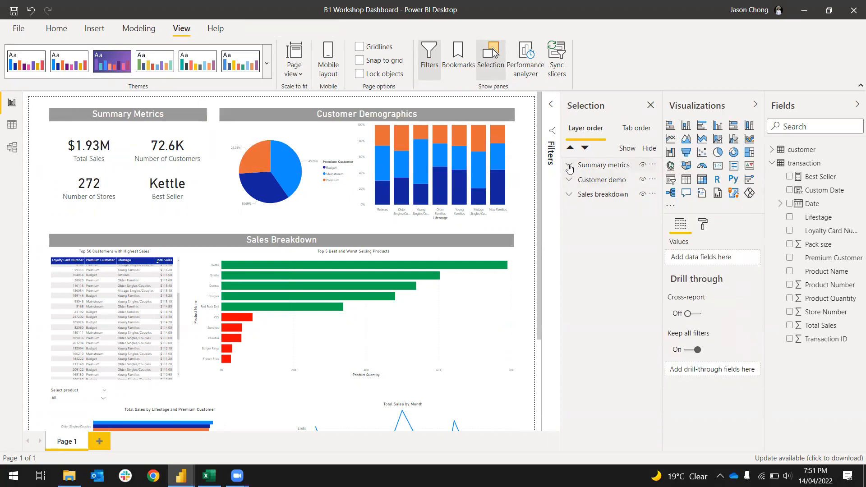
Expand the Summary metrics group and select its heading, Total Sales, Customers and Stores layers in turn to locate each visual
click(570, 165)
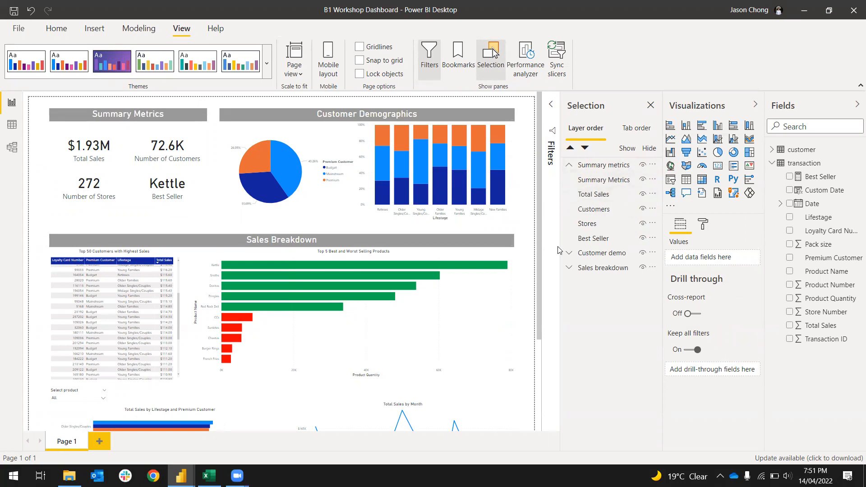
click(607, 182)
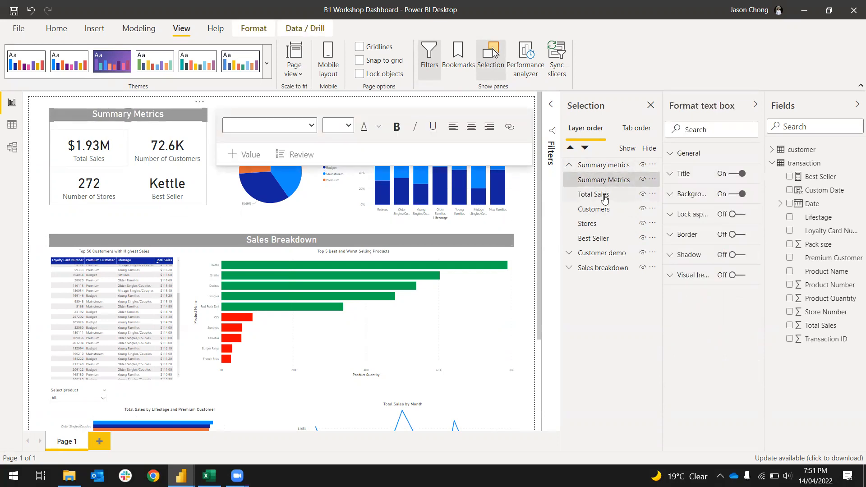
click(605, 199)
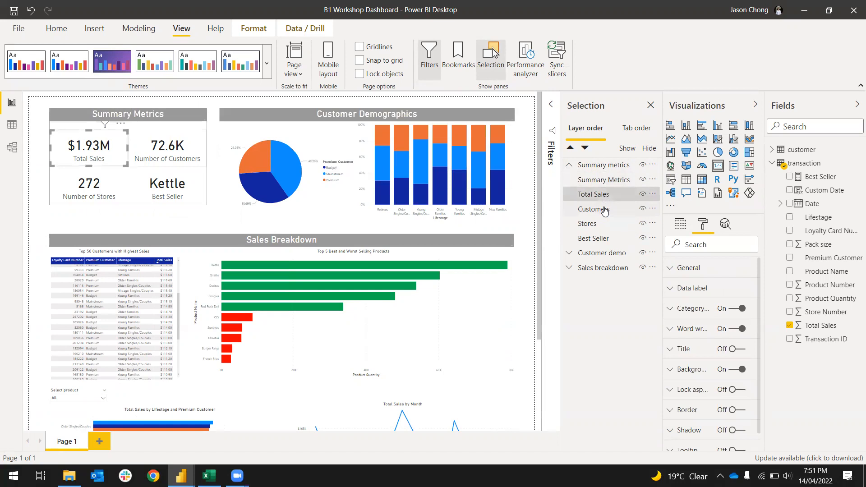
click(605, 210)
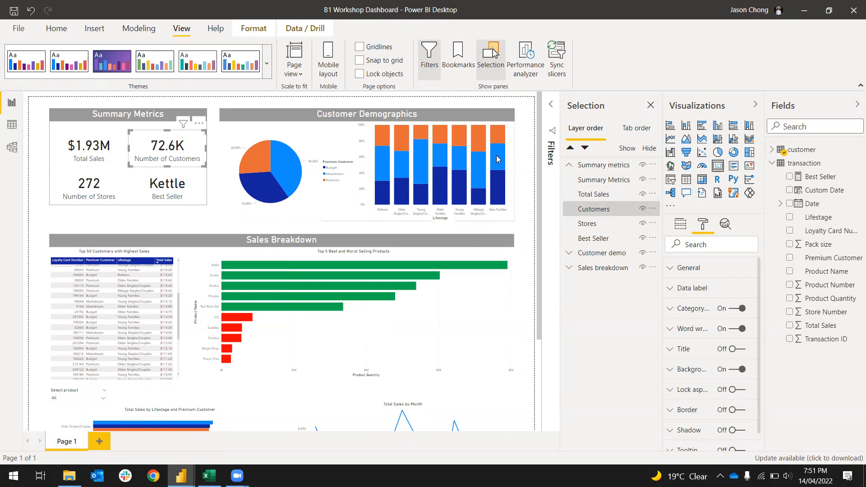
click(605, 224)
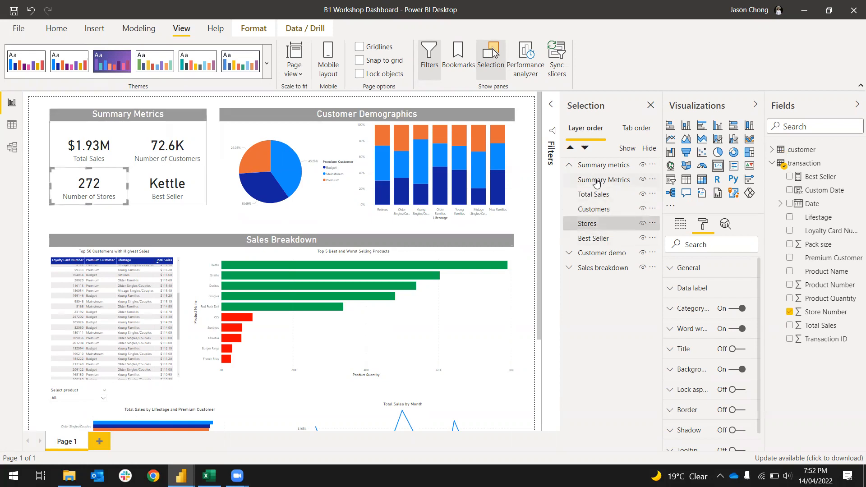
Ungroup the Summary metrics group into its separate heading and card layers
mouse_move(596, 182)
mouse_down()
mouse_move(602, 303)
mouse_move(598, 179)
mouse_move(601, 195)
mouse_up()
mouse_move(601, 228)
mouse_down()
mouse_move(597, 210)
mouse_move(601, 233)
mouse_move(598, 224)
mouse_up()
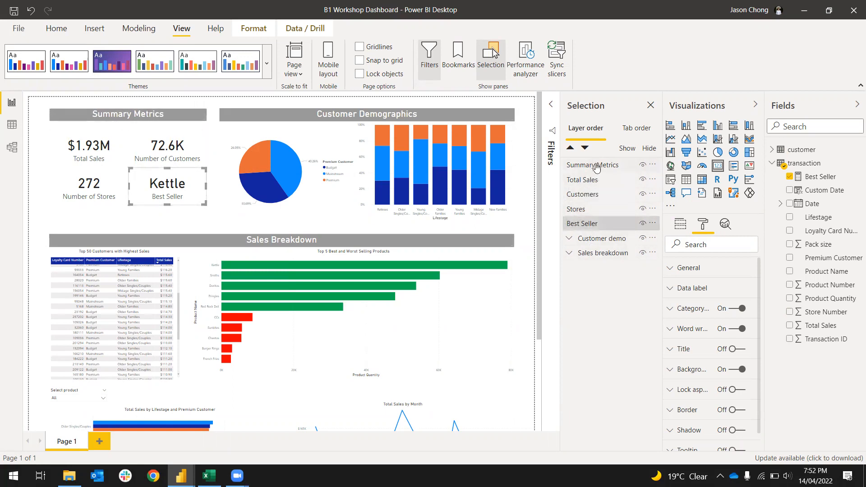
click(599, 219)
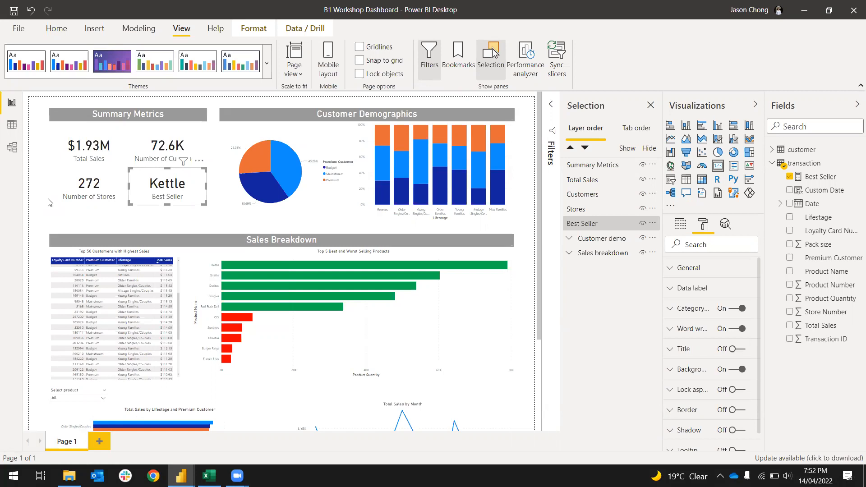
Select the ungrouped Summary Metrics heading, Total Sales, Customers, Stores and Best Seller layers one by one to identify them
click(593, 166)
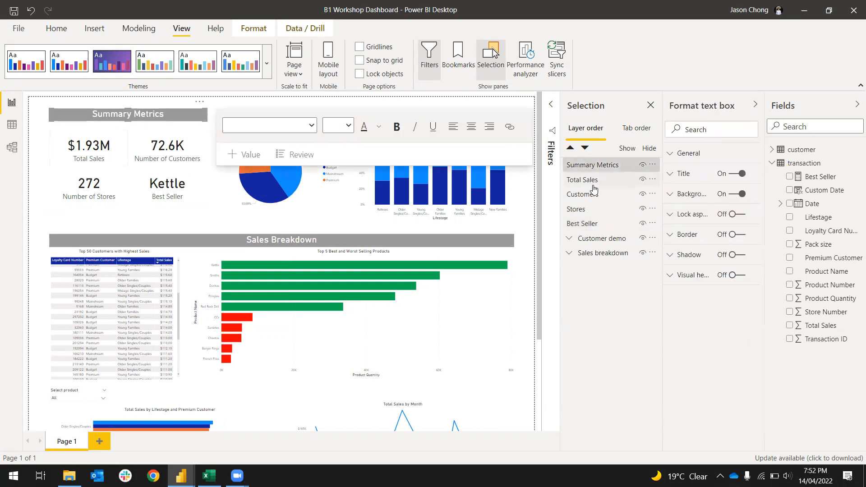
click(594, 182)
click(595, 197)
click(596, 210)
click(587, 224)
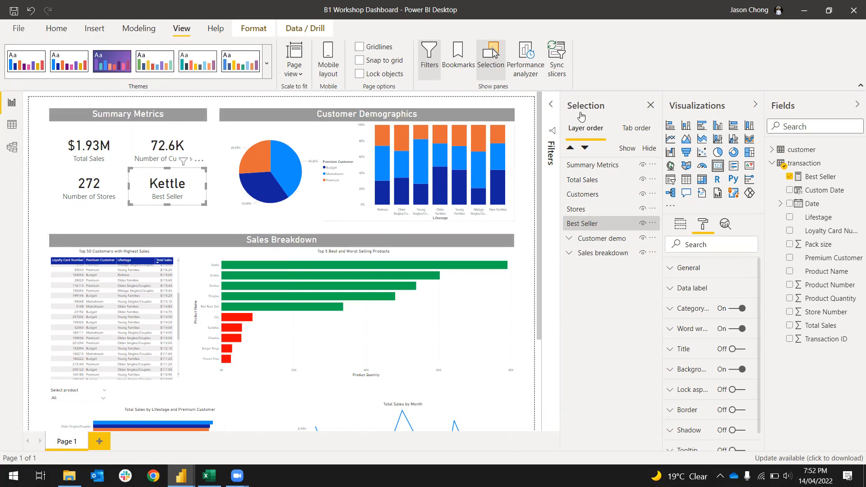
Group the Summary Metrics heading with the Total Sales, Customers, Stores and Best Seller cards, and name the group Summary Metrics
click(599, 165)
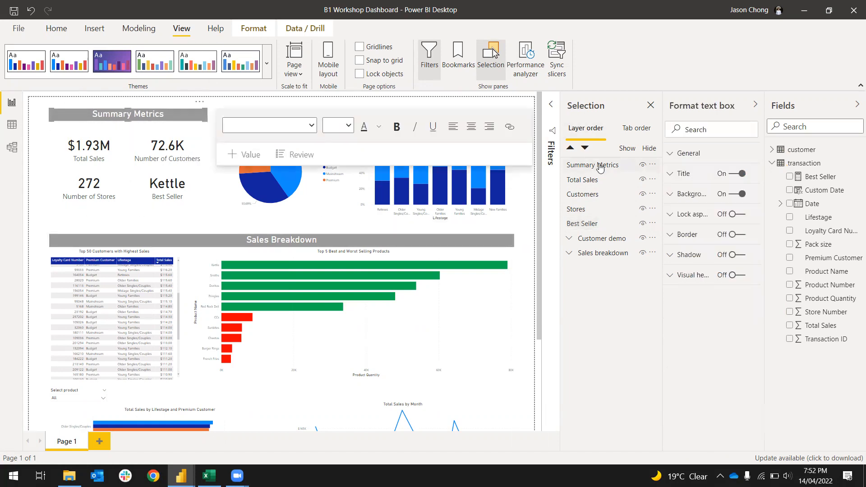
shift+click(608, 224)
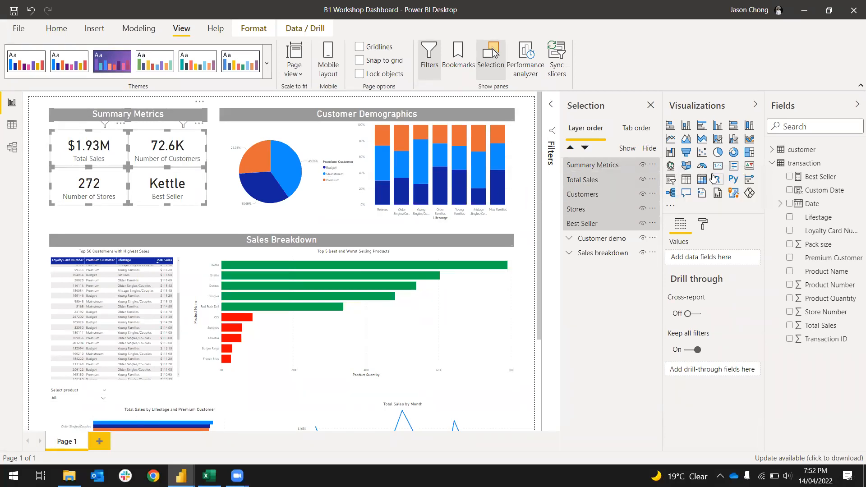
key(ctrl+g)
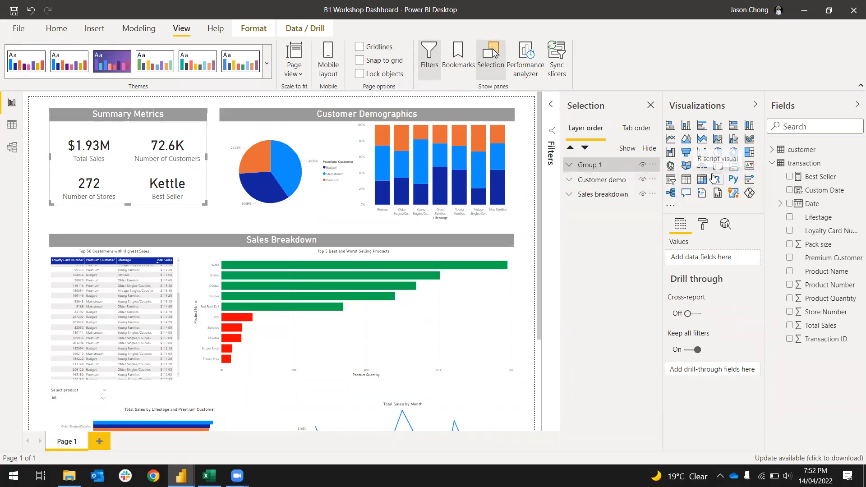
double_click(592, 166)
text(Summary Metrics)
key(Return)
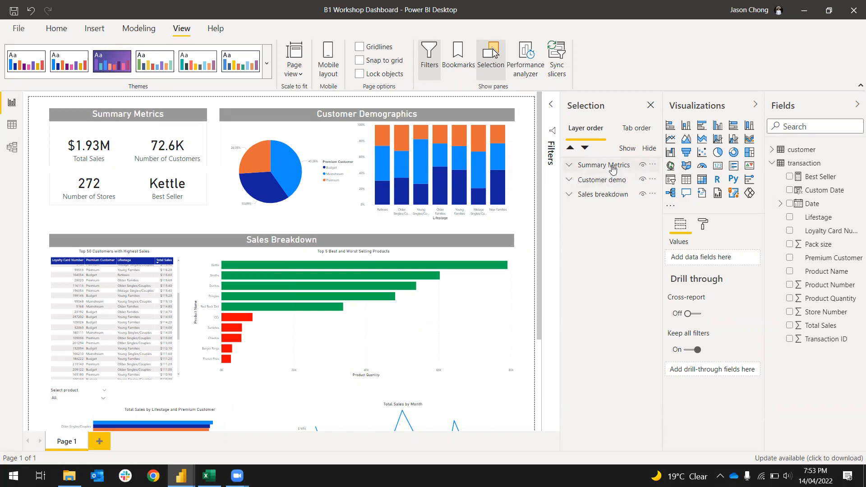
Try moving the entire Summary Metrics group to X position 200 and undo the move
click(612, 169)
click(702, 226)
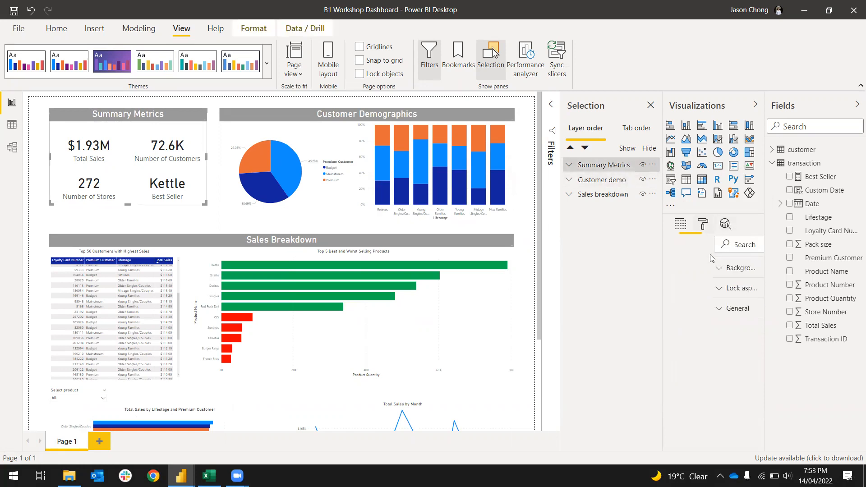
click(680, 231)
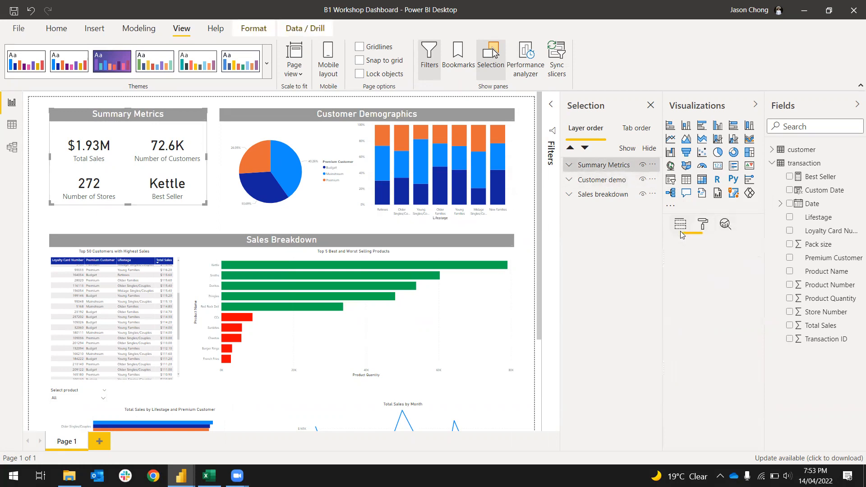
click(703, 224)
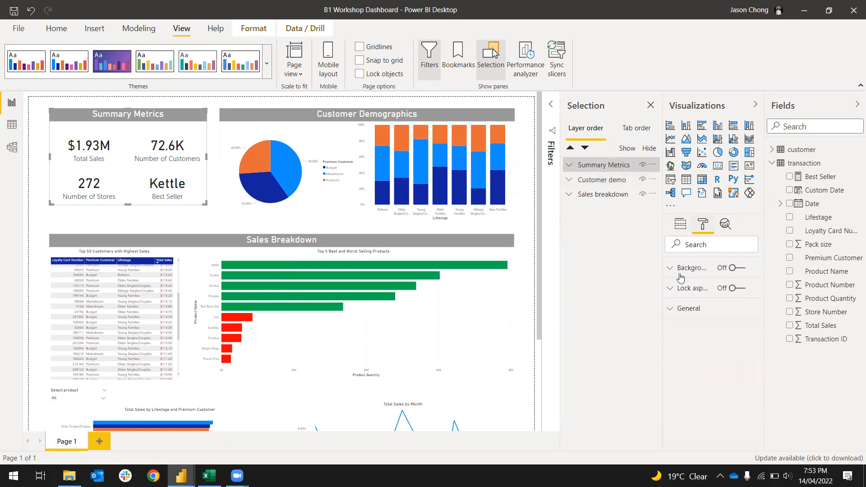
click(694, 303)
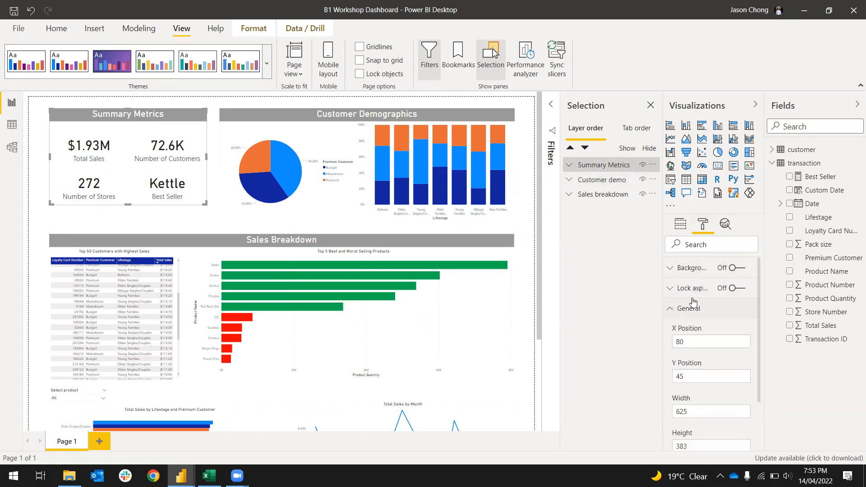
double_click(680, 341)
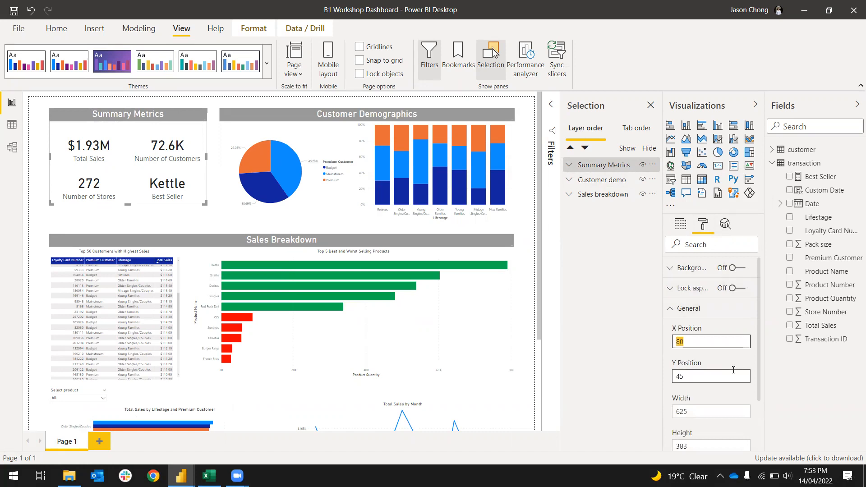
text(200)
key(Return)
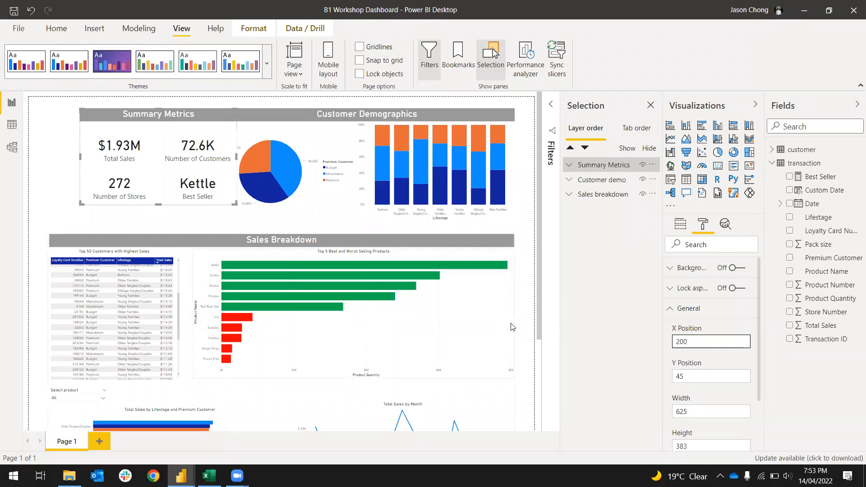
key(ctrl+z)
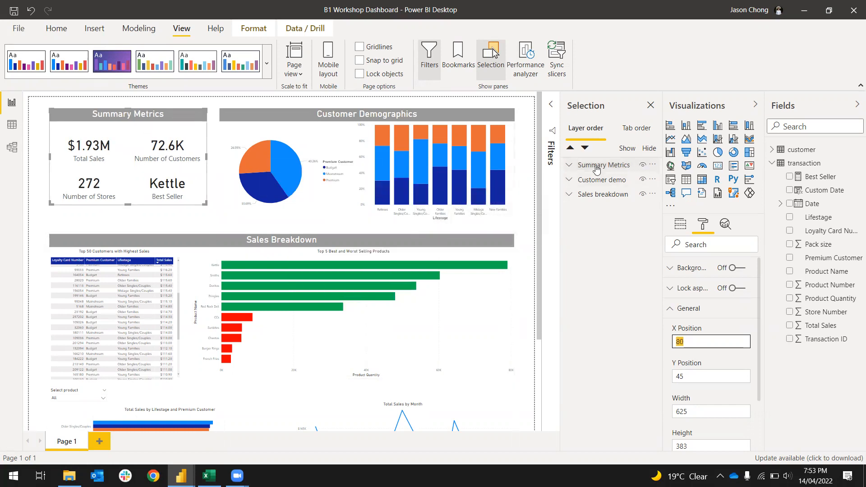
Expand the Summary Metrics group, hide and reshow its heading, and do the same for the whole group
click(570, 165)
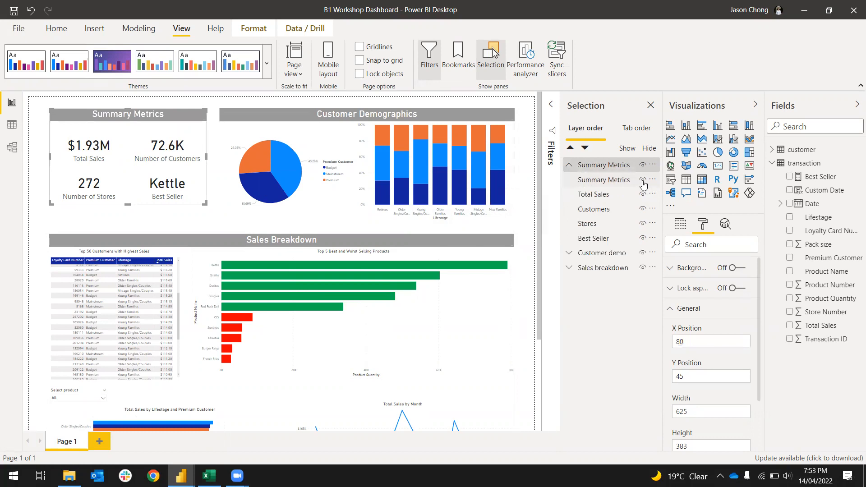
click(643, 180)
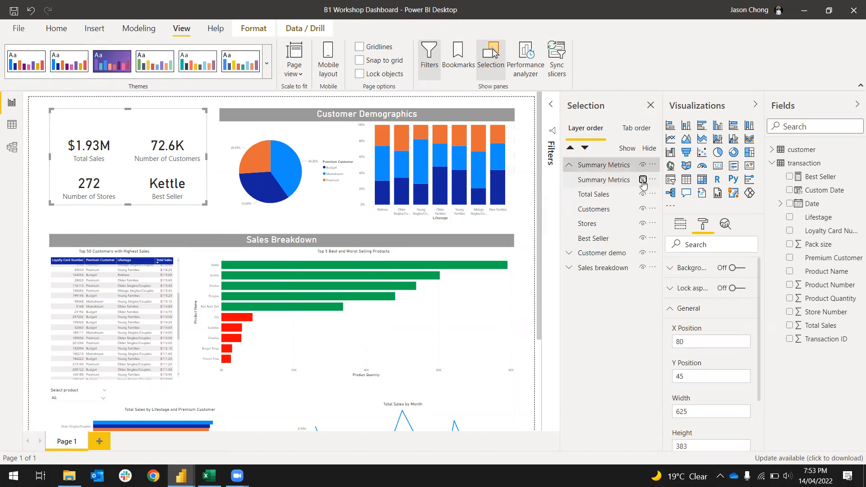
click(644, 180)
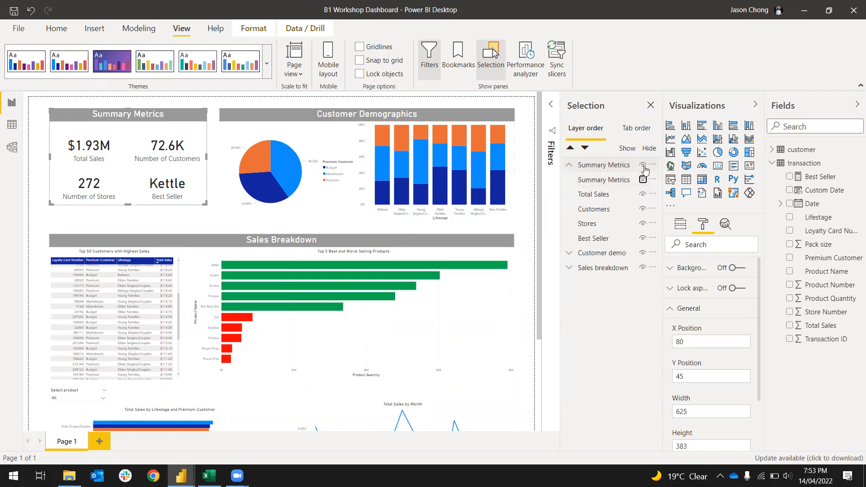
click(643, 165)
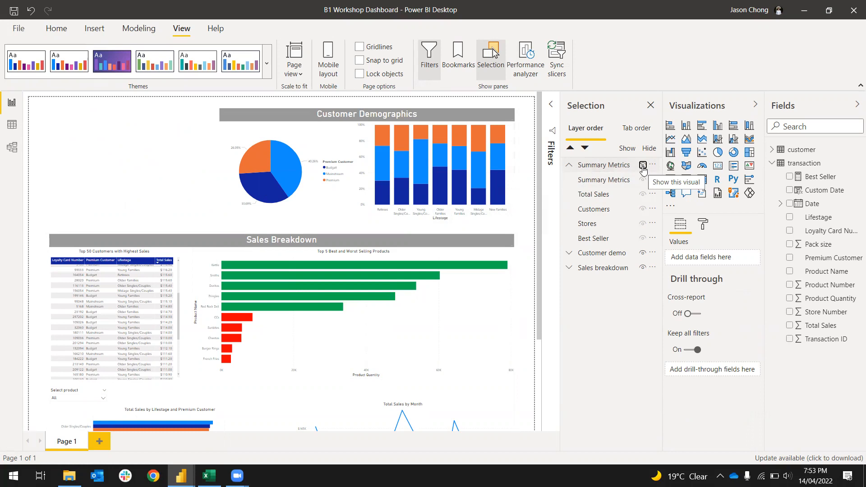
click(643, 167)
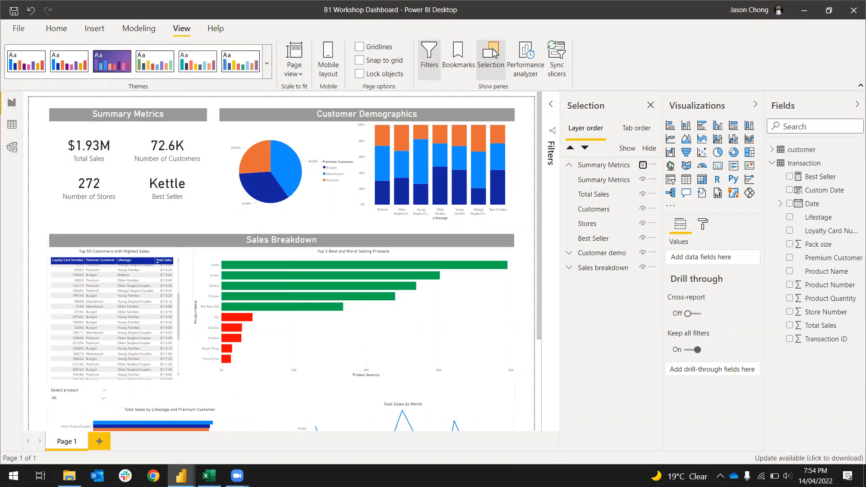
Switch to the final-data workbook in Excel, look over the transaction sheet's Date and Pack size columns, and return to Power BI Desktop
click(209, 476)
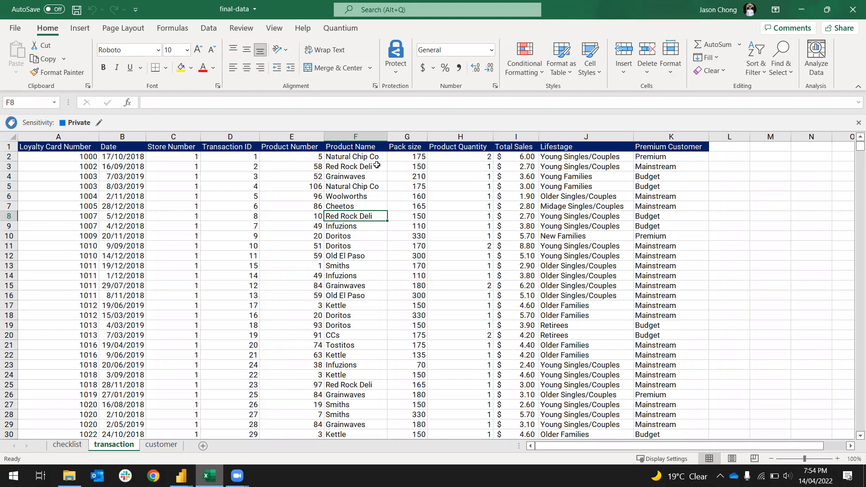
click(131, 157)
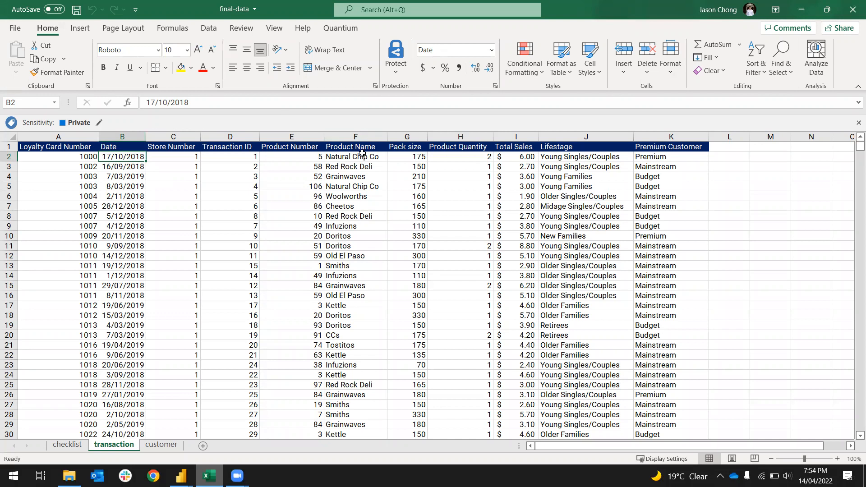
click(399, 155)
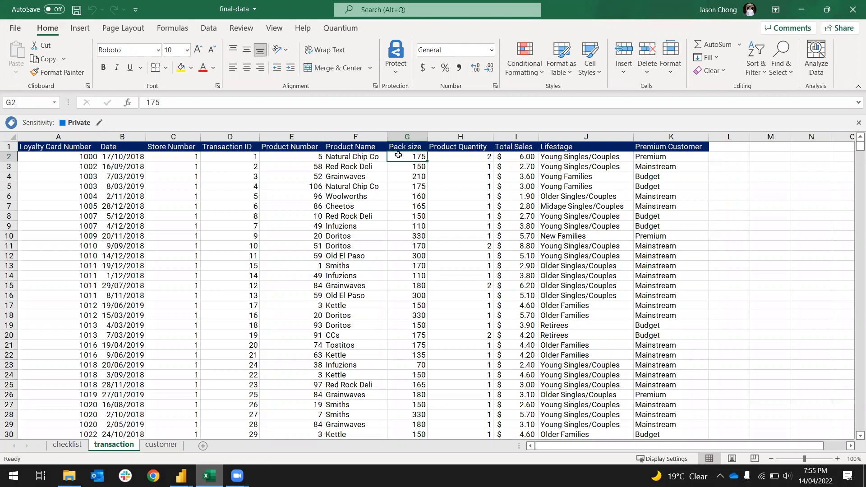
click(193, 469)
click(120, 429)
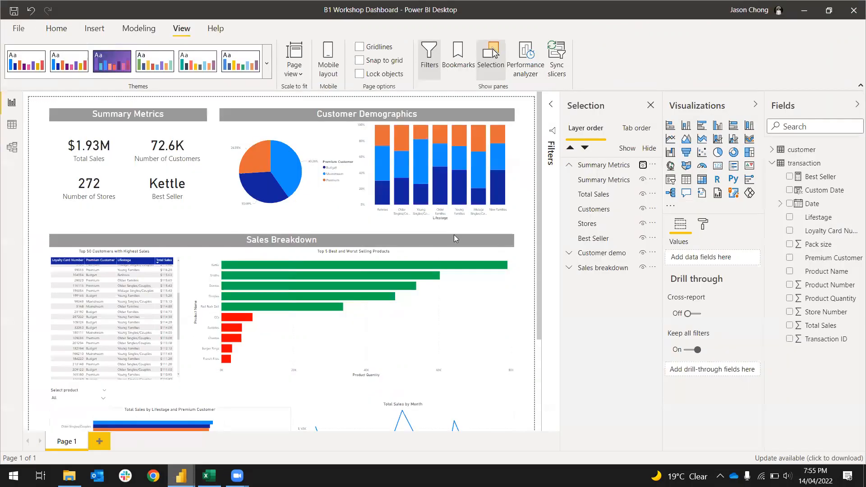